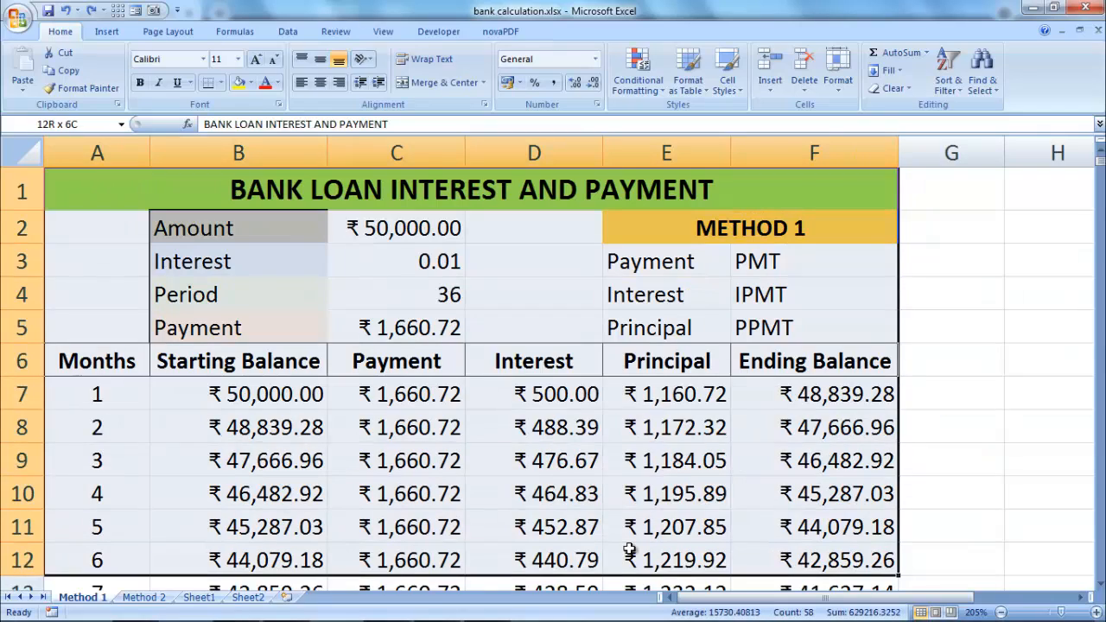
# Examine the payment, interest, principal and ending balance formulas on the Method 1 sheet and the column totals on the Method 2 sheet.
pyautogui.click(495, 413)
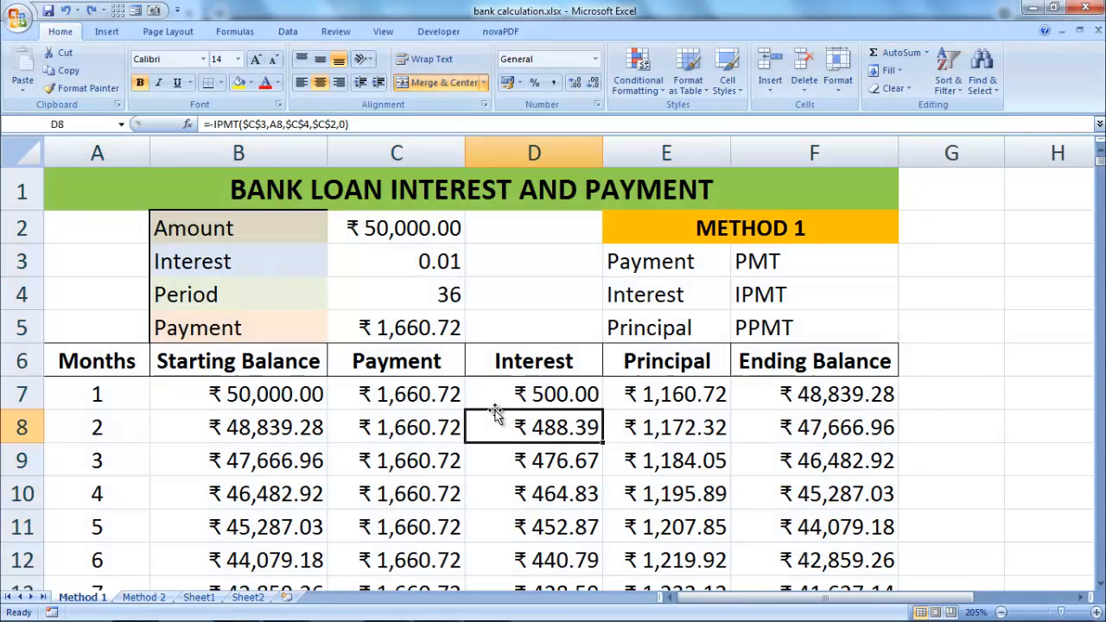
pyautogui.click(441, 394)
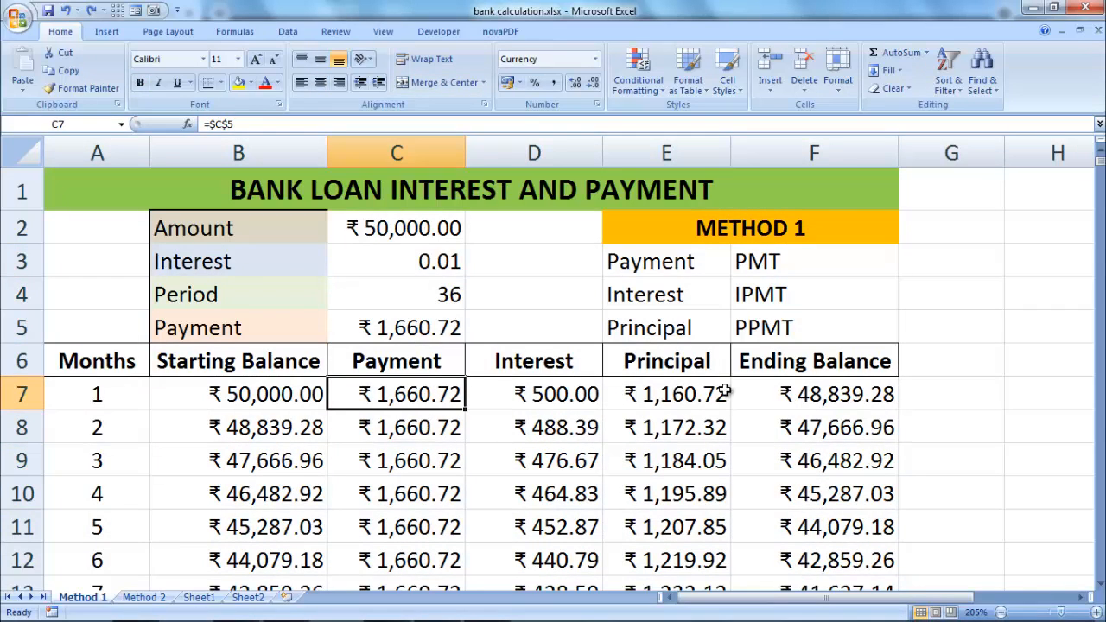
pyautogui.click(665, 396)
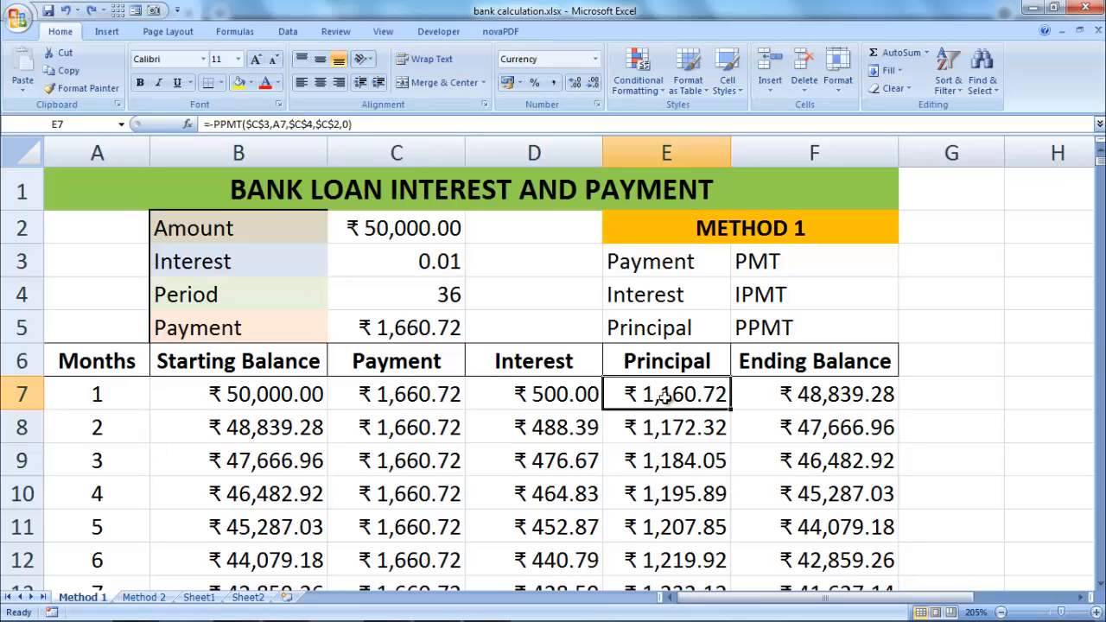
pyautogui.click(549, 394)
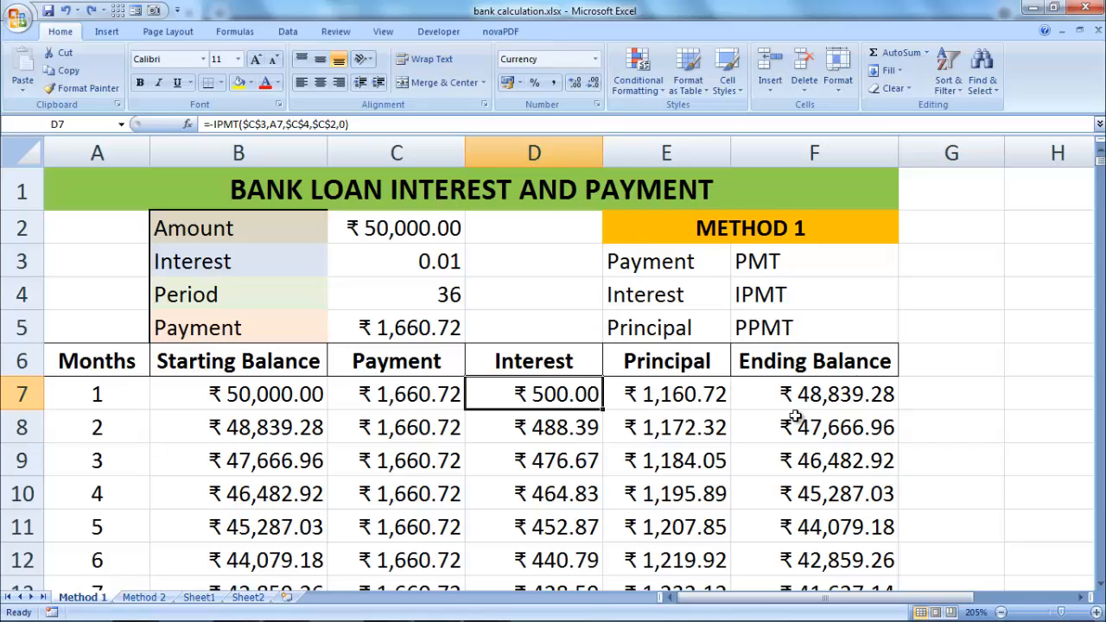
pyautogui.click(831, 471)
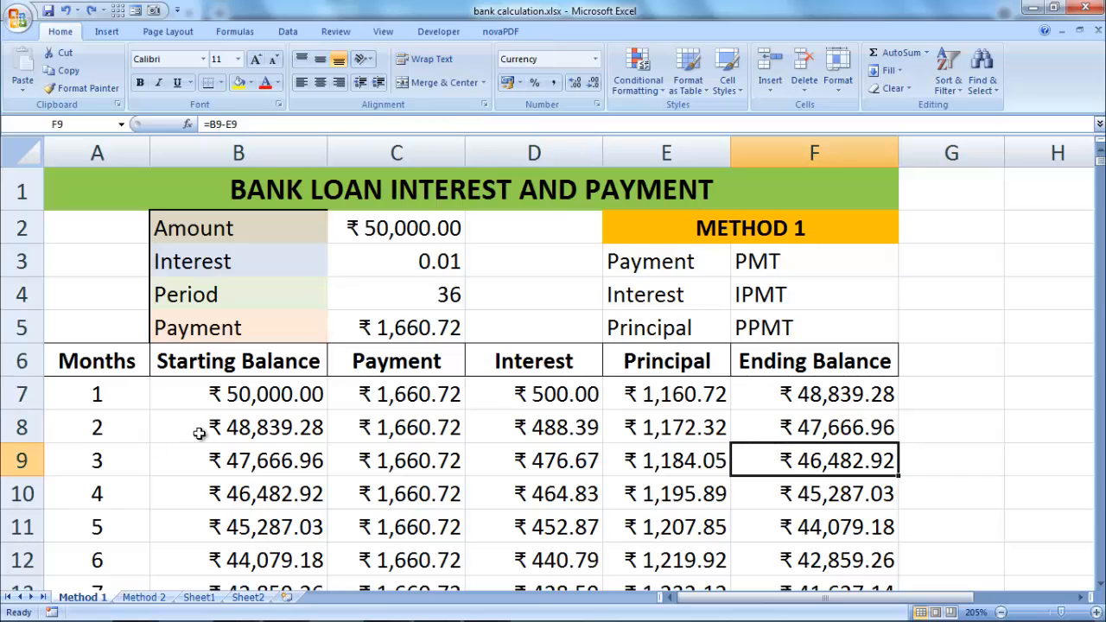
pyautogui.click(155, 599)
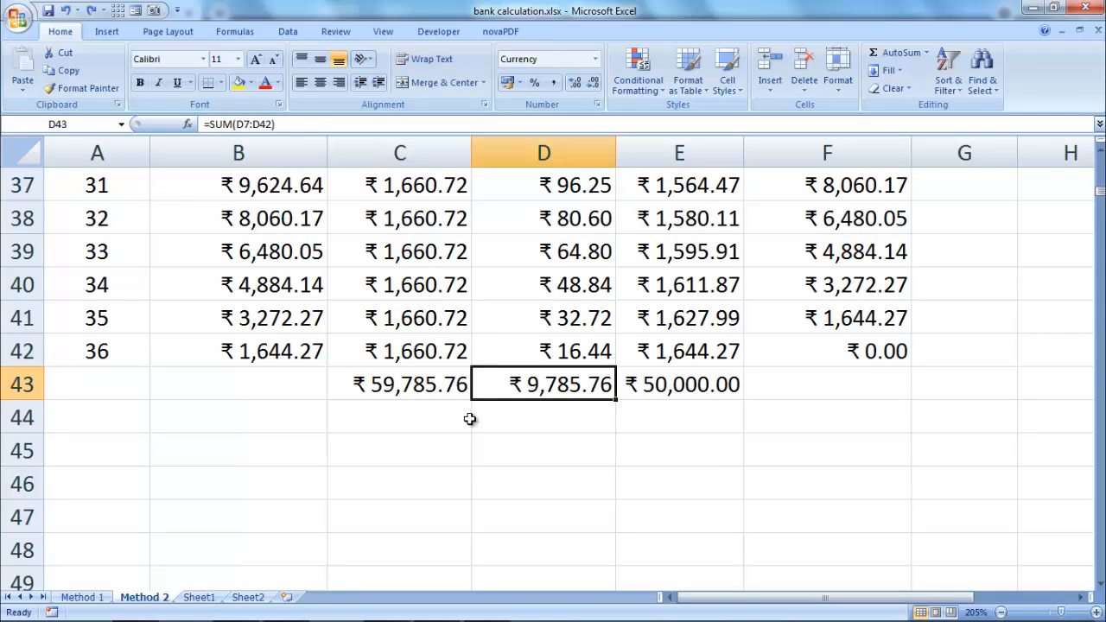
pyautogui.click(434, 403)
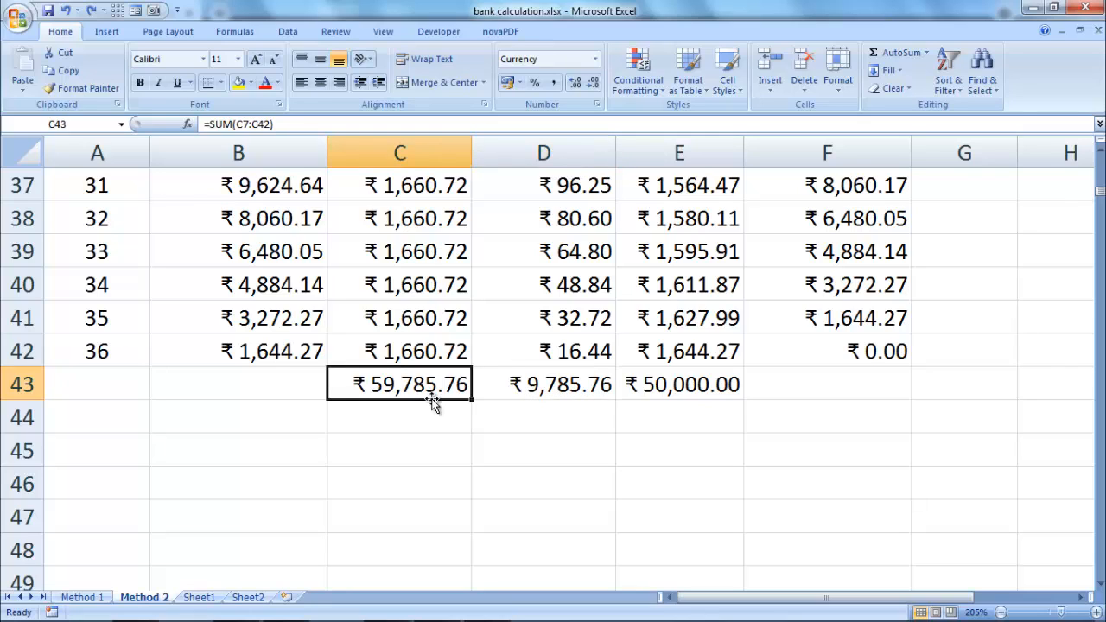
pyautogui.click(531, 396)
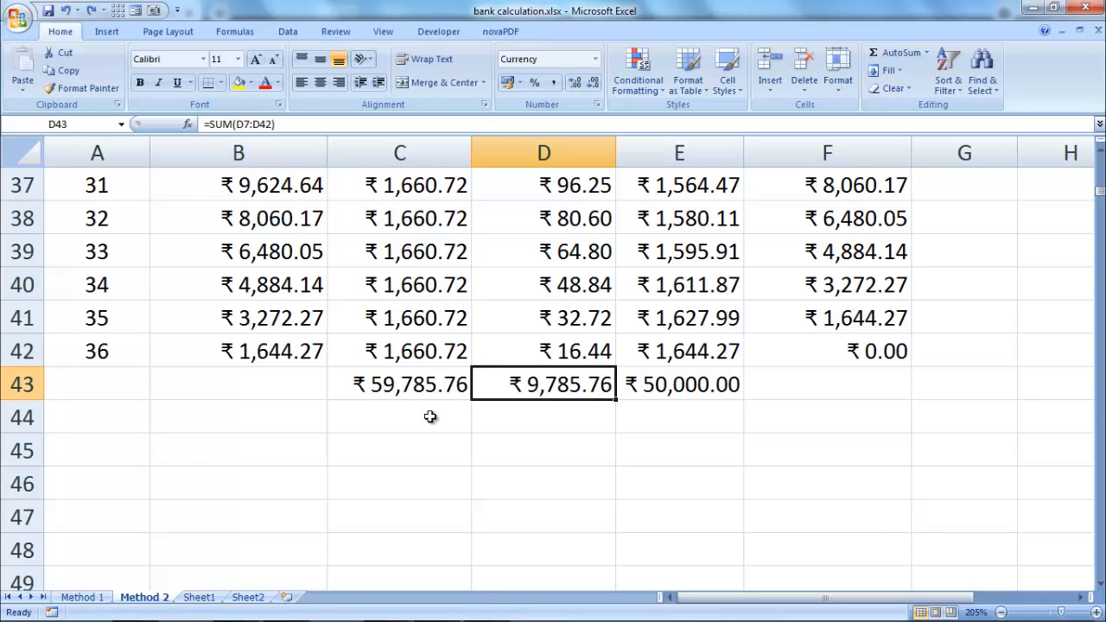
# Set the loan amount in C2 of the Method 1 sheet to 80000.
pyautogui.click(93, 598)
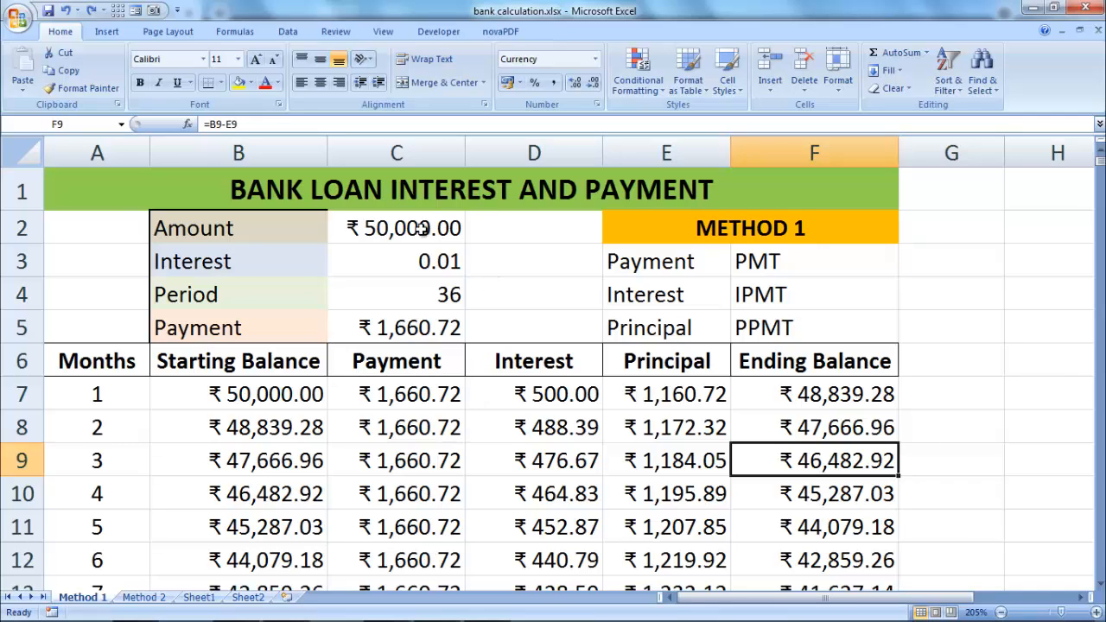
pyautogui.doubleClick(372, 225)
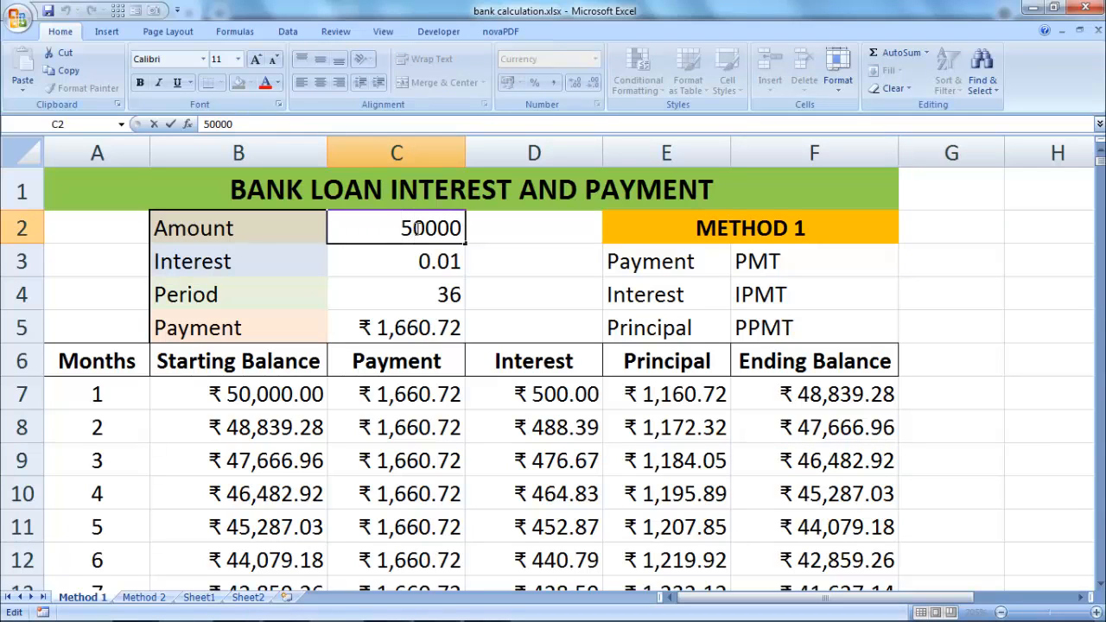
pyautogui.press('BackSpace')
pyautogui.write('8')
pyautogui.press('Return')
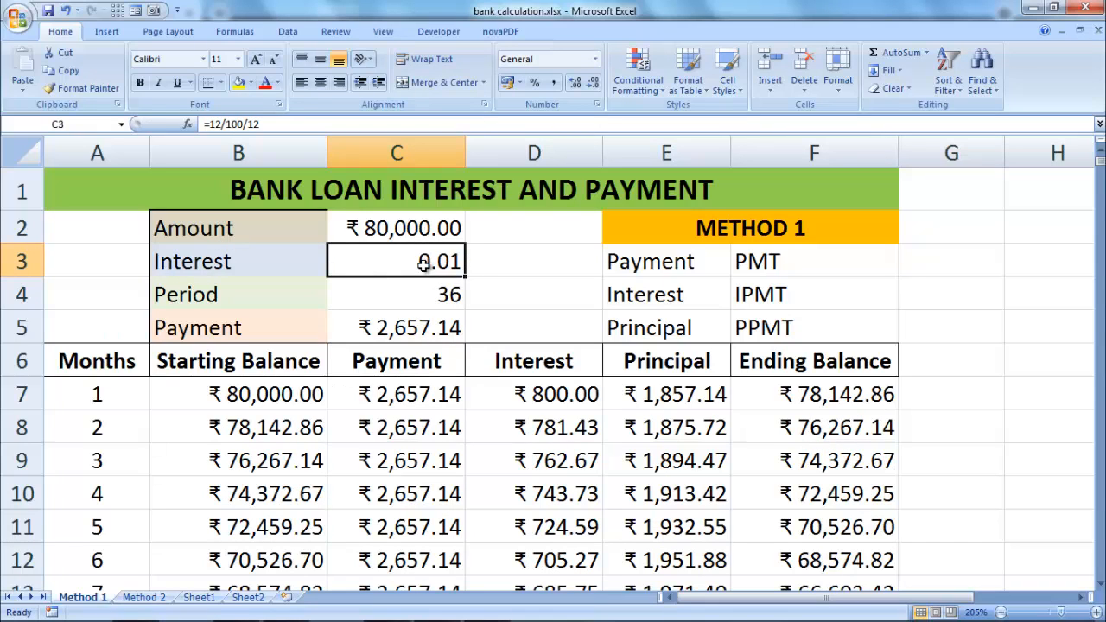
# Change the Interest formula in C3 to =10/100/12 for a 10 percent annual rate.
pyautogui.doubleClick(427, 263)
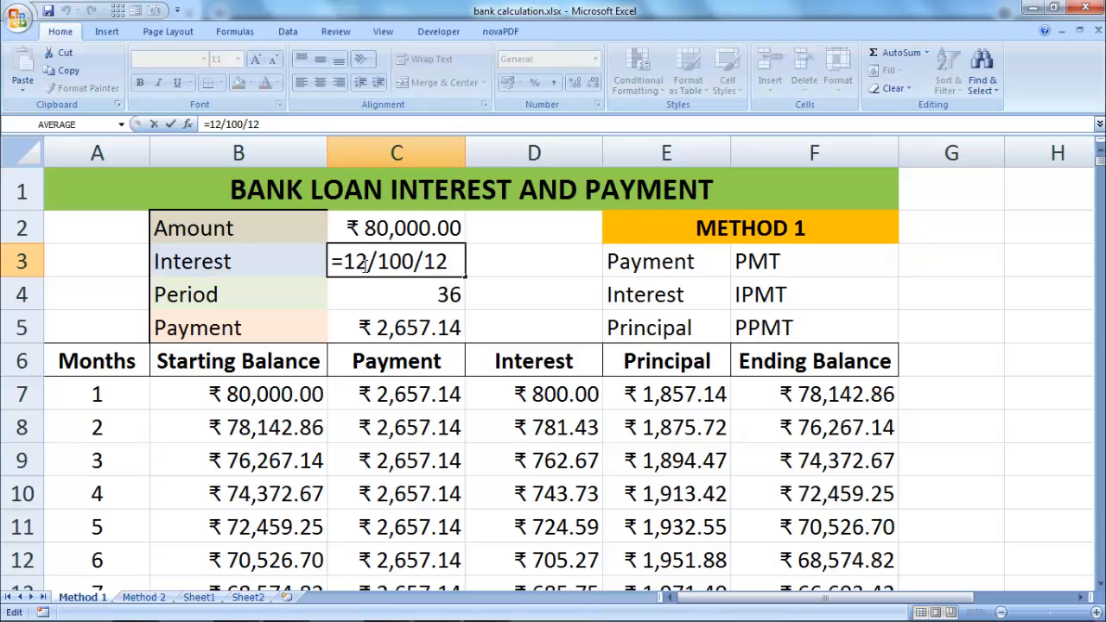
pyautogui.press('BackSpace')
pyautogui.press('BackSpace')
pyautogui.write('10')
pyautogui.press('Return')
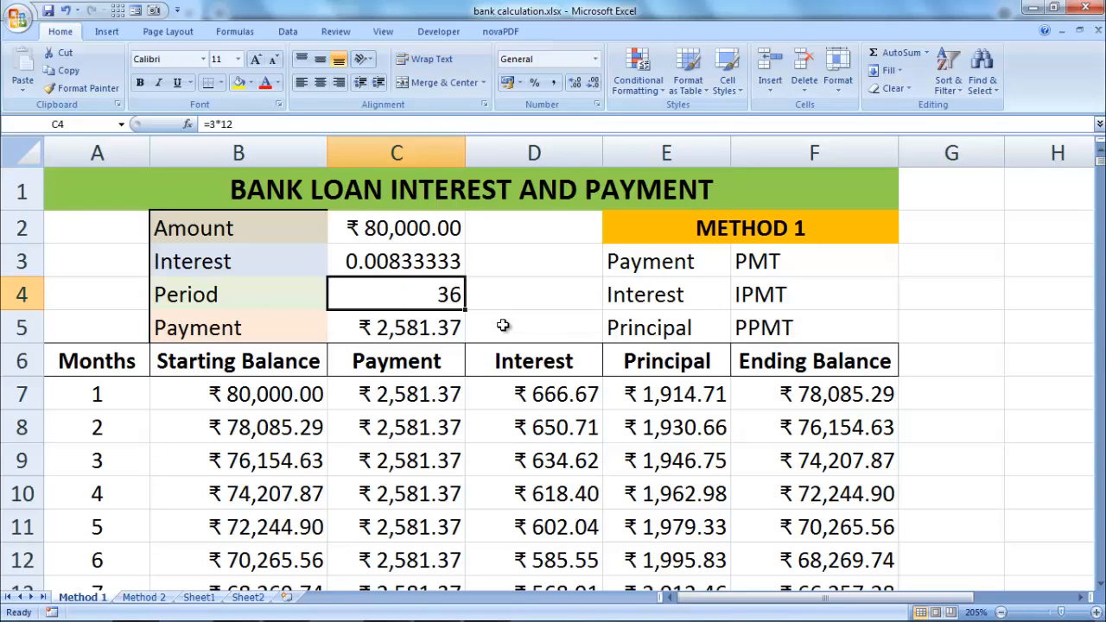
# Set the Period formula in C4 to =4*12 and check the first month's interest and principal.
pyautogui.doubleClick(447, 301)
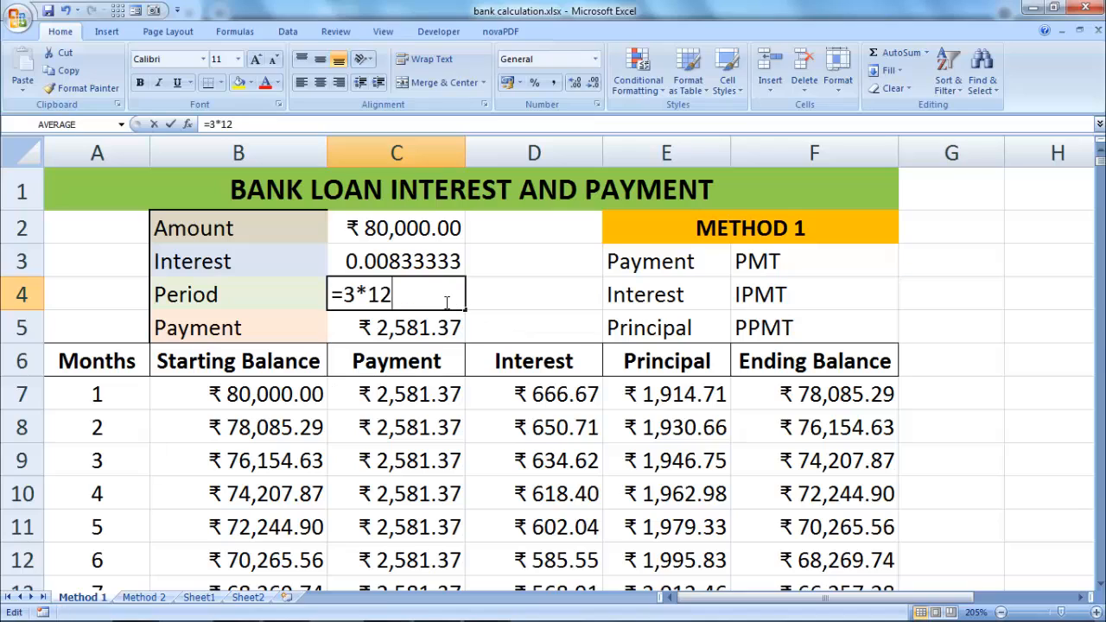
pyautogui.click(355, 294)
pyautogui.press('BackSpace')
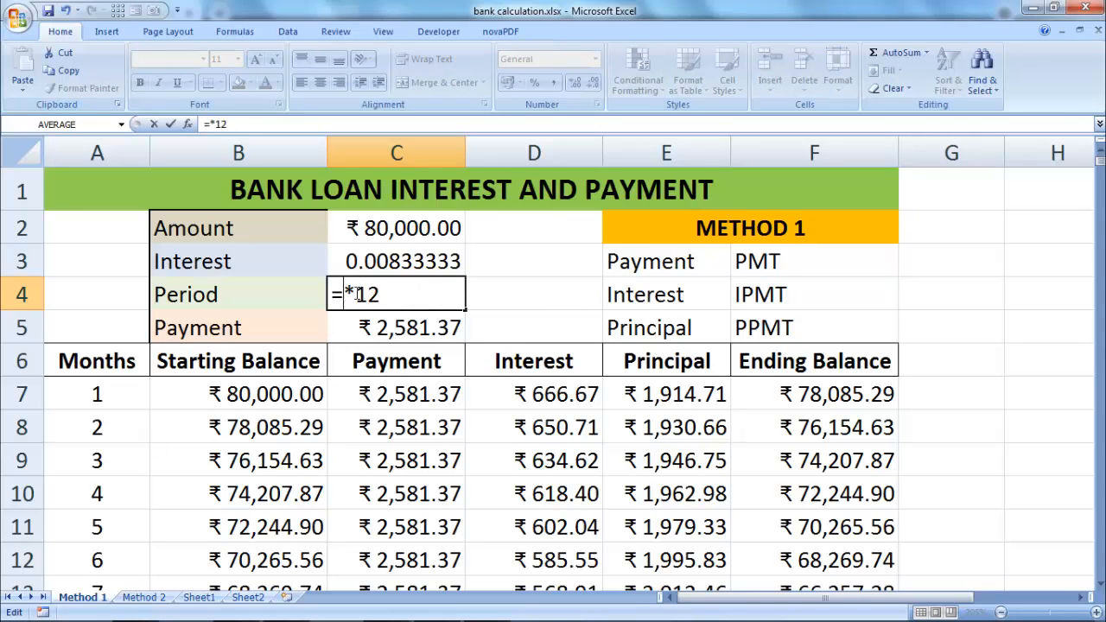
pyautogui.write('4')
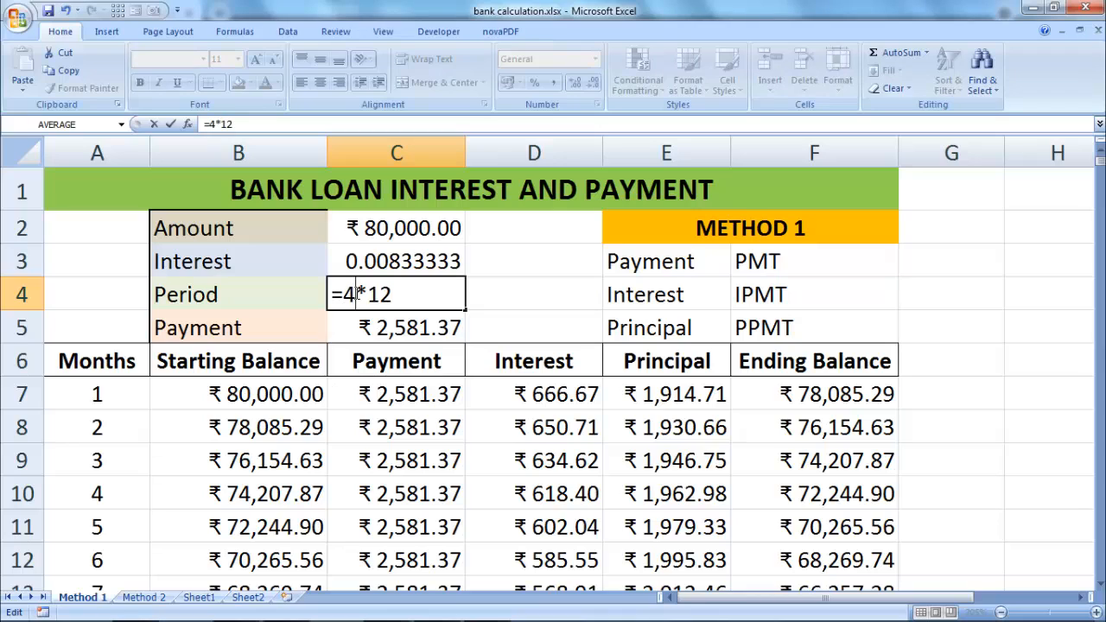
pyautogui.press('Return')
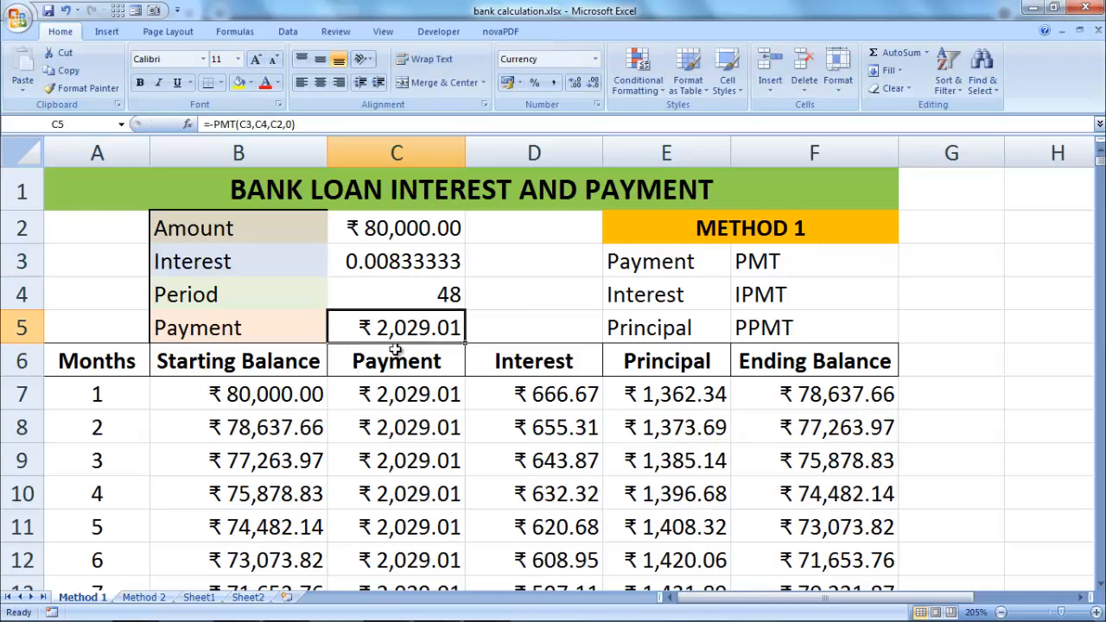
pyautogui.click(560, 391)
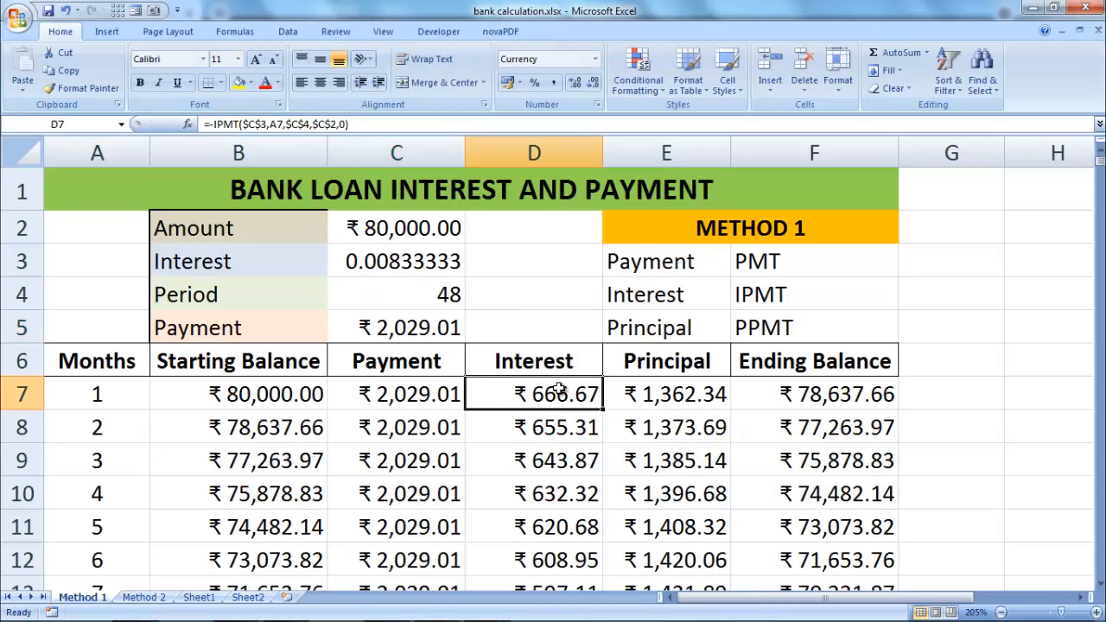
pyautogui.click(672, 395)
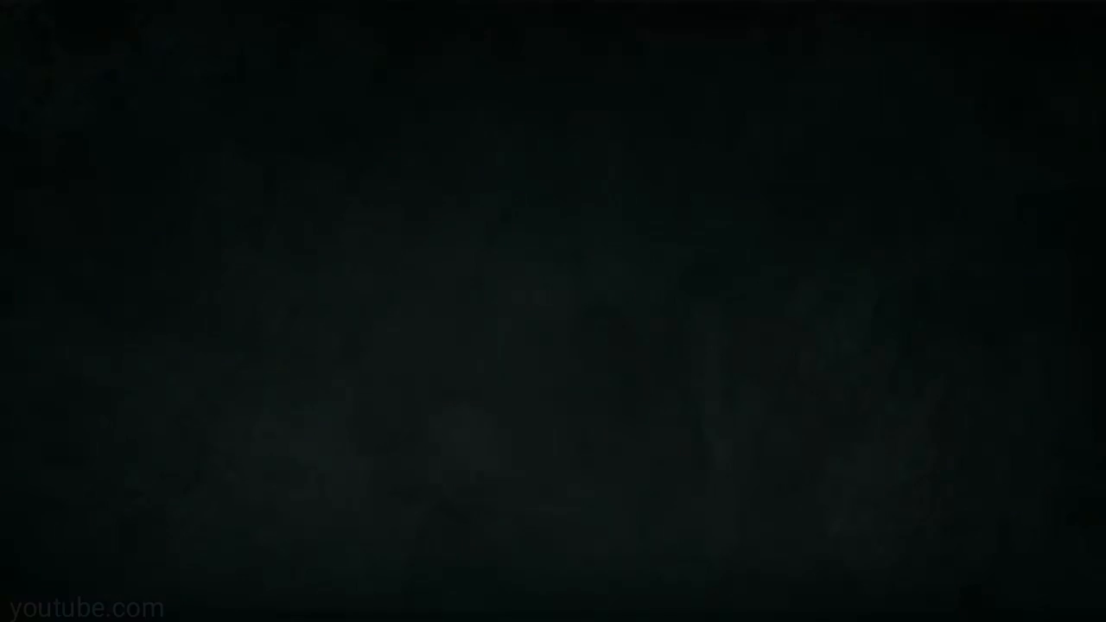
# Enter 50000 as the loan Amount in C2 of the blank loan table.
pyautogui.click(267, 290)
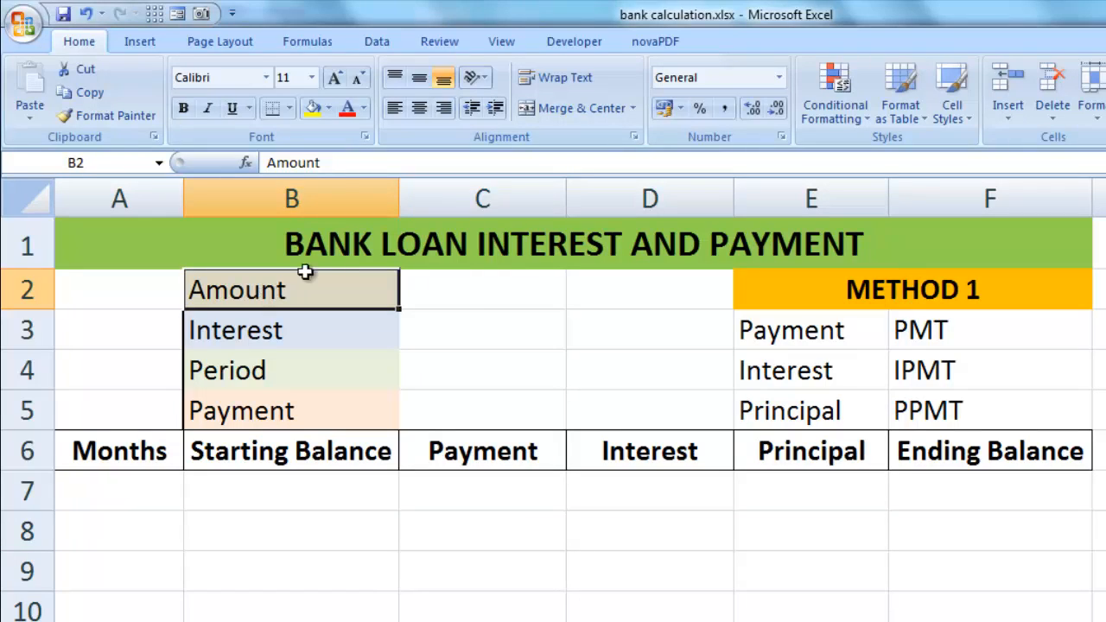
pyautogui.click(471, 296)
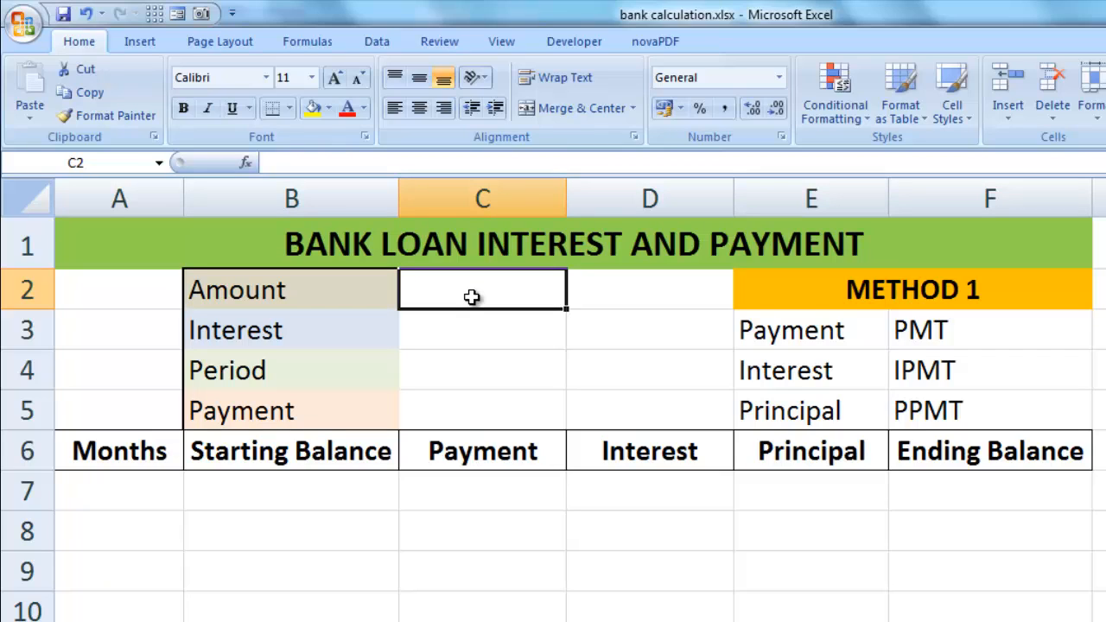
pyautogui.write('50000')
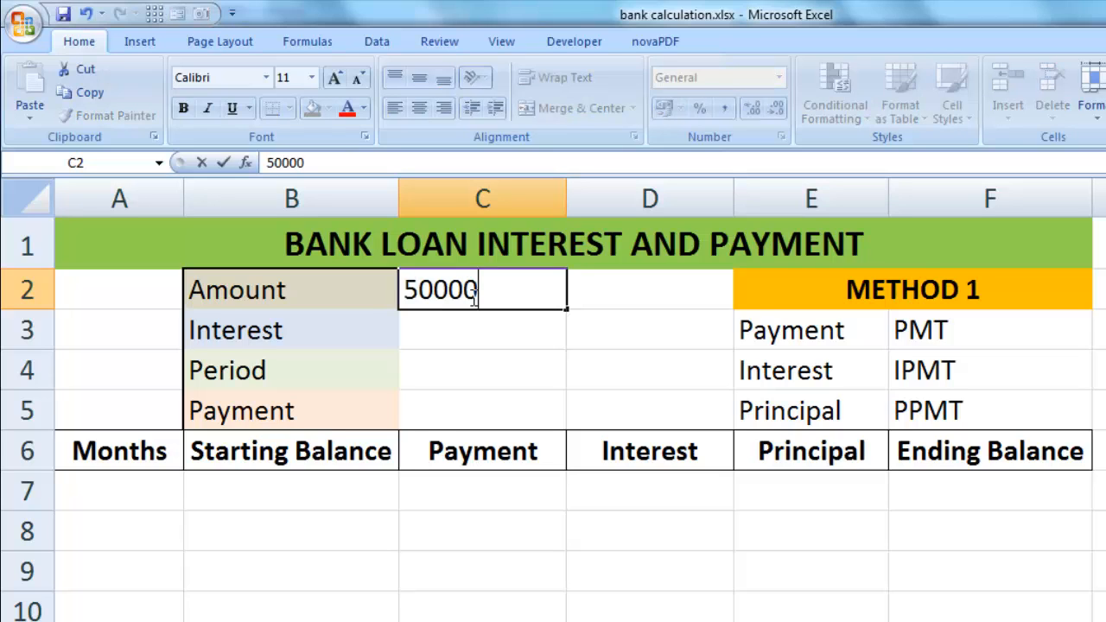
pyautogui.press('Return')
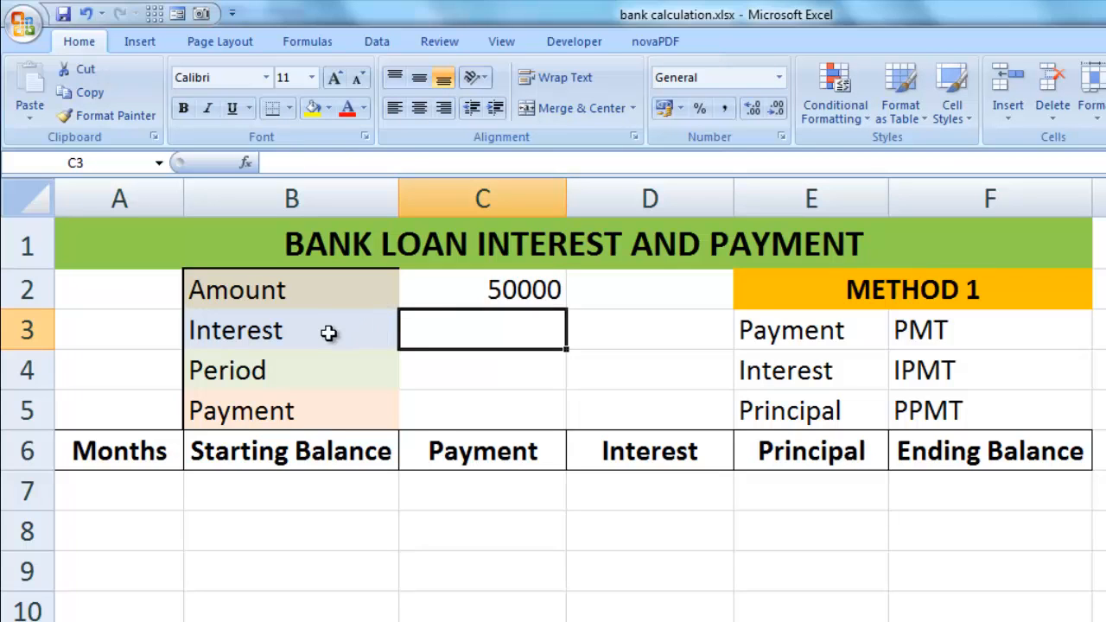
# Enter the annual interest rate in C3 as =12%.
pyautogui.click(301, 332)
pyautogui.click(512, 325)
pyautogui.write('=')
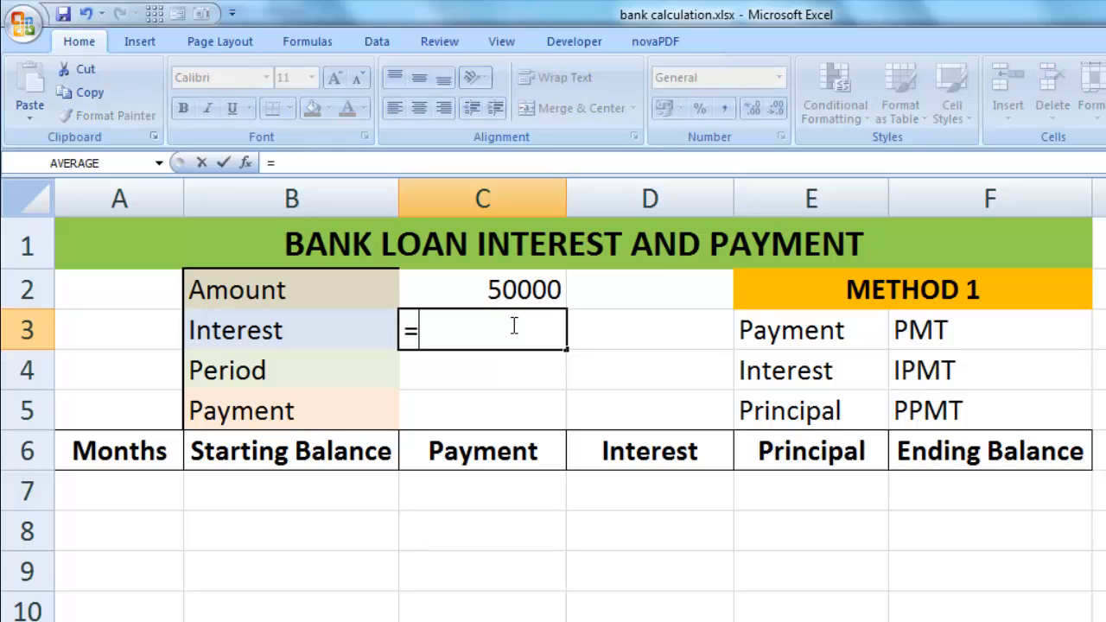
pyautogui.write('12%')
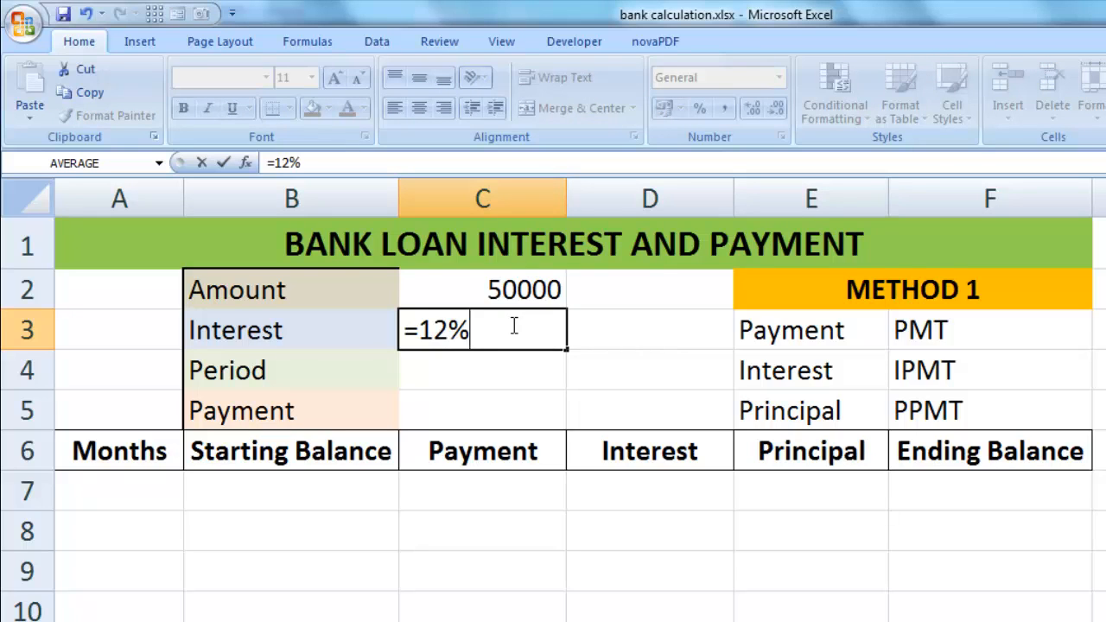
pyautogui.press('Return')
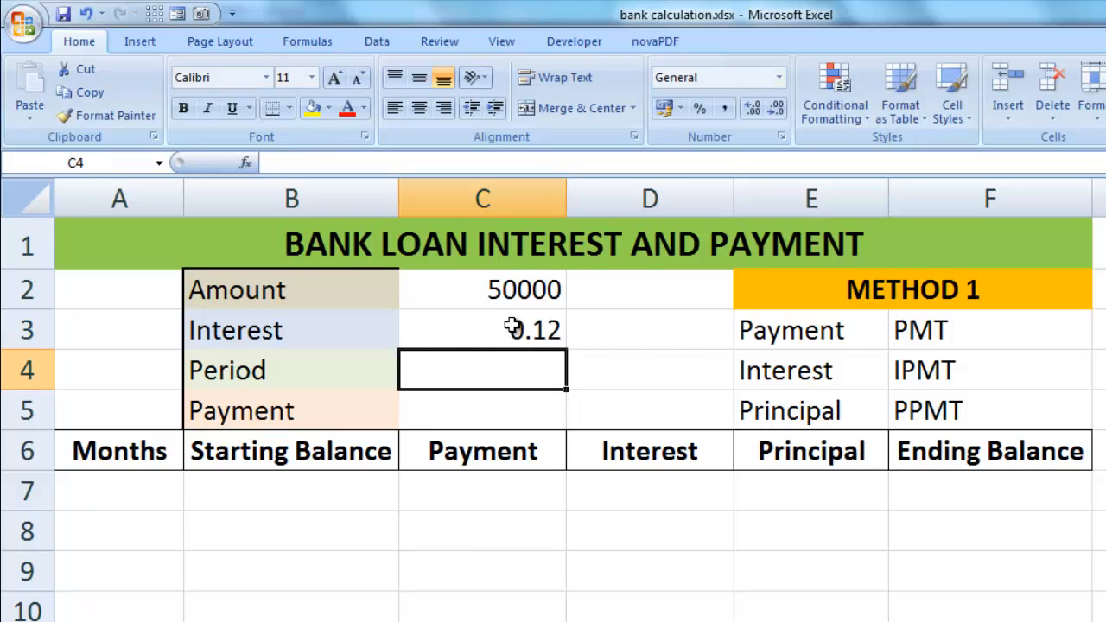
# Rewrite the Interest formula in C3 as =12/100.
pyautogui.click(519, 328)
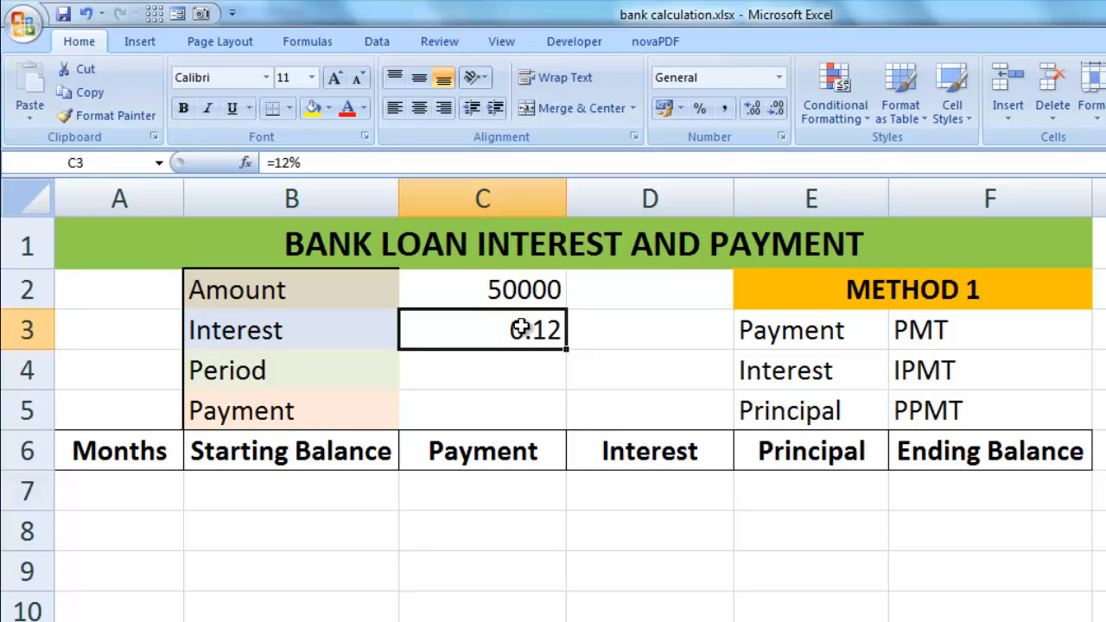
pyautogui.doubleClick(519, 329)
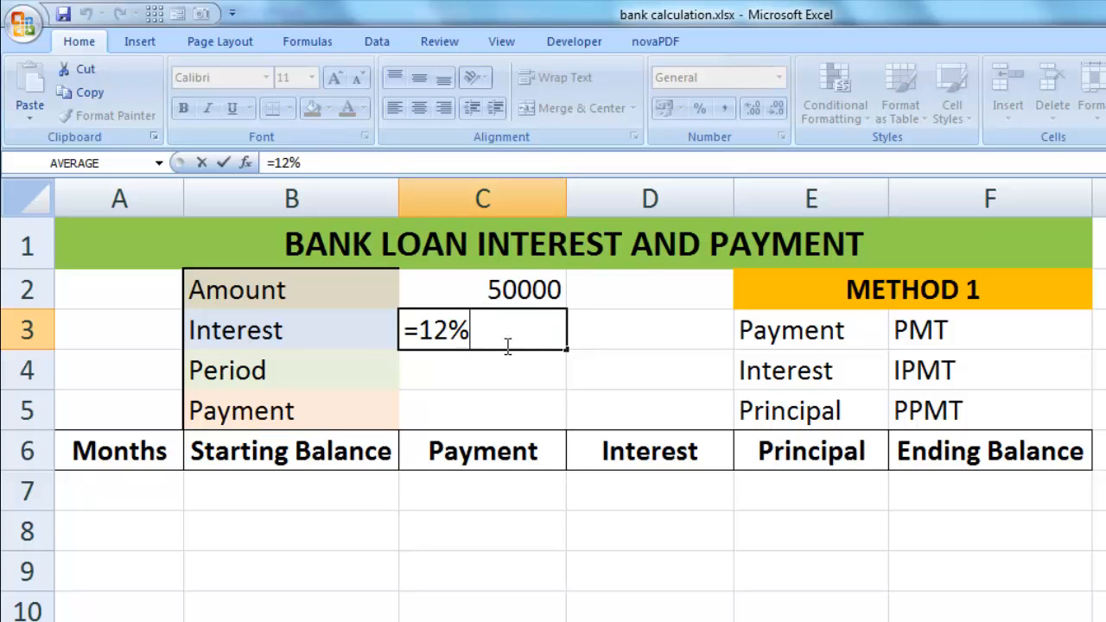
pyautogui.press('BackSpace')
pyautogui.write('/')
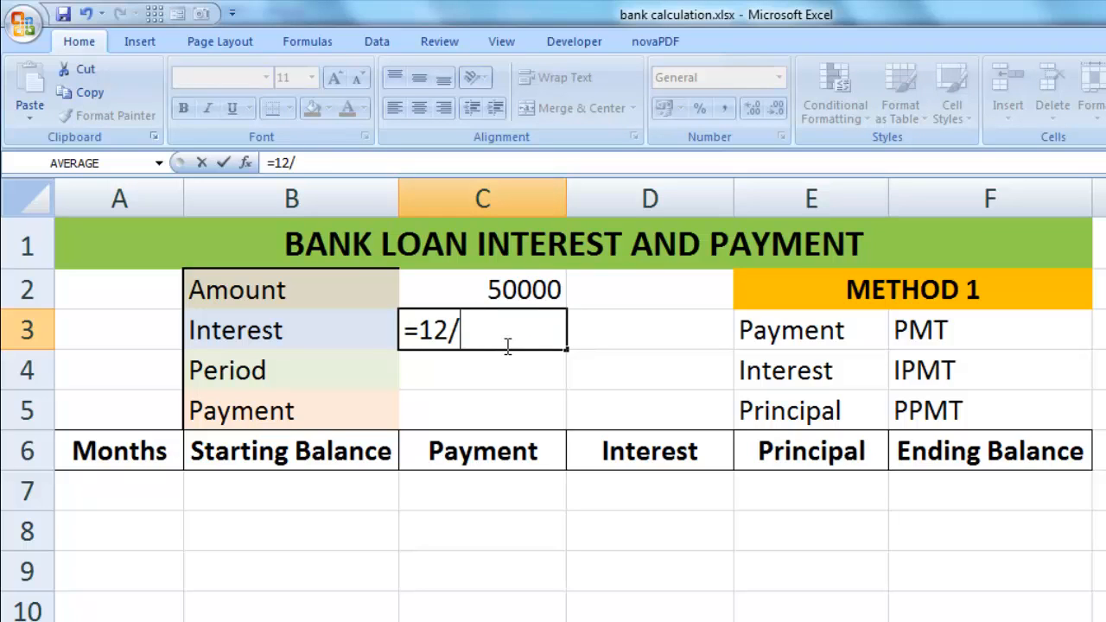
pyautogui.write('100')
pyautogui.press('Return')
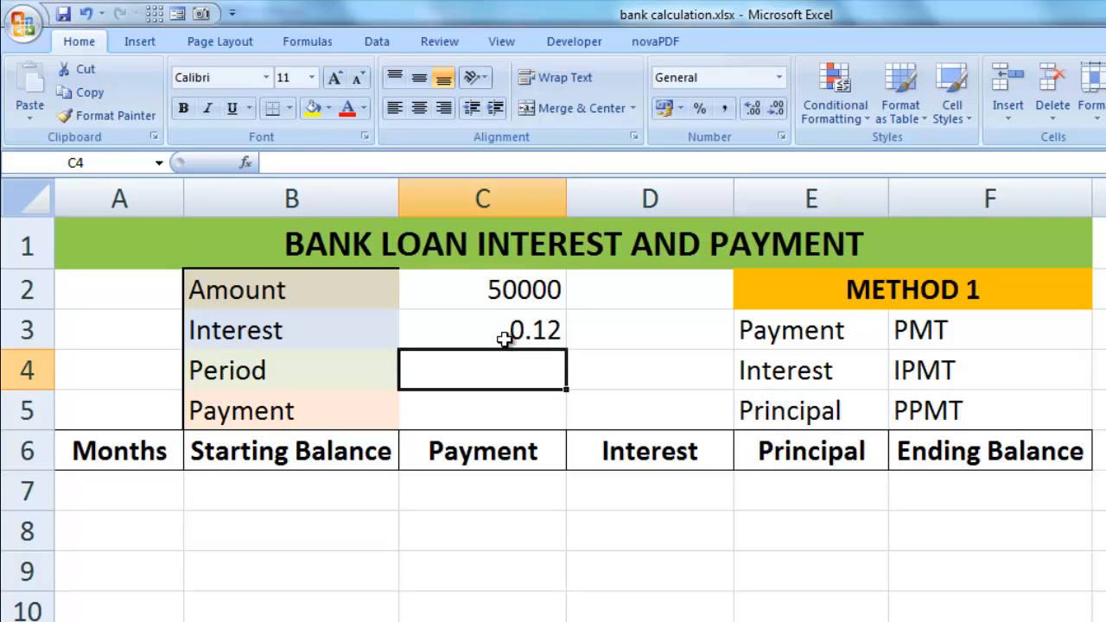
# Extend the Interest formula in C3 to the monthly rate =12/100/12.
pyautogui.click(513, 330)
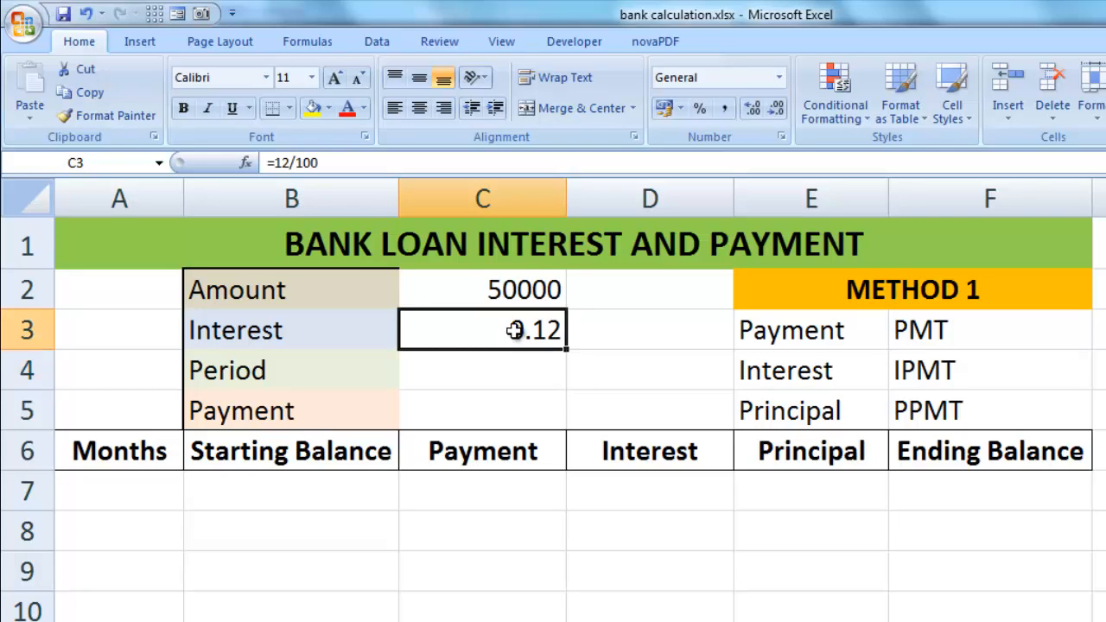
pyautogui.doubleClick(523, 332)
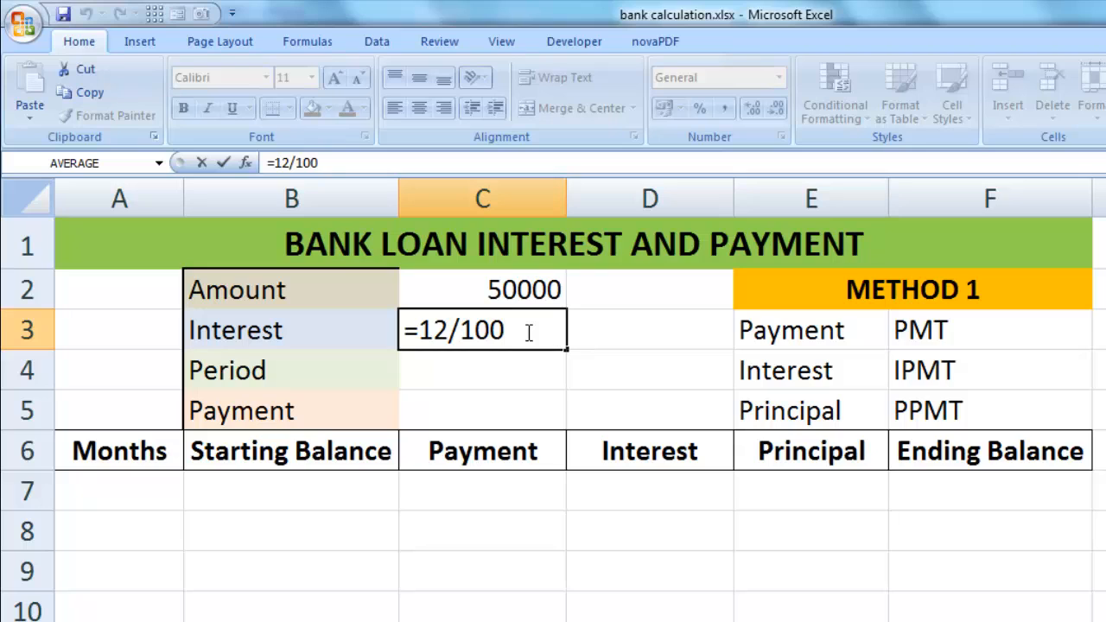
pyautogui.write('/12')
pyautogui.press('Return')
pyautogui.click(538, 336)
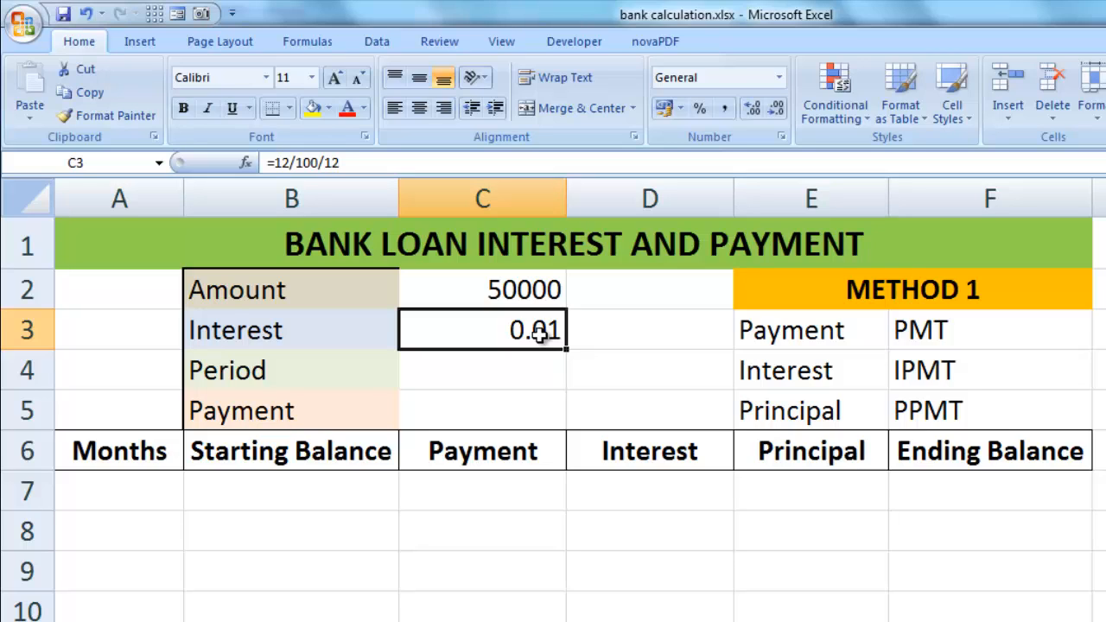
# Rewrite the monthly Interest formula in C3 as =12%/12.
pyautogui.doubleClick(538, 336)
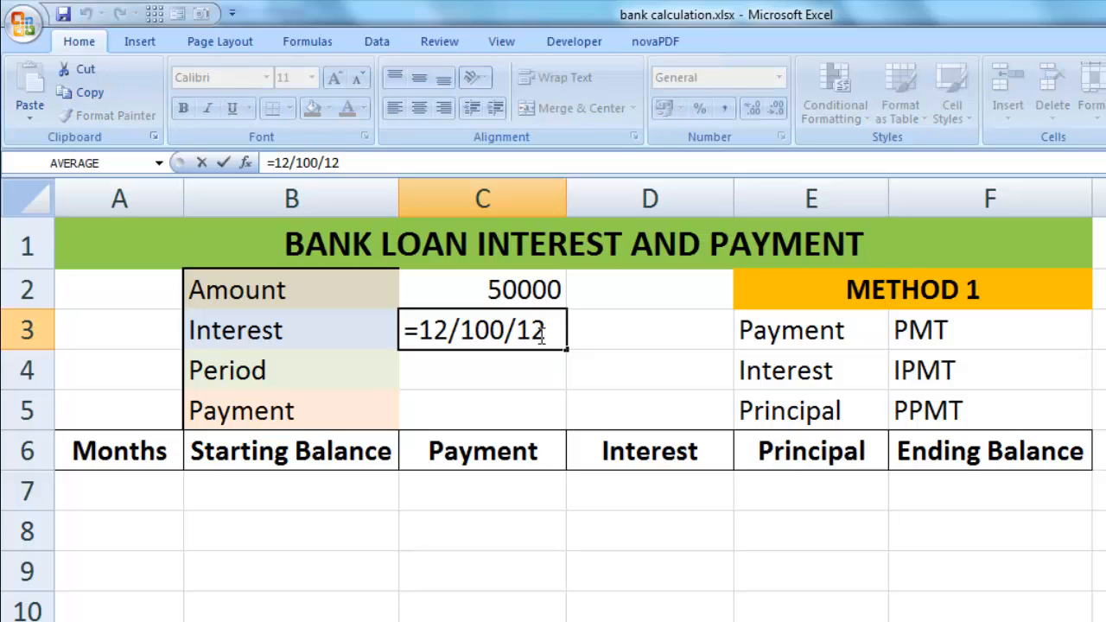
pyautogui.press('BackSpace')
pyautogui.press('BackSpace')
pyautogui.press('BackSpace')
pyautogui.press('BackSpace')
pyautogui.press('BackSpace')
pyautogui.press('BackSpace')
pyautogui.press('BackSpace')
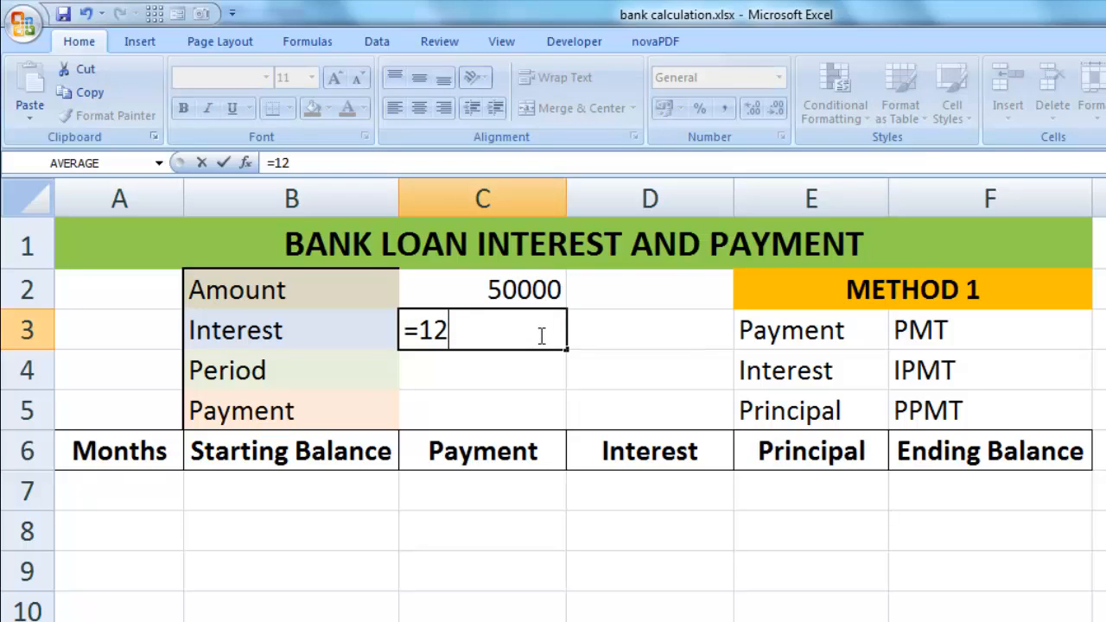
pyautogui.write('%/12')
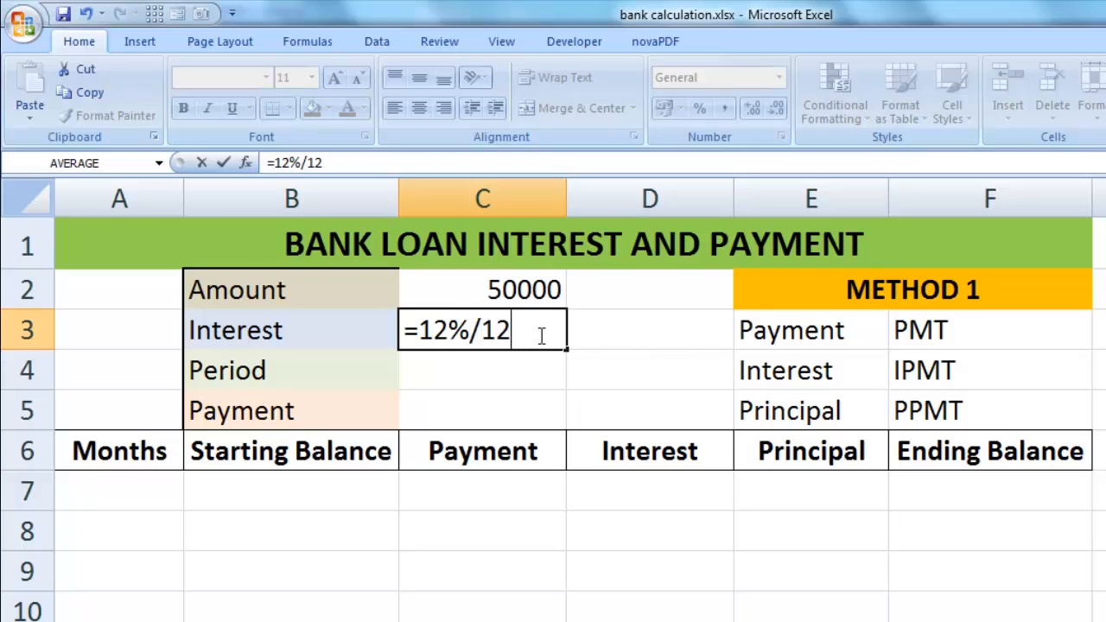
pyautogui.press('Return')
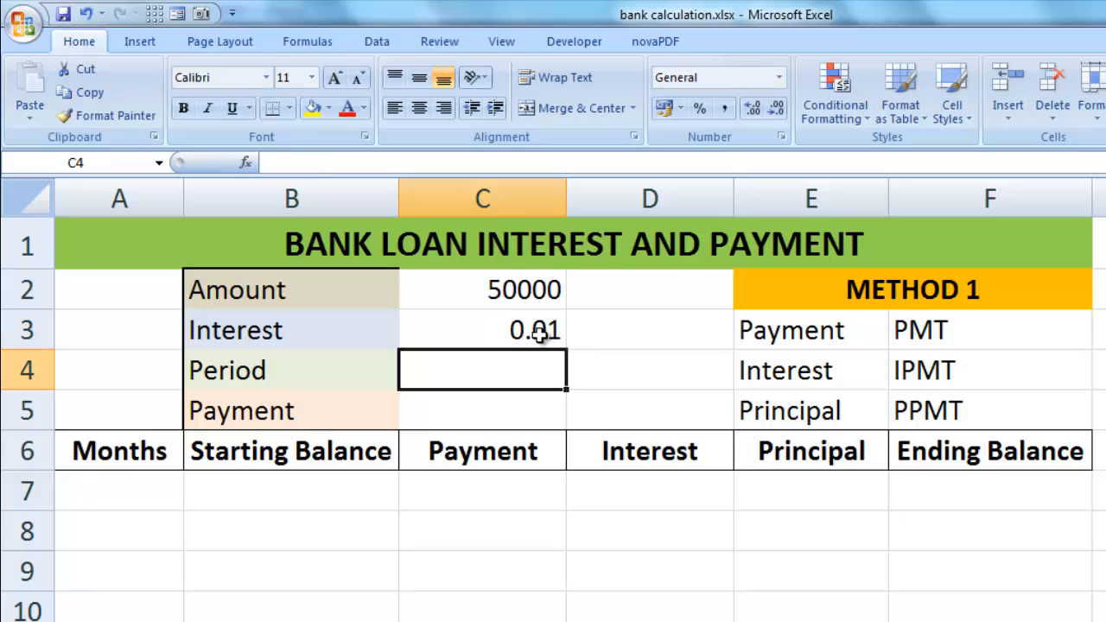
pyautogui.click(542, 334)
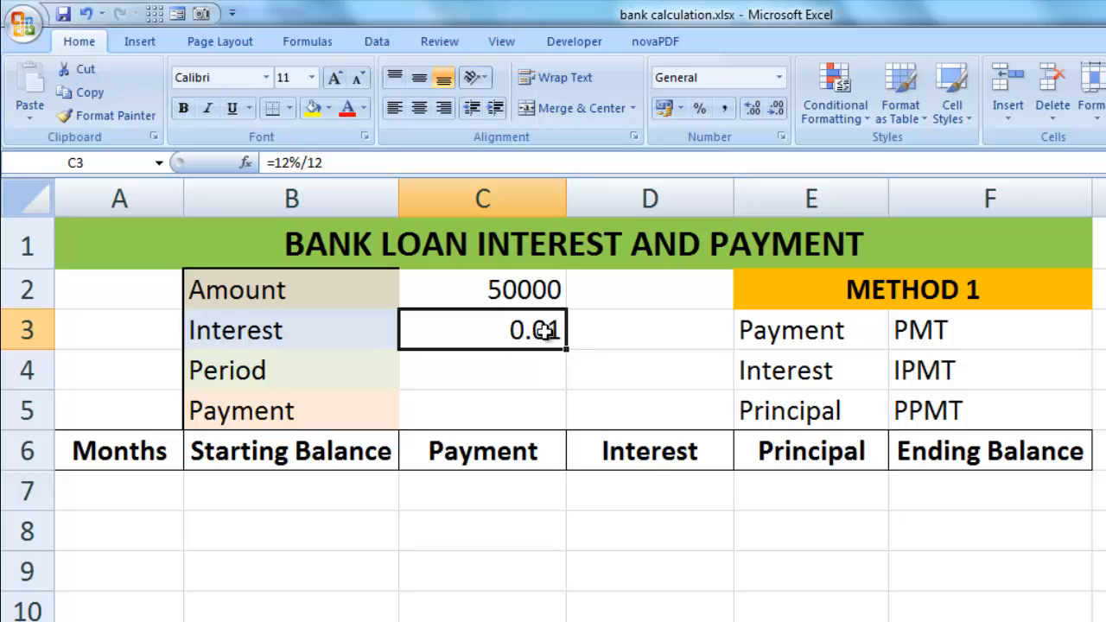
# Enter the loan Period in years in C4 as =3.
pyautogui.click(324, 375)
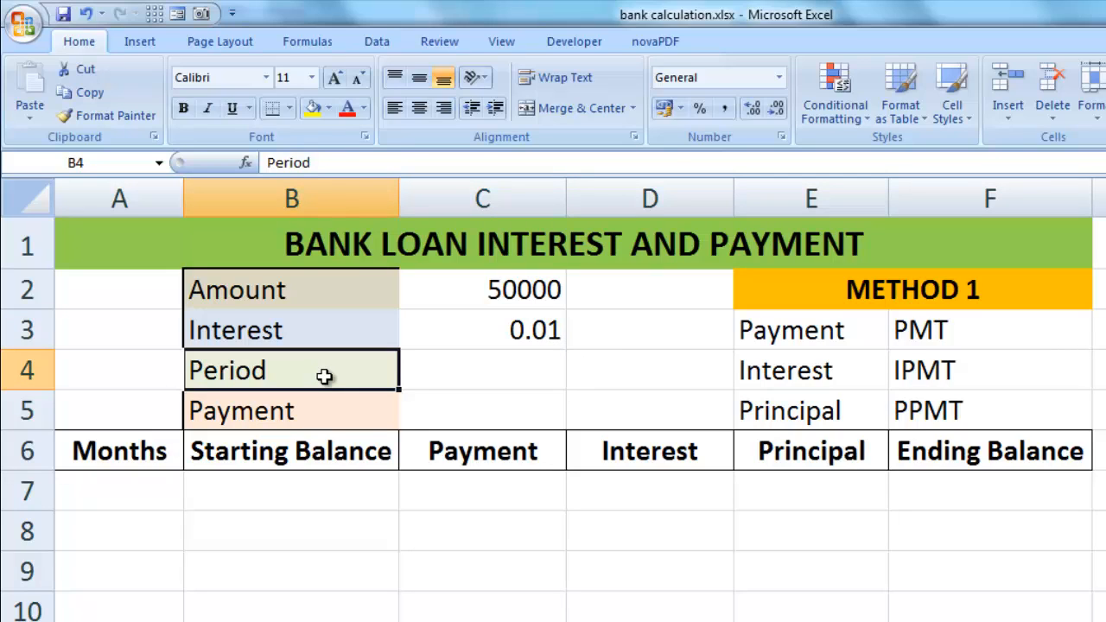
pyautogui.click(477, 372)
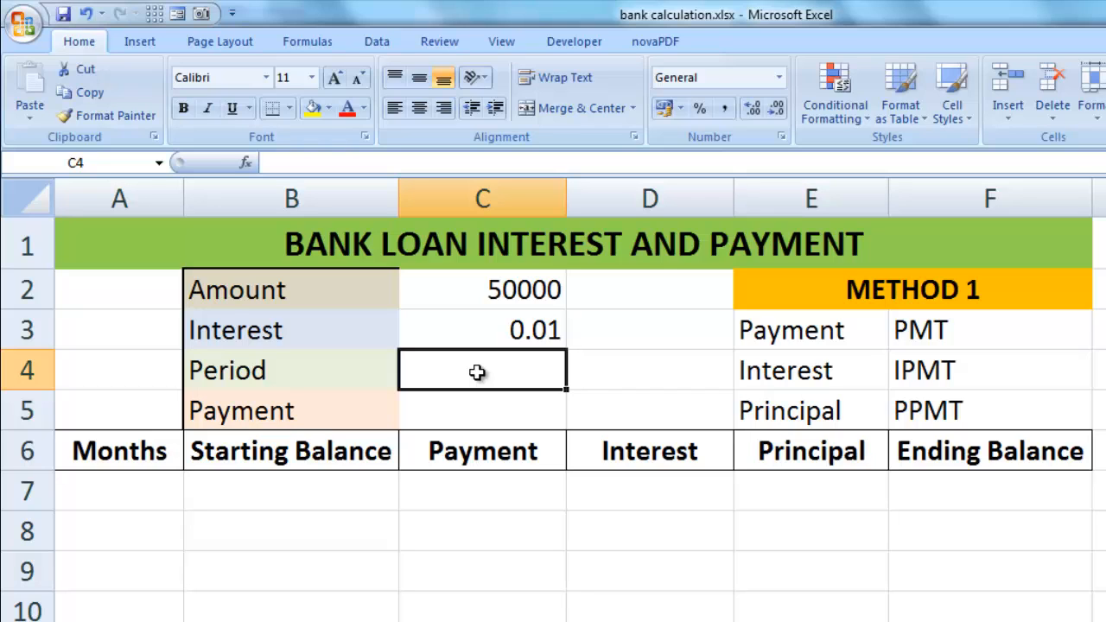
pyautogui.write('=')
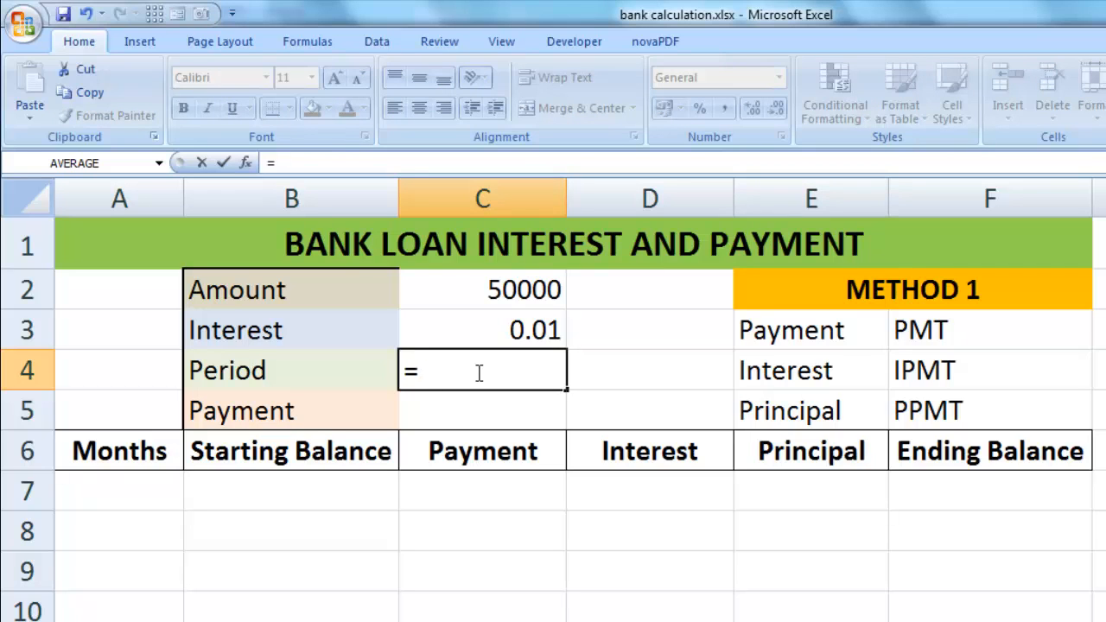
pyautogui.write('3')
pyautogui.press('Return')
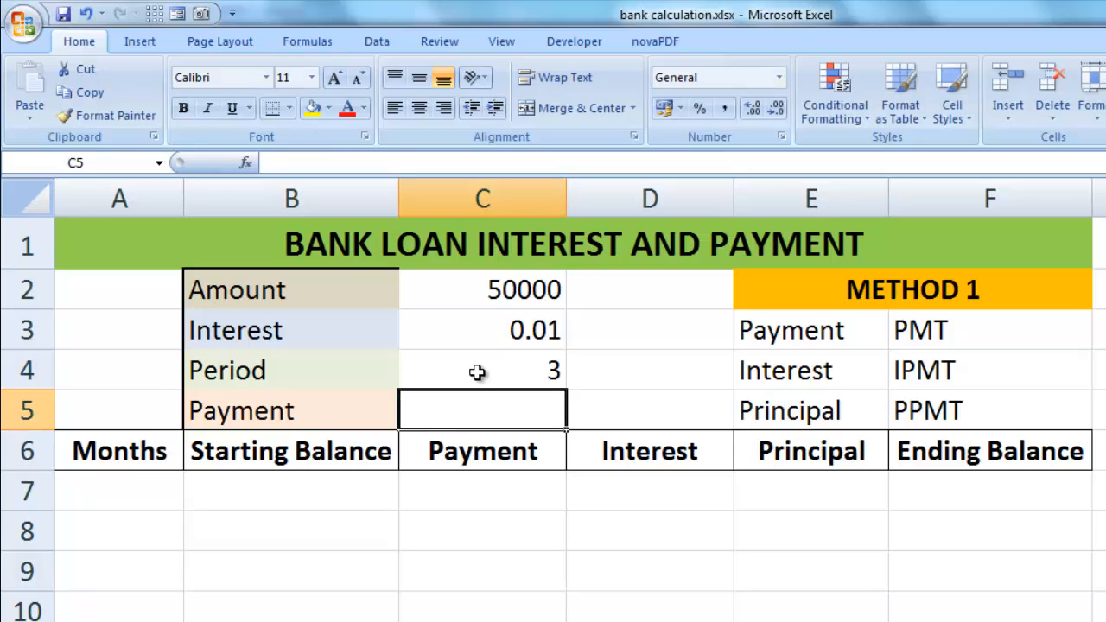
# Extend the Period formula in C4 to months as =3*12.
pyautogui.click(464, 369)
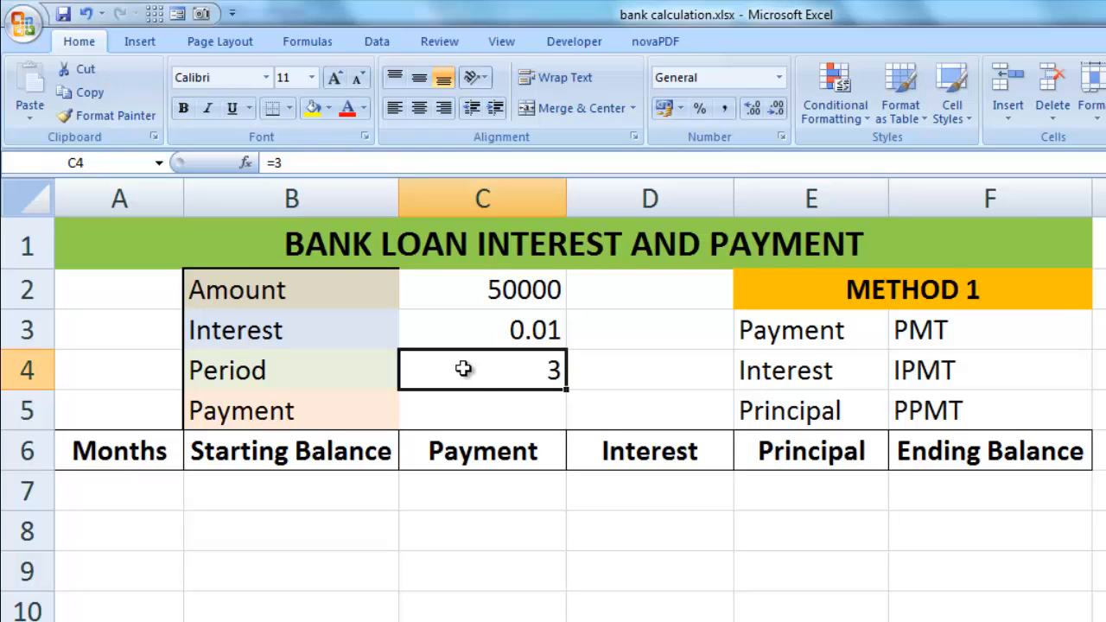
pyautogui.doubleClick(464, 369)
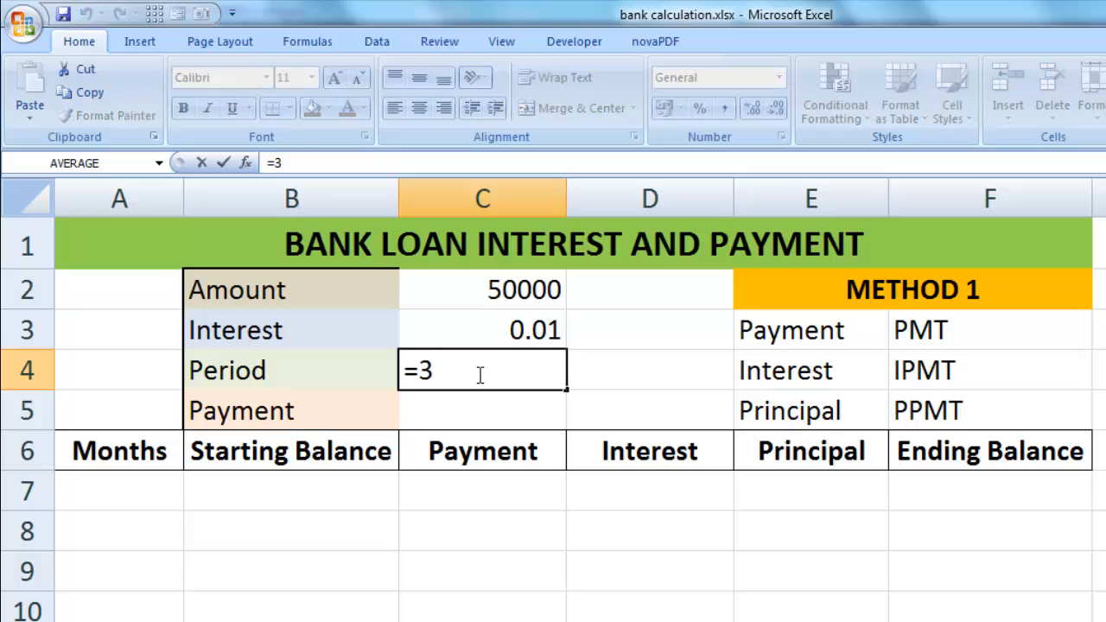
pyautogui.write('*12')
pyautogui.press('Return')
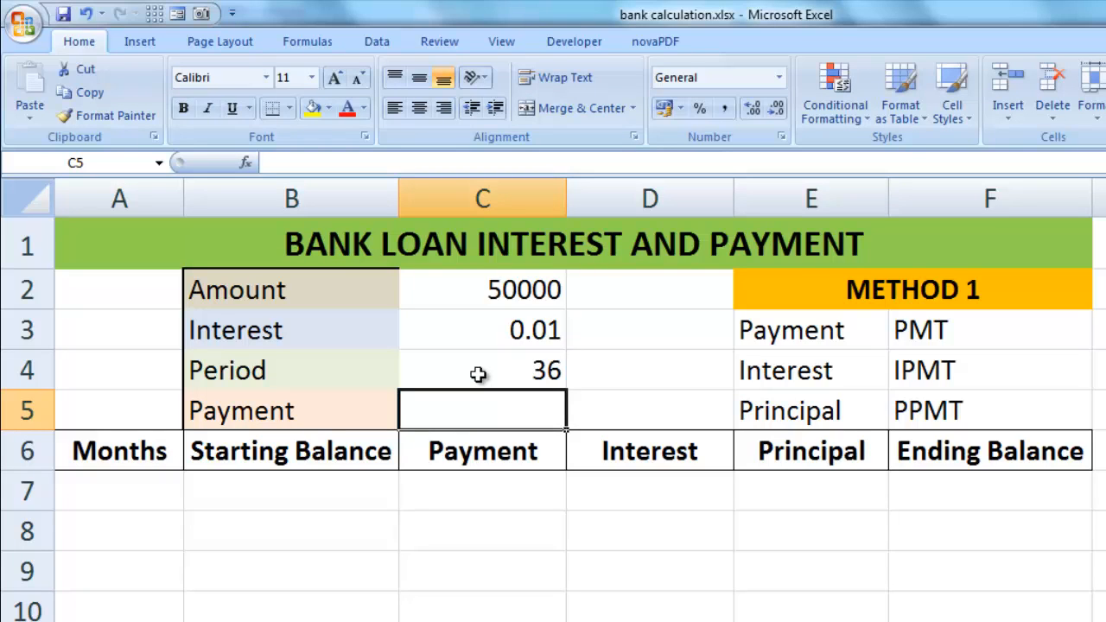
# Review the Payment, Interest and Principal headings and the functions listed for them under METHOD 1.
pyautogui.click(292, 414)
pyautogui.click(426, 402)
pyautogui.click(489, 465)
pyautogui.click(654, 451)
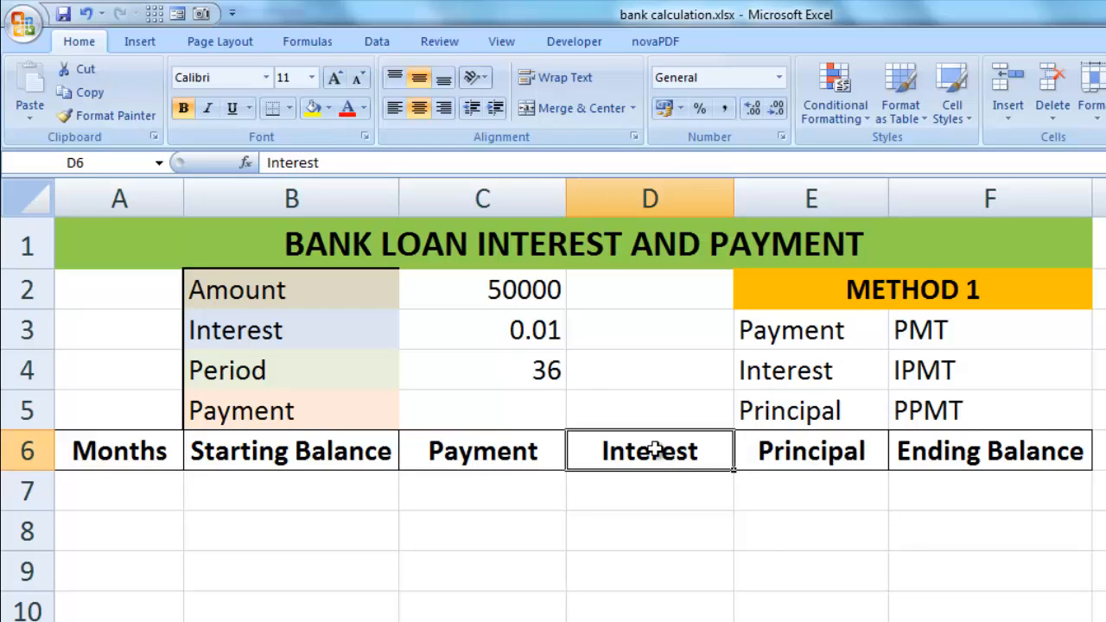
pyautogui.click(815, 460)
pyautogui.click(827, 345)
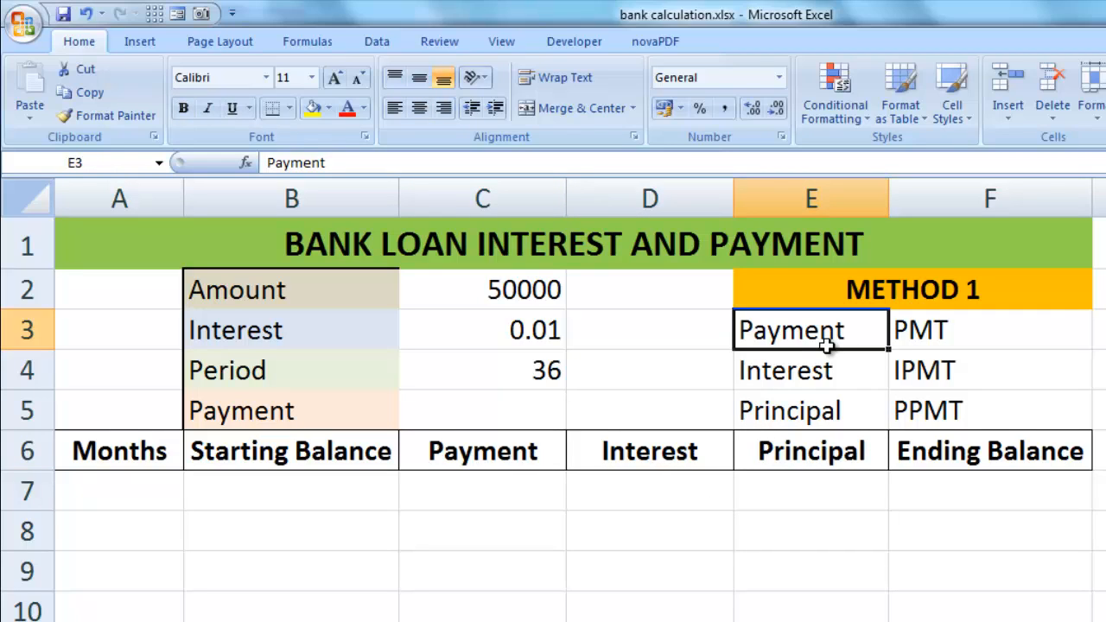
pyautogui.click(954, 336)
pyautogui.click(822, 336)
pyautogui.click(929, 336)
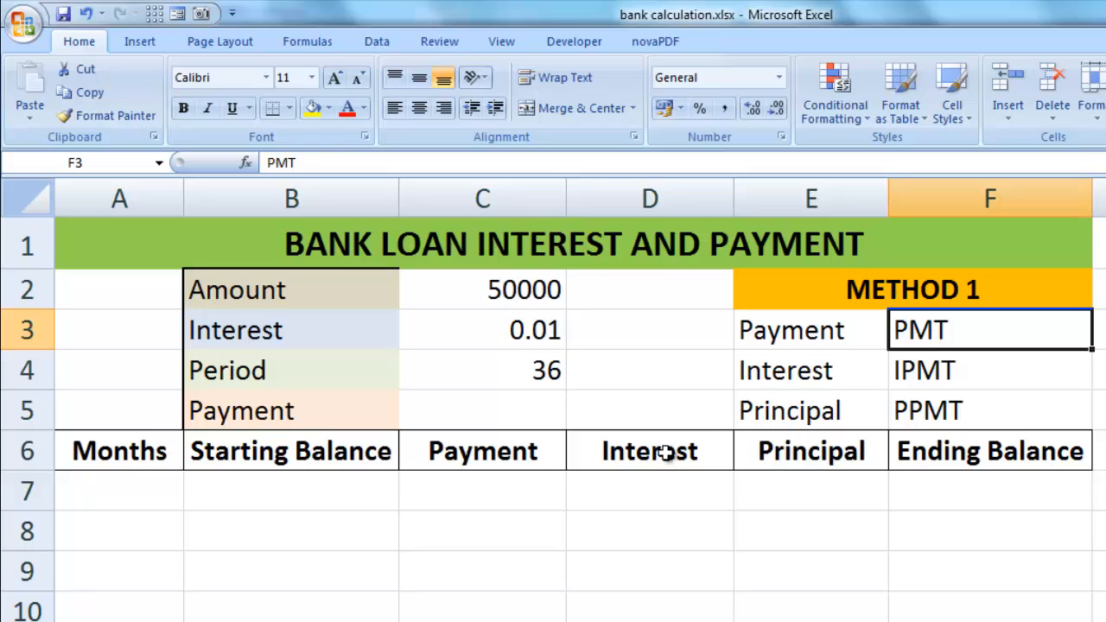
pyautogui.click(797, 368)
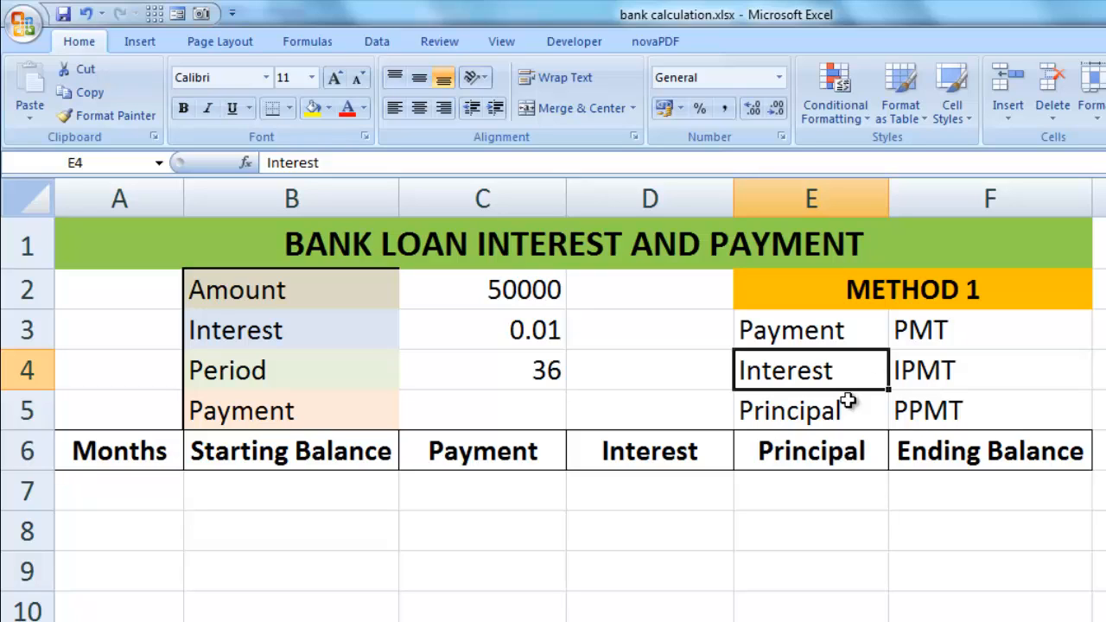
pyautogui.click(821, 421)
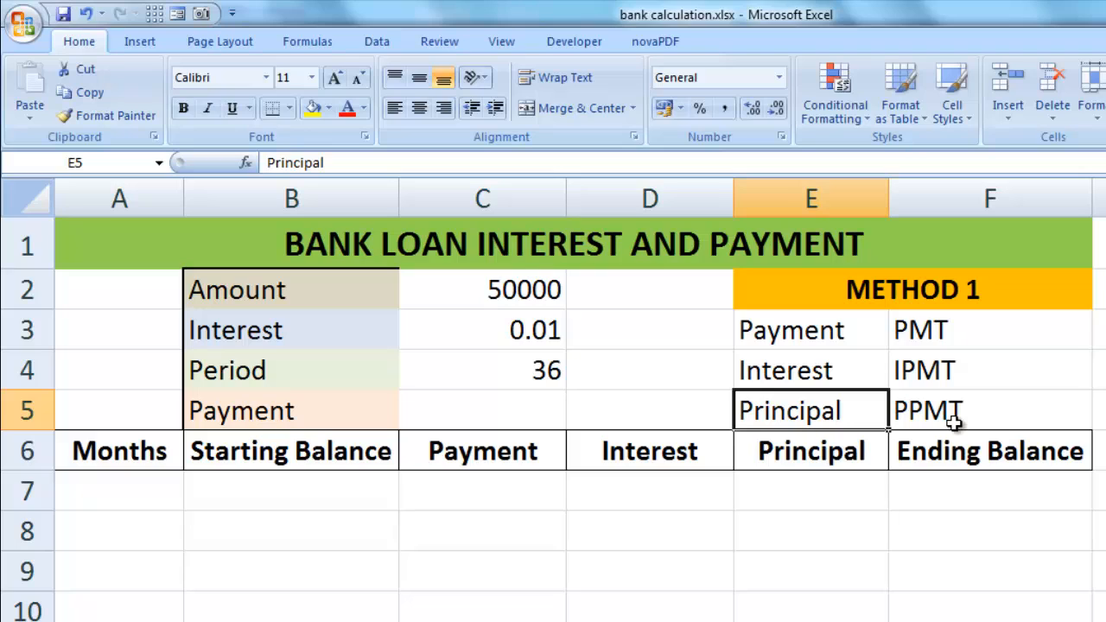
pyautogui.click(854, 335)
pyautogui.click(927, 332)
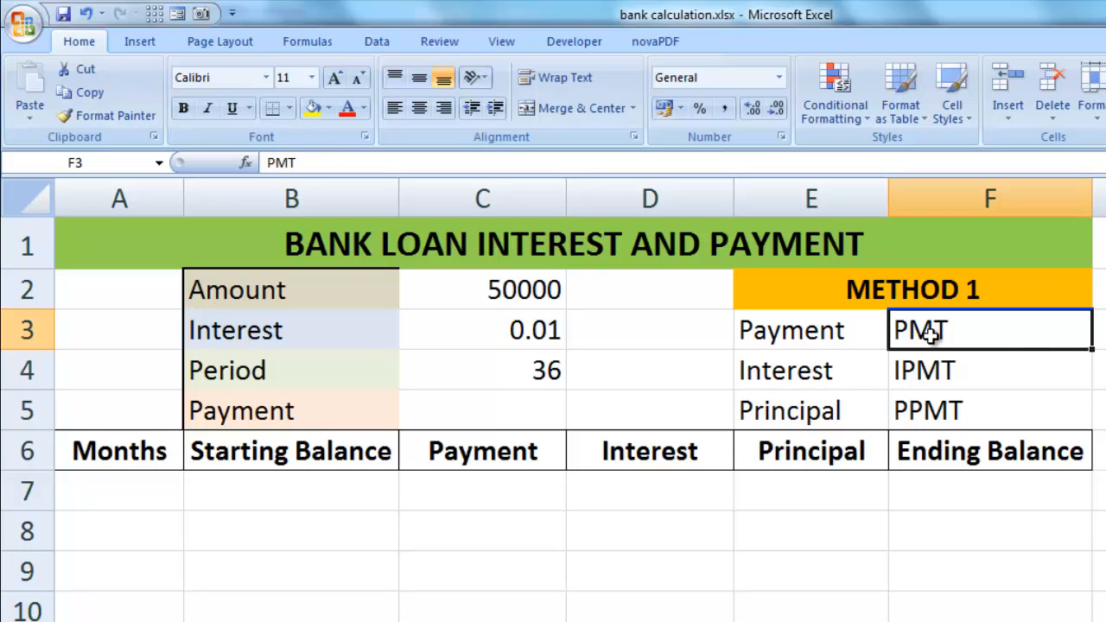
# Calculate the loan Payment in C5 with =PMT(C3,C4,C2,0), using the rate, period and amount cells.
pyautogui.click(524, 414)
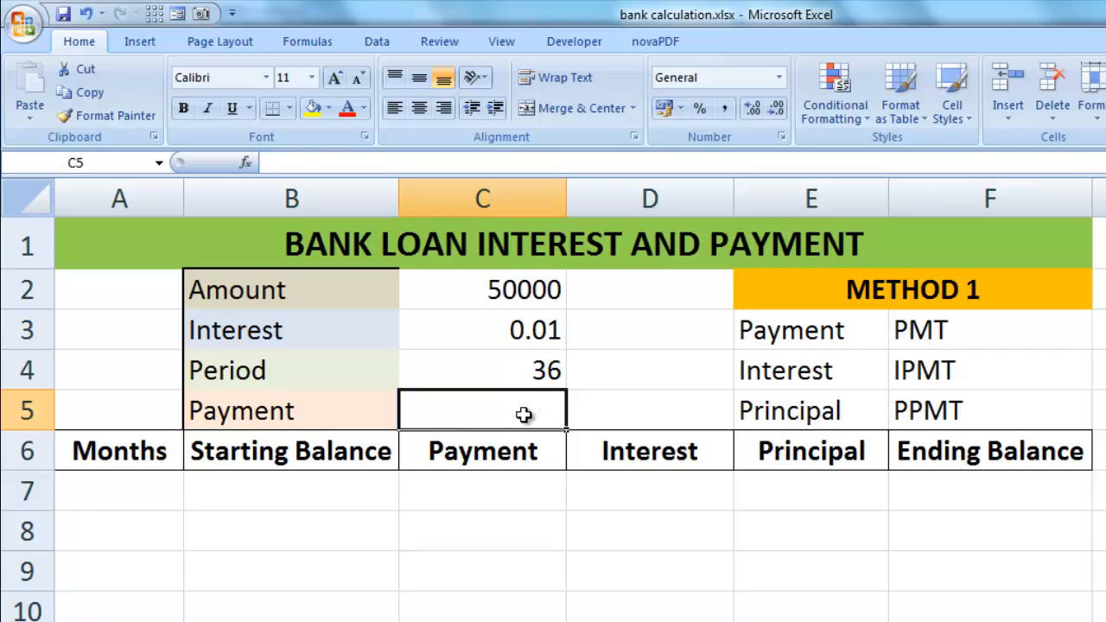
pyautogui.write('=')
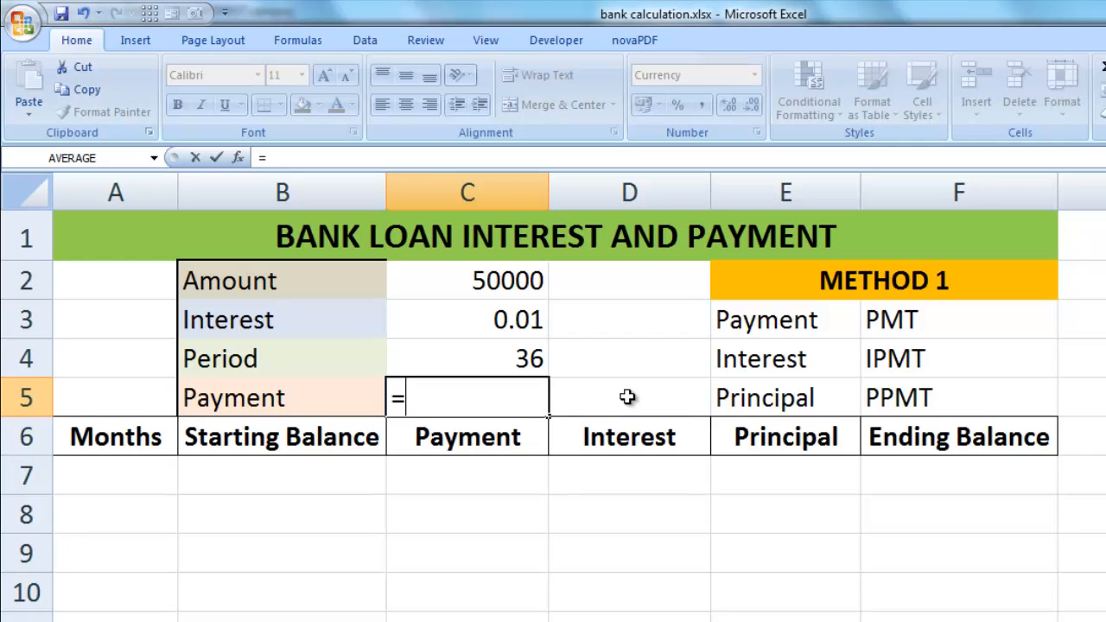
pyautogui.write('PMT')
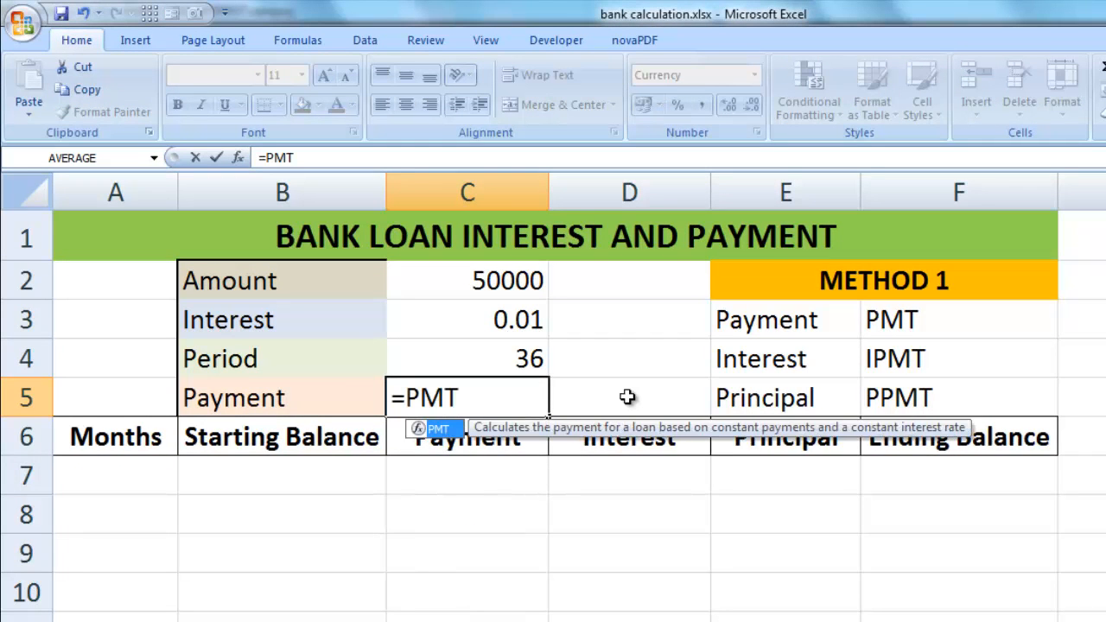
pyautogui.write('(')
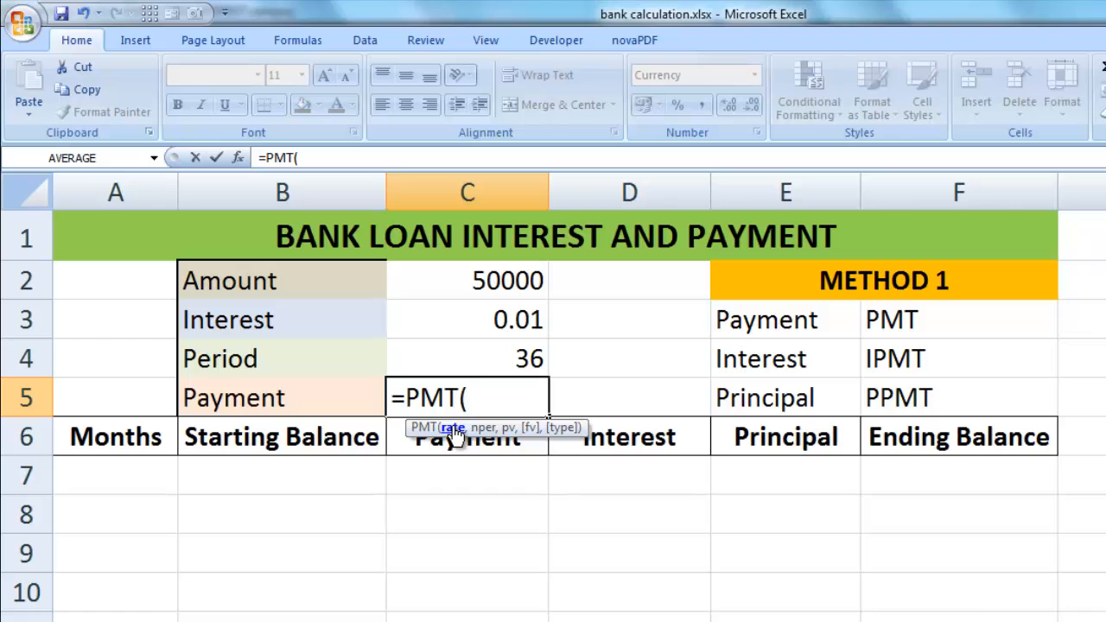
pyautogui.click(518, 318)
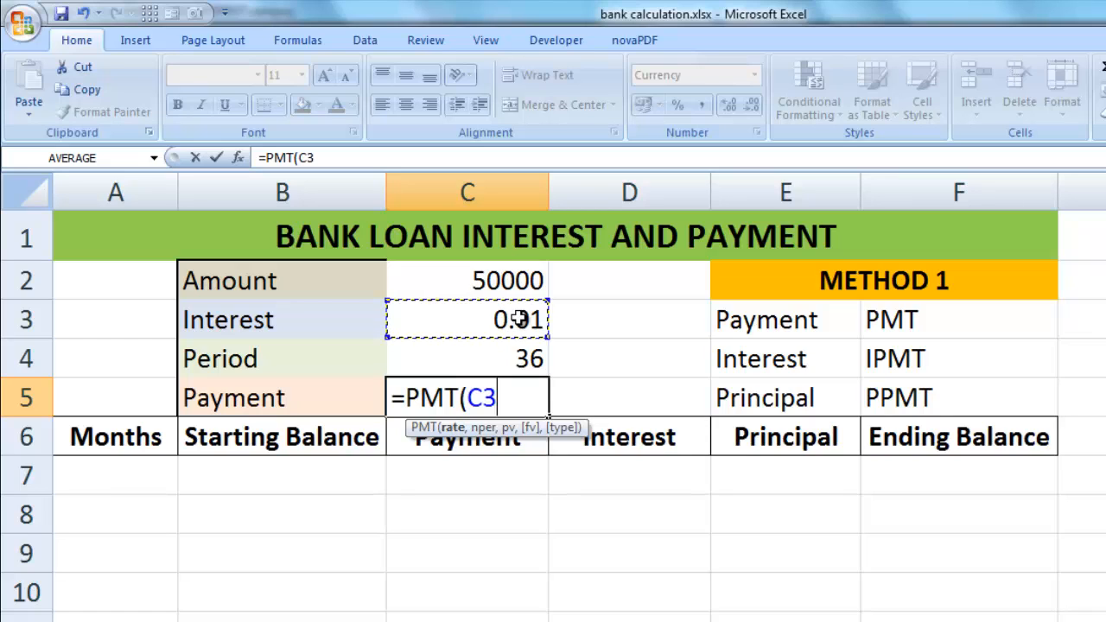
pyautogui.write(',')
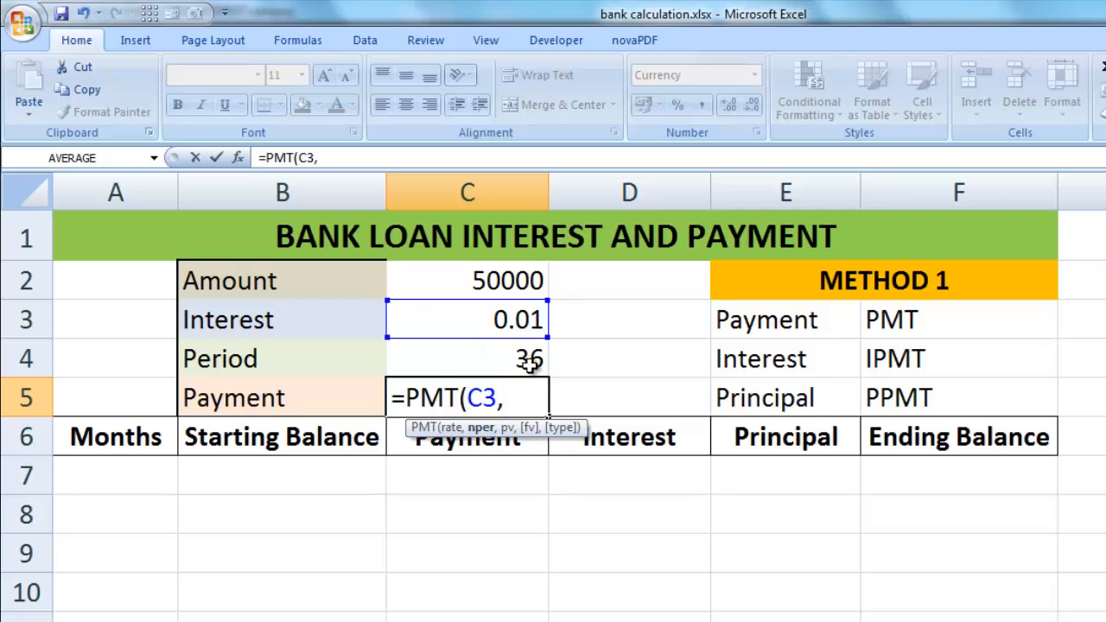
pyautogui.click(522, 361)
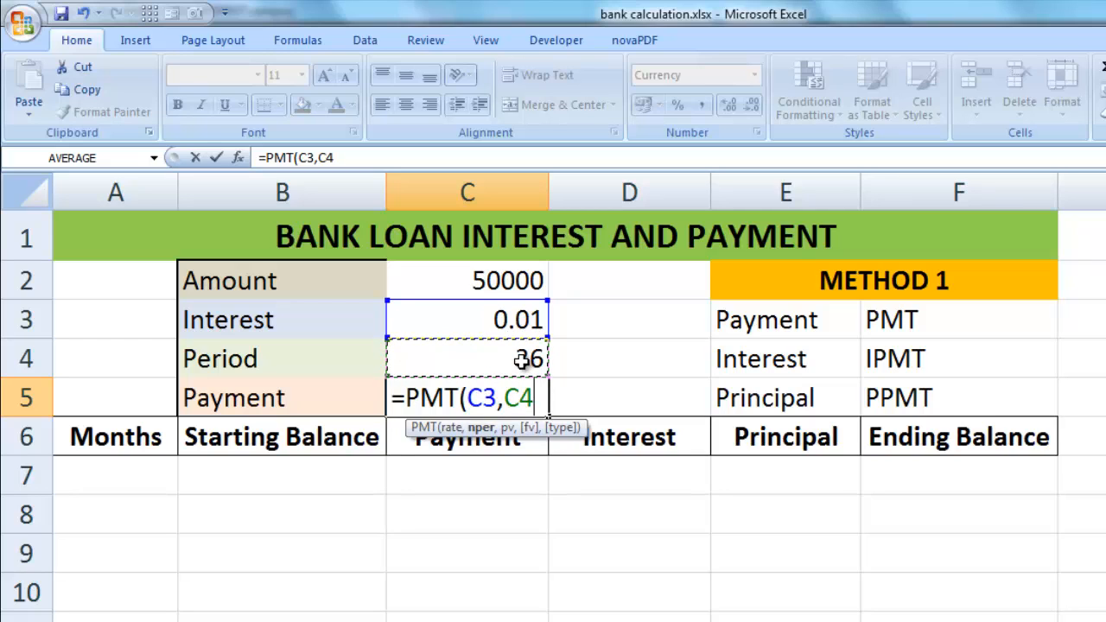
pyautogui.write(',')
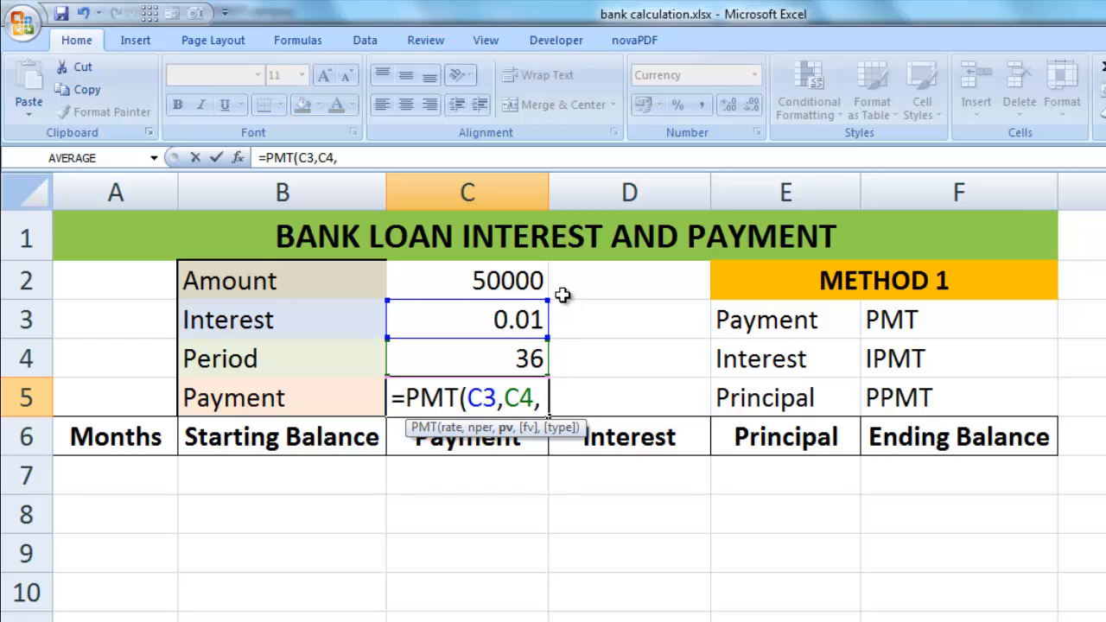
pyautogui.click(513, 280)
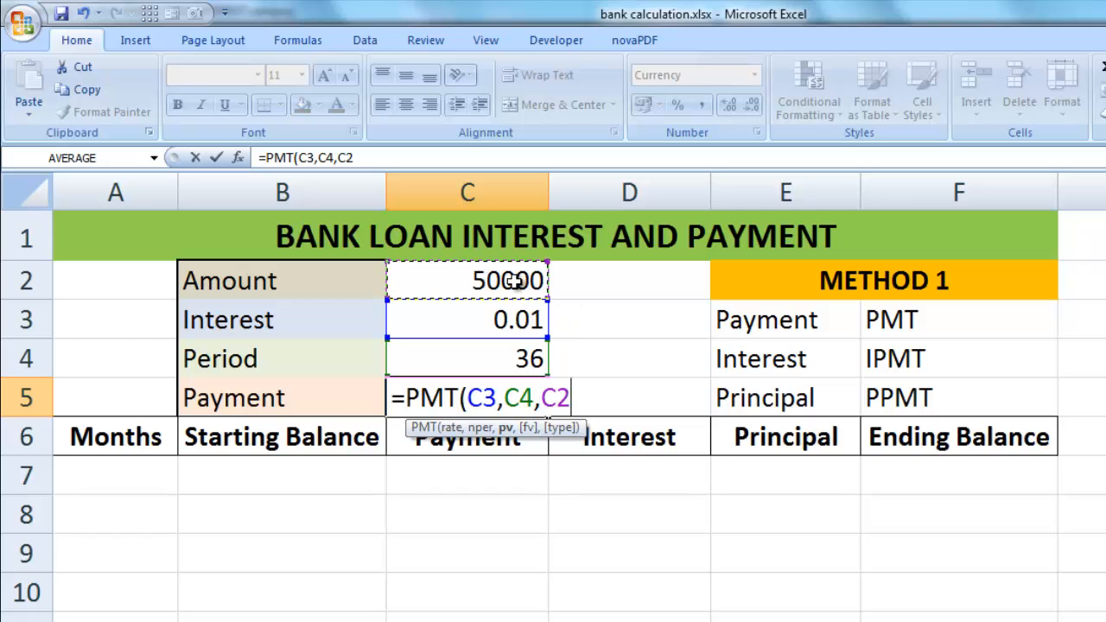
pyautogui.write(',')
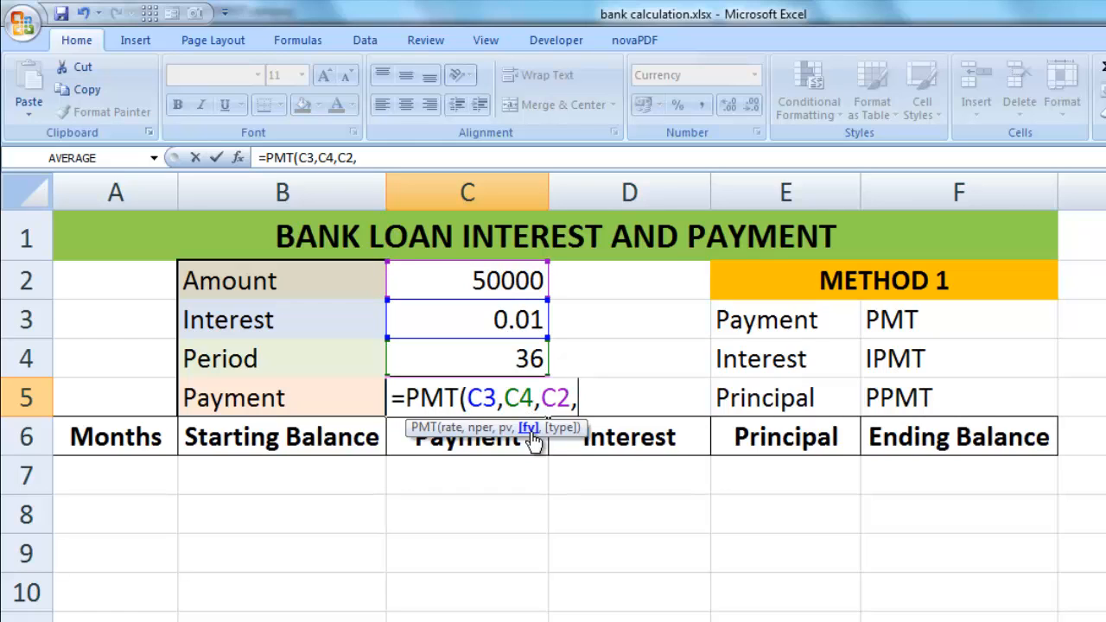
pyautogui.write('0)')
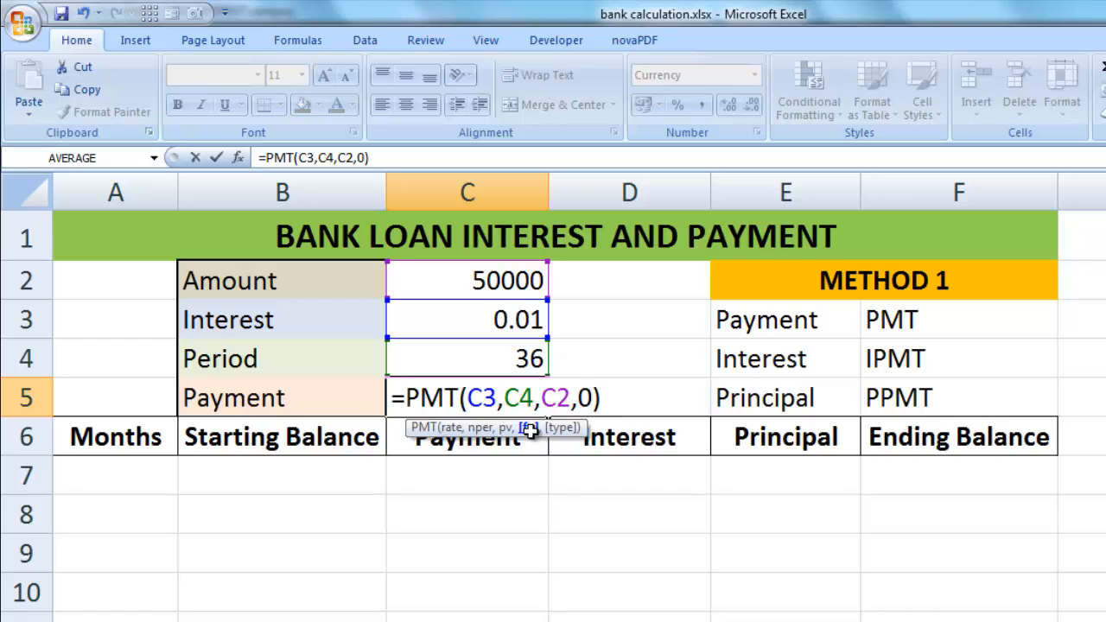
pyautogui.press('Return')
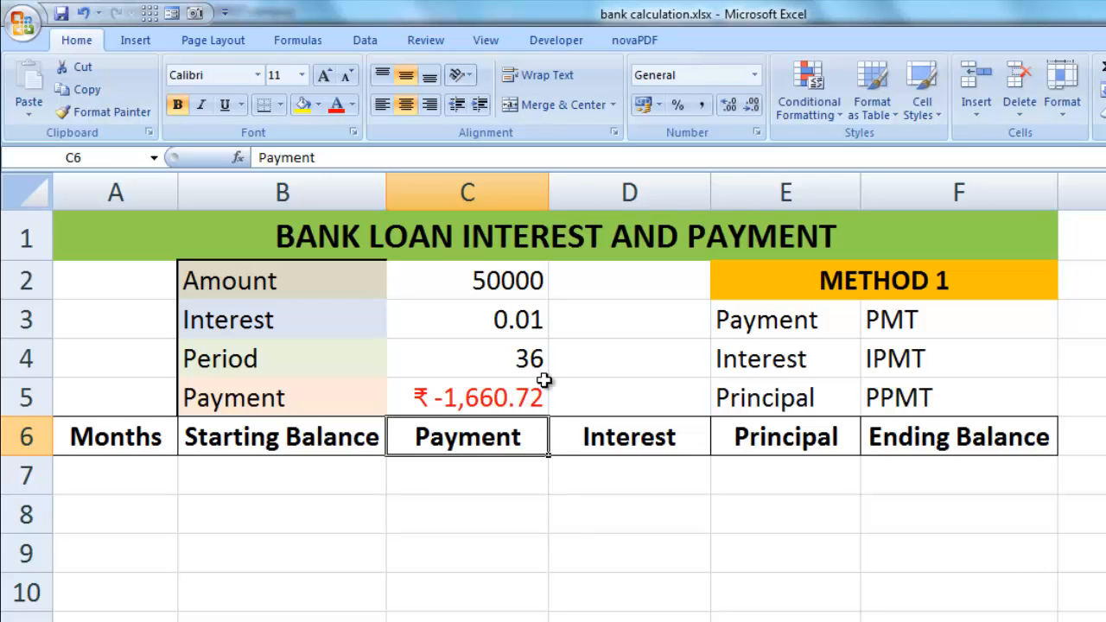
# Negate the Payment formula in C5 so it reads =-PMT(C3,C4,C2,0).
pyautogui.click(489, 397)
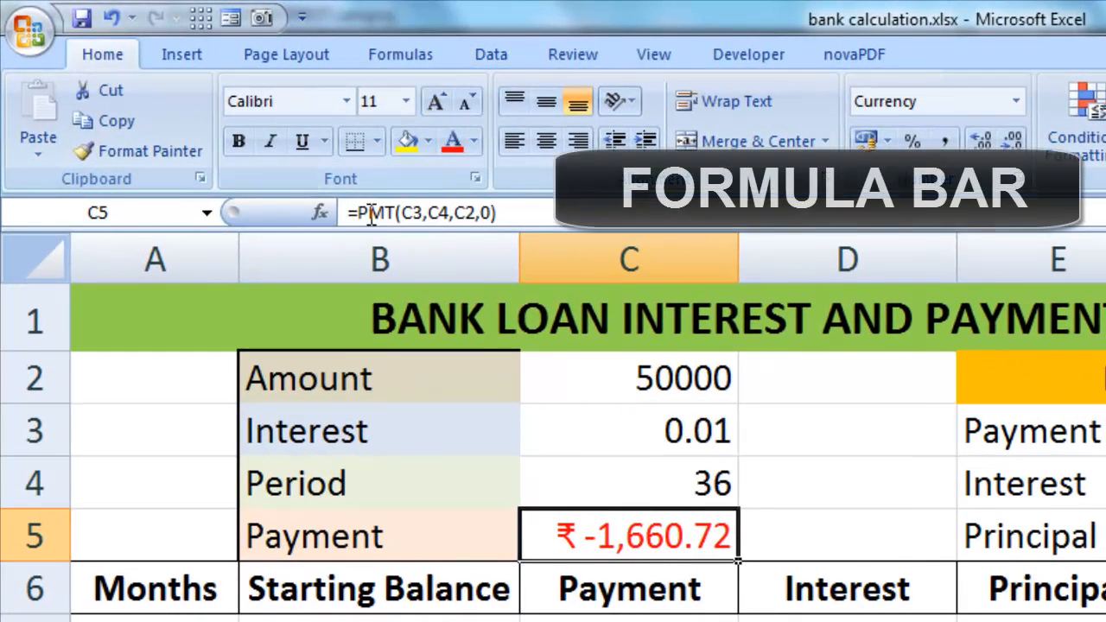
pyautogui.click(362, 213)
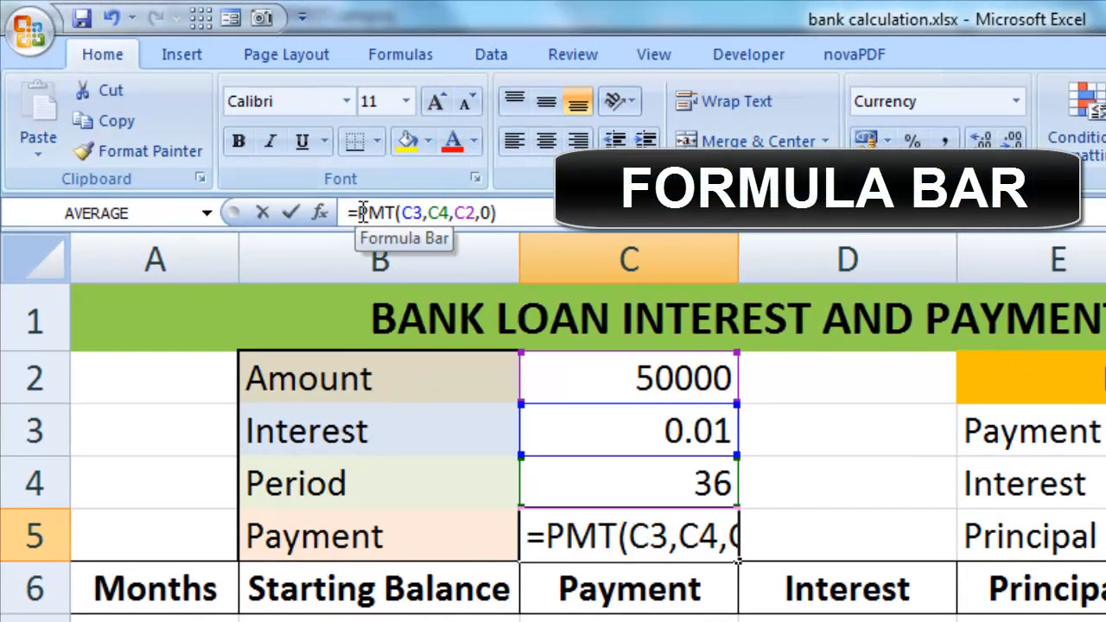
pyautogui.write('-')
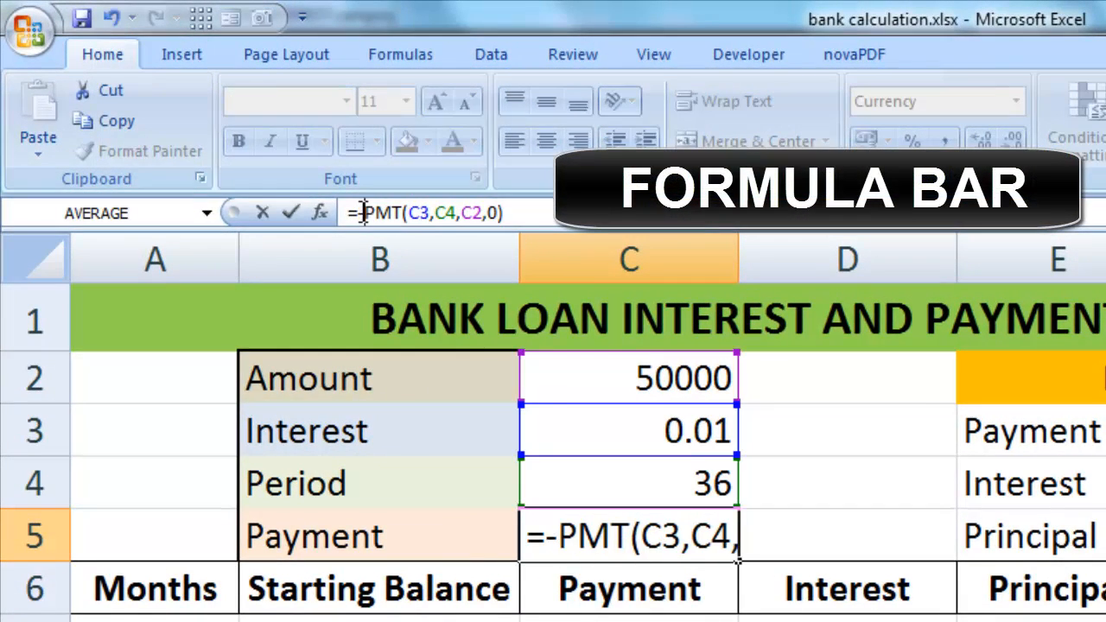
pyautogui.press('Return')
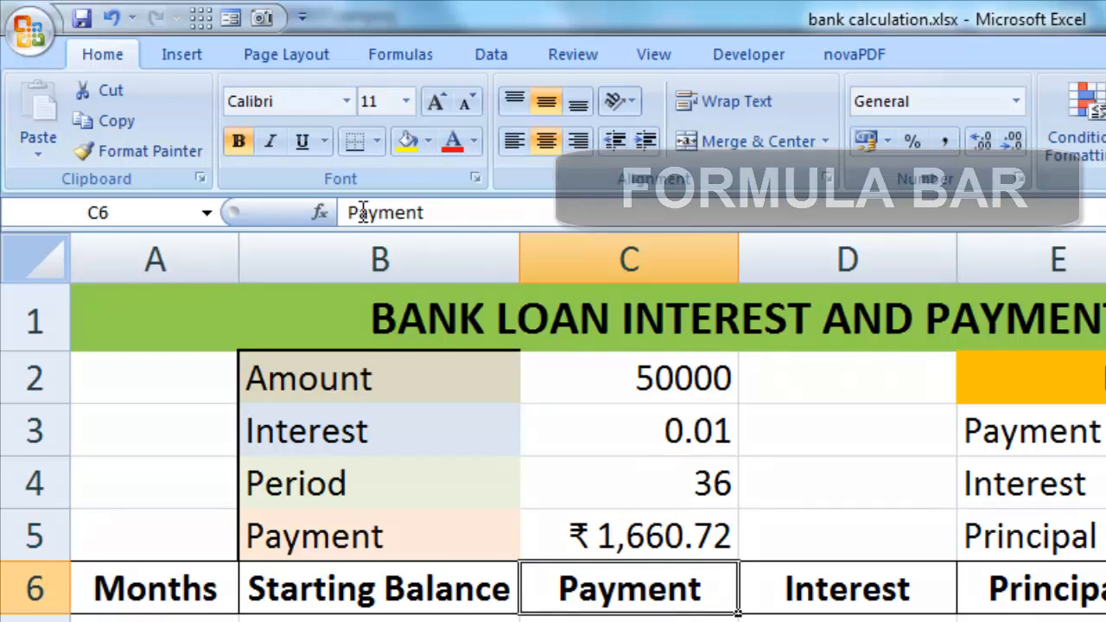
pyautogui.click(657, 537)
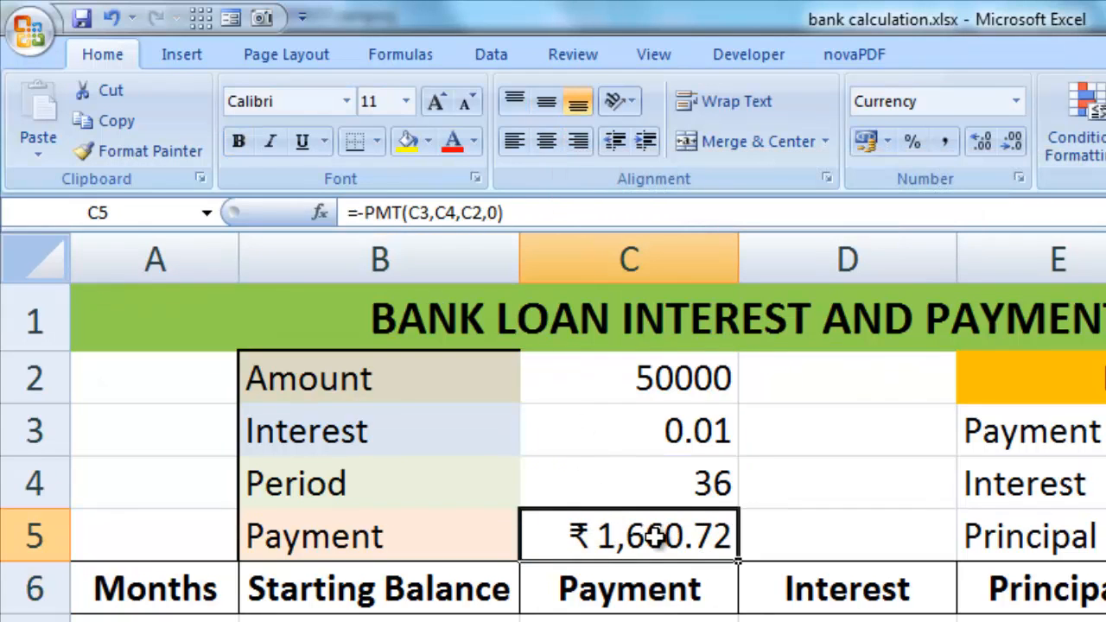
# Format the loan Amount in C2 as Currency with the ₹ symbol and two decimal places.
pyautogui.click(661, 380)
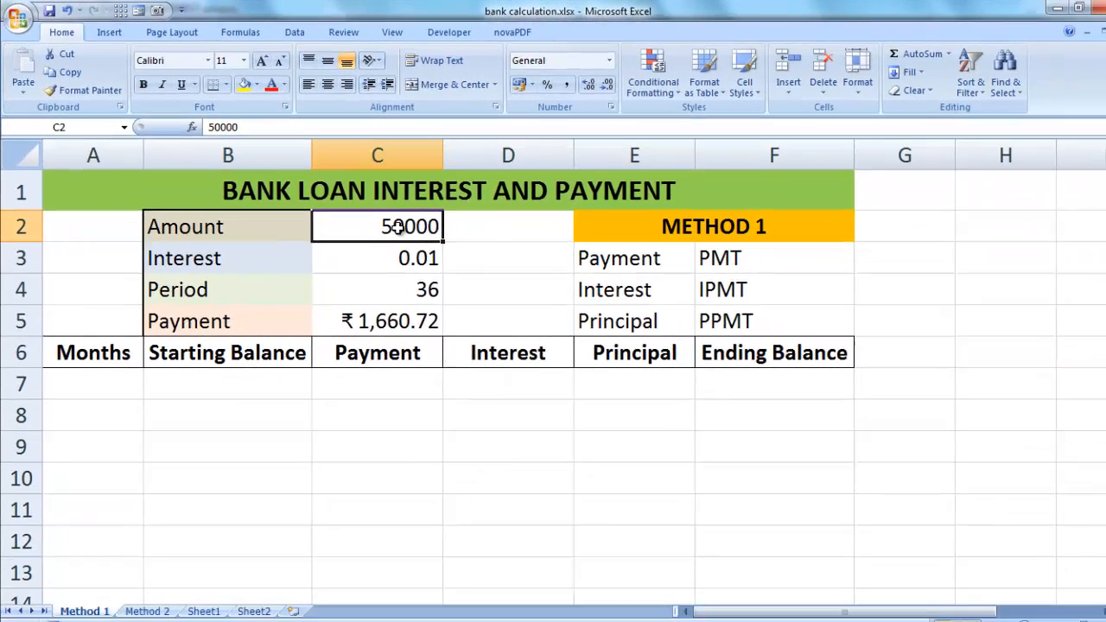
pyautogui.rightClick(661, 381)
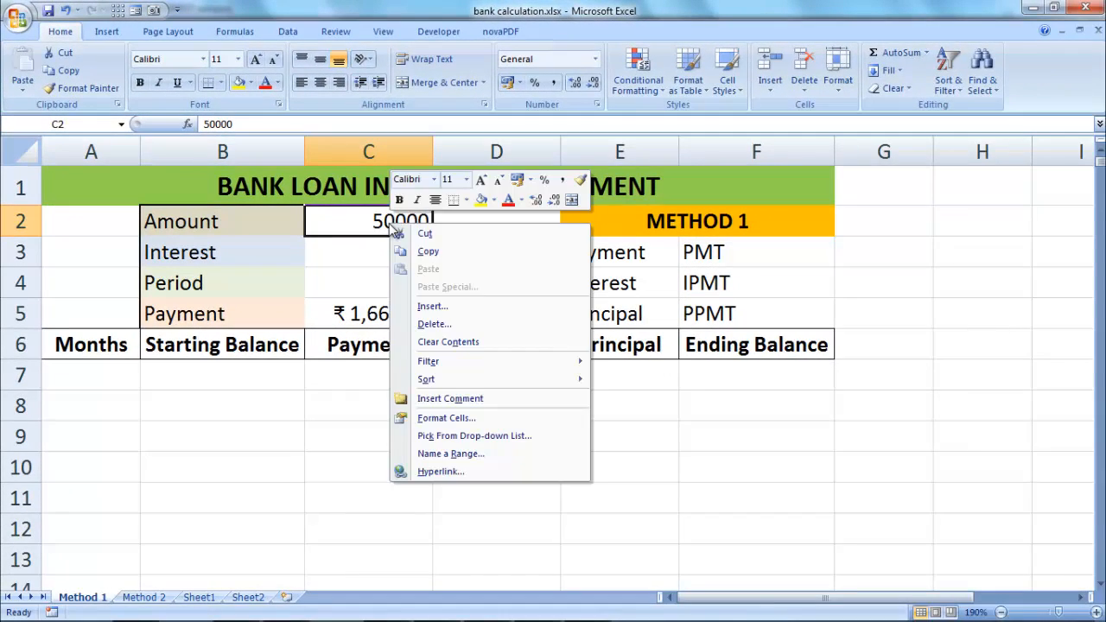
pyautogui.click(466, 418)
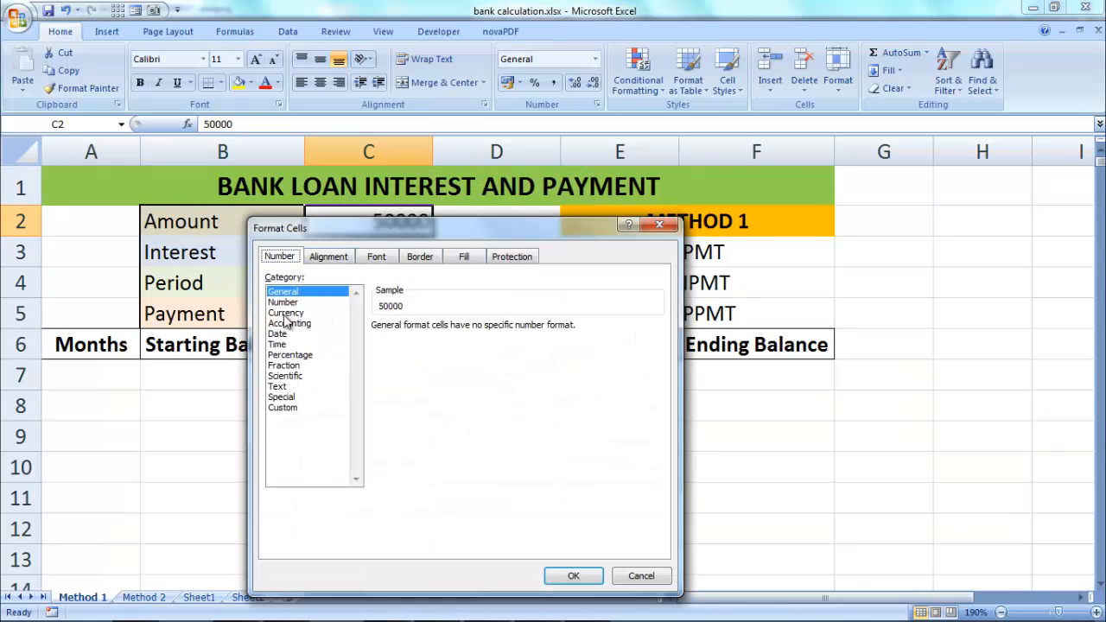
pyautogui.click(285, 313)
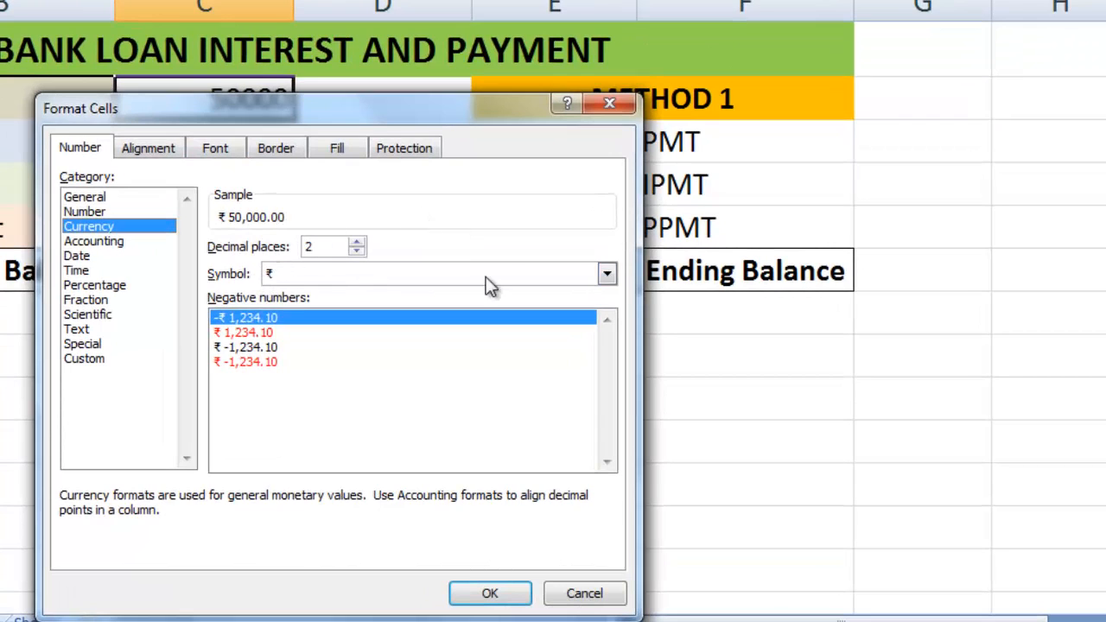
pyautogui.click(608, 274)
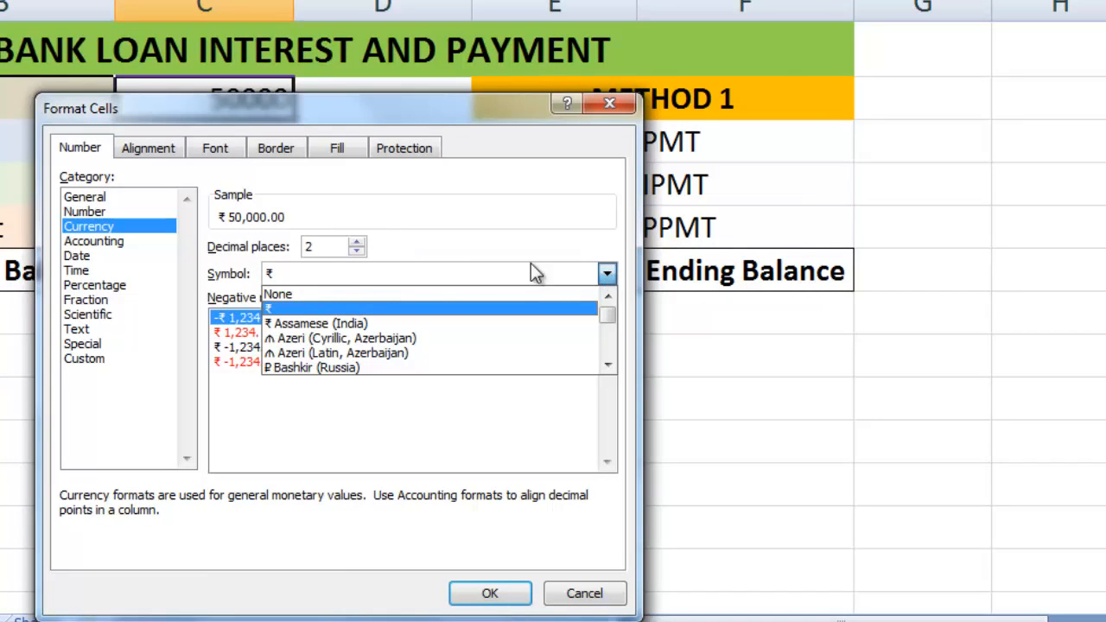
pyautogui.click(312, 310)
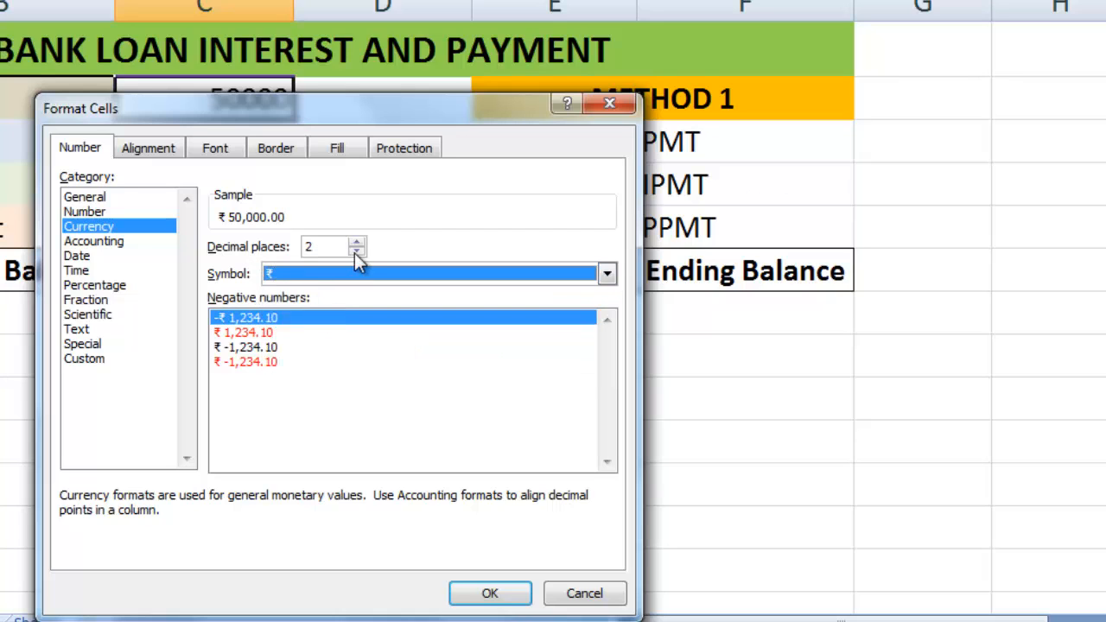
pyautogui.click(491, 592)
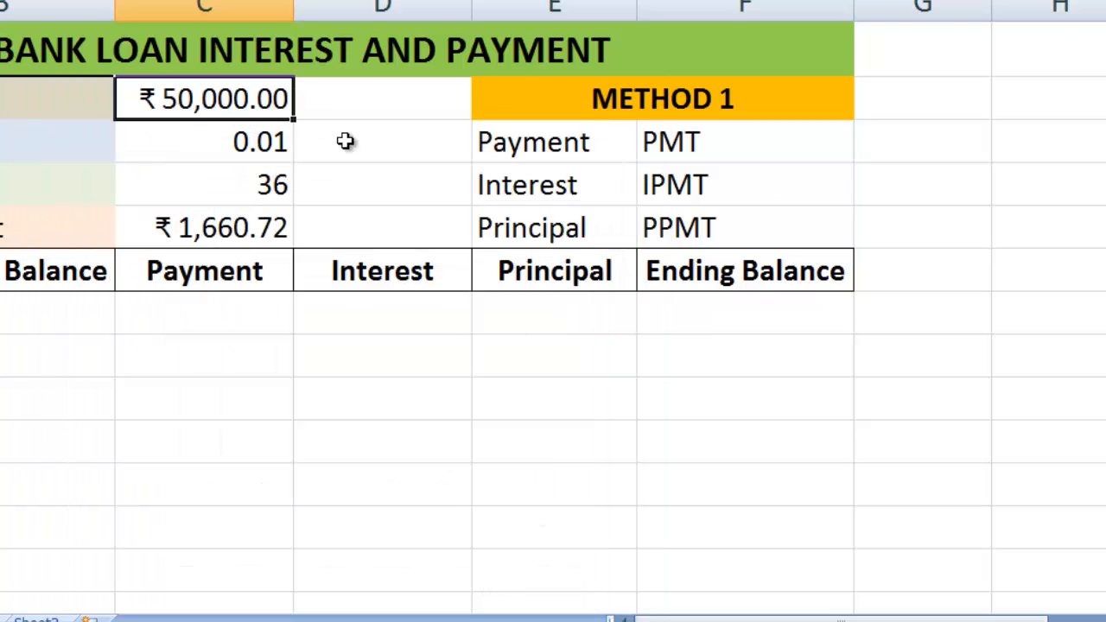
pyautogui.click(207, 350)
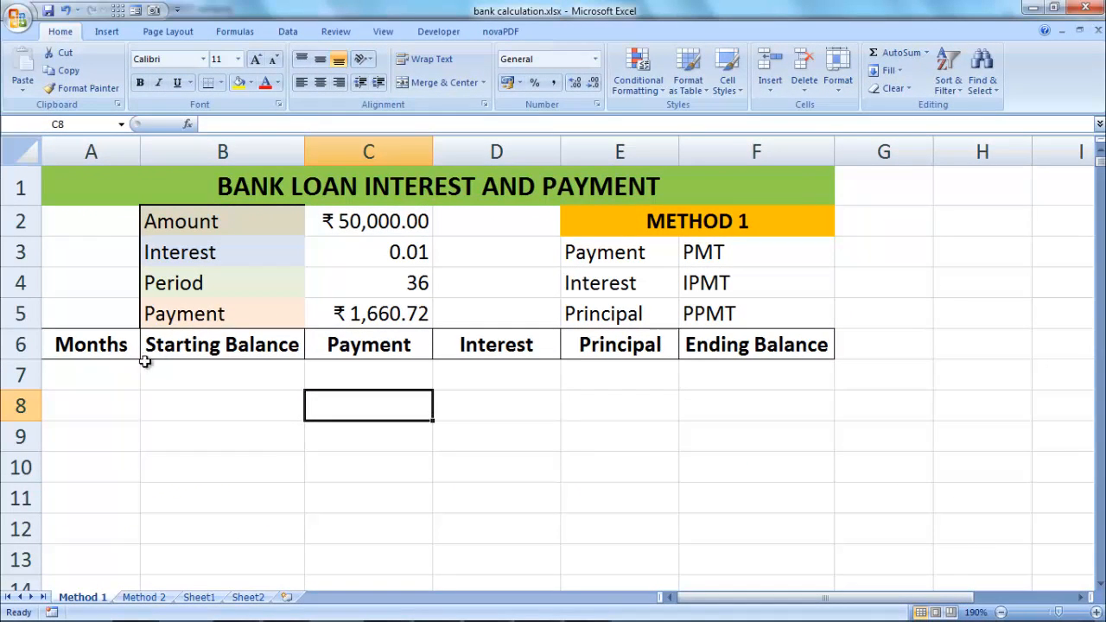
# Number the Months column from 1 to 36 starting in A7, and centre the month numbers.
pyautogui.click(116, 379)
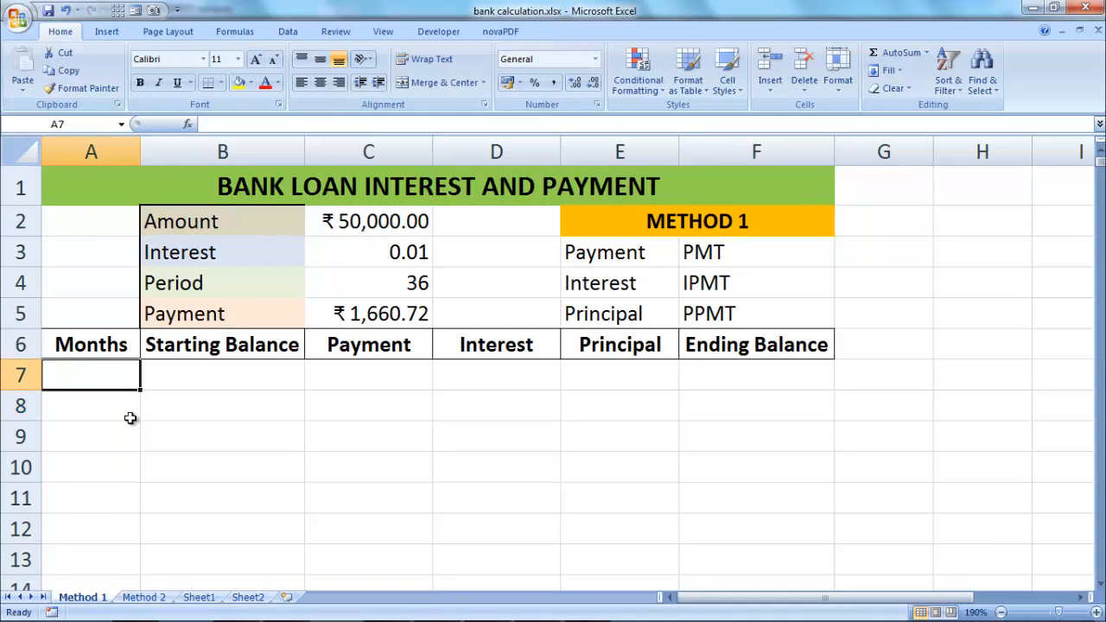
pyautogui.write('1')
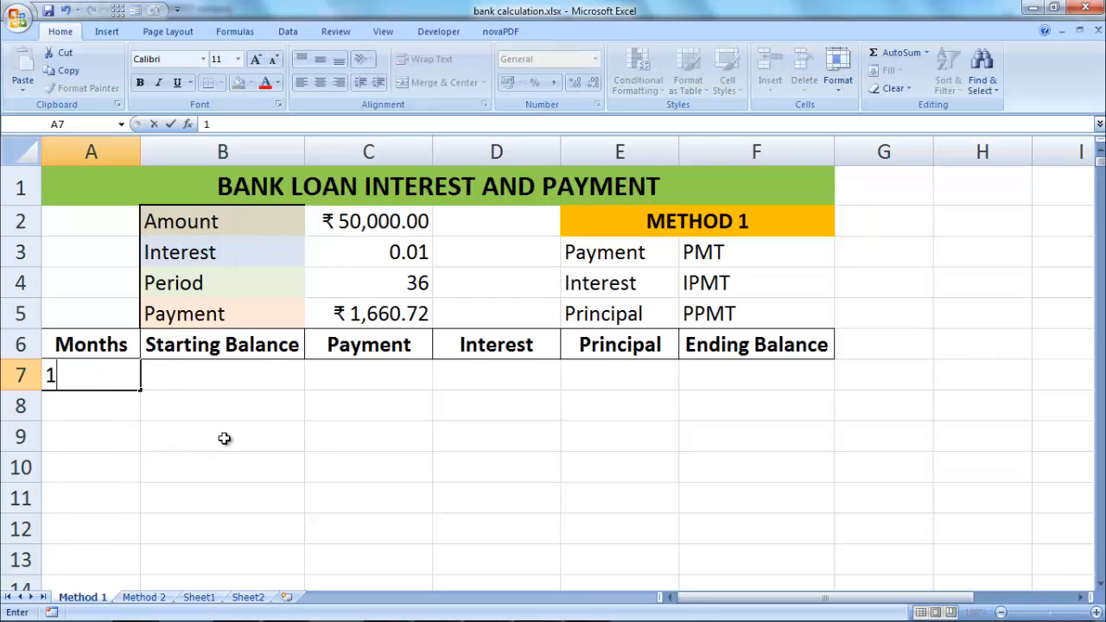
pyautogui.press('Return')
pyautogui.write('2')
pyautogui.press('Return')
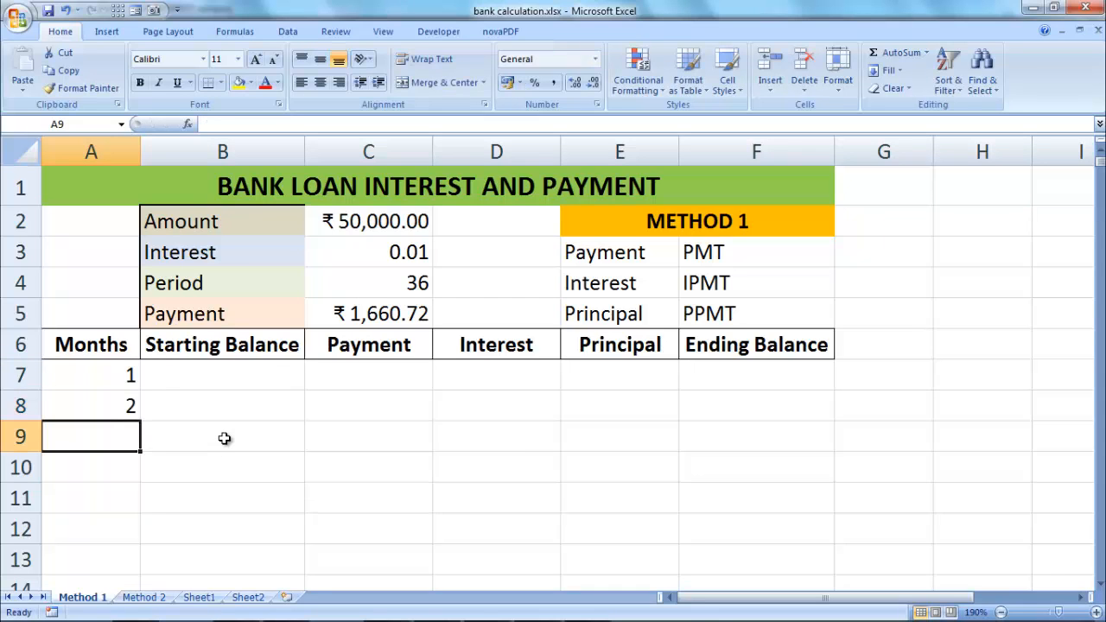
pyautogui.moveTo(116, 380); pyautogui.dragTo(121, 406)
pyautogui.scroll(-1, 154, 414)
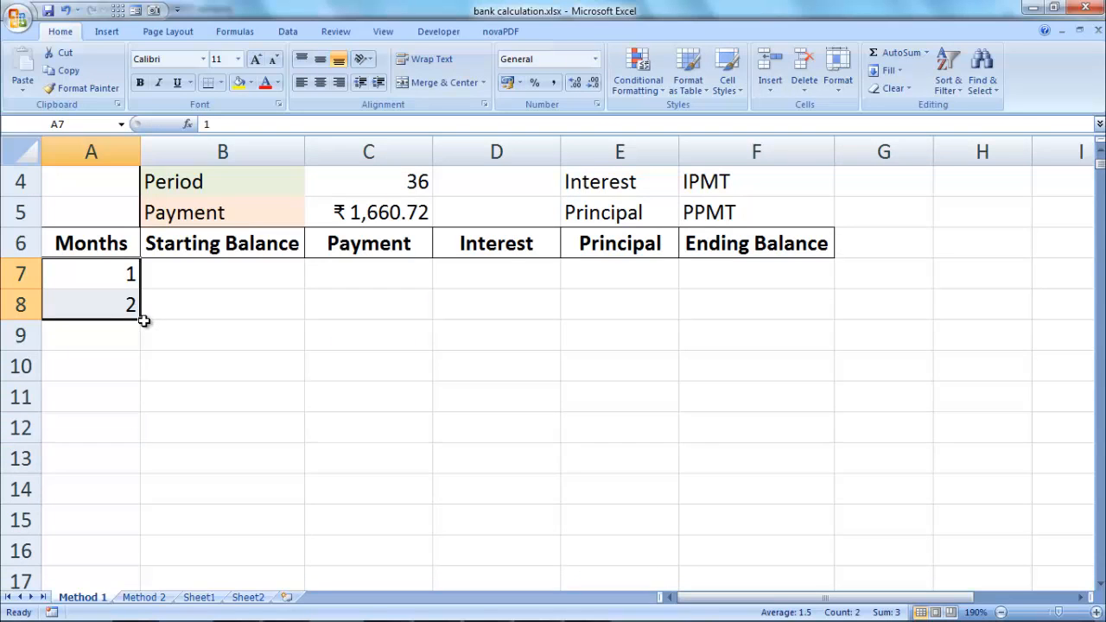
pyautogui.moveTo(143, 322); pyautogui.dragTo(148, 476)
pyautogui.scroll(11, 222, 451)
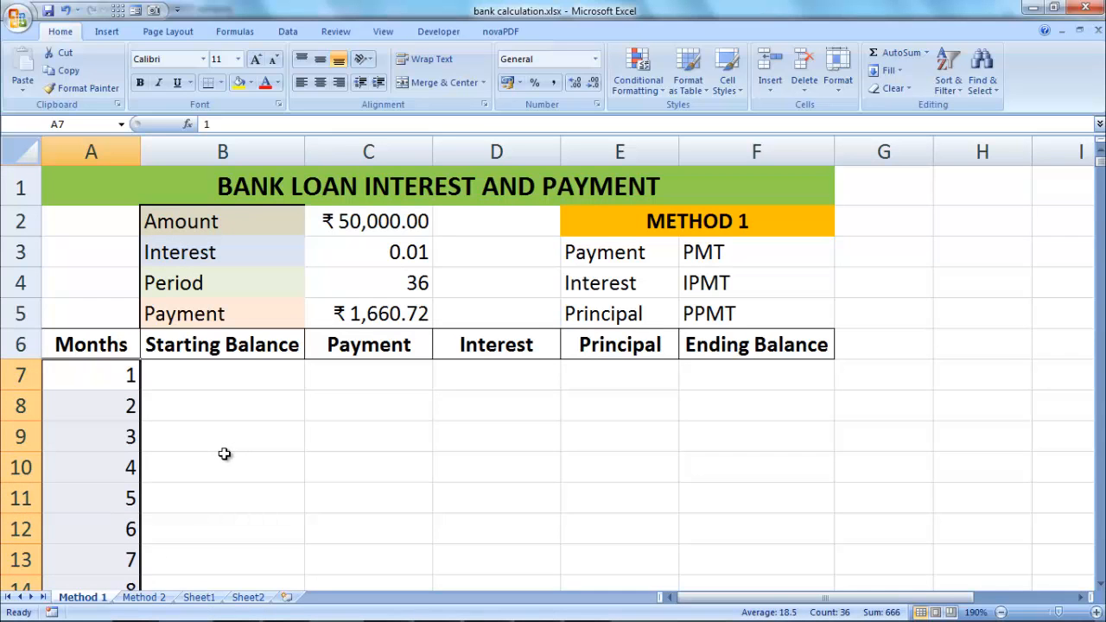
pyautogui.click(319, 84)
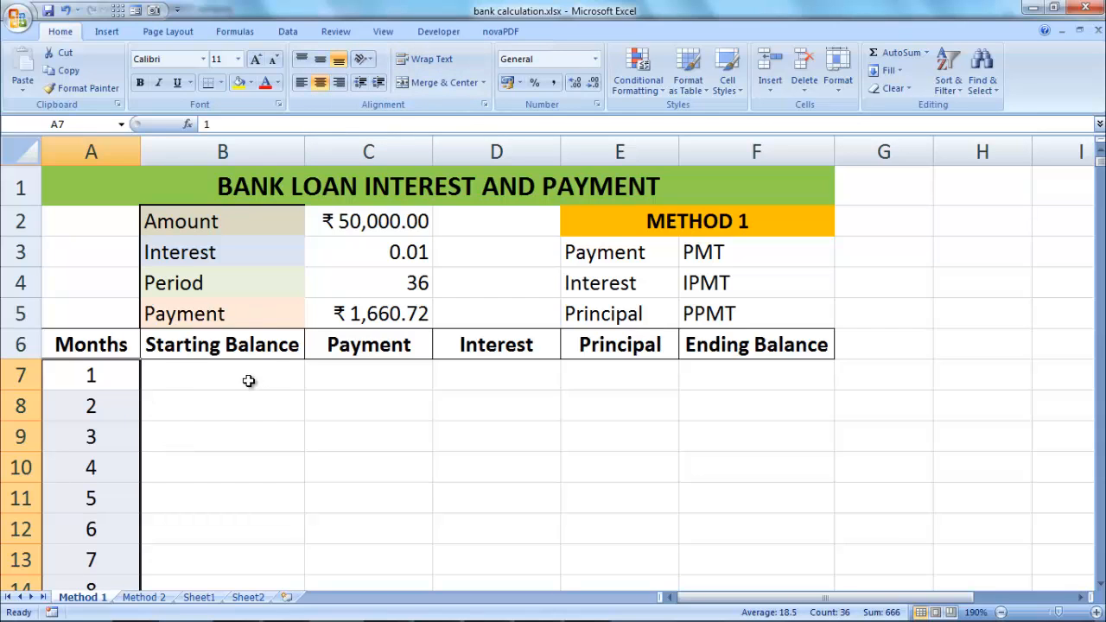
# Format the empty schedule range B7:F42 as Currency with the ₹ symbol and two decimal places.
pyautogui.moveTo(188, 373); pyautogui.dragTo(700, 528)
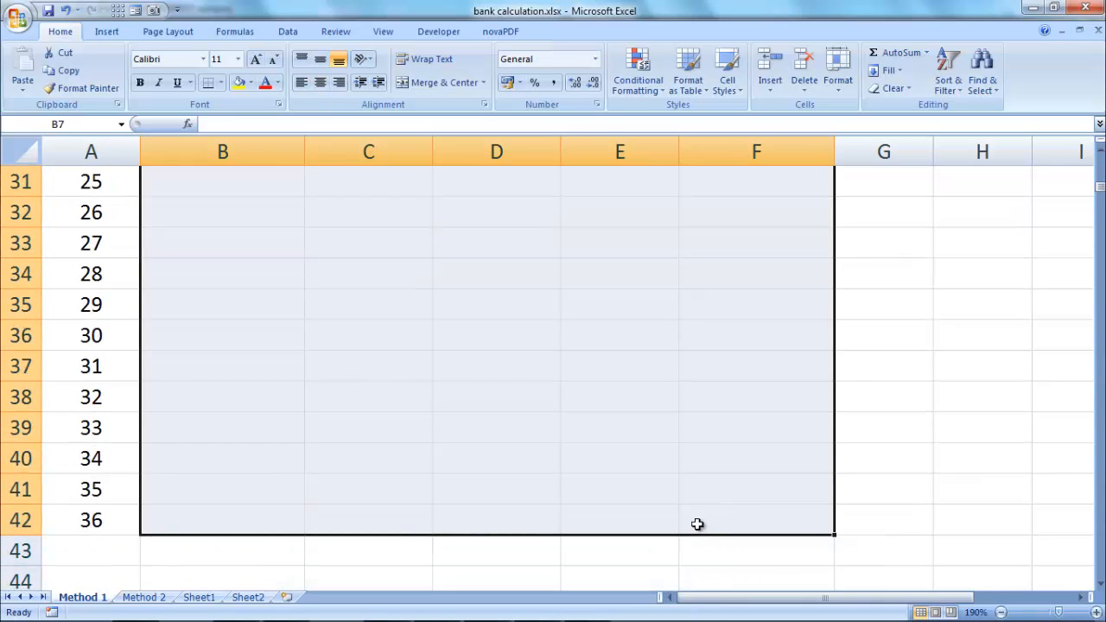
pyautogui.scroll(10, 698, 523)
pyautogui.scroll(-2, 535, 466)
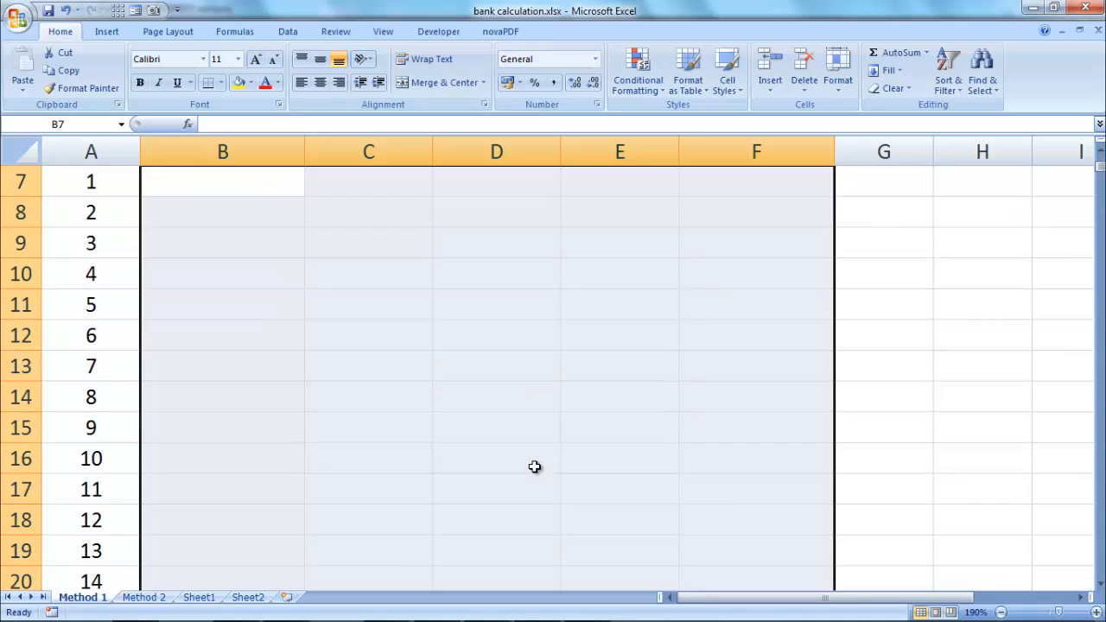
pyautogui.scroll(2, 535, 467)
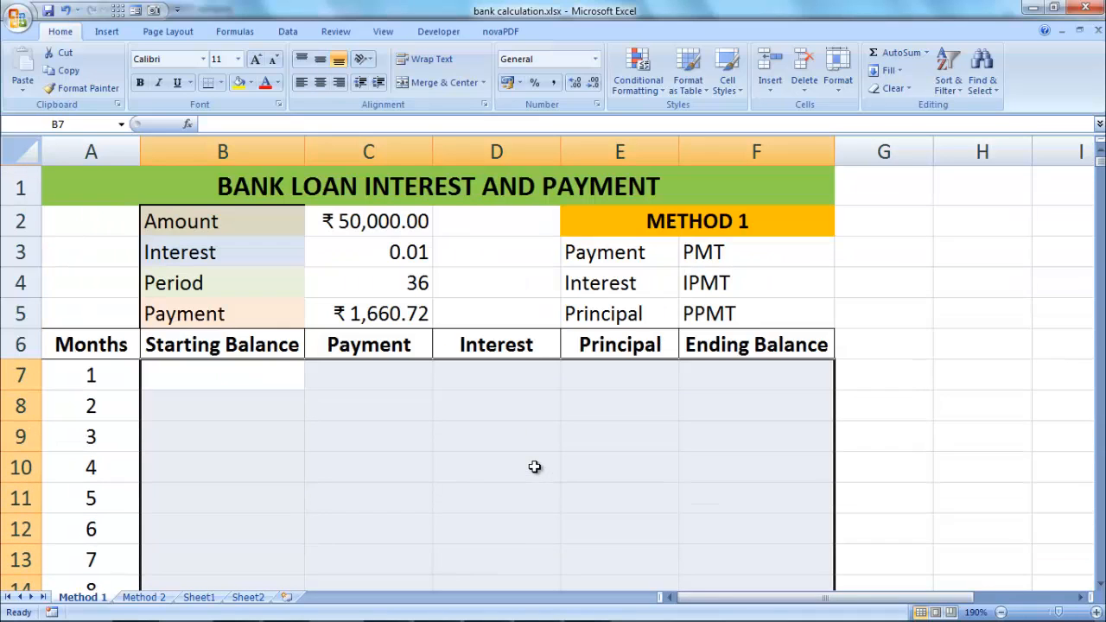
pyautogui.rightClick(451, 430)
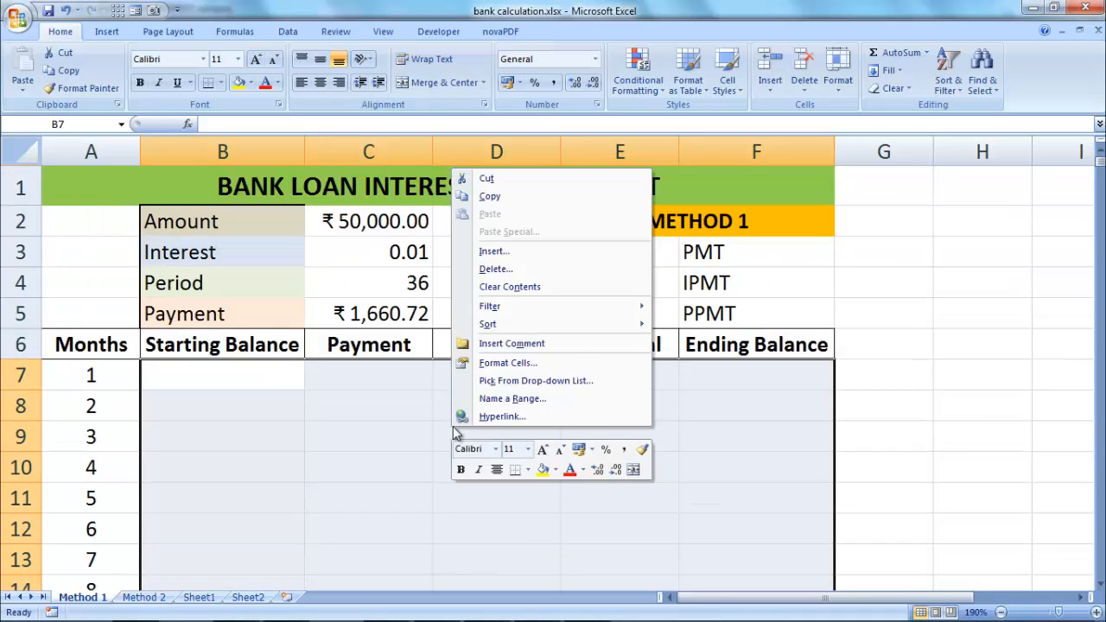
pyautogui.click(555, 367)
pyautogui.click(384, 266)
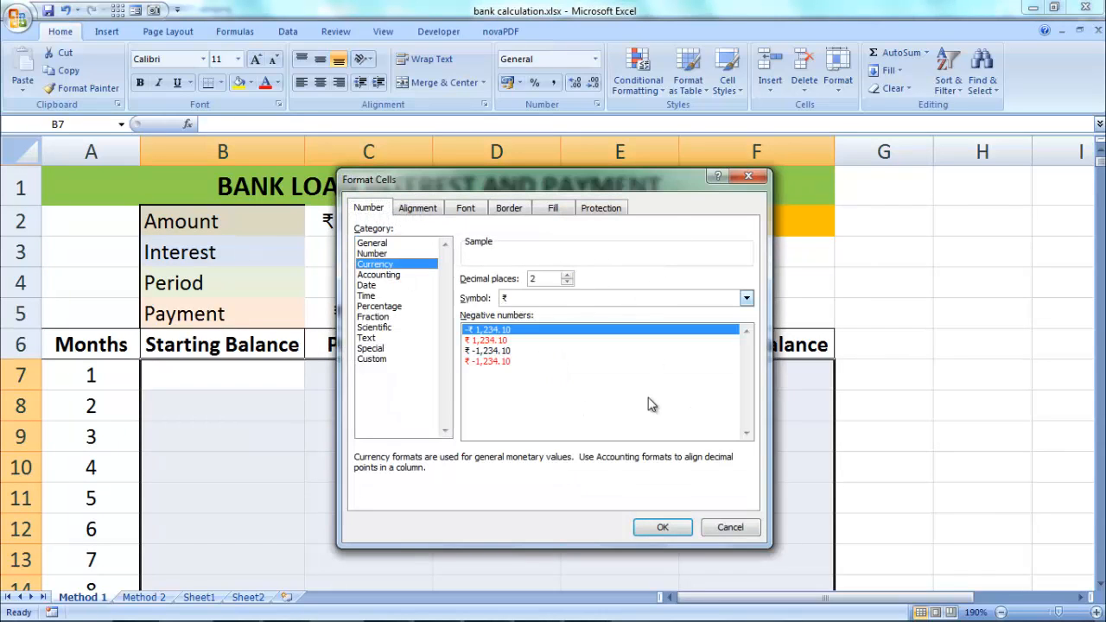
pyautogui.click(662, 526)
pyautogui.click(618, 437)
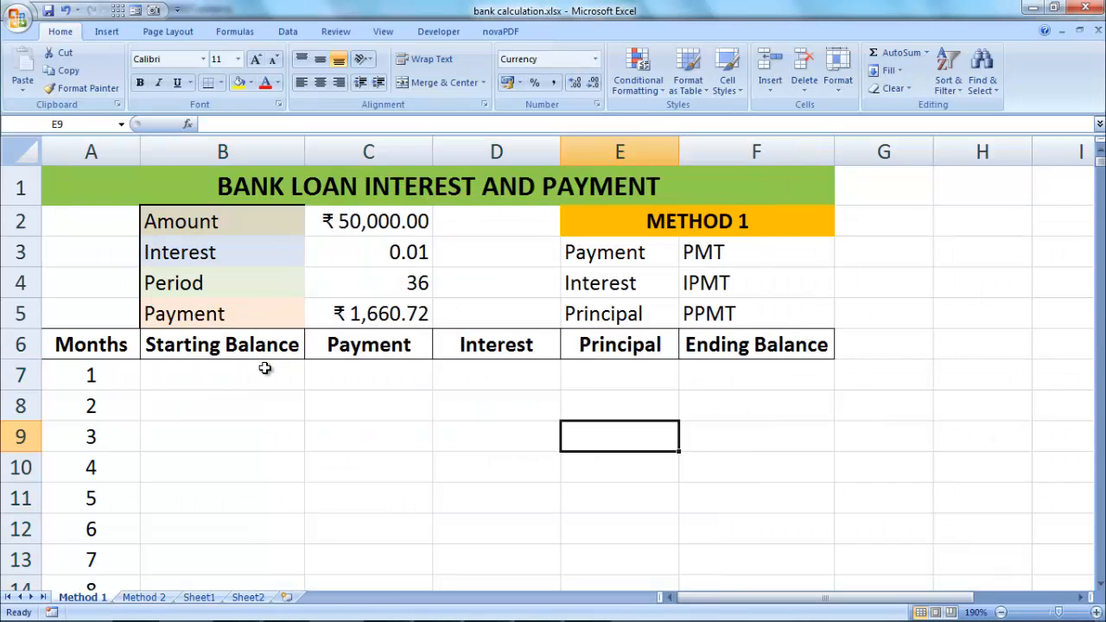
# Link the first month's Starting Balance in B7 to the loan amount with =C2.
pyautogui.click(244, 374)
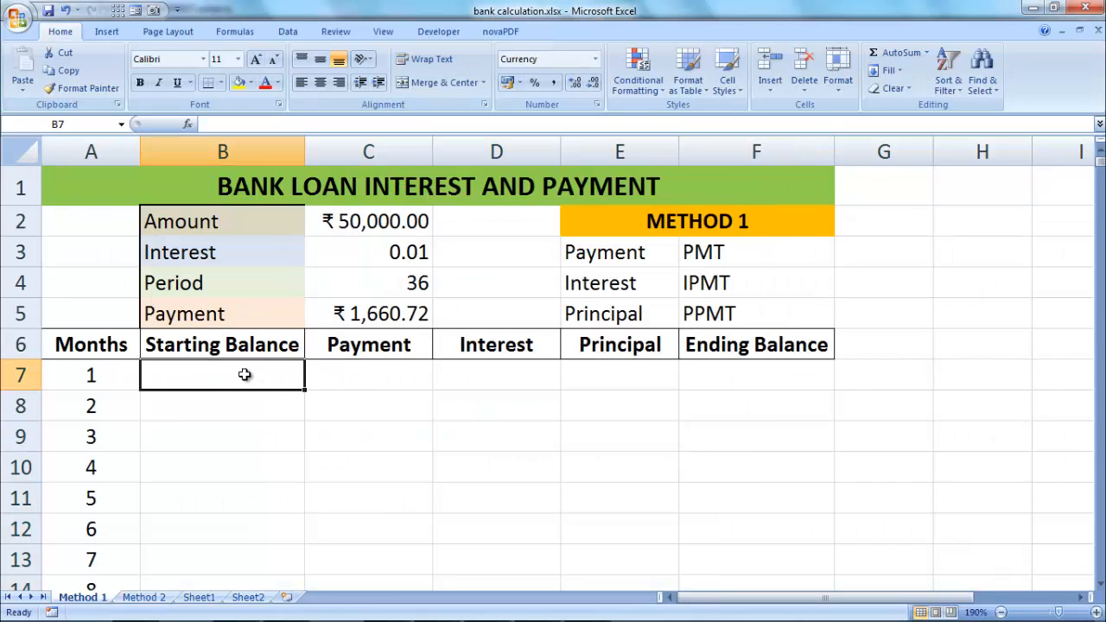
pyautogui.write('=')
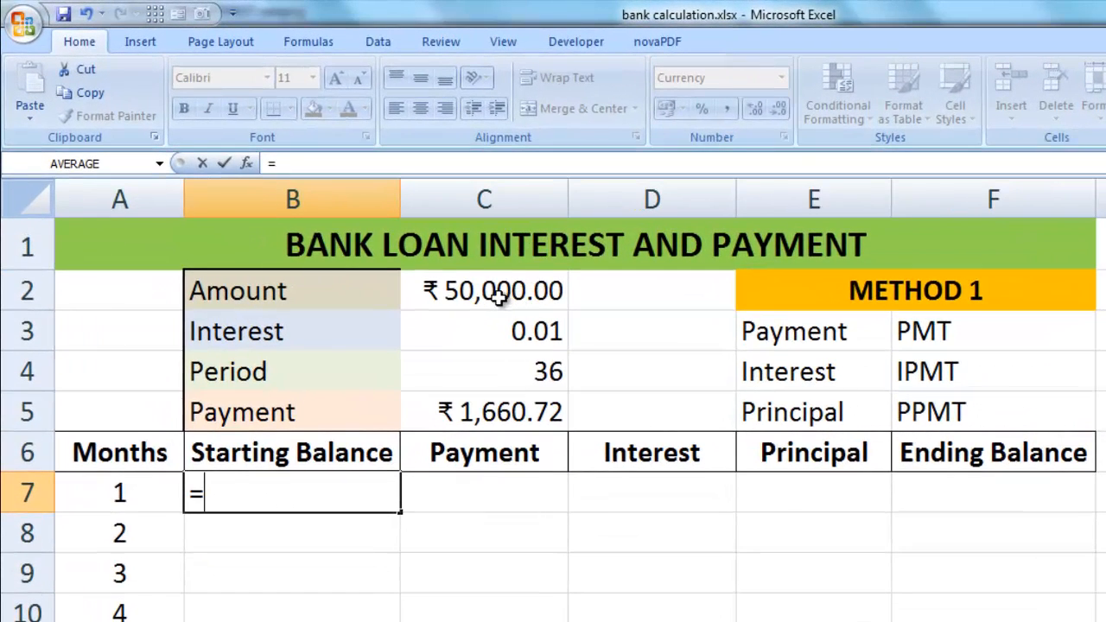
pyautogui.click(500, 294)
pyautogui.press('Return')
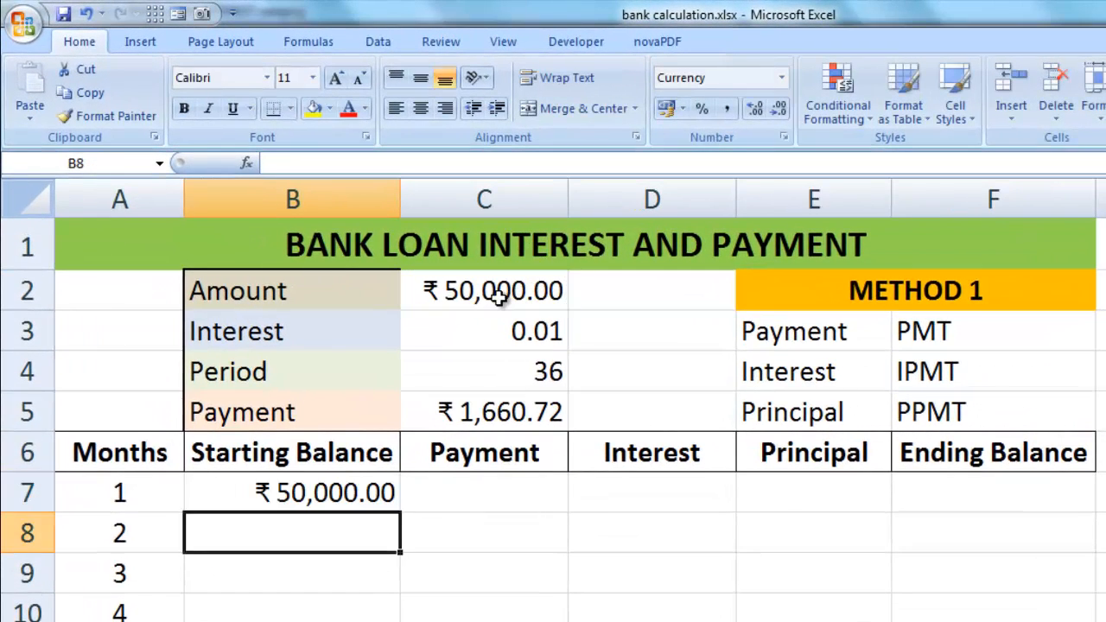
# Link the first month's Payment in C7 to the calculated payment with the absolute reference =$C$5.
pyautogui.click(501, 492)
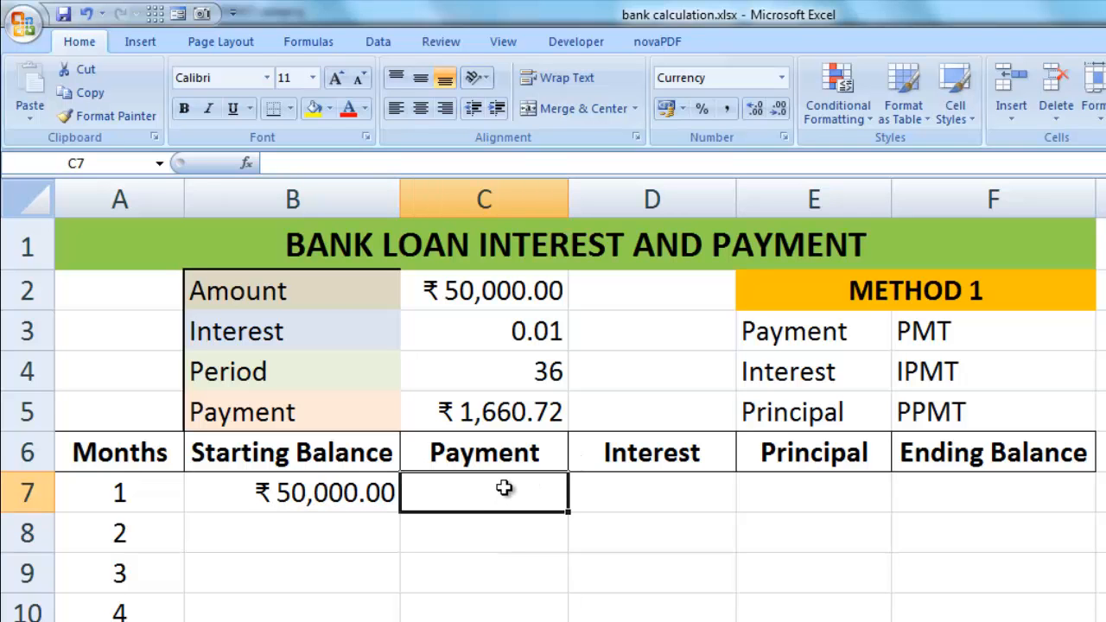
pyautogui.write('=')
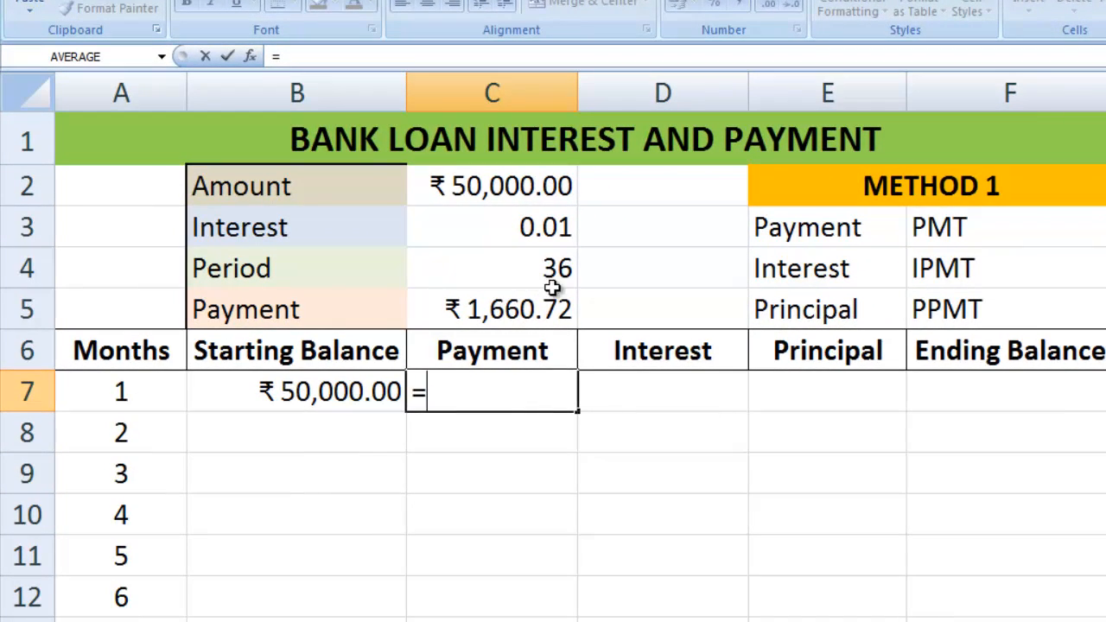
pyautogui.click(515, 312)
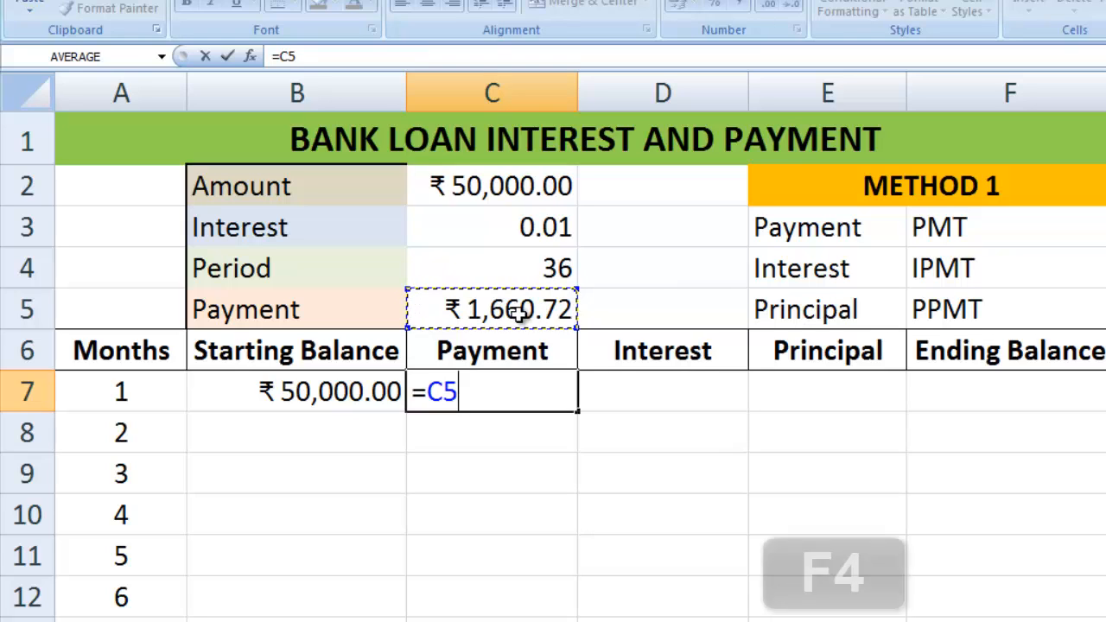
pyautogui.press('F4')
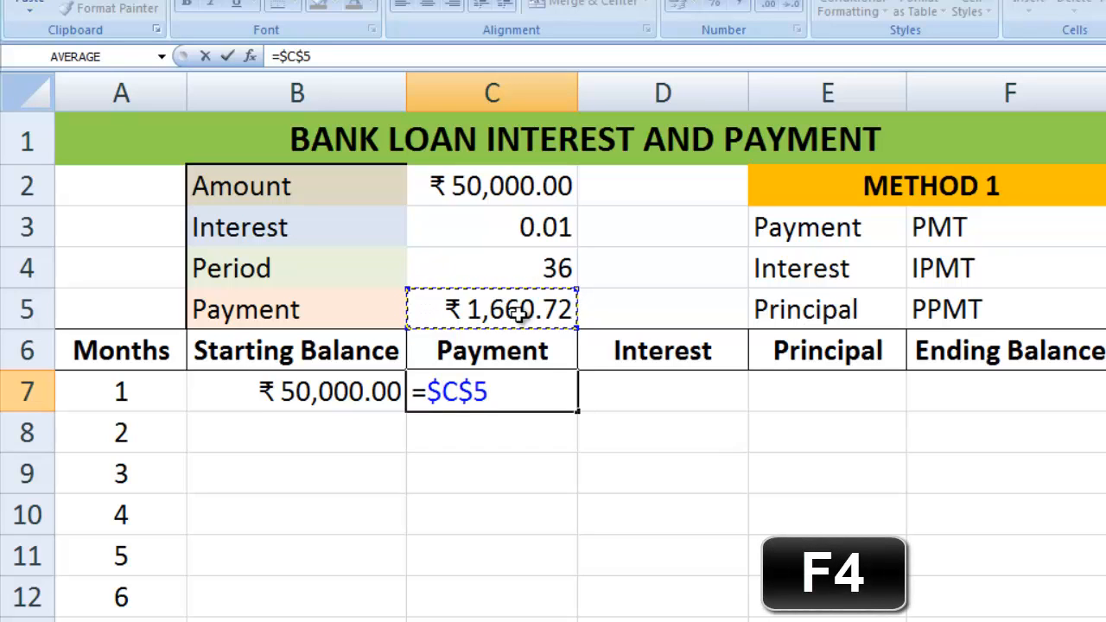
pyautogui.press('Return')
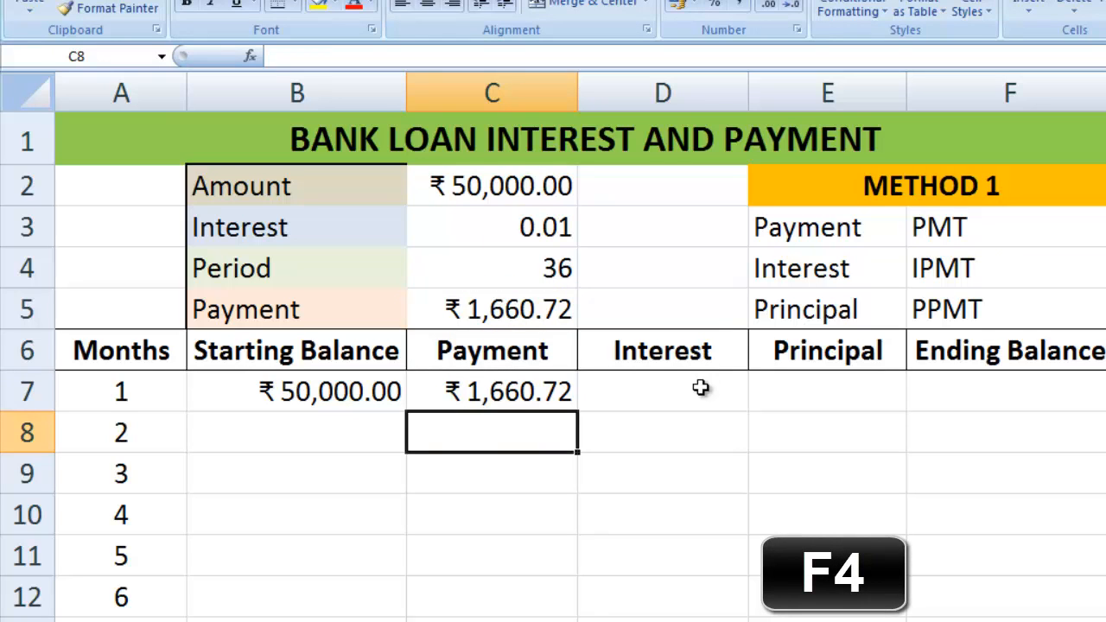
# Calculate the first month's Interest in D7 with the formula =IPMT($C$3,A7,$C$4,$C$2,0).
pyautogui.click(662, 398)
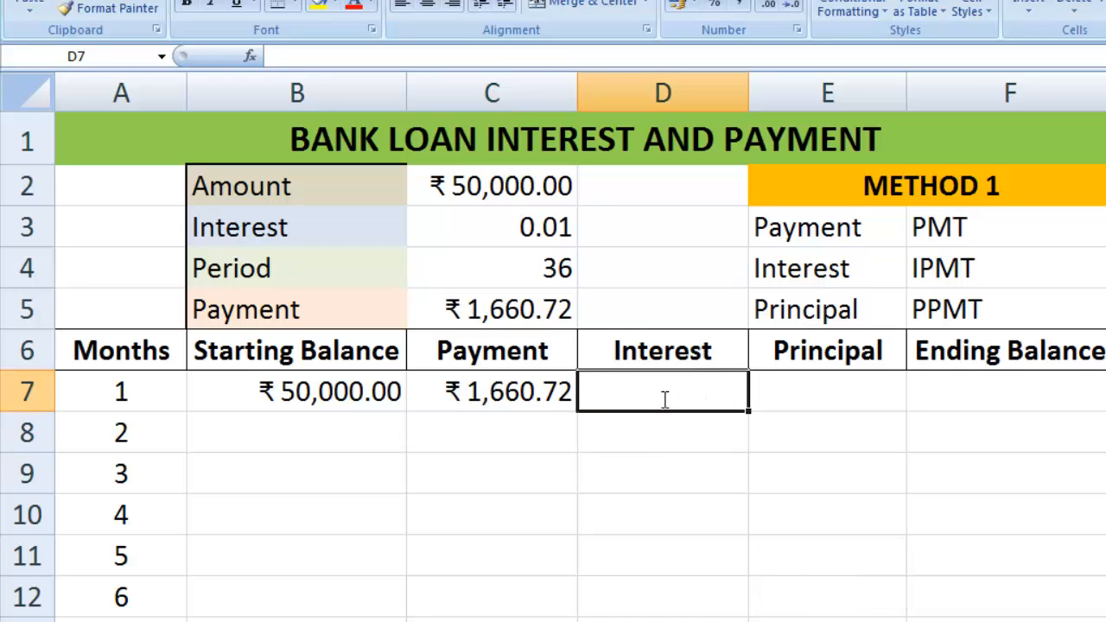
pyautogui.write('=IPMT')
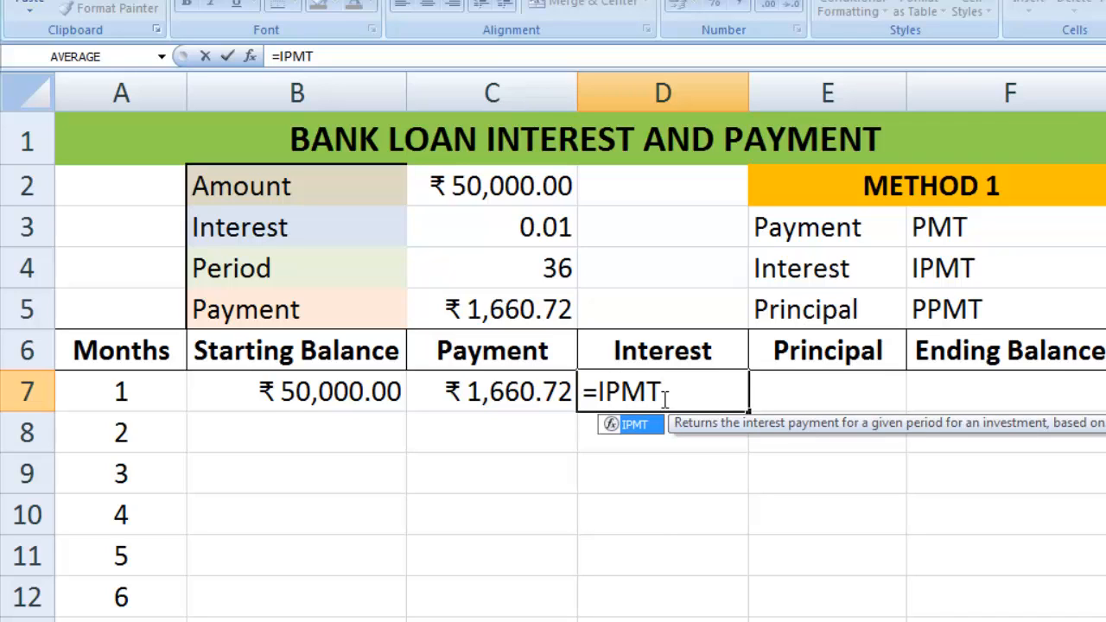
pyautogui.write('(')
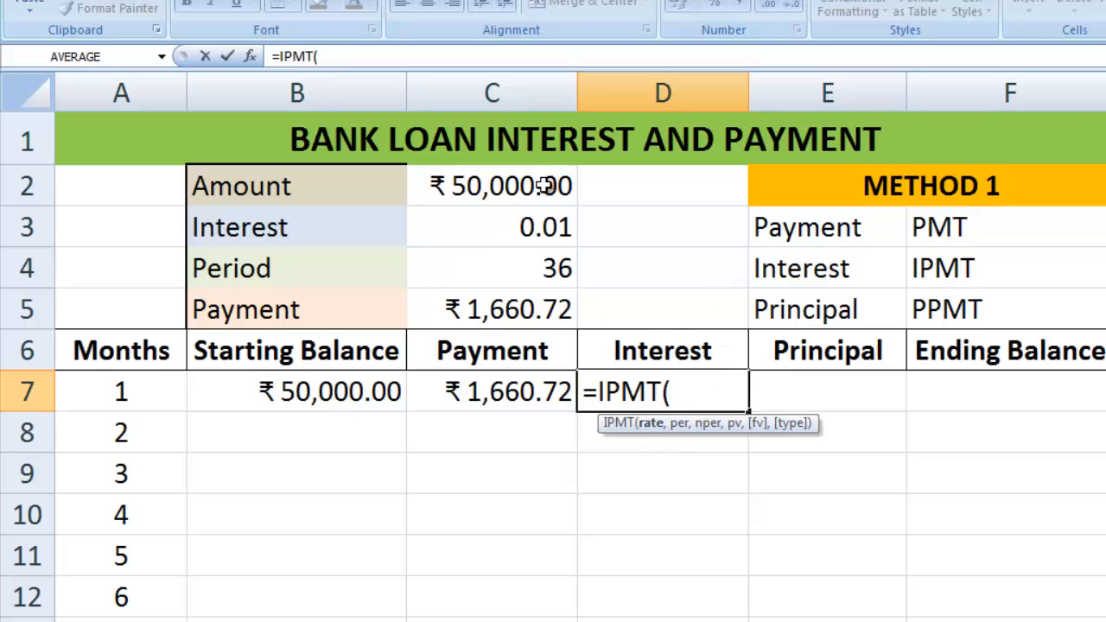
pyautogui.click(530, 227)
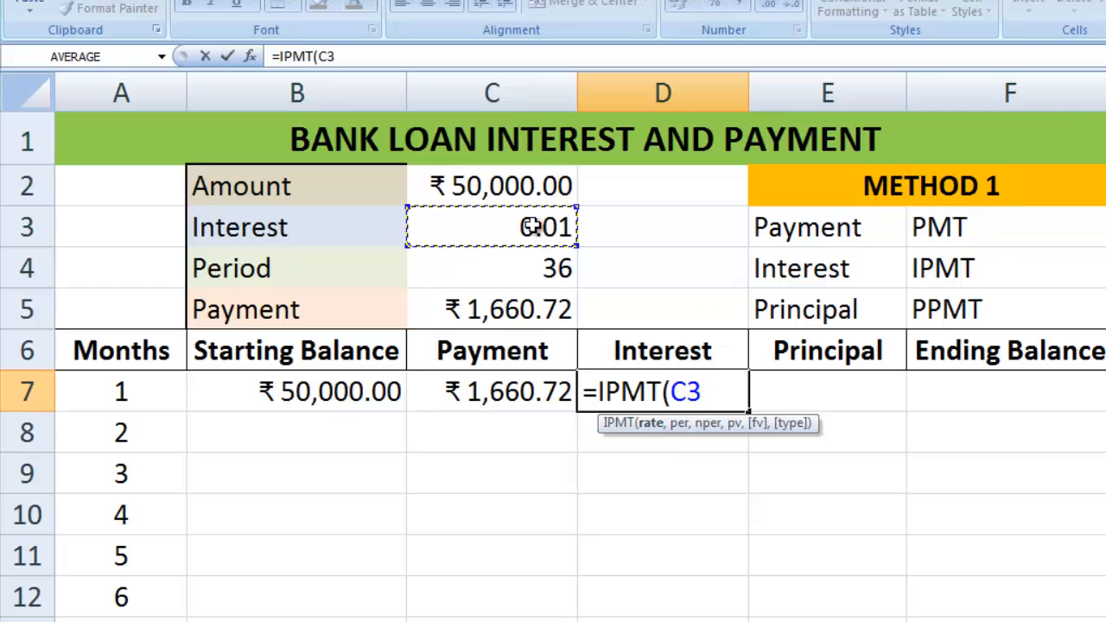
pyautogui.press('F4')
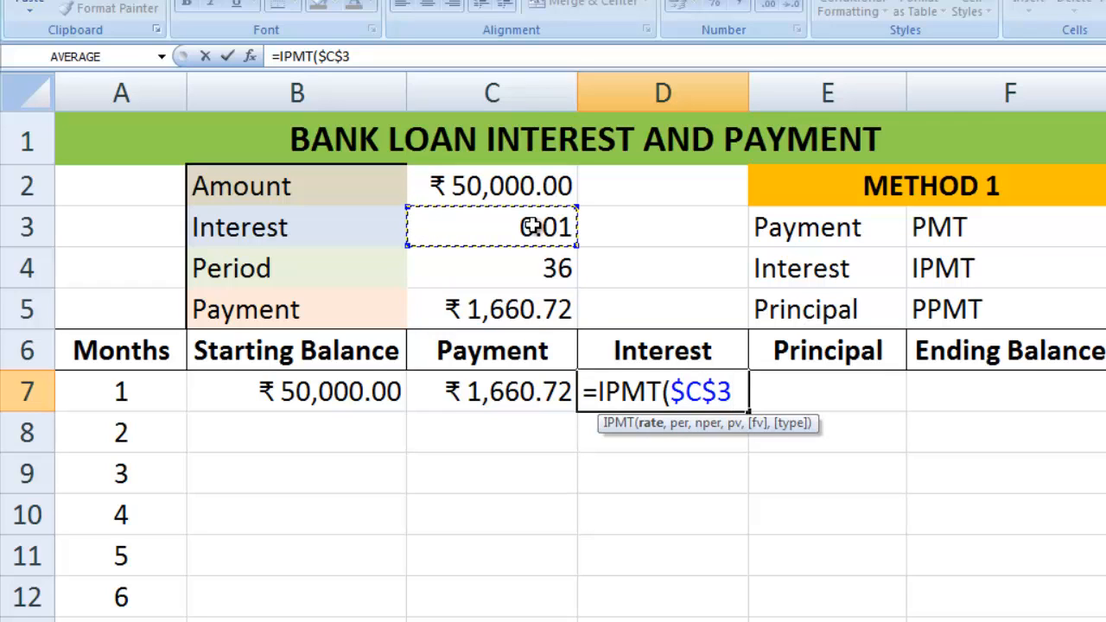
pyautogui.write(',')
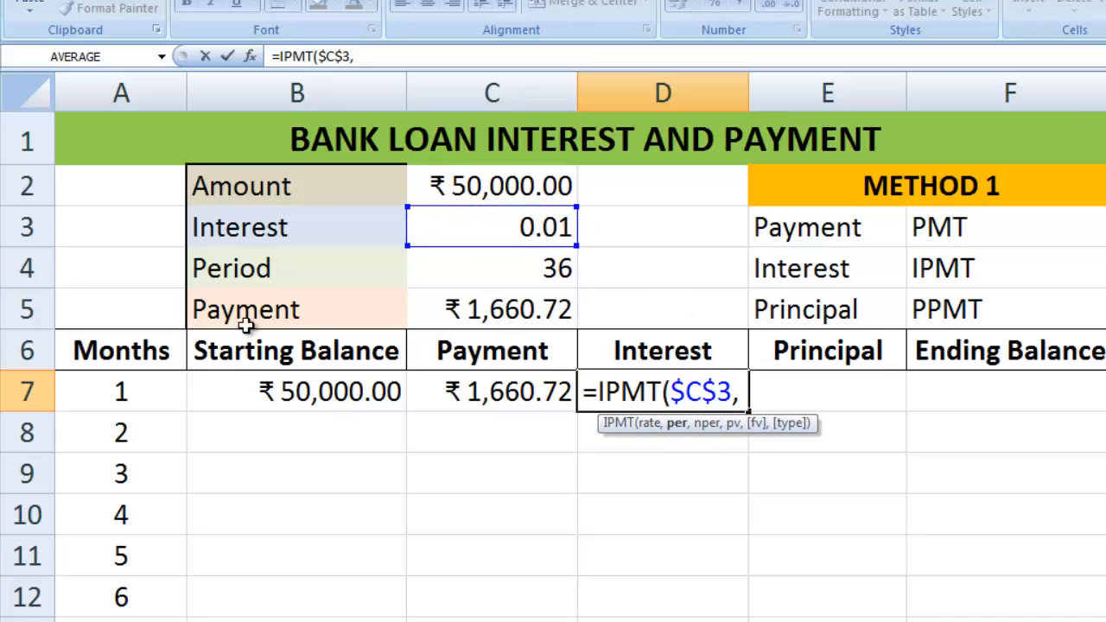
pyautogui.click(138, 396)
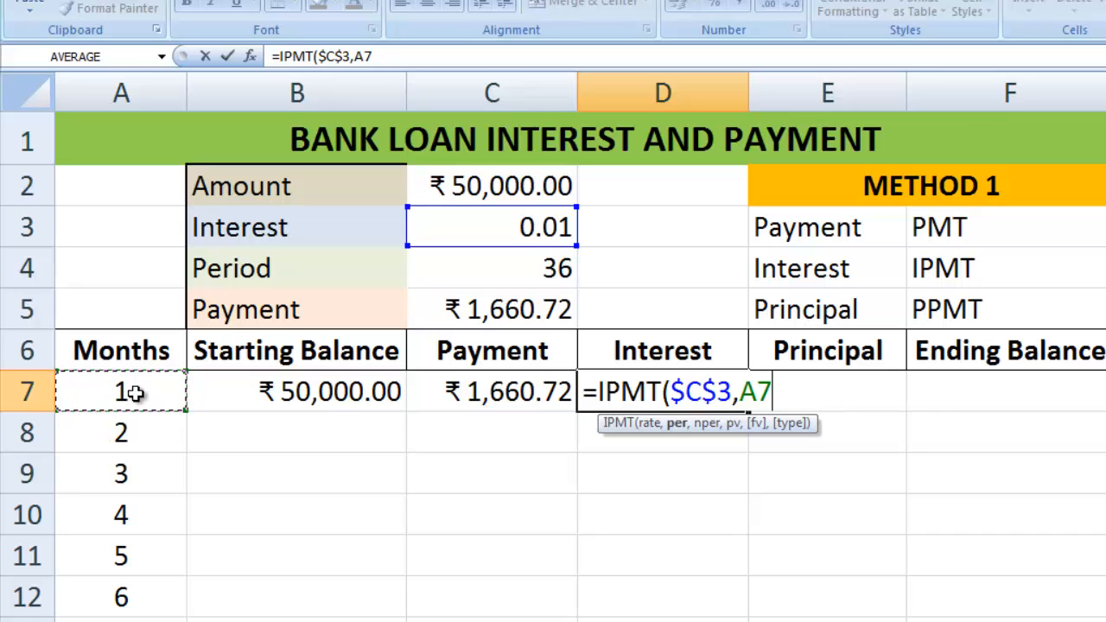
pyautogui.write(',')
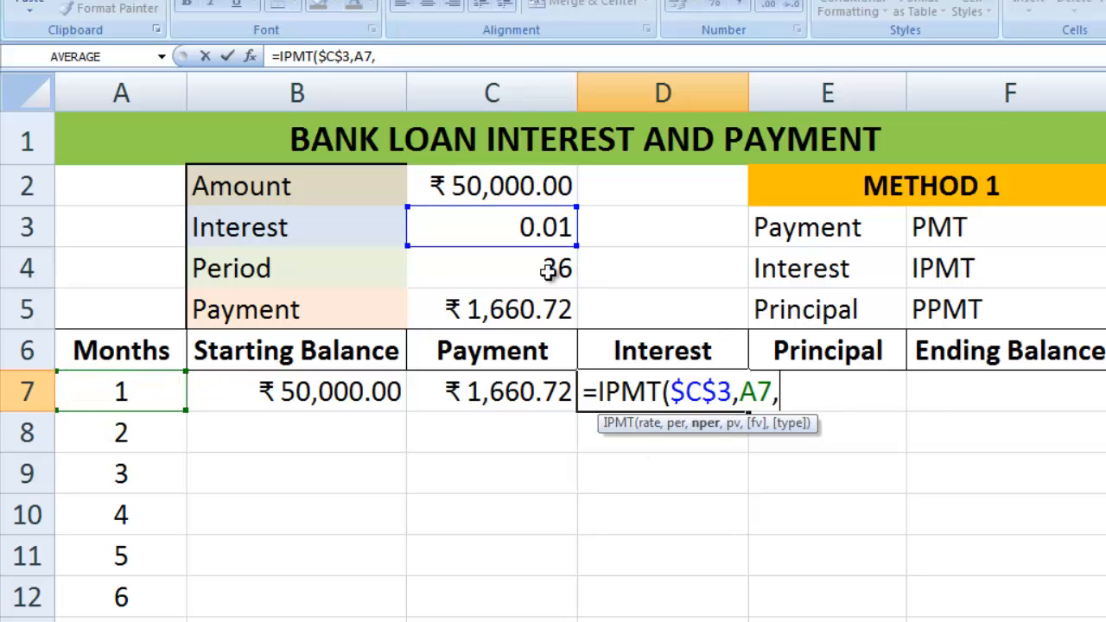
pyautogui.click(542, 268)
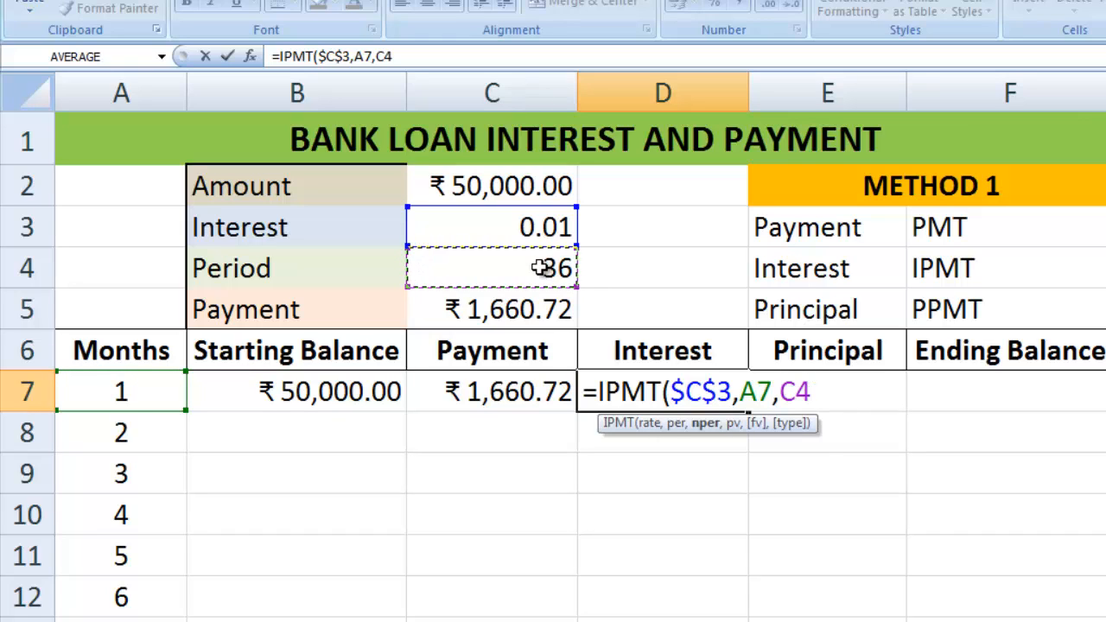
pyautogui.press('F4')
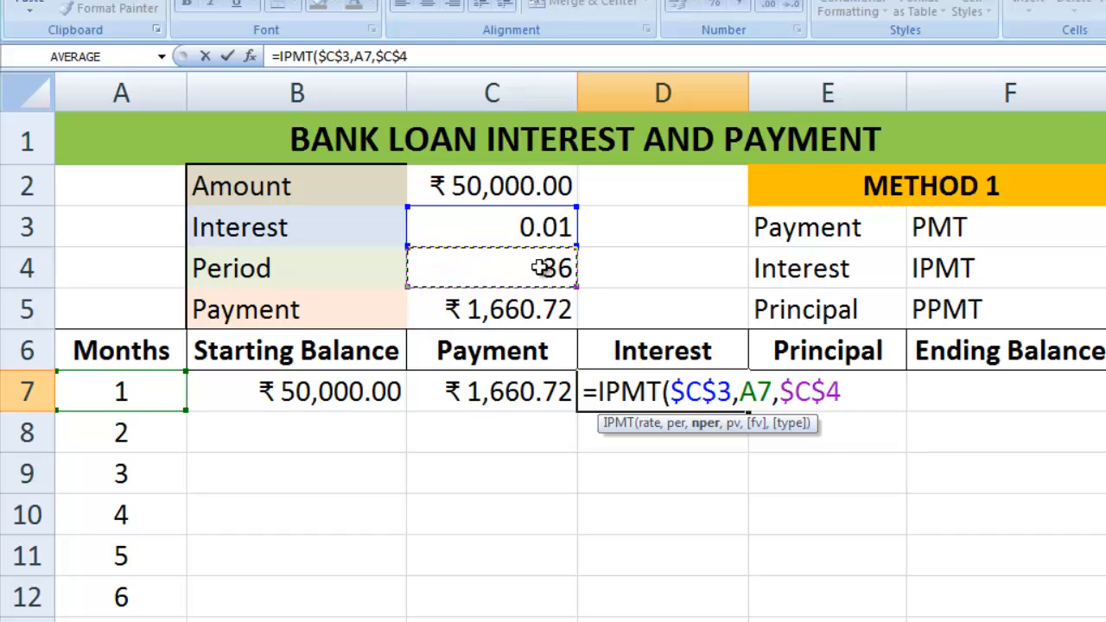
pyautogui.write(',')
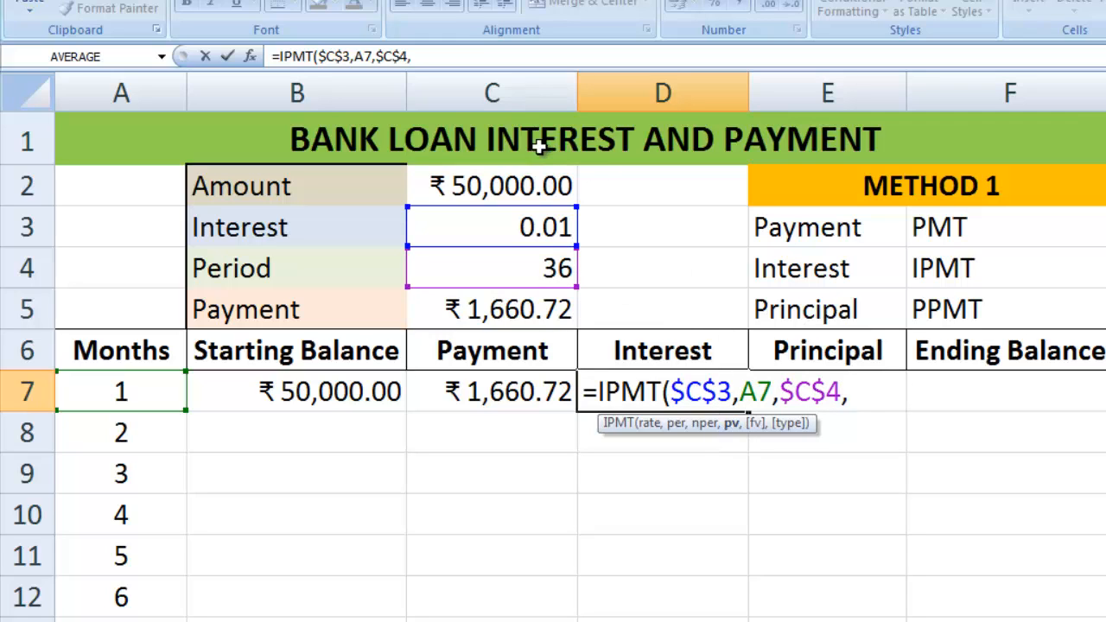
pyautogui.click(536, 186)
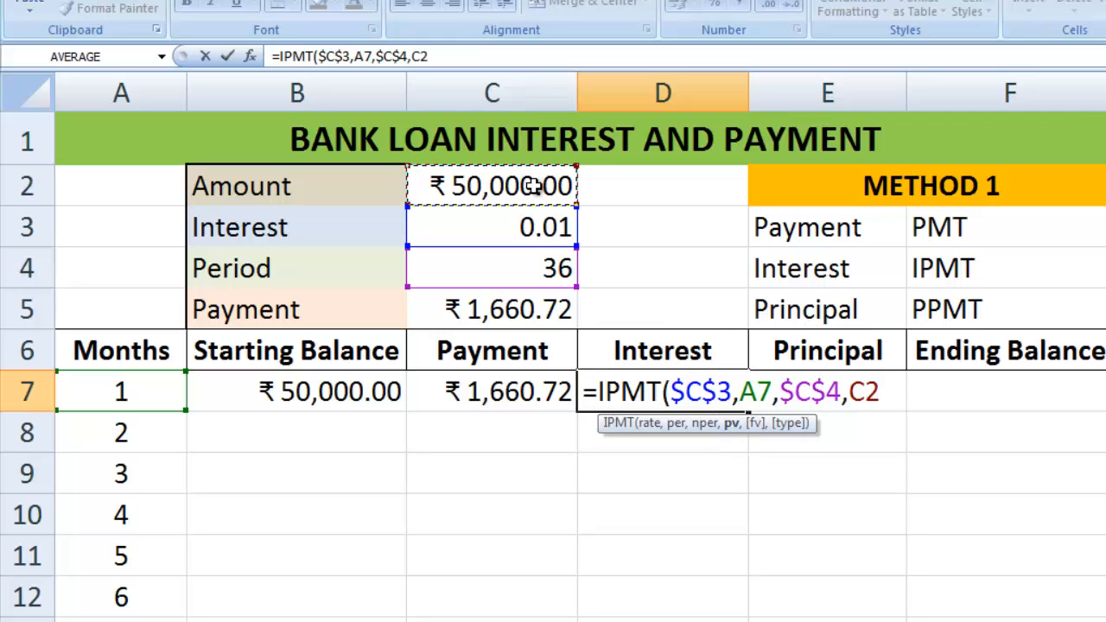
pyautogui.press('F4')
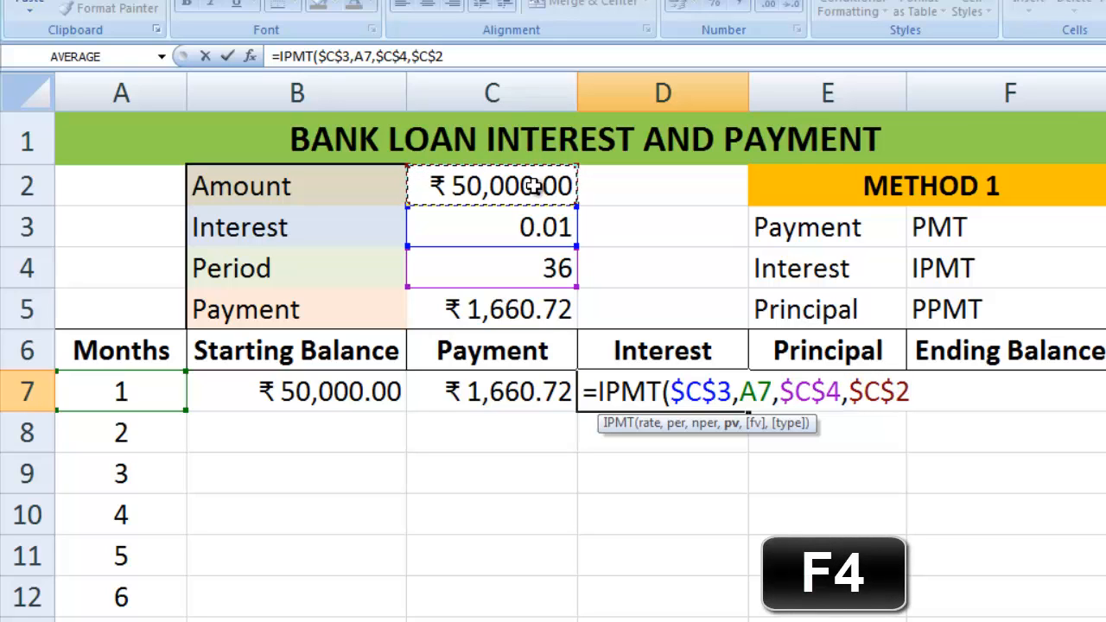
pyautogui.write(',')
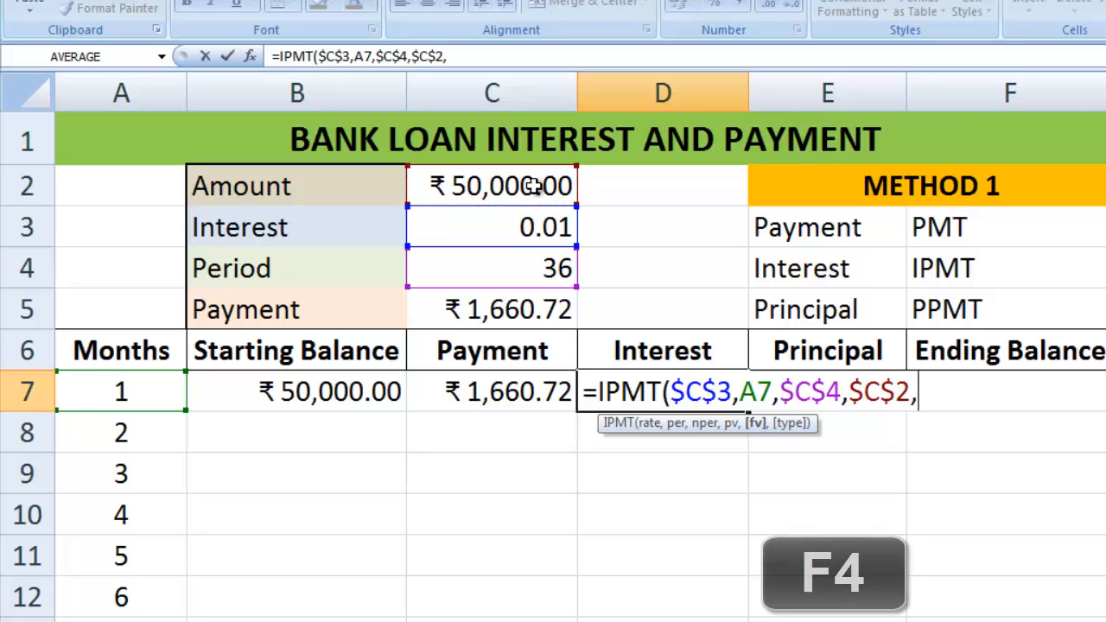
pyautogui.write('0')
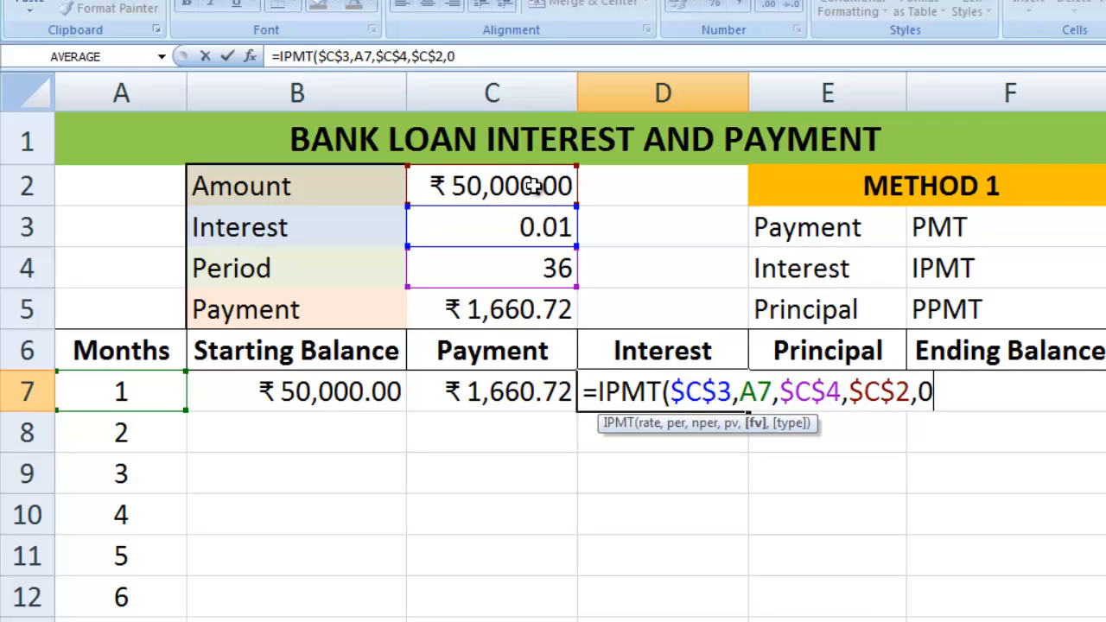
pyautogui.write(')')
pyautogui.press('Return')
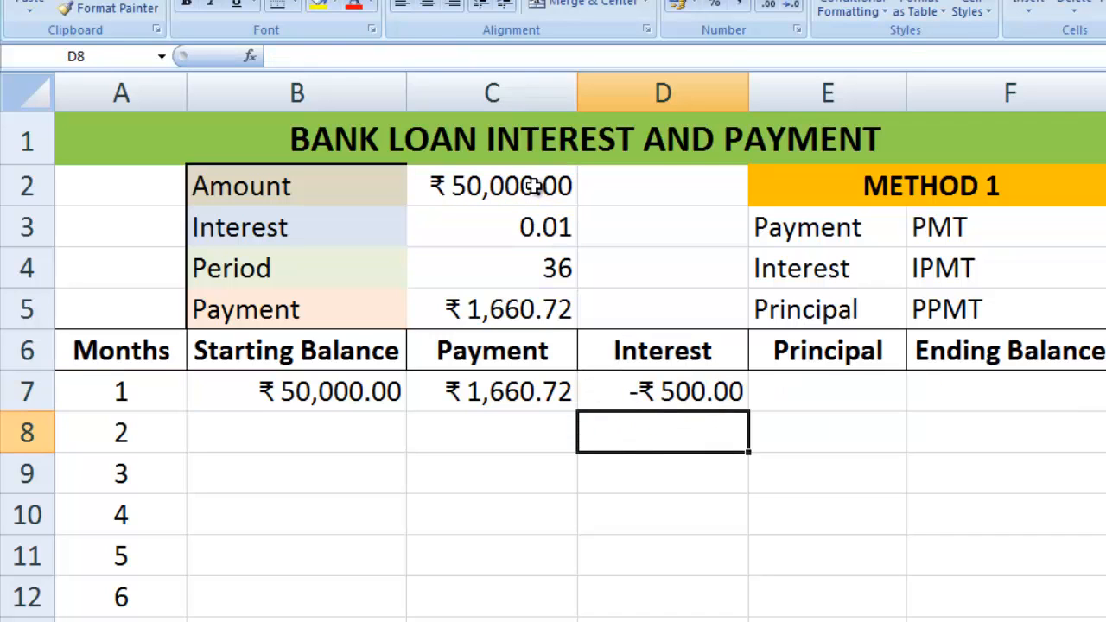
# Reverse the sign of the first month's Interest by changing the D7 formula to =-IPMT($C$3,A7,$C$4,$C$2,0).
pyautogui.click(685, 393)
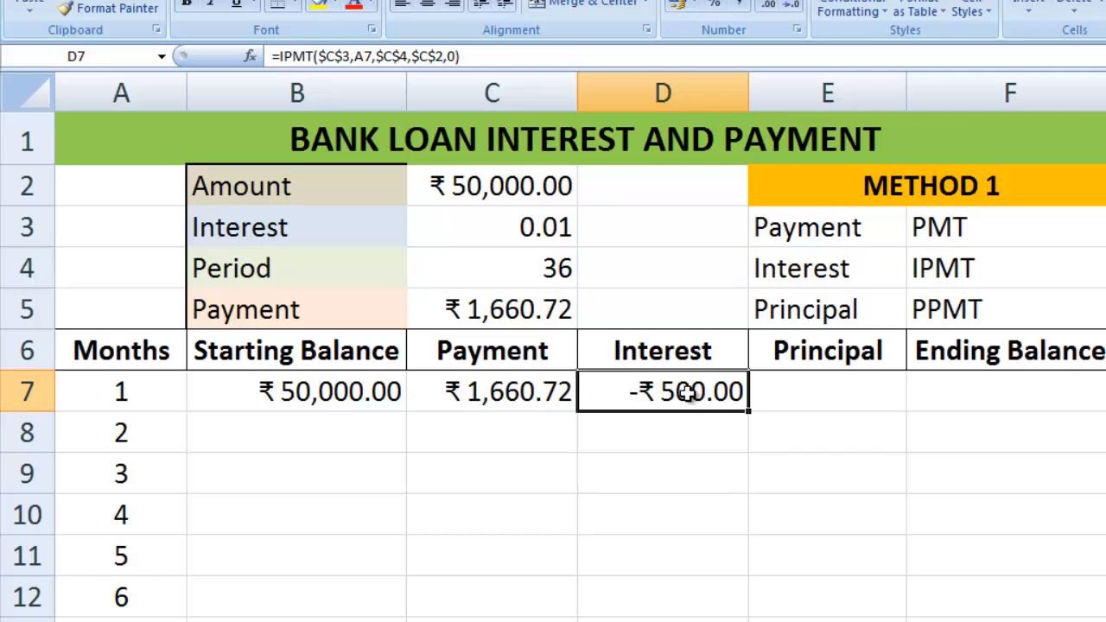
pyautogui.click(280, 56)
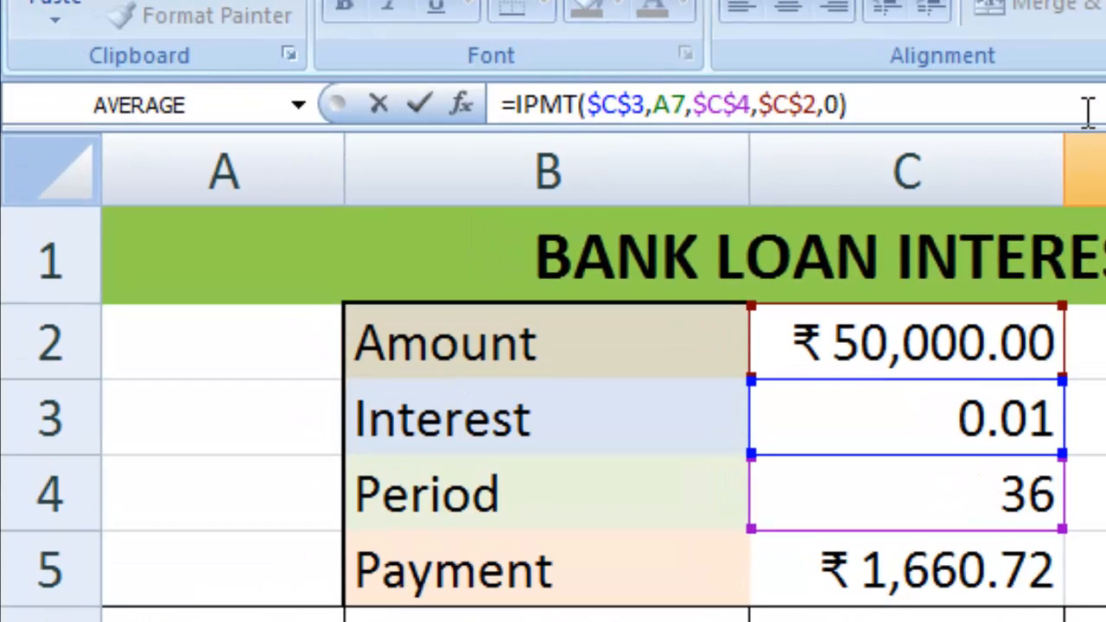
pyautogui.write('-')
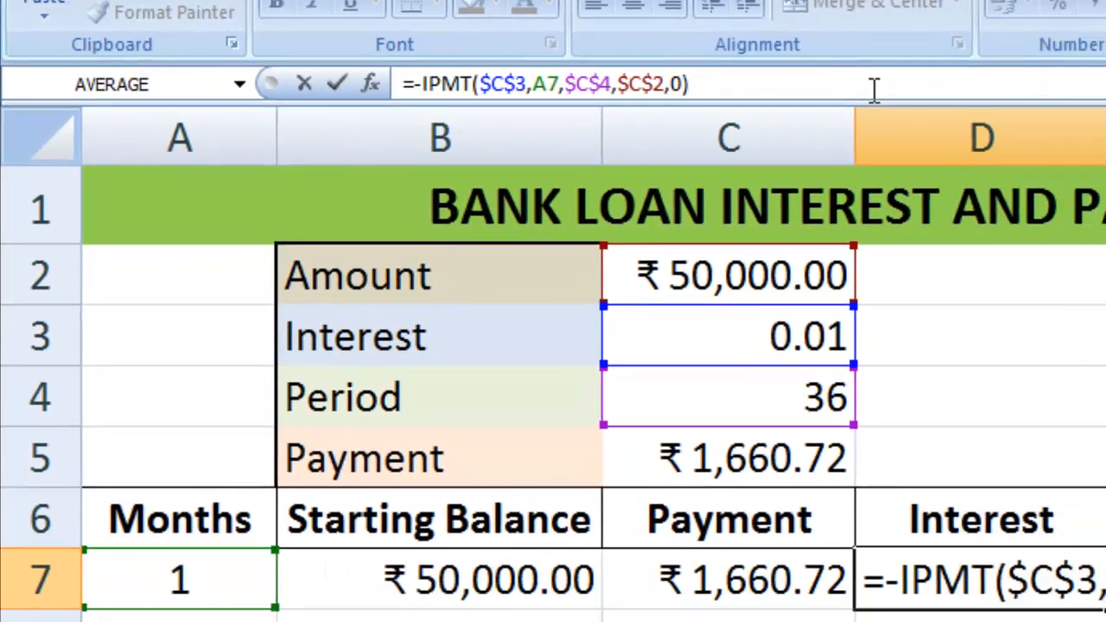
pyautogui.press('Return')
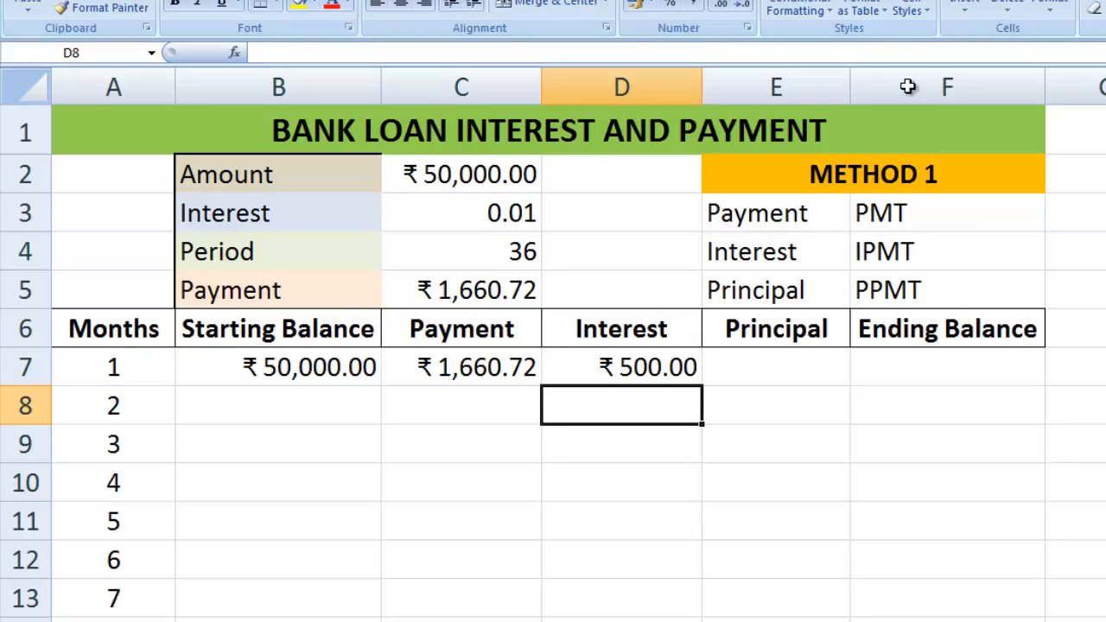
# Calculate the first month's Principal in E7 with the formula =PPMT($C$3,A7,$C$4,$C$2,0).
pyautogui.click(901, 291)
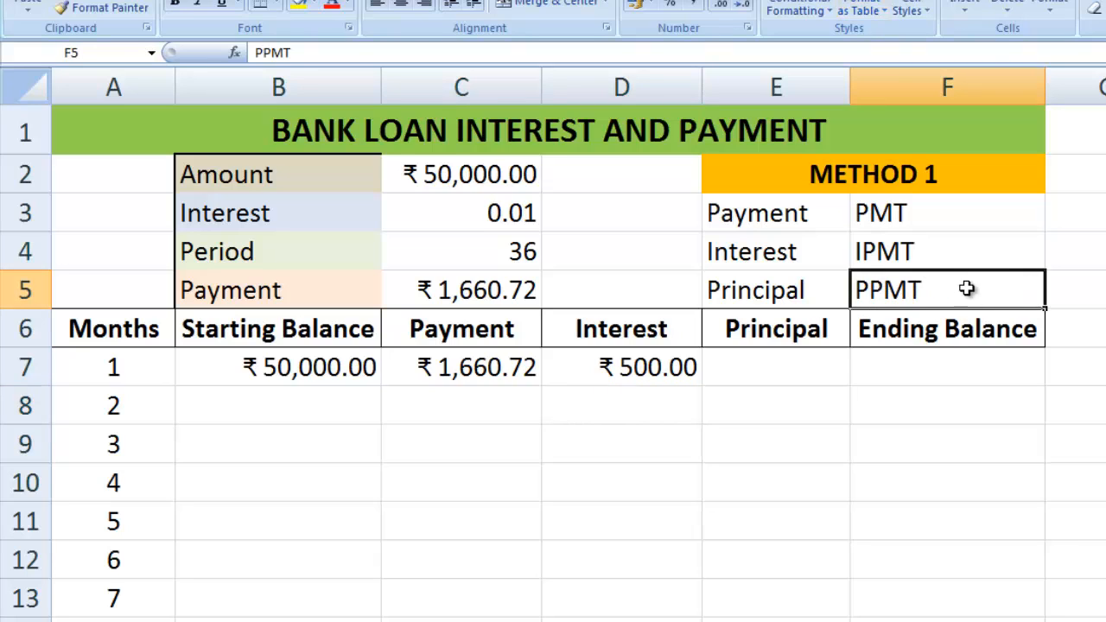
pyautogui.click(767, 372)
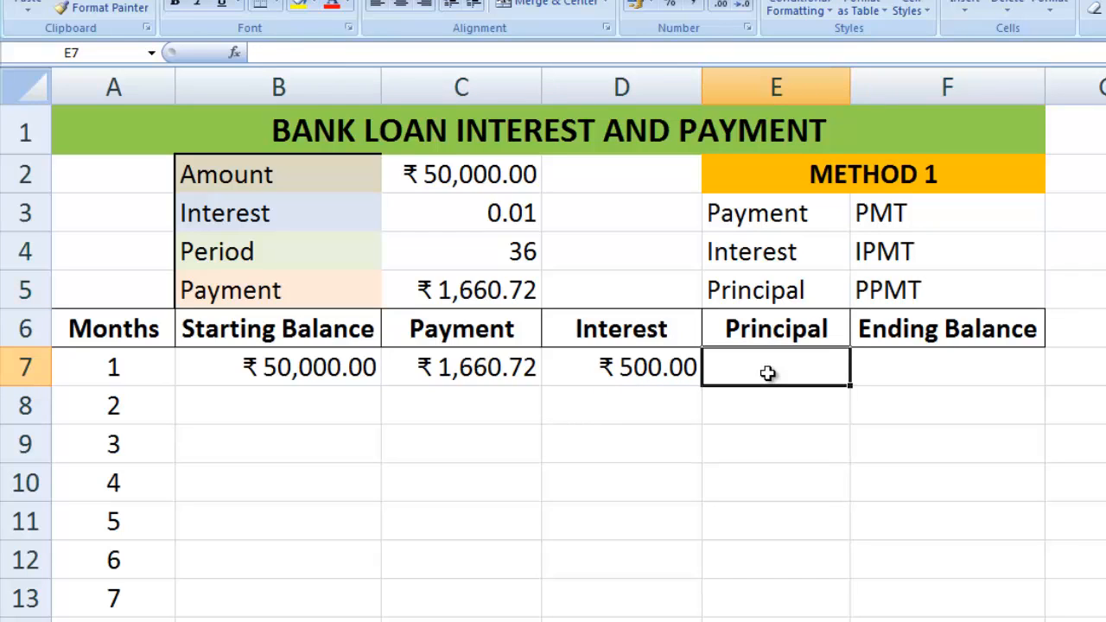
pyautogui.write('=PP')
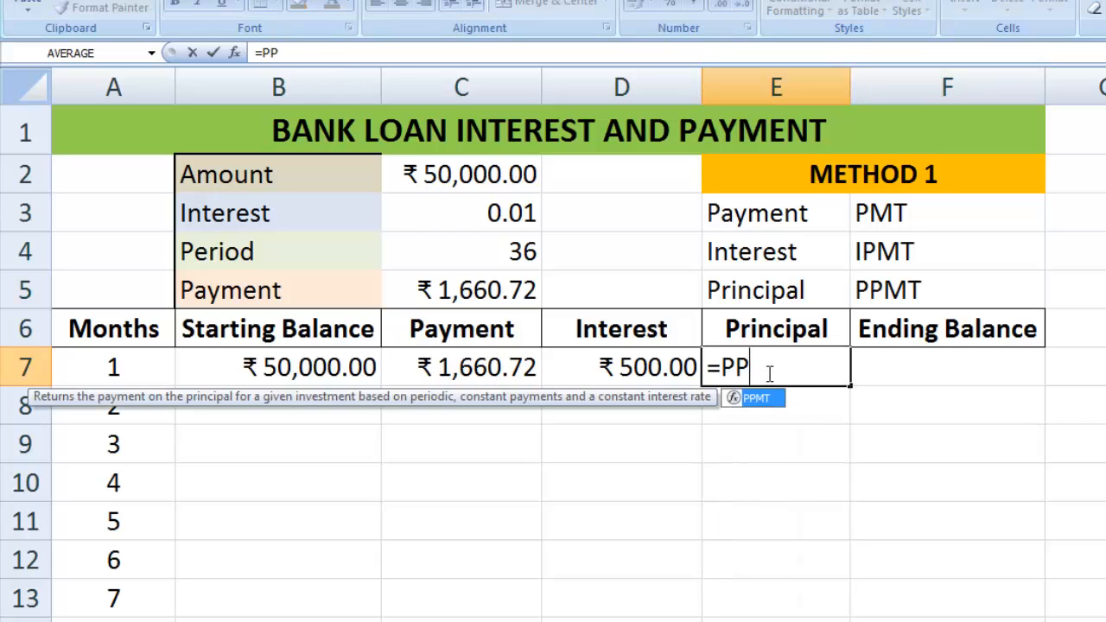
pyautogui.write('MT(')
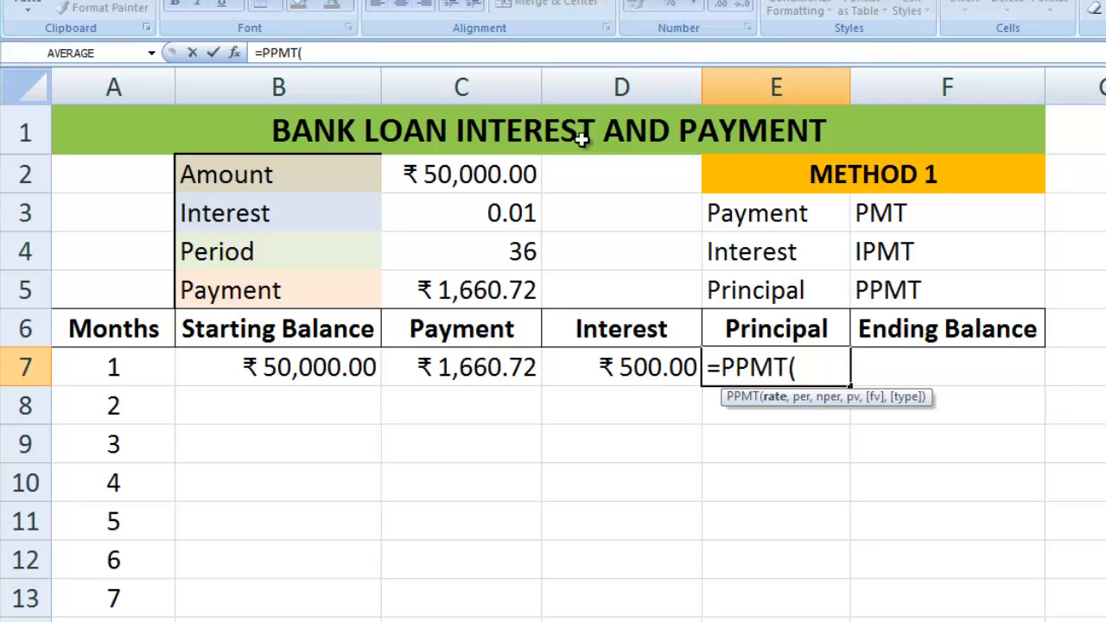
pyautogui.click(497, 216)
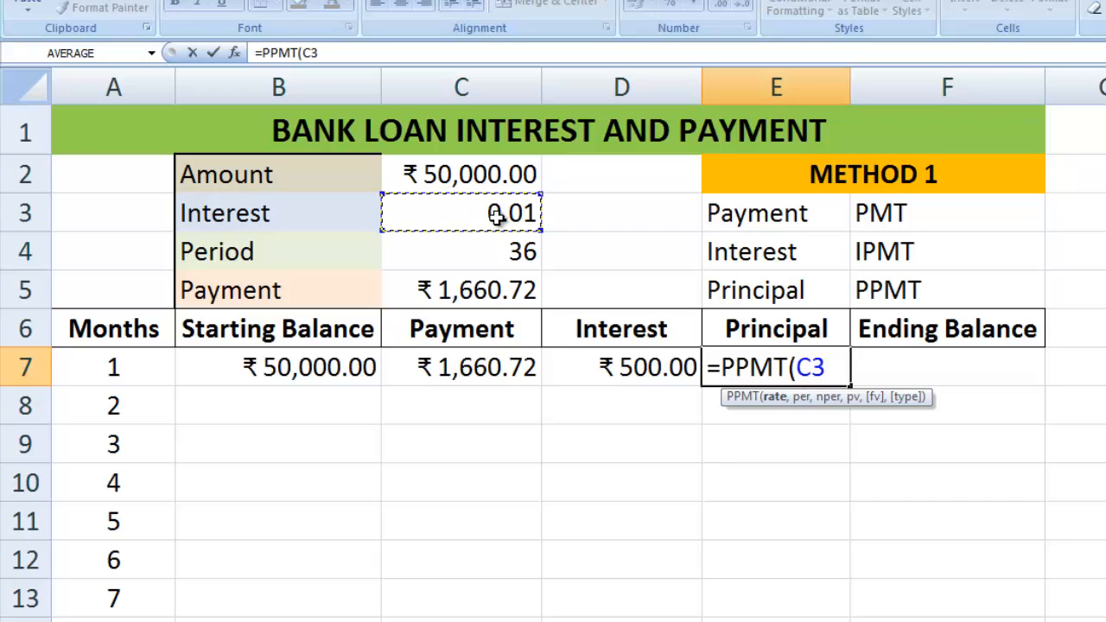
pyautogui.press('F4')
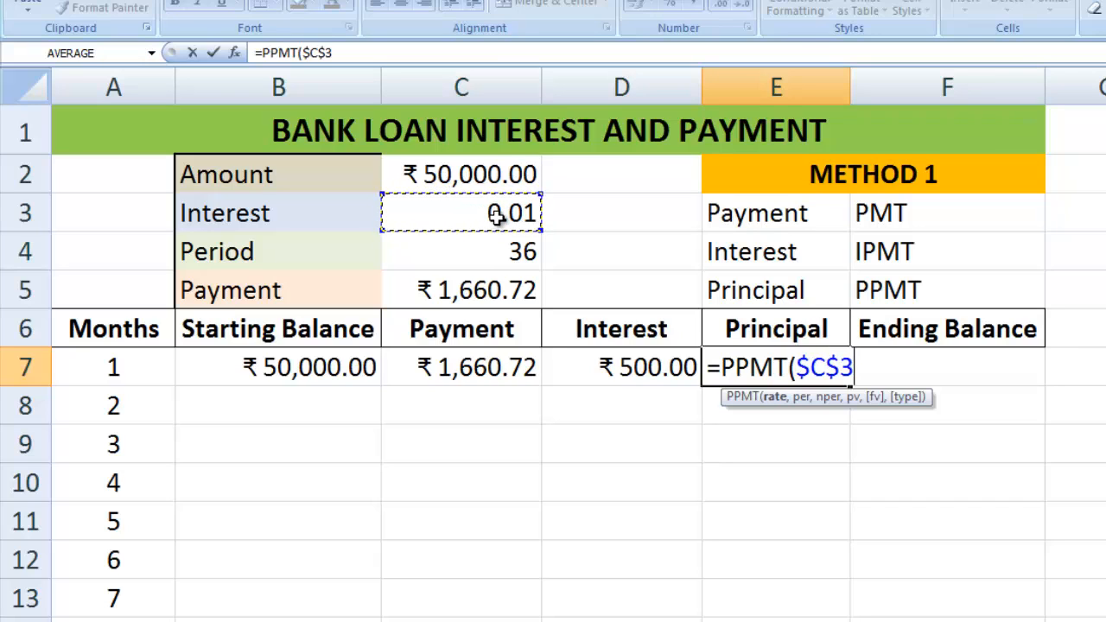
pyautogui.write(',')
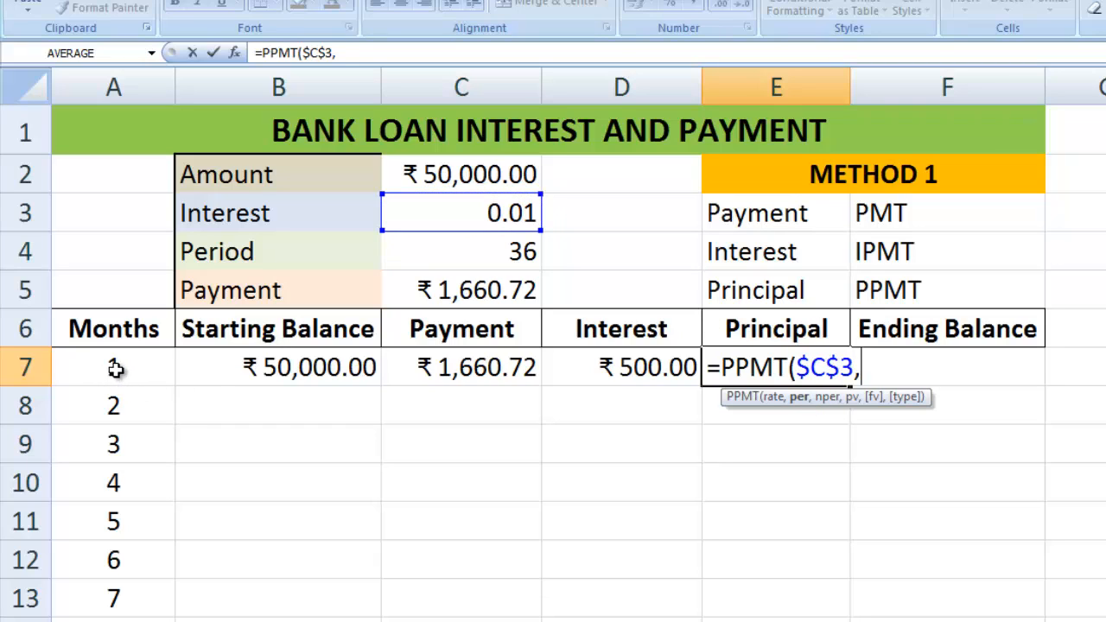
pyautogui.click(116, 369)
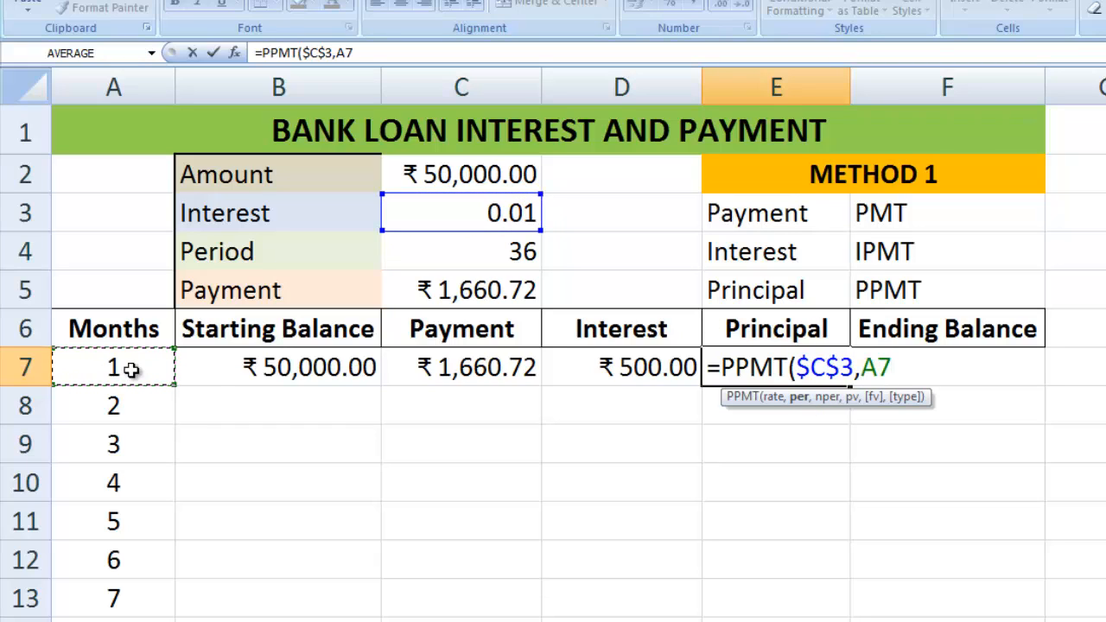
pyautogui.write(',')
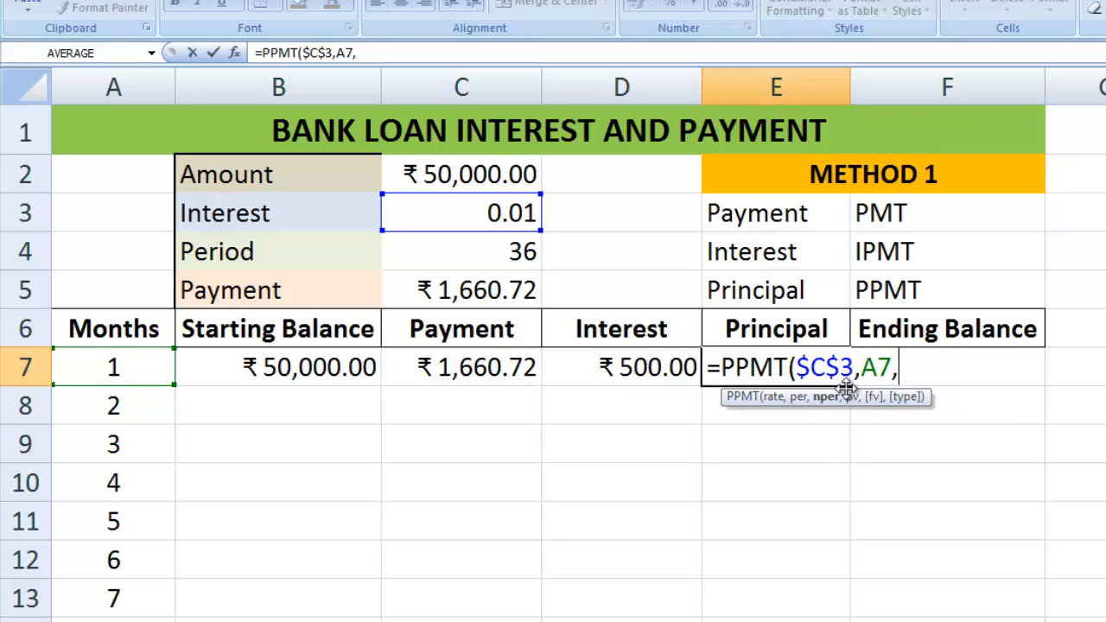
pyautogui.click(514, 251)
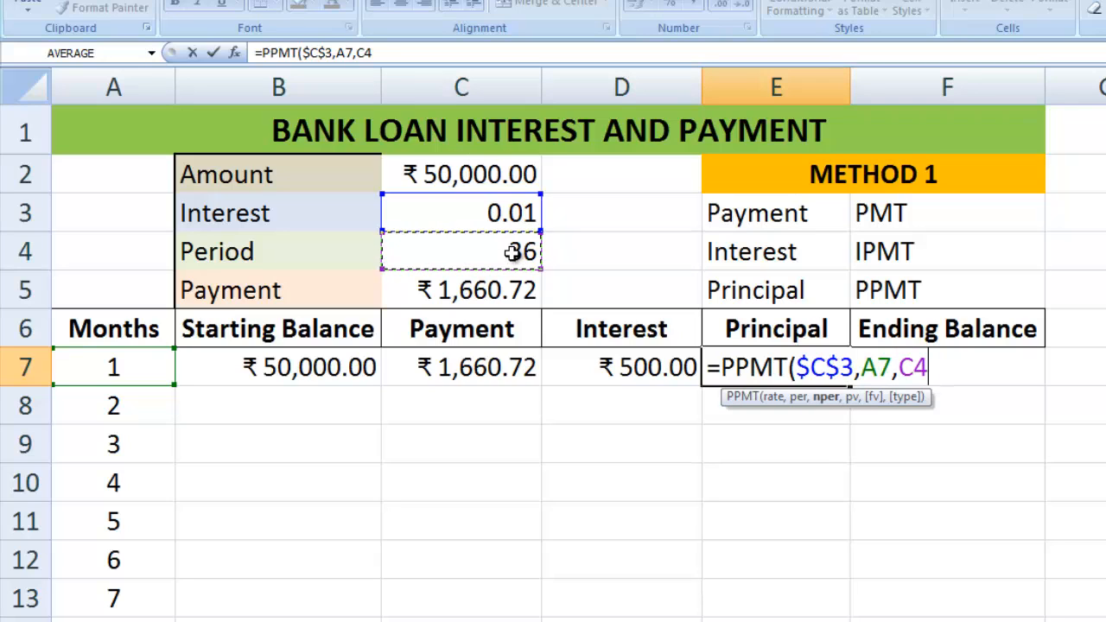
pyautogui.press('F4')
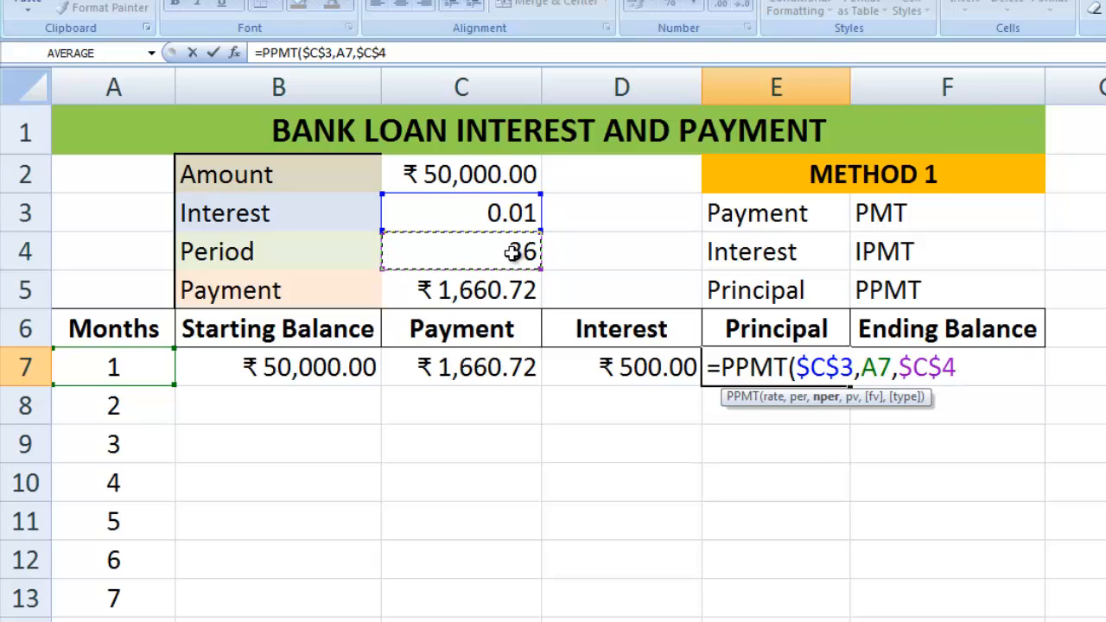
pyautogui.write(',')
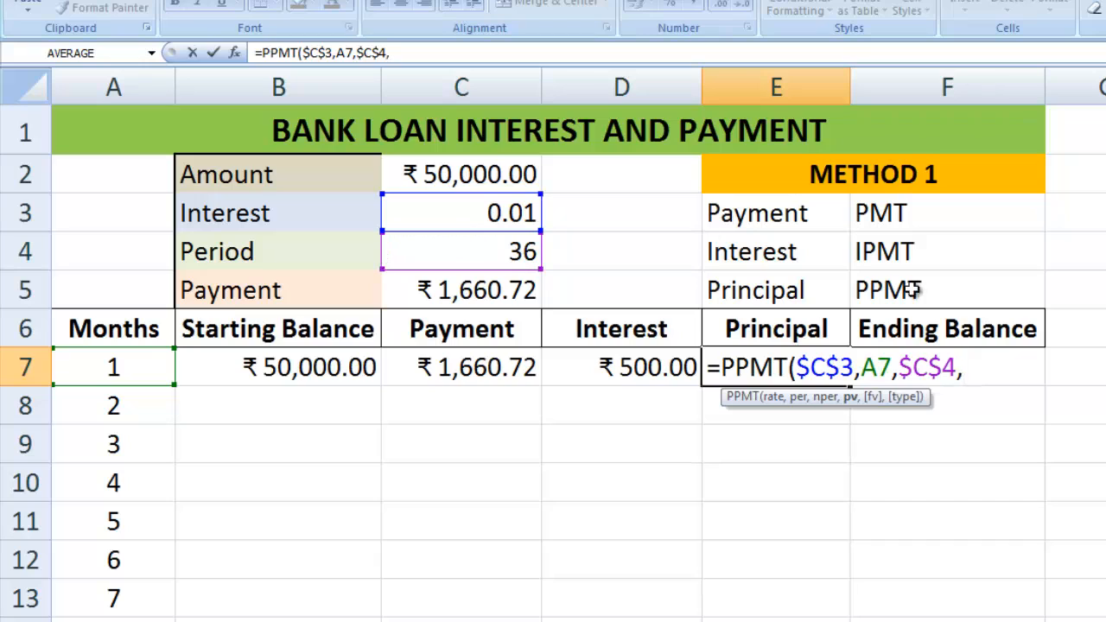
pyautogui.click(492, 175)
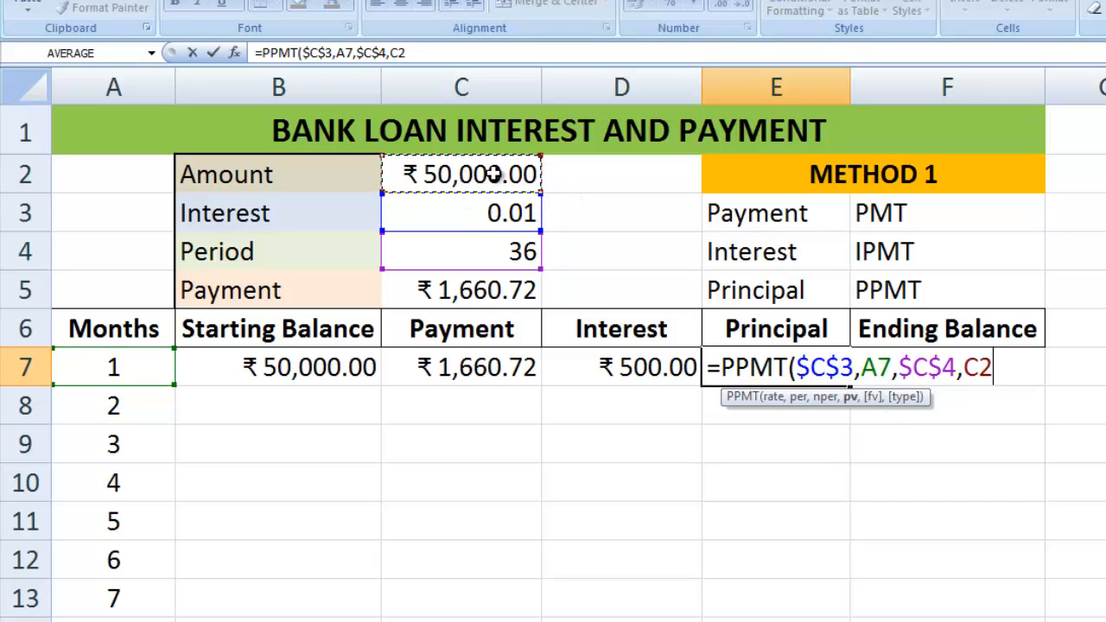
pyautogui.press('F4')
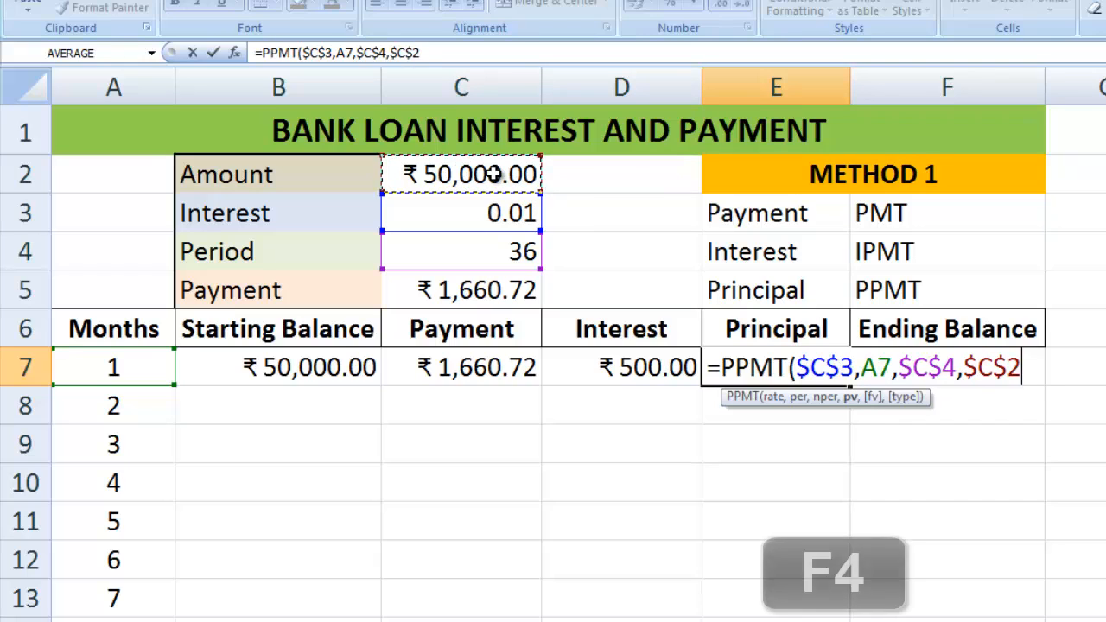
pyautogui.write(',')
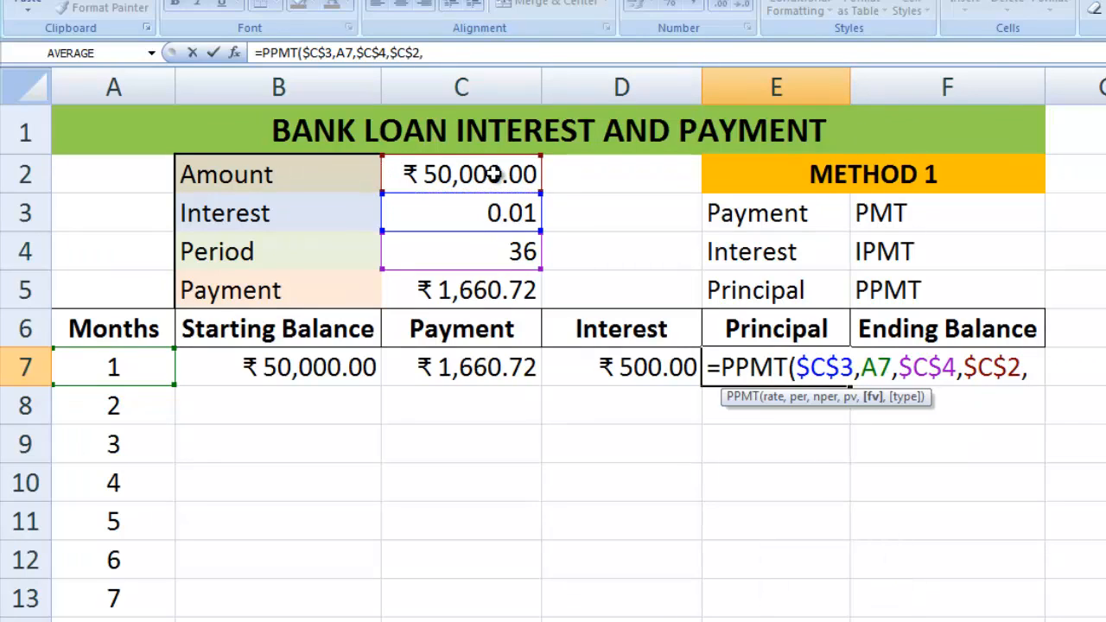
pyautogui.write('0)')
pyautogui.press('Return')
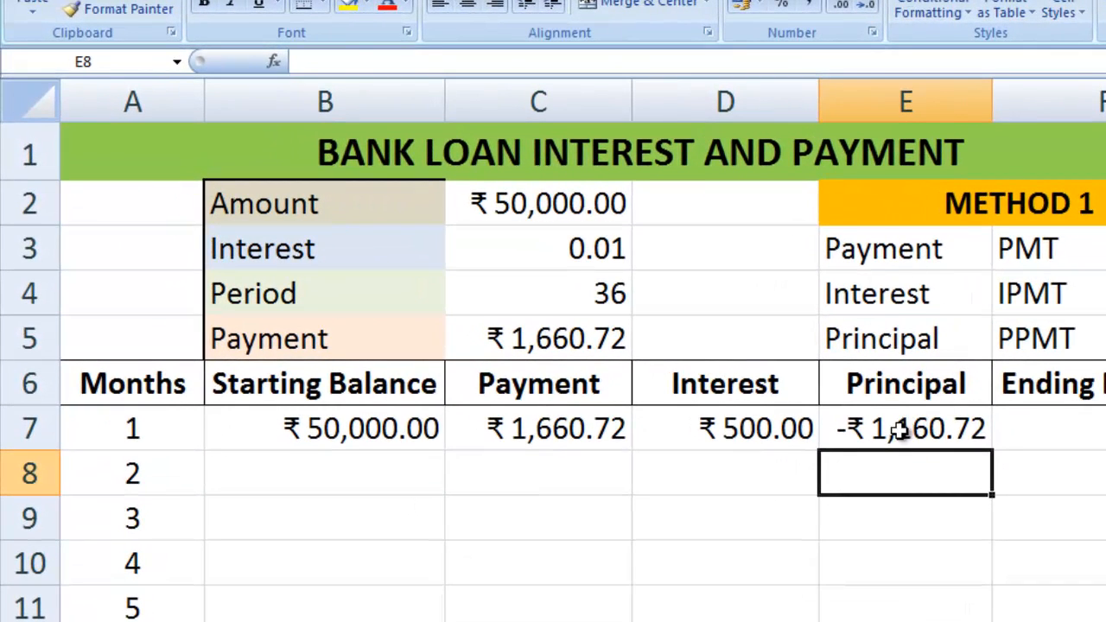
# Reverse the sign of the first month's Principal by changing the E7 formula to =-PPMT($C$3,A7,$C$4,$C$2,0).
pyautogui.click(898, 432)
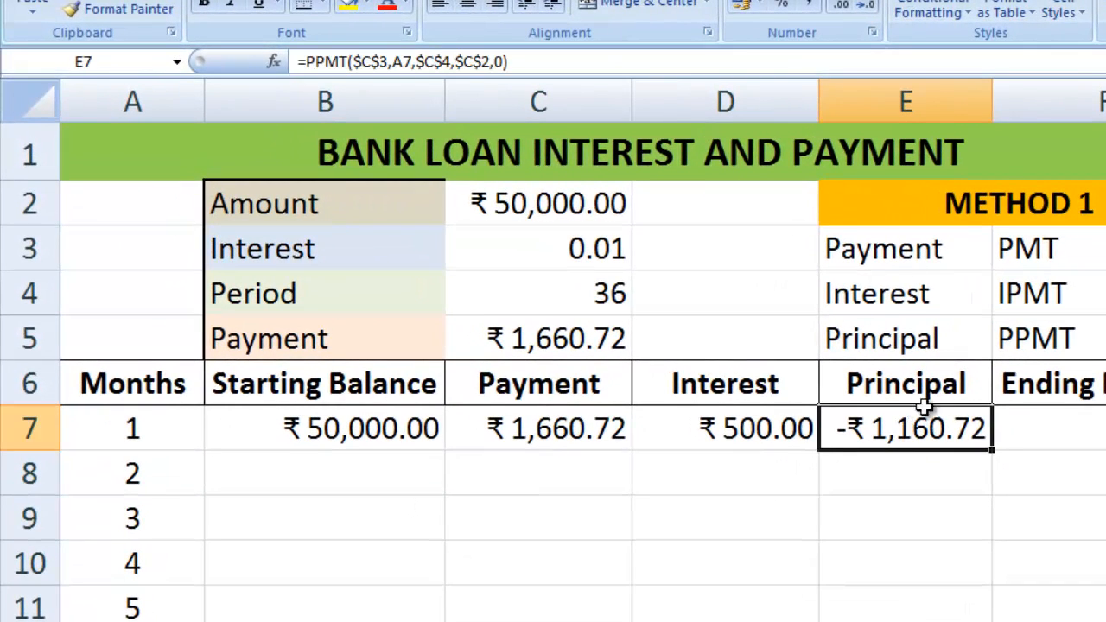
pyautogui.click(304, 60)
pyautogui.write('-')
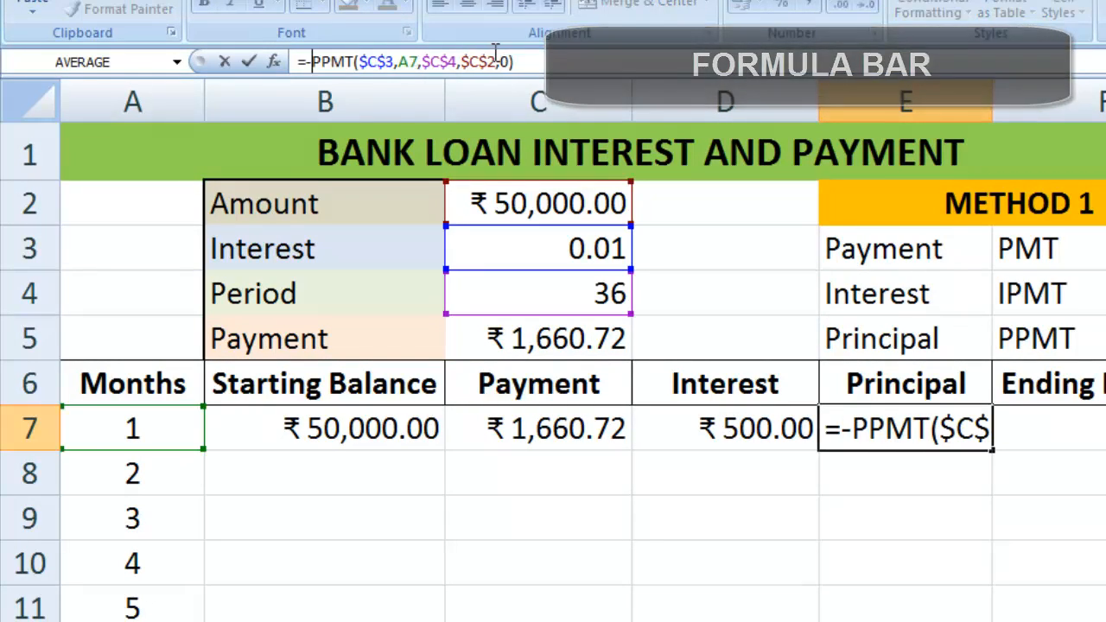
pyautogui.press('Return')
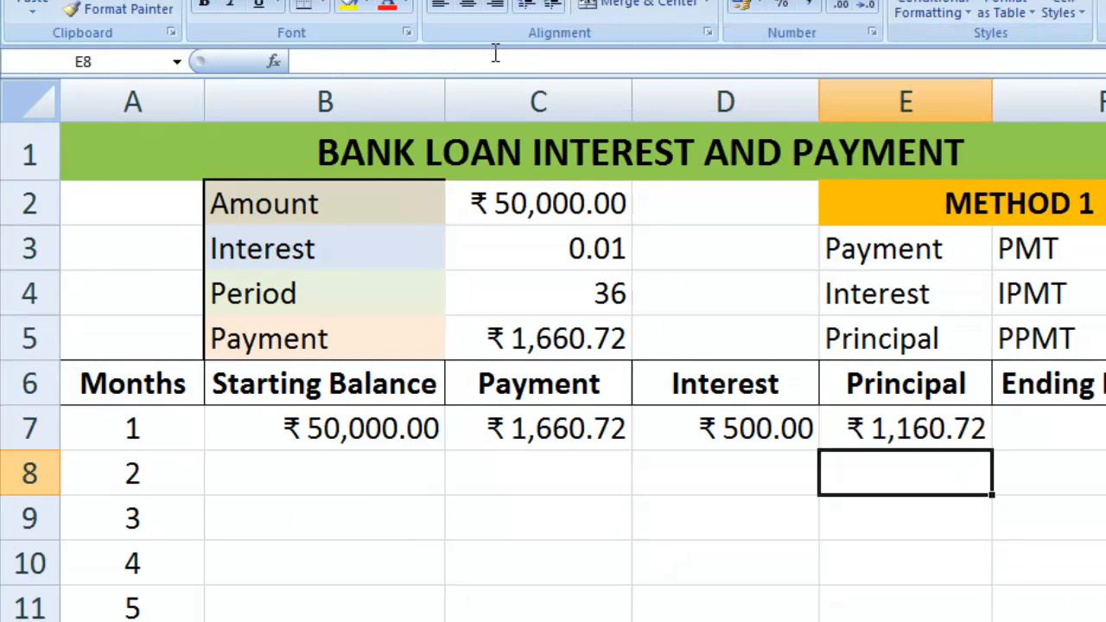
pyautogui.click(921, 426)
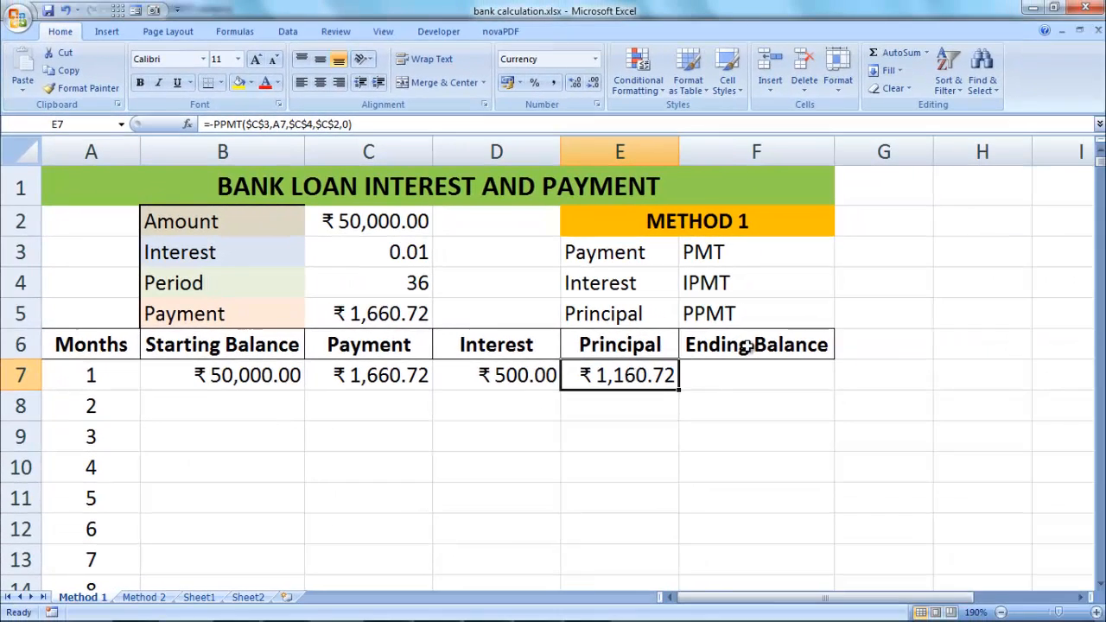
# Calculate the first month's Ending Balance in F7 as starting balance minus principal with =B7-E7.
pyautogui.click(755, 379)
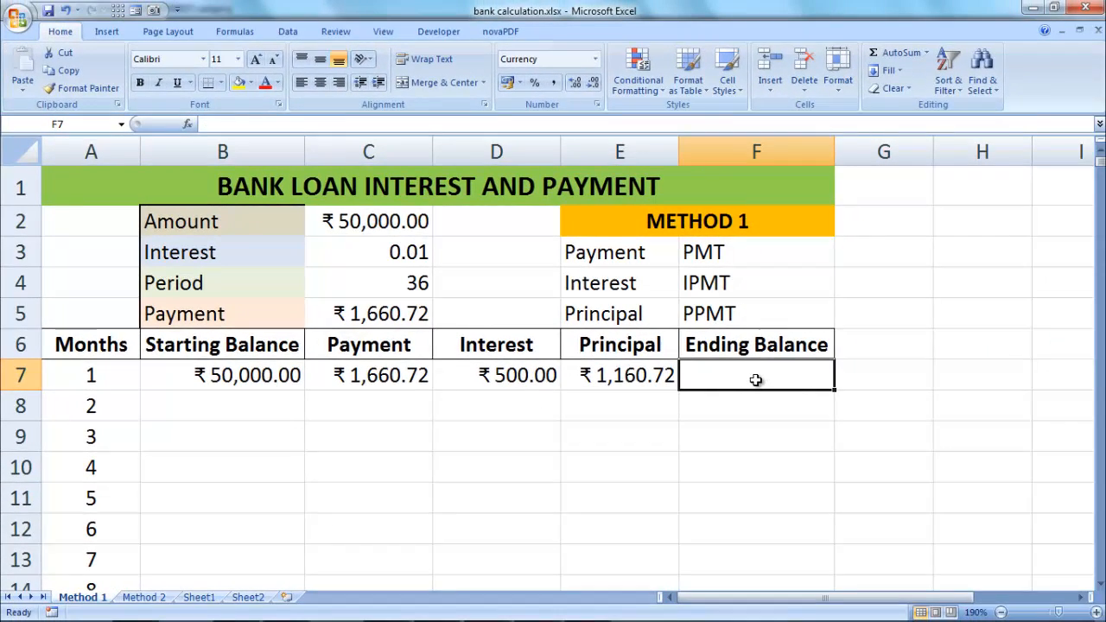
pyautogui.write('=')
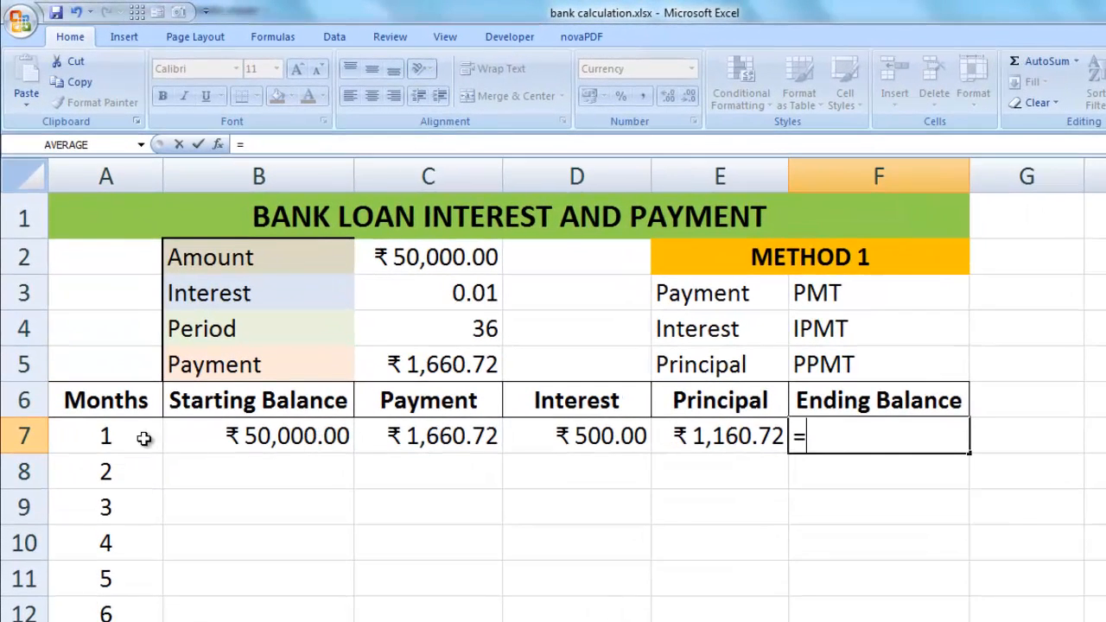
pyautogui.click(298, 438)
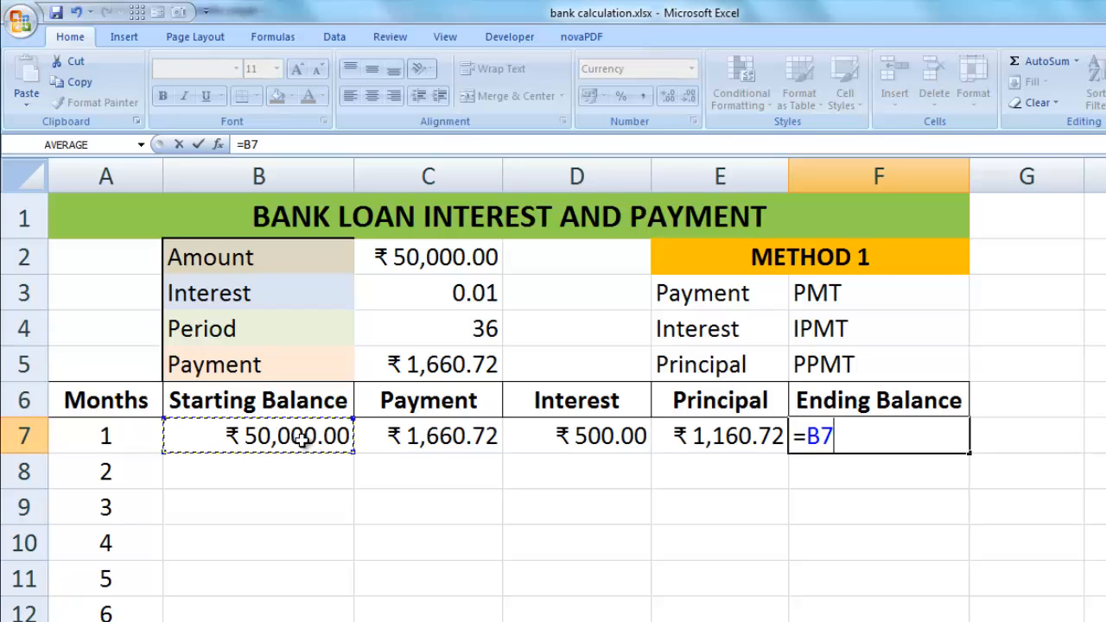
pyautogui.write('-')
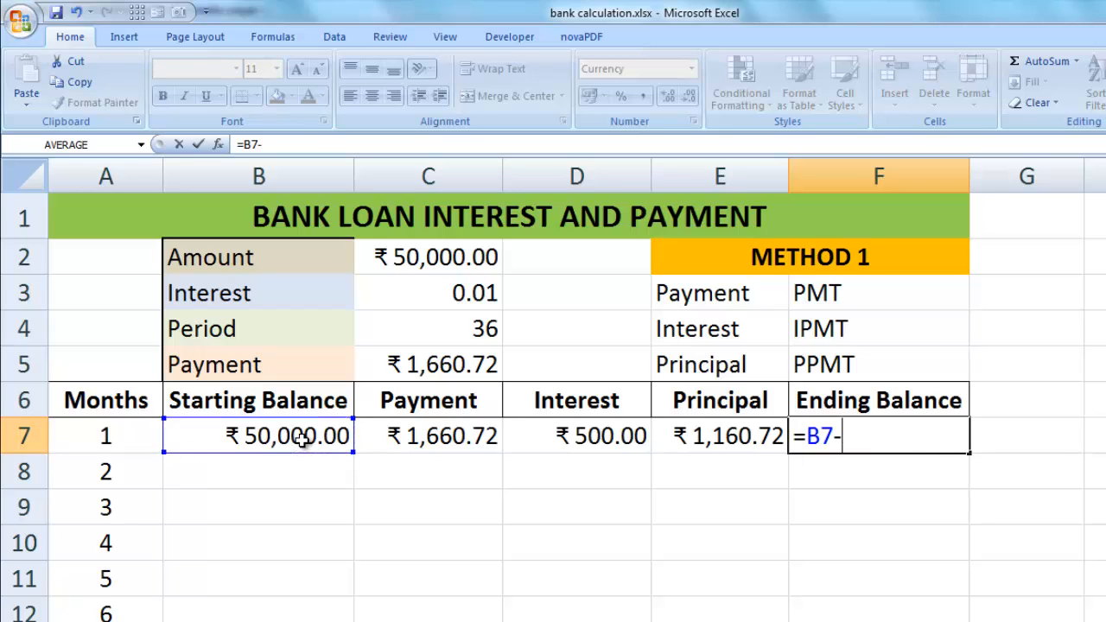
pyautogui.click(733, 439)
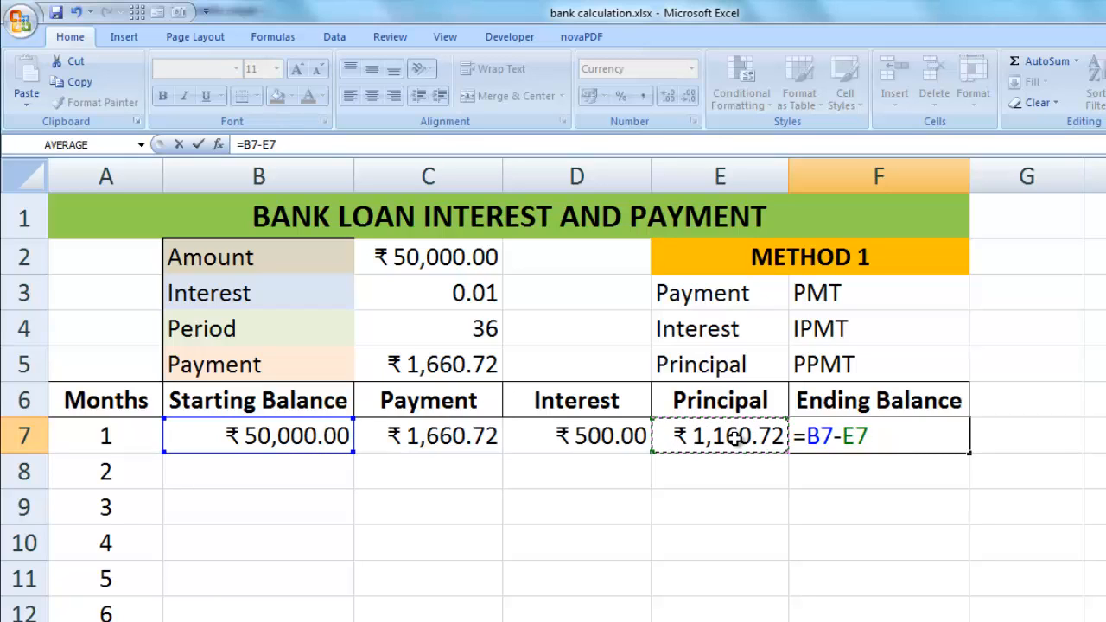
pyautogui.press('Return')
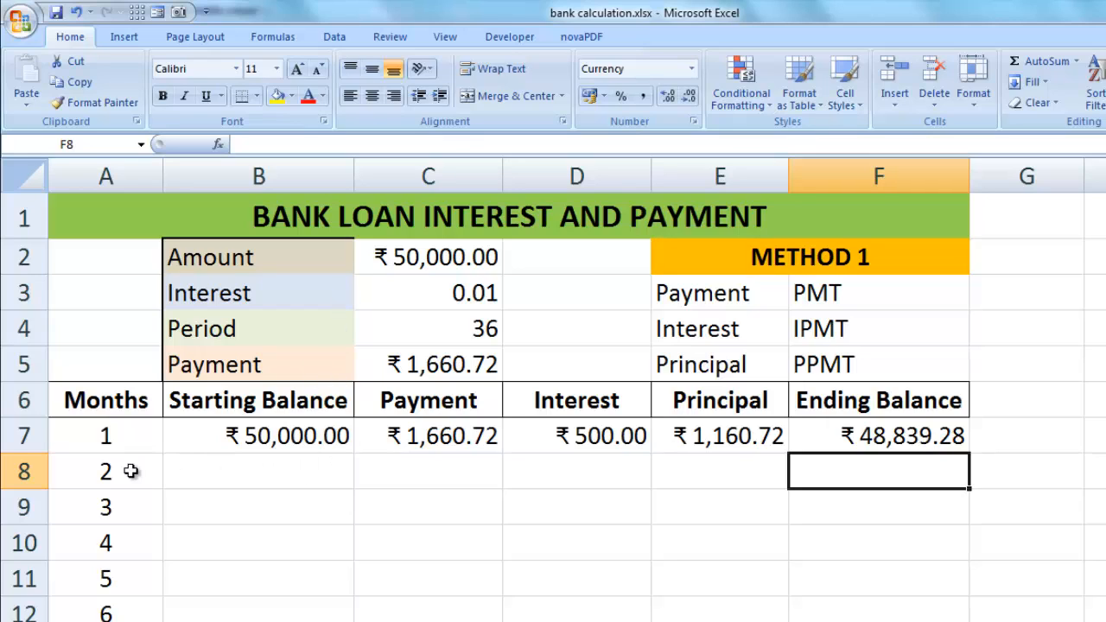
# Link the second month's Starting Balance in B8 to the first month's Ending Balance with =F7.
pyautogui.click(275, 474)
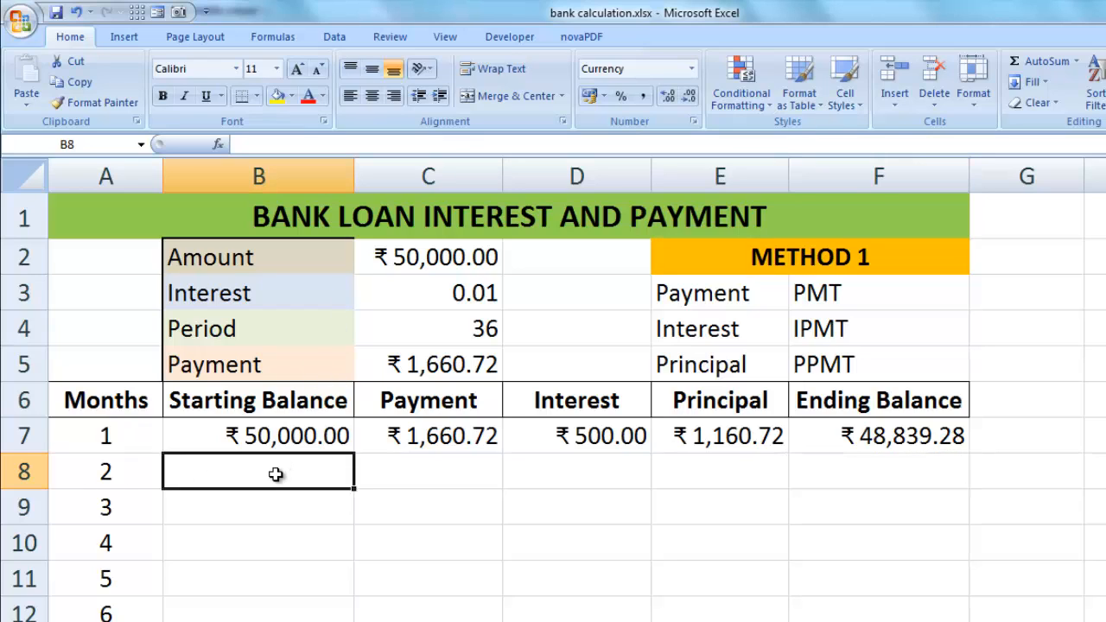
pyautogui.write('=')
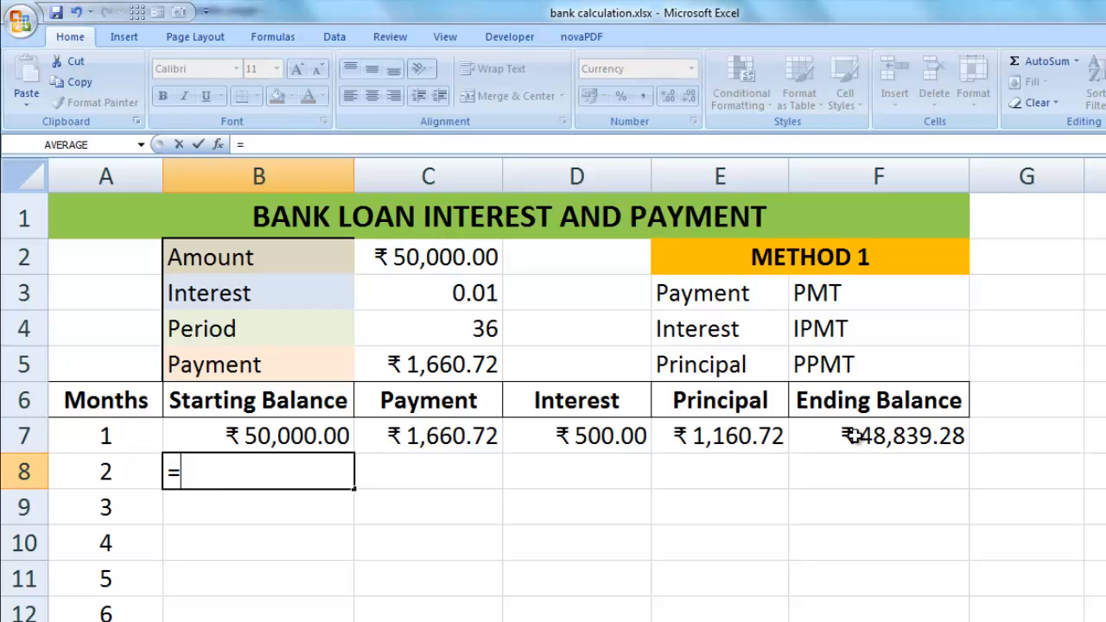
pyautogui.click(876, 438)
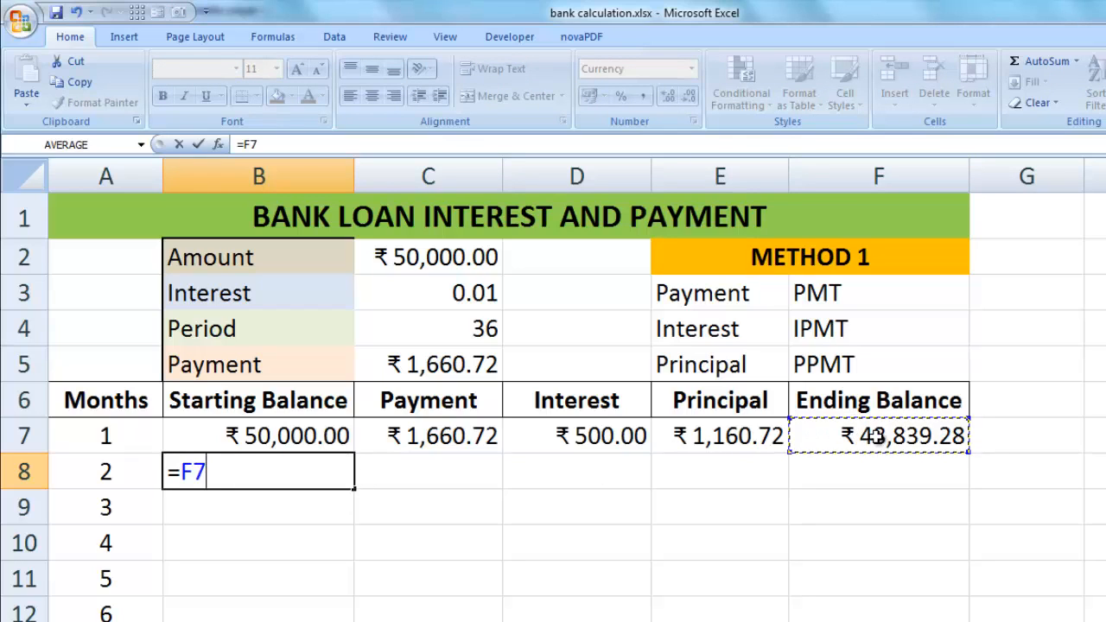
pyautogui.press('Return')
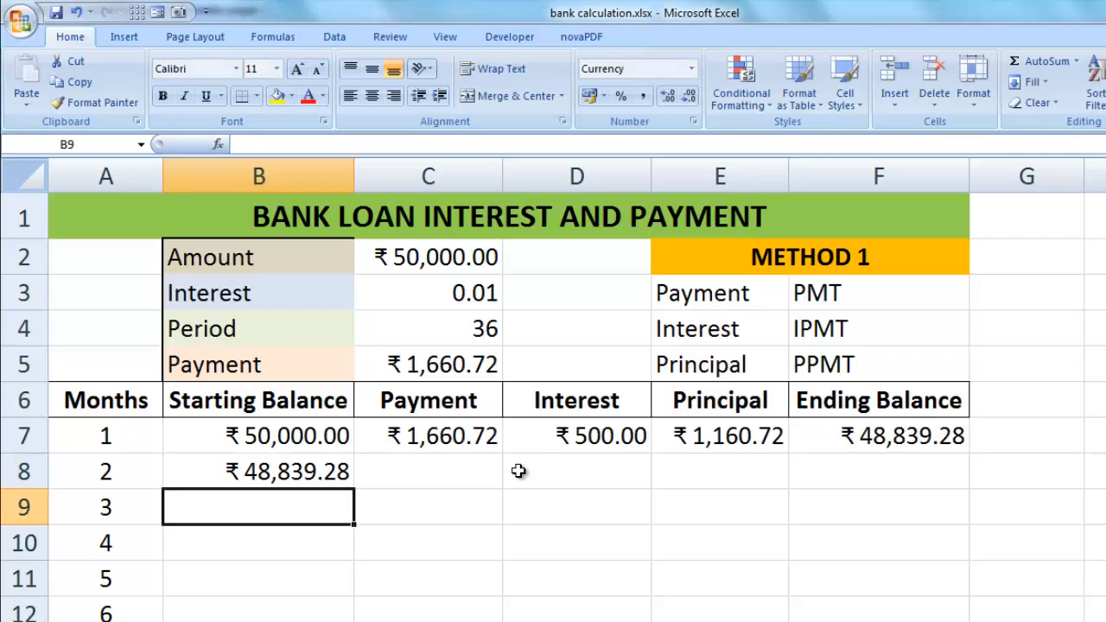
# Fill the first month's Payment, Interest, Principal and Ending Balance formulas in C7:F7 down to row 8.
pyautogui.click(440, 437)
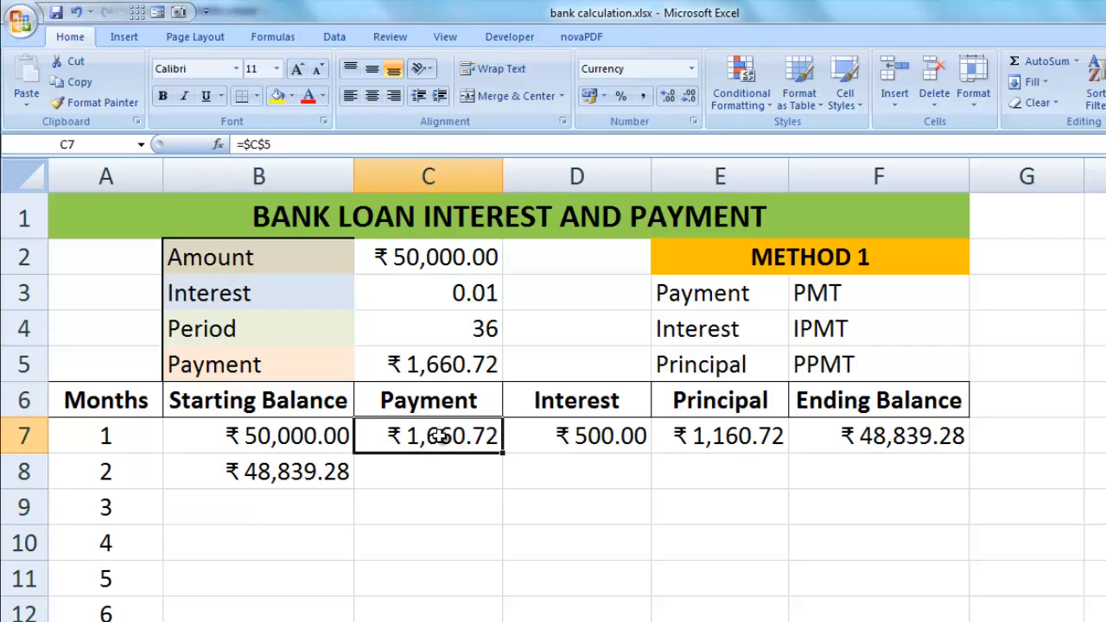
pyautogui.moveTo(458, 432); pyautogui.dragTo(945, 445)
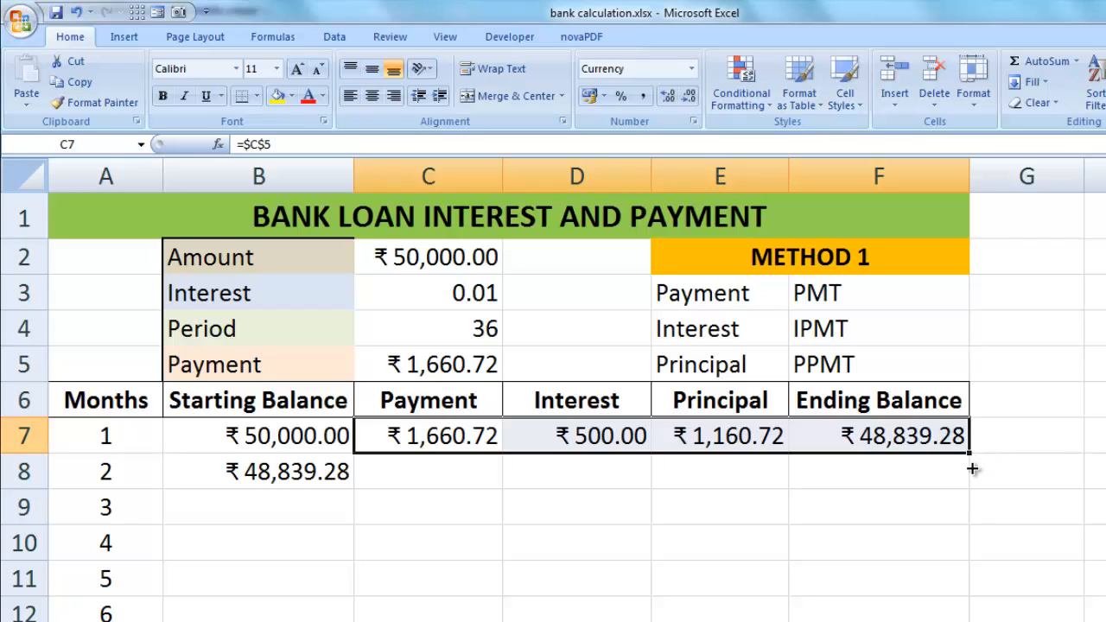
pyautogui.moveTo(972, 468); pyautogui.dragTo(974, 475)
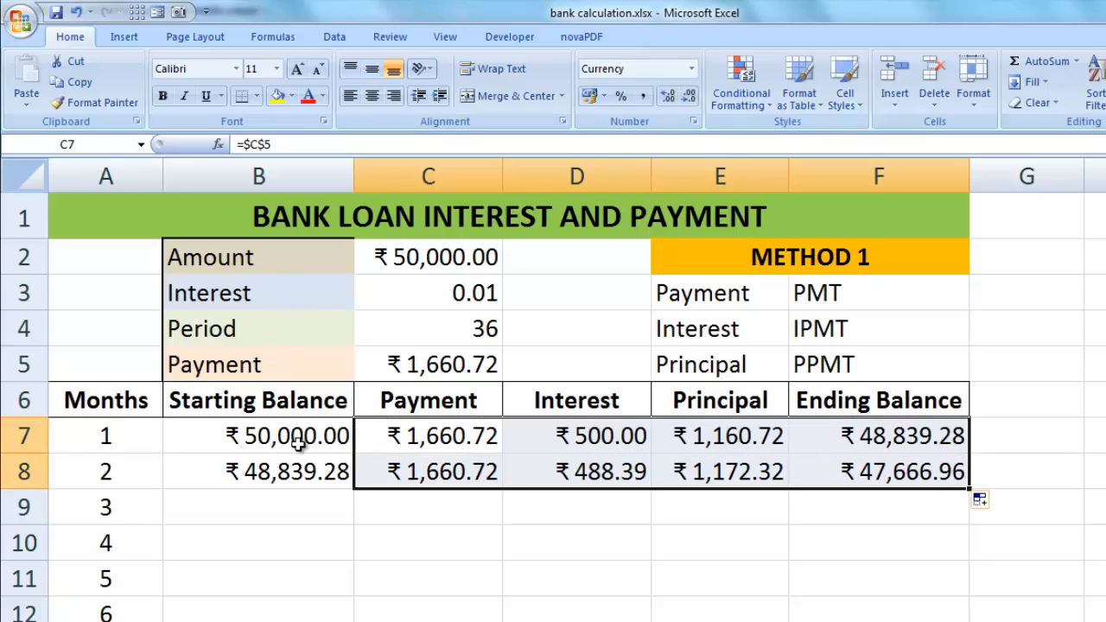
# Fill the second month's formulas in B8:F8 down to month 36 in row 42 and check the final Ending Balance.
pyautogui.click(265, 478)
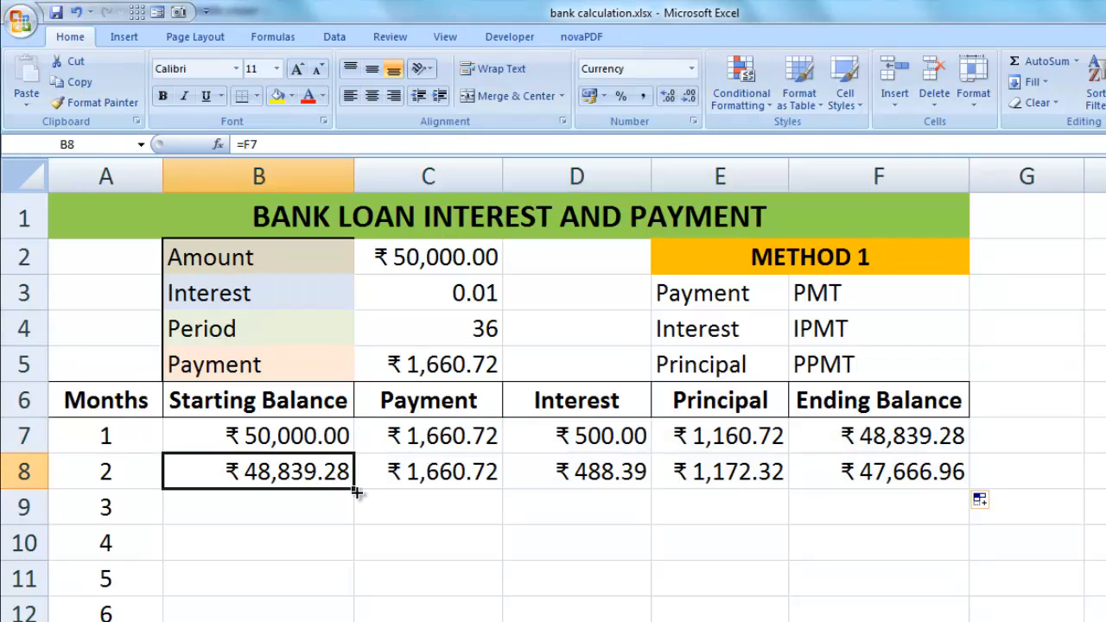
pyautogui.moveTo(316, 474); pyautogui.dragTo(875, 471)
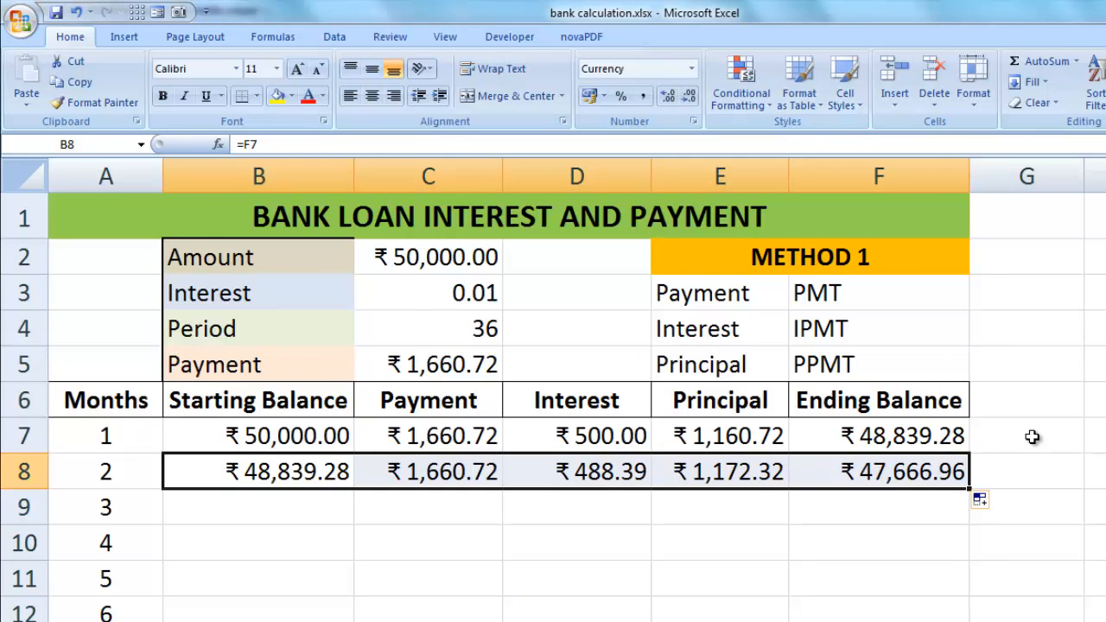
pyautogui.scroll(-2, 1034, 433)
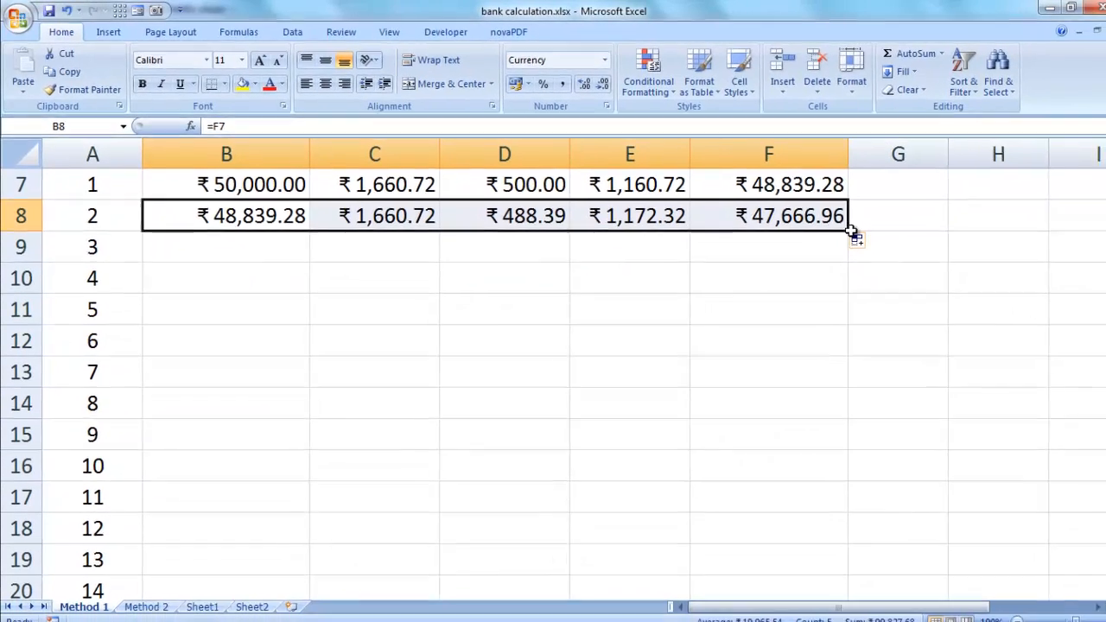
pyautogui.moveTo(854, 232); pyautogui.dragTo(863, 519)
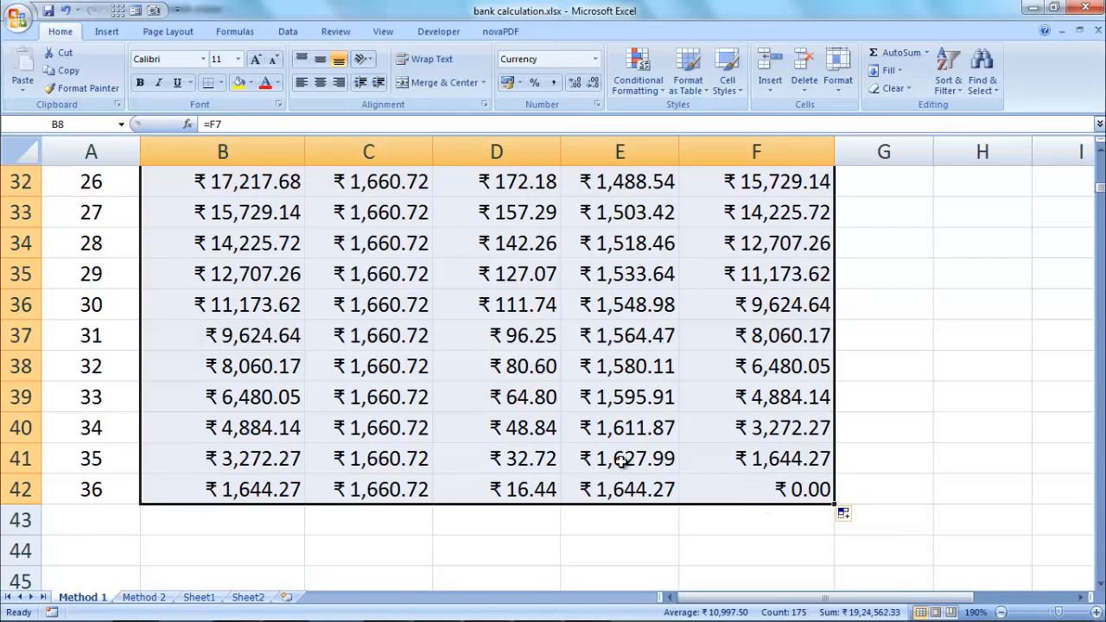
pyautogui.scroll(9, 626, 455)
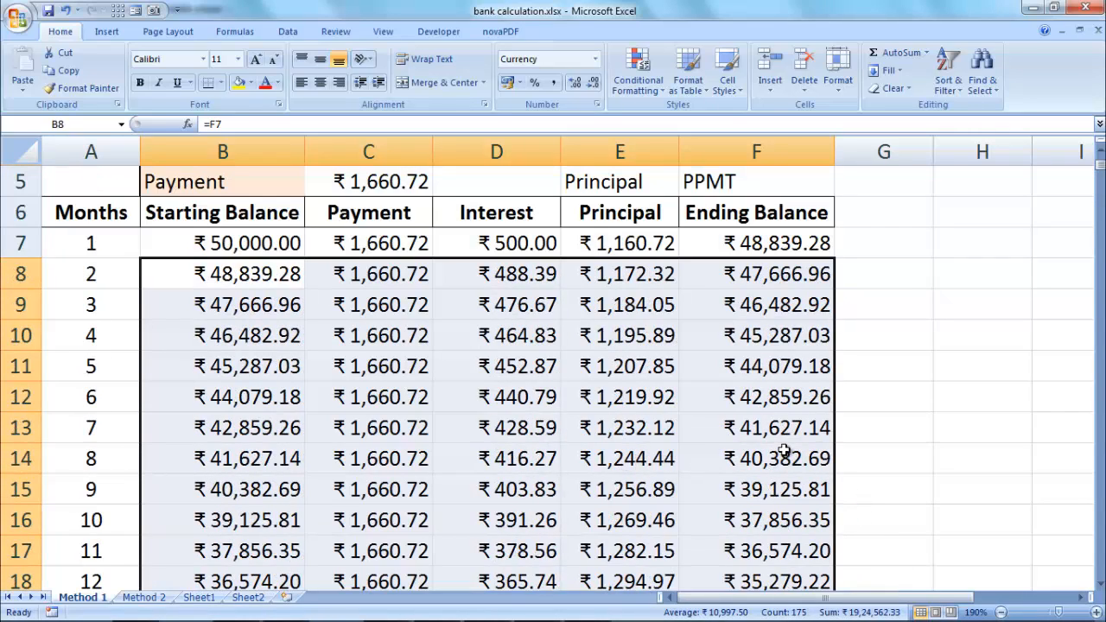
pyautogui.scroll(-5, 782, 450)
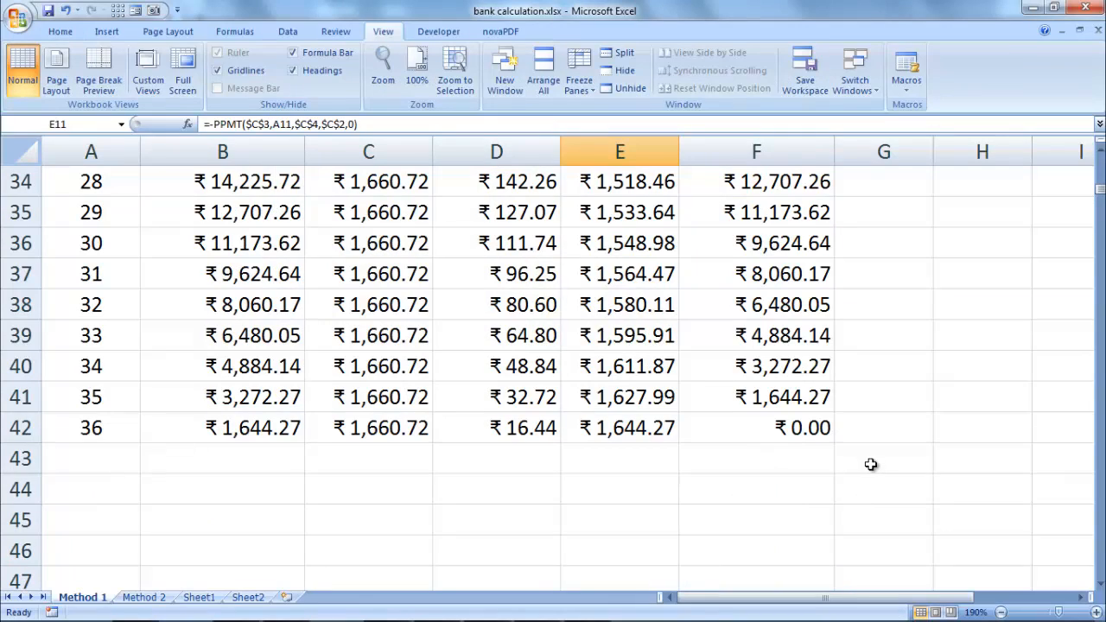
pyautogui.click(862, 463)
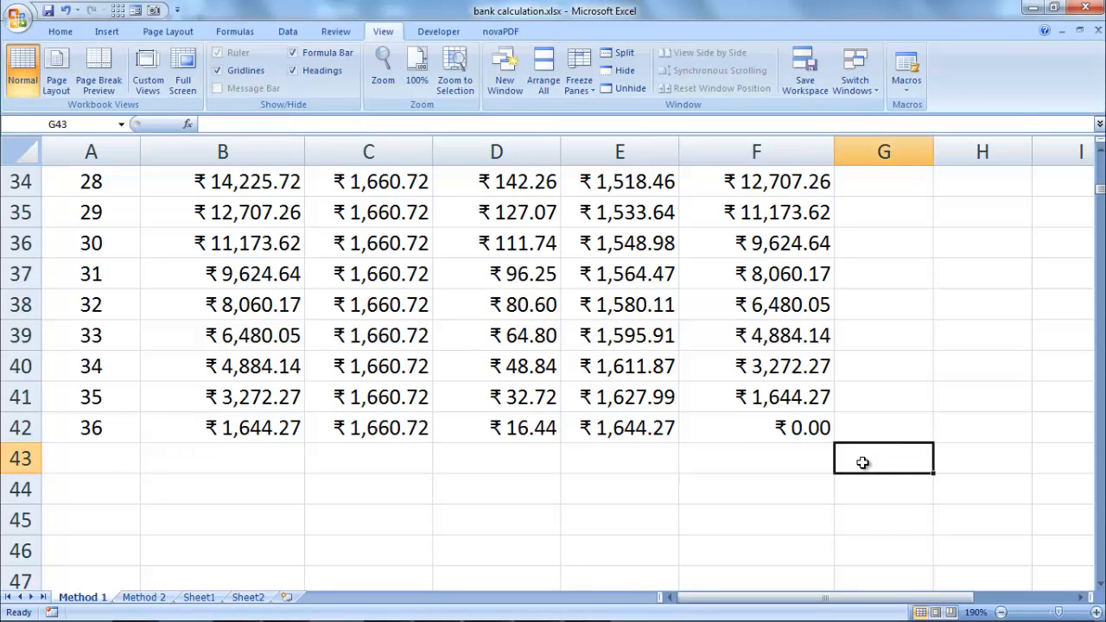
pyautogui.click(784, 429)
pyautogui.click(693, 479)
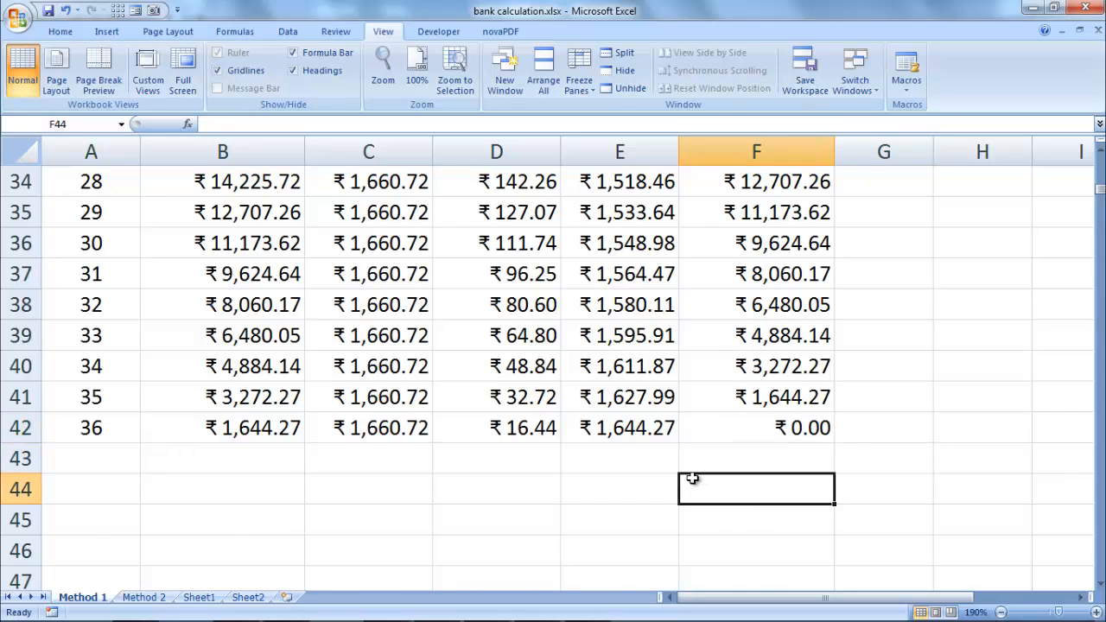
# Freeze the panes above row 7 so the loan details and column headings stay in view.
pyautogui.scroll(11, 695, 479)
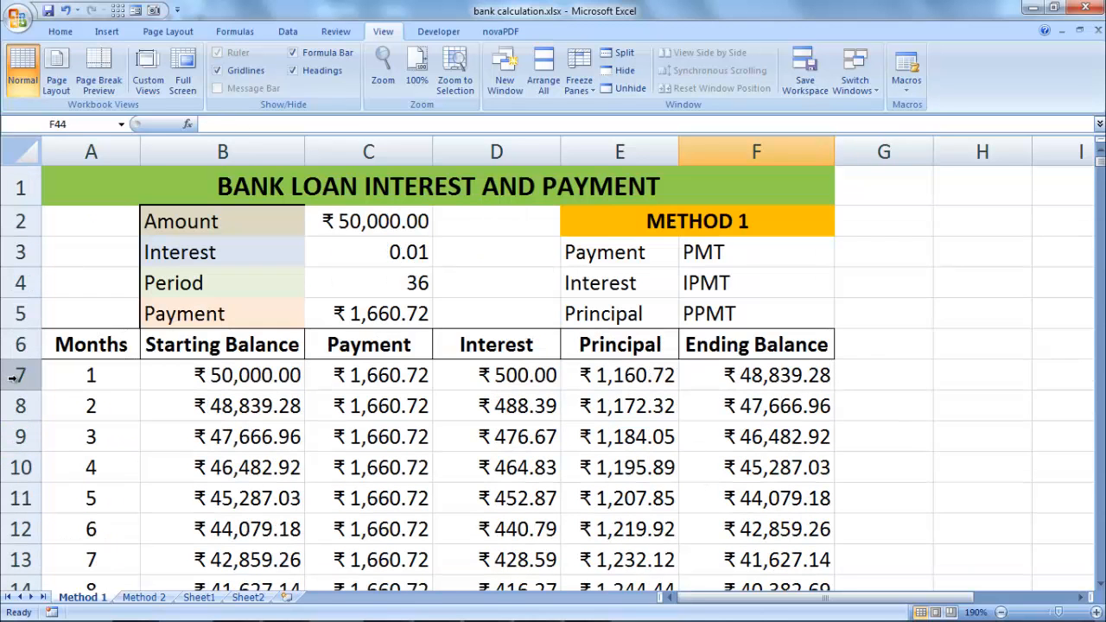
pyautogui.click(13, 375)
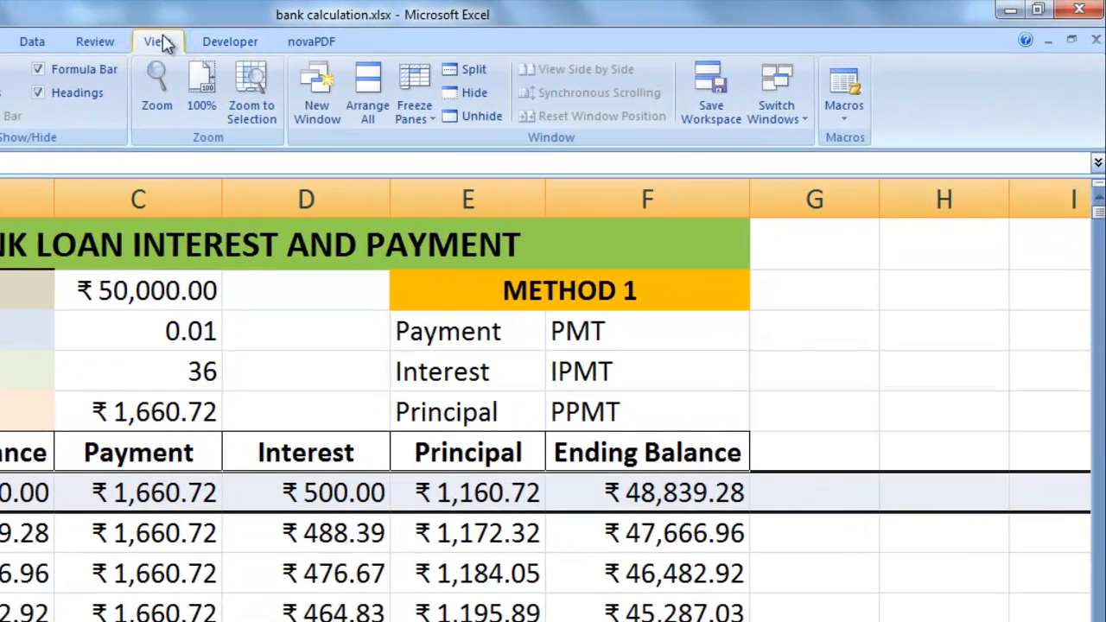
pyautogui.click(432, 121)
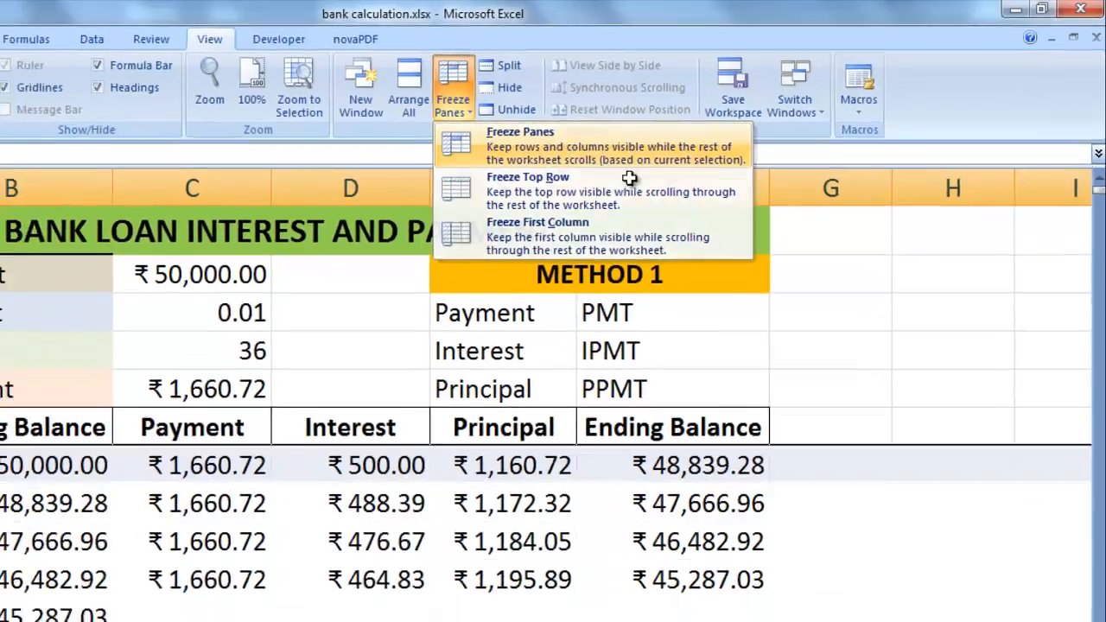
pyautogui.click(341, 542)
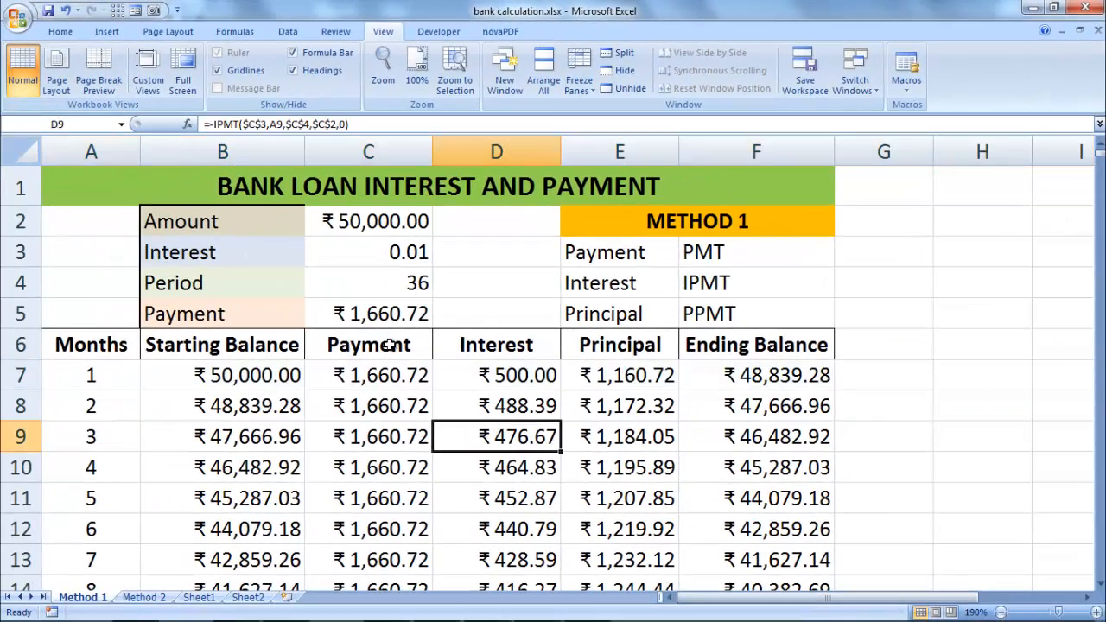
pyautogui.scroll(-2, 389, 384)
pyautogui.scroll(2, 376, 388)
# Compare the first month's Principal, Interest and Payment cells in row 7 to see how they relate.
pyautogui.click(624, 375)
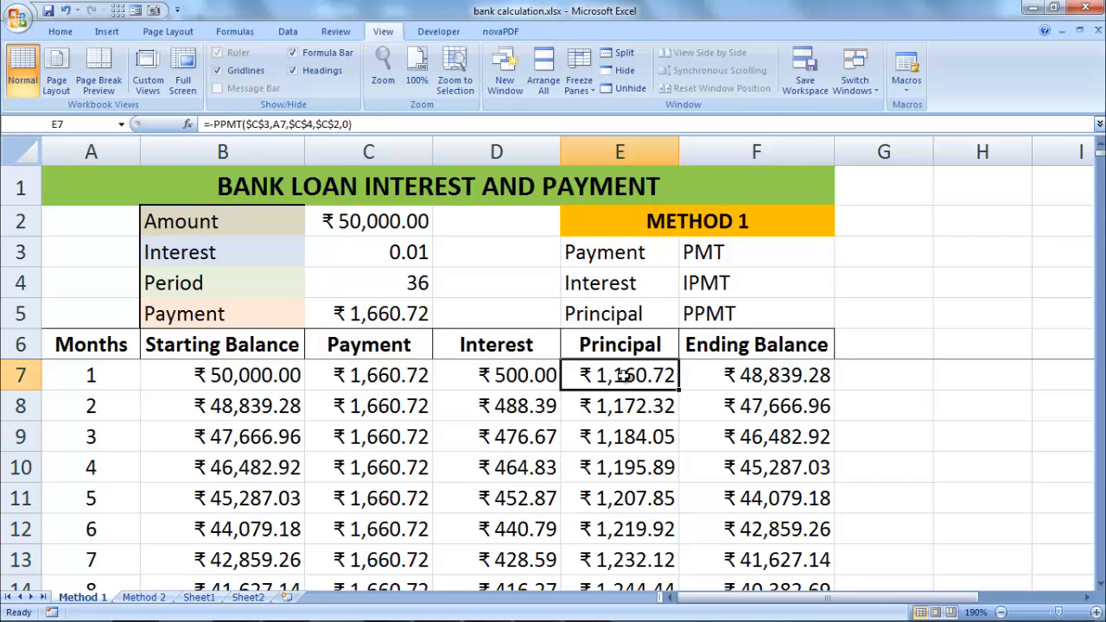
pyautogui.click(518, 375)
pyautogui.click(609, 375)
pyautogui.click(524, 375)
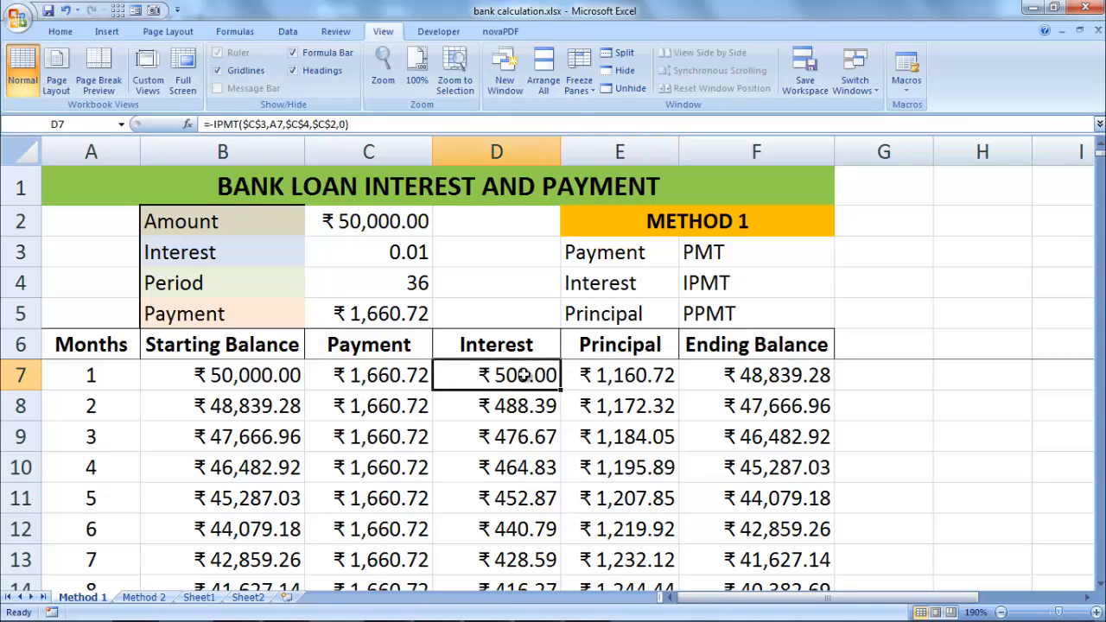
pyautogui.click(404, 383)
pyautogui.click(494, 381)
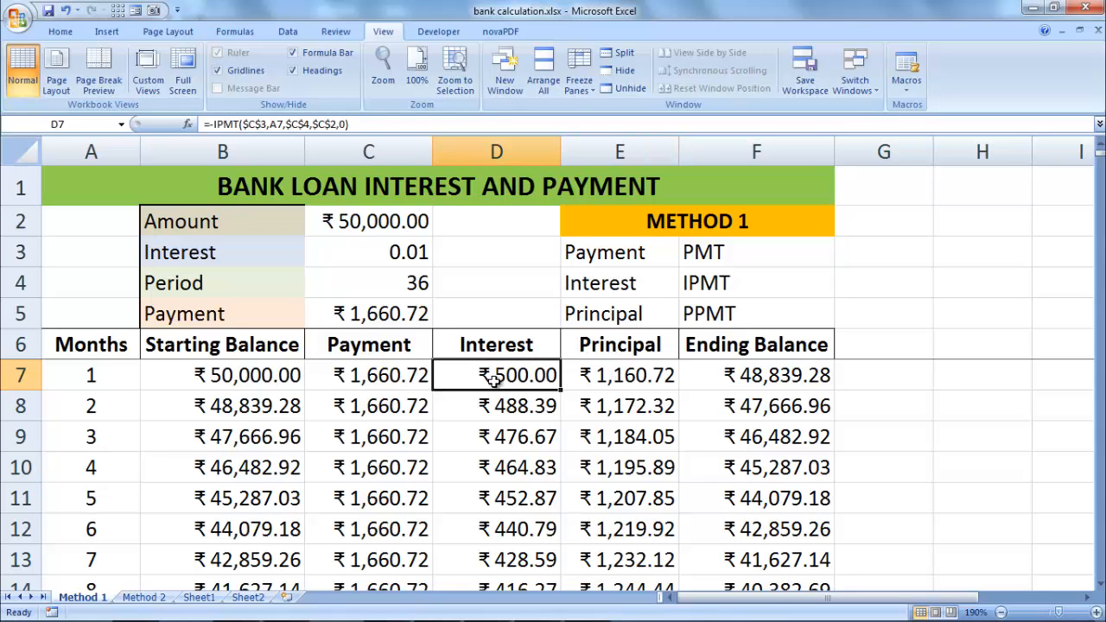
pyautogui.click(613, 377)
pyautogui.click(482, 377)
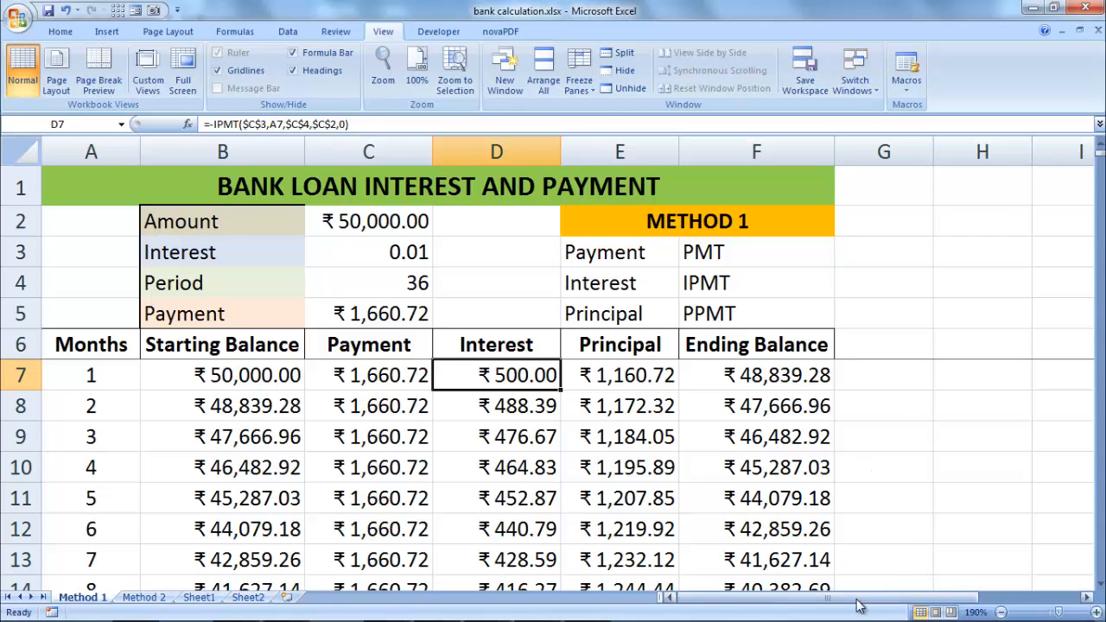
pyautogui.moveTo(855, 596); pyautogui.dragTo(881, 614)
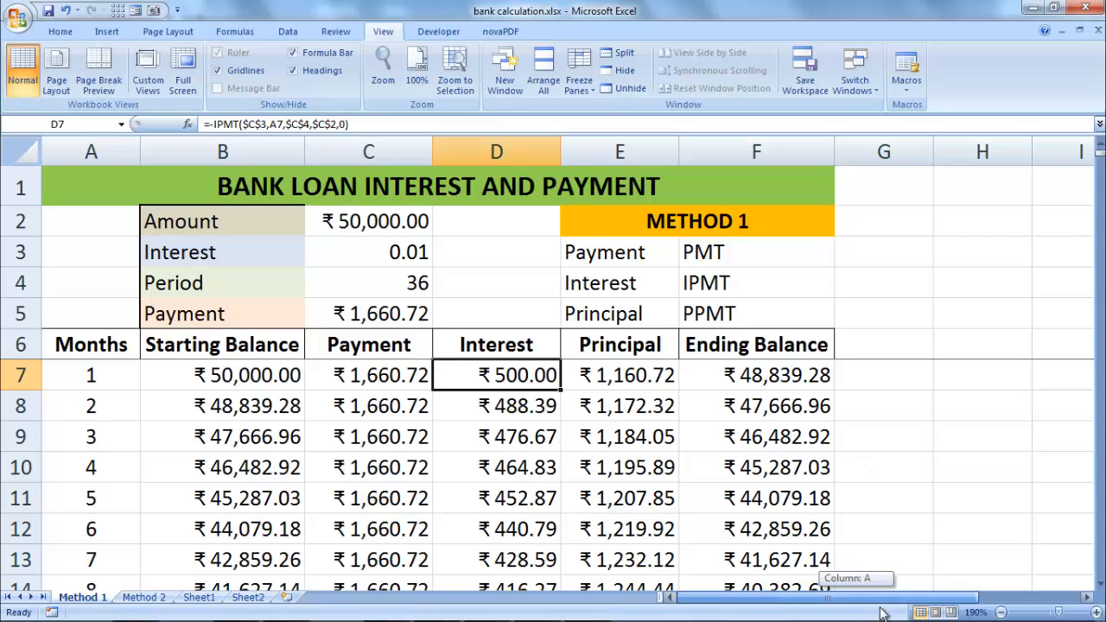
pyautogui.click(654, 407)
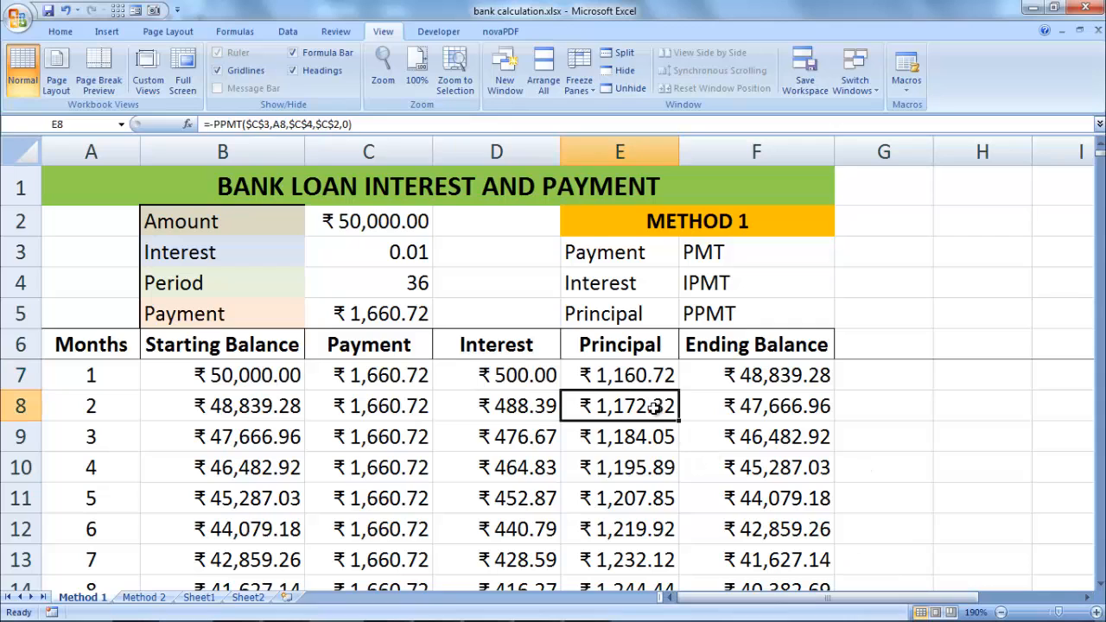
# Add the second month's Principal and Interest in G8 with the check formula =E8+D8.
pyautogui.click(905, 407)
pyautogui.write('=')
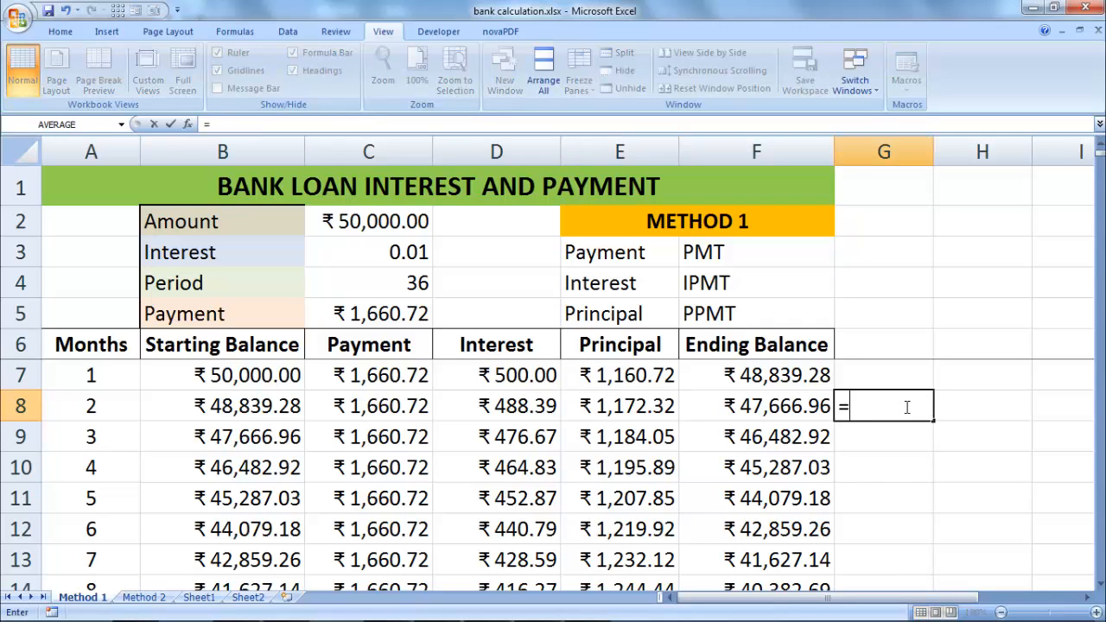
pyautogui.click(643, 406)
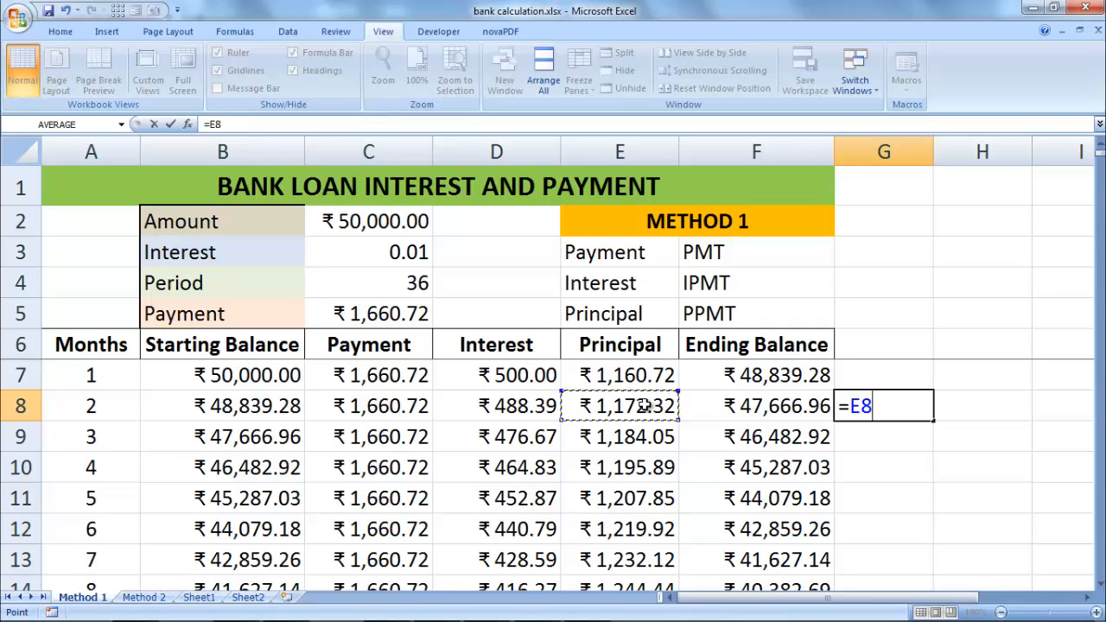
pyautogui.write('+')
pyautogui.click(531, 406)
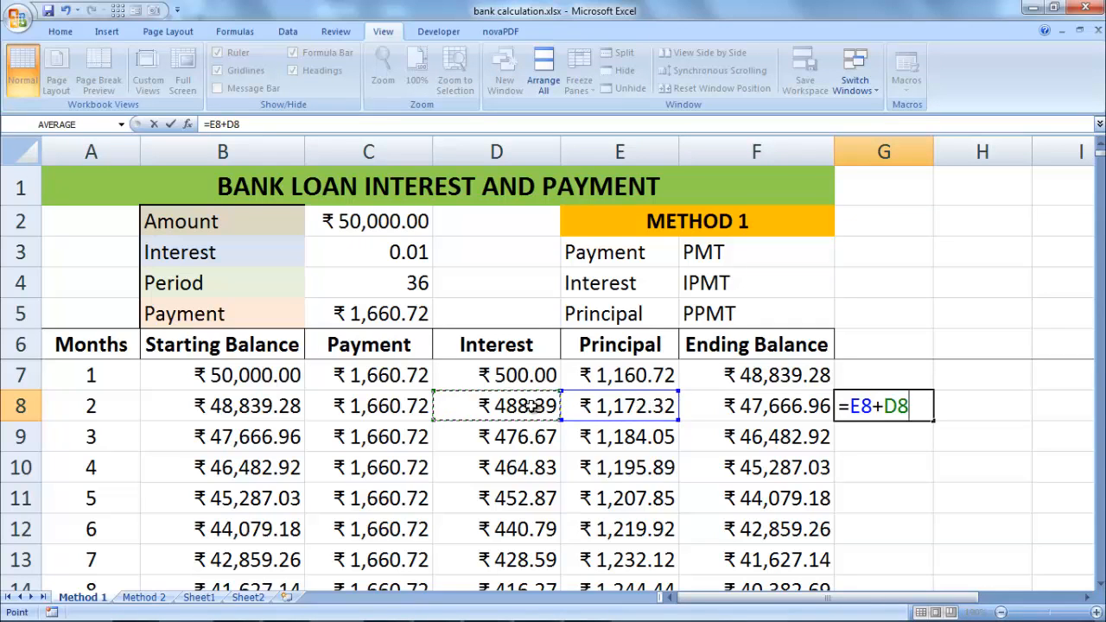
pyautogui.press('Return')
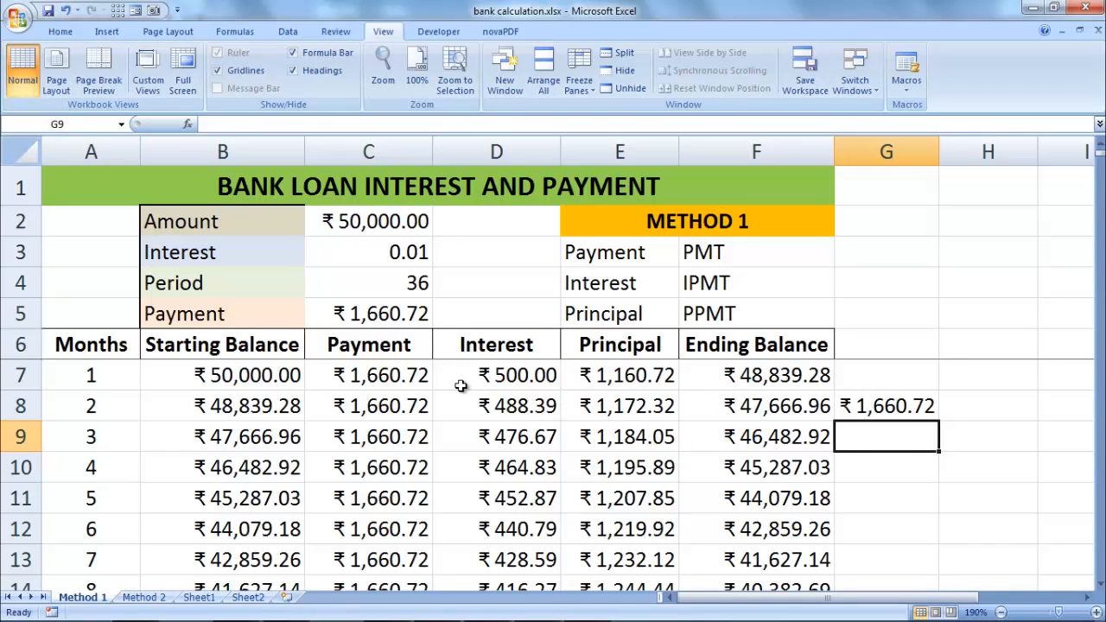
# Compare the check sum in G8 with the second month's Payment and clear G8.
pyautogui.click(865, 394)
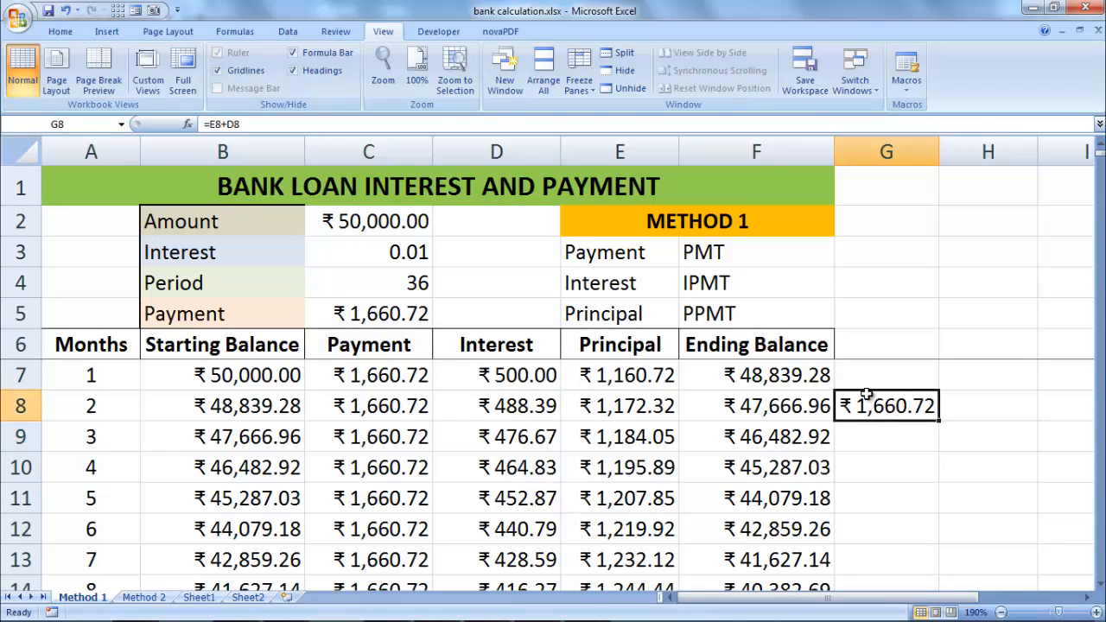
pyautogui.click(384, 414)
pyautogui.click(906, 409)
pyautogui.press('Delete')
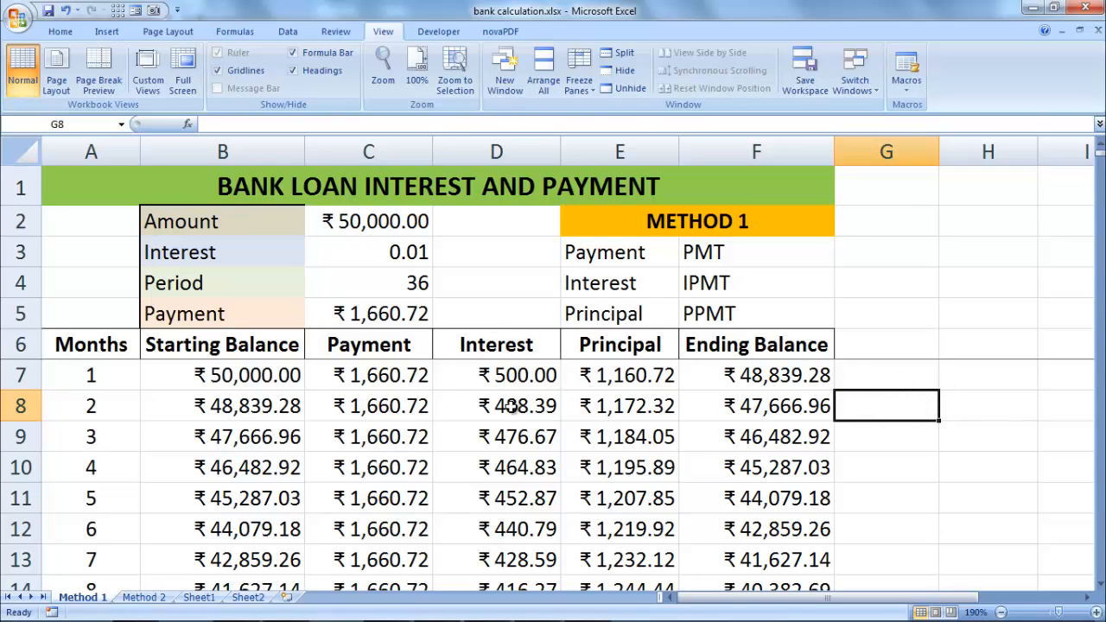
# Examine how the Interest and Principal amounts change from month to month down the schedule.
pyautogui.scroll(-3, 513, 407)
pyautogui.scroll(-3, 513, 419)
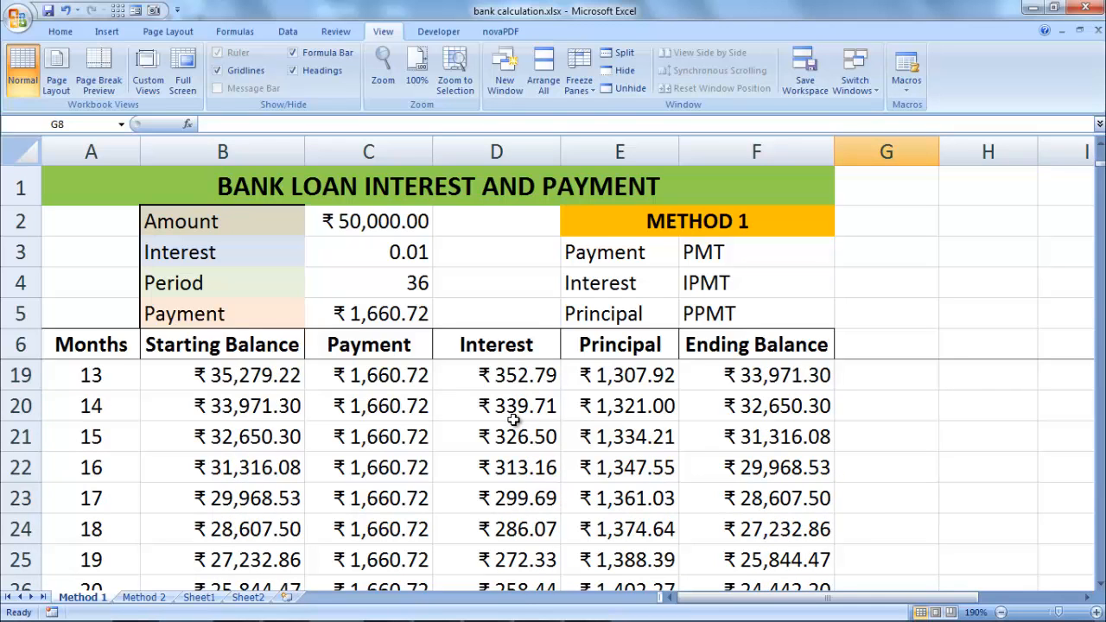
pyautogui.scroll(-1, 513, 423)
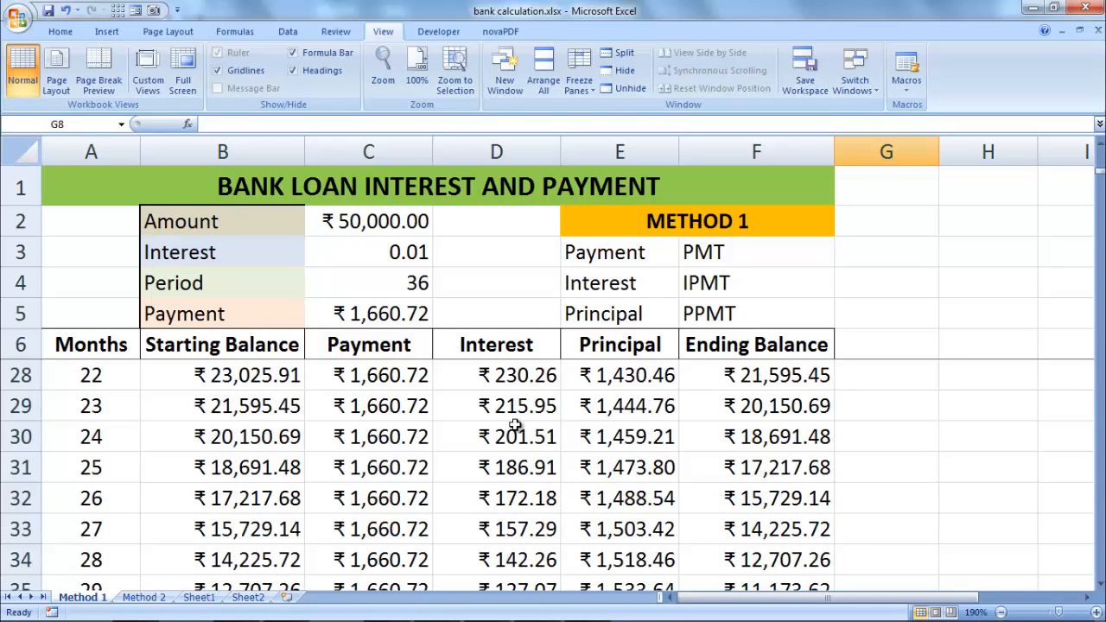
pyautogui.scroll(-4, 513, 424)
pyautogui.scroll(6, 514, 425)
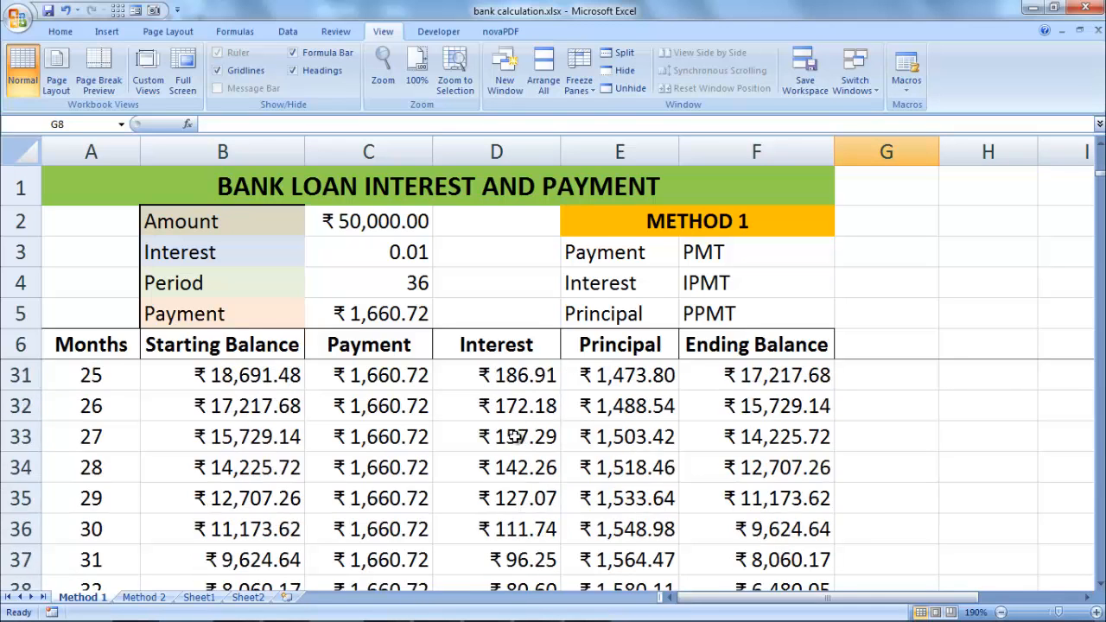
pyautogui.scroll(5, 513, 436)
pyautogui.click(633, 377)
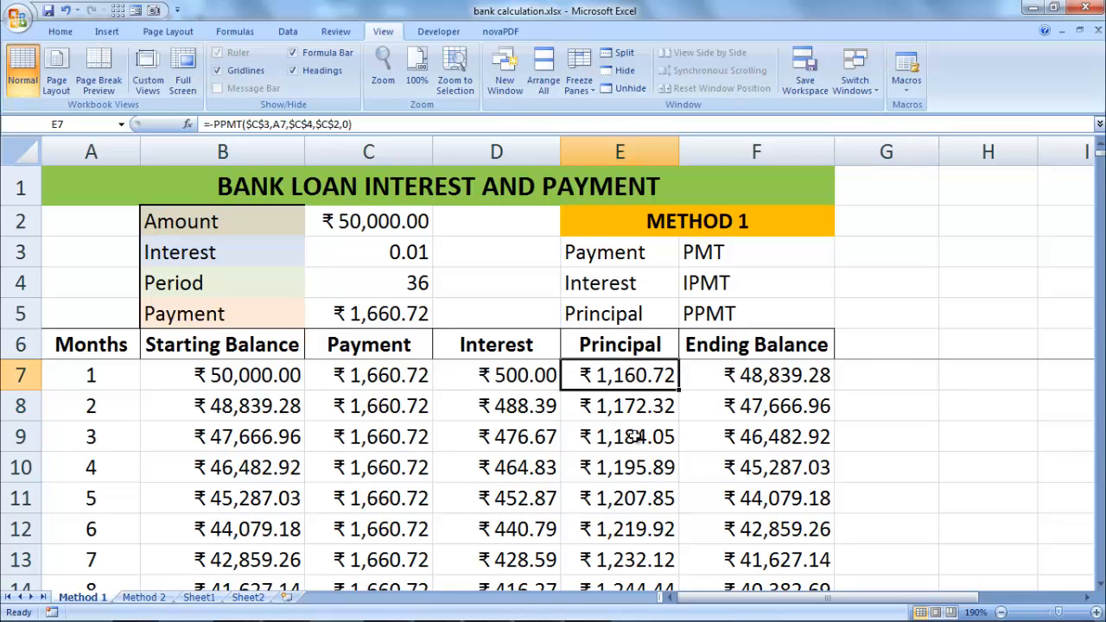
pyautogui.scroll(-1, 635, 436)
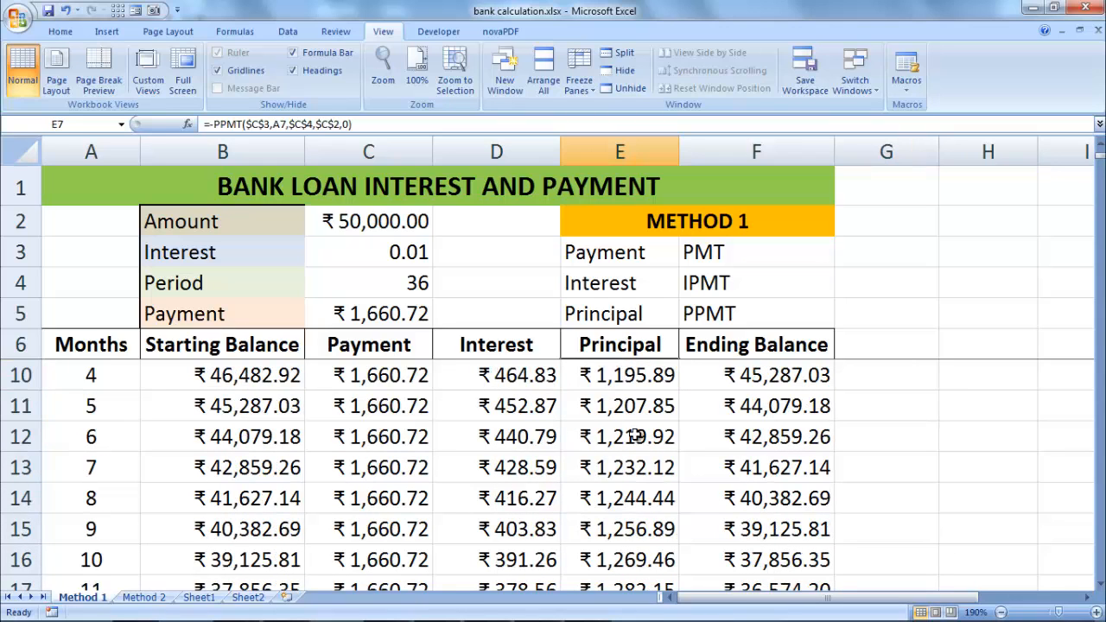
pyautogui.scroll(-6, 635, 436)
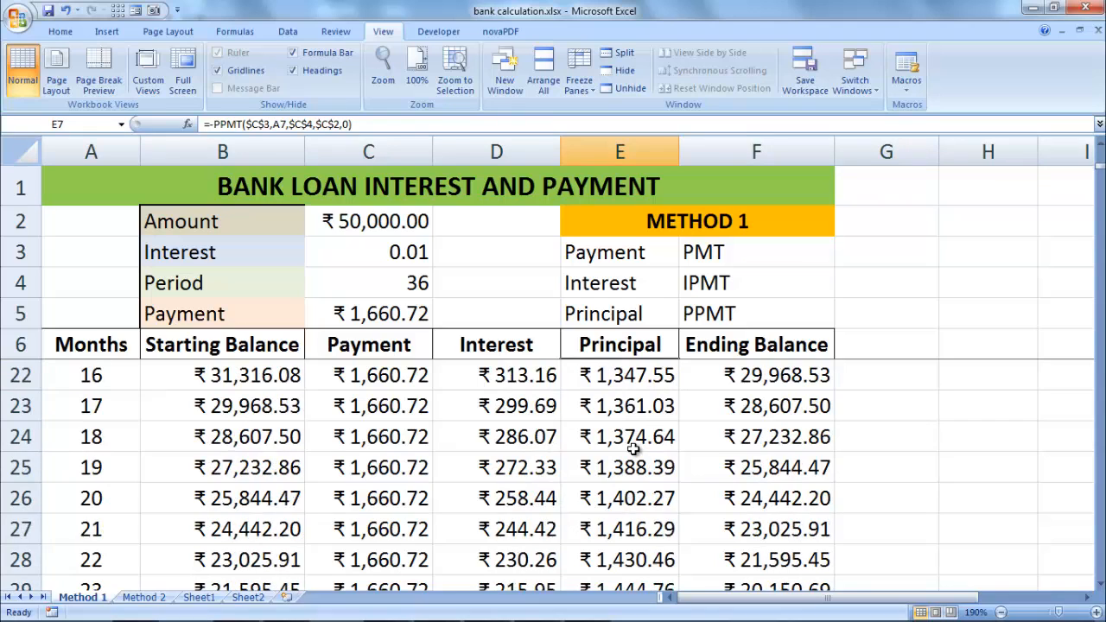
pyautogui.scroll(-1, 634, 448)
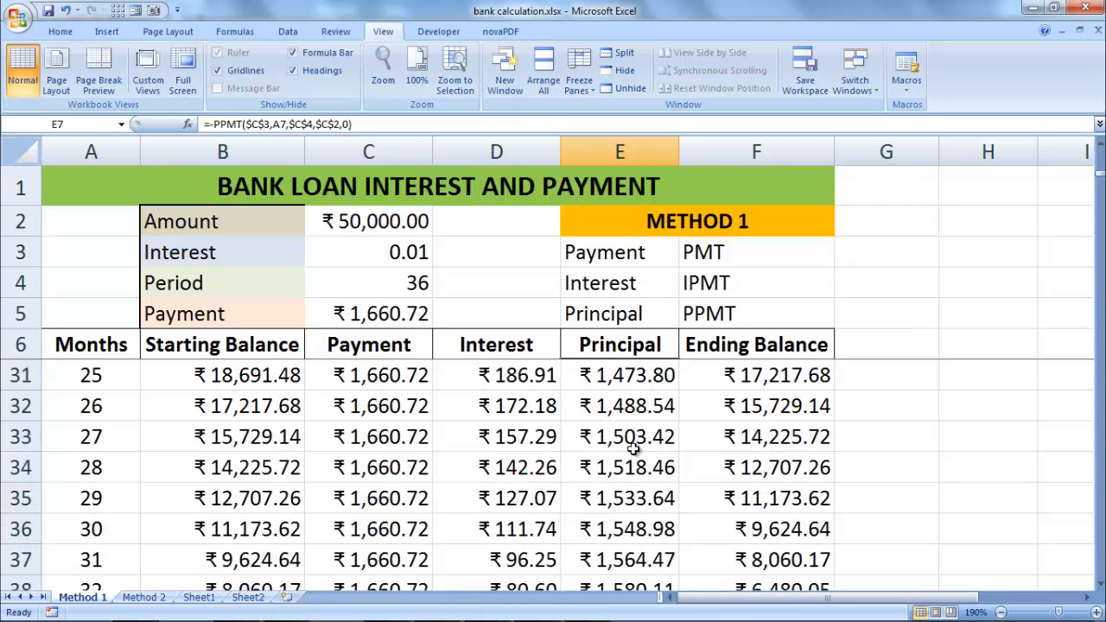
# Review the whole schedule from the first month to the Ending Balance of month 36.
pyautogui.click(869, 437)
pyautogui.scroll(8, 735, 436)
pyautogui.scroll(-11, 735, 437)
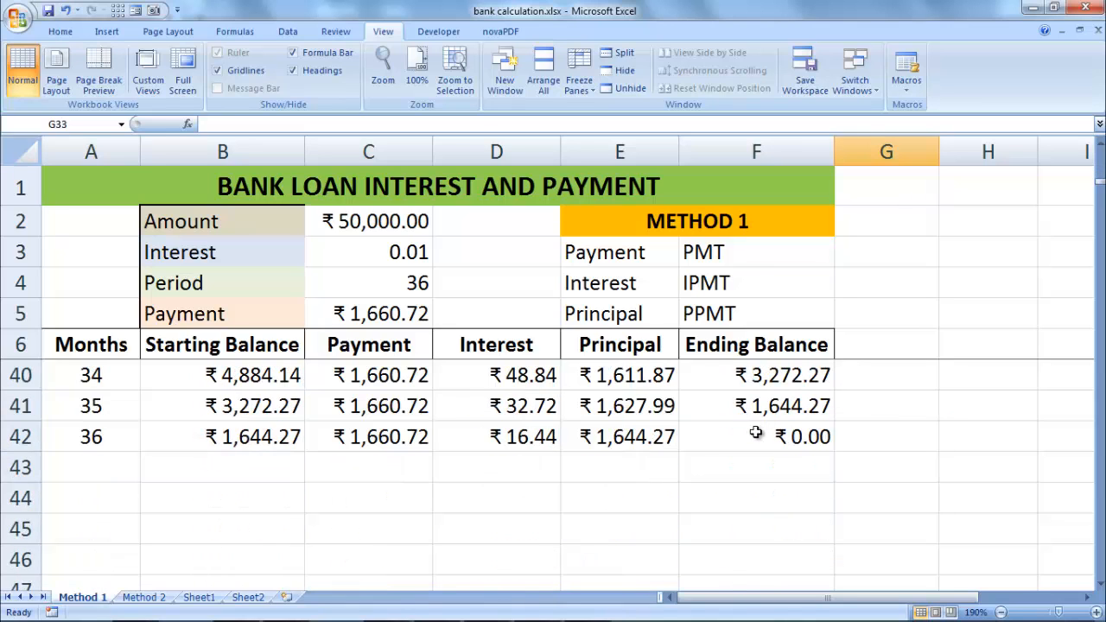
pyautogui.scroll(9, 681, 425)
pyautogui.scroll(2, 682, 425)
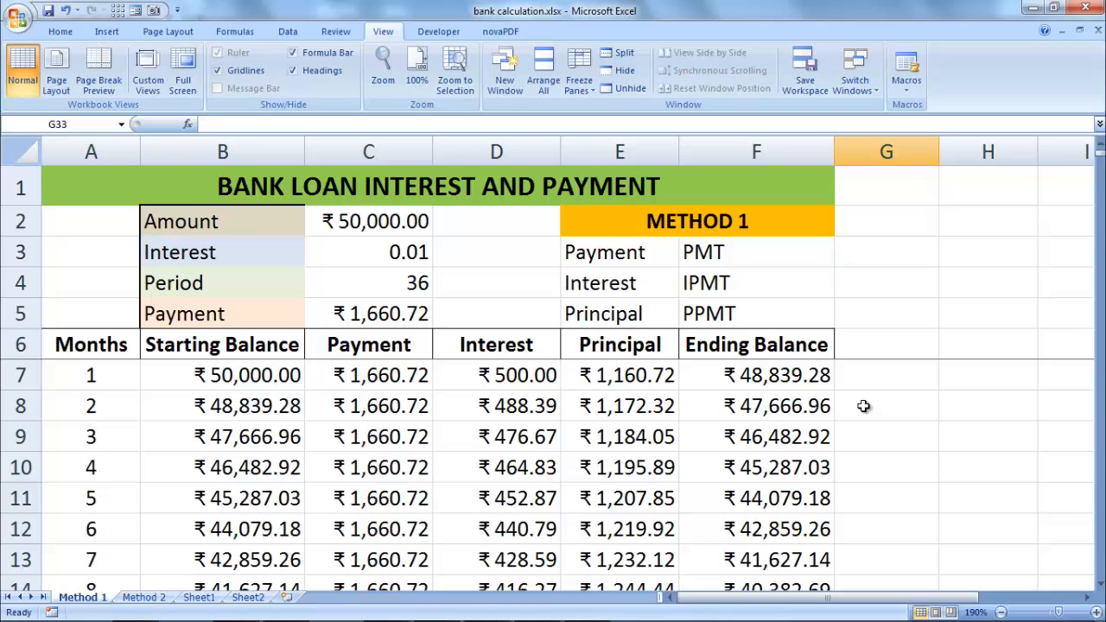
pyautogui.scroll(-12, 870, 405)
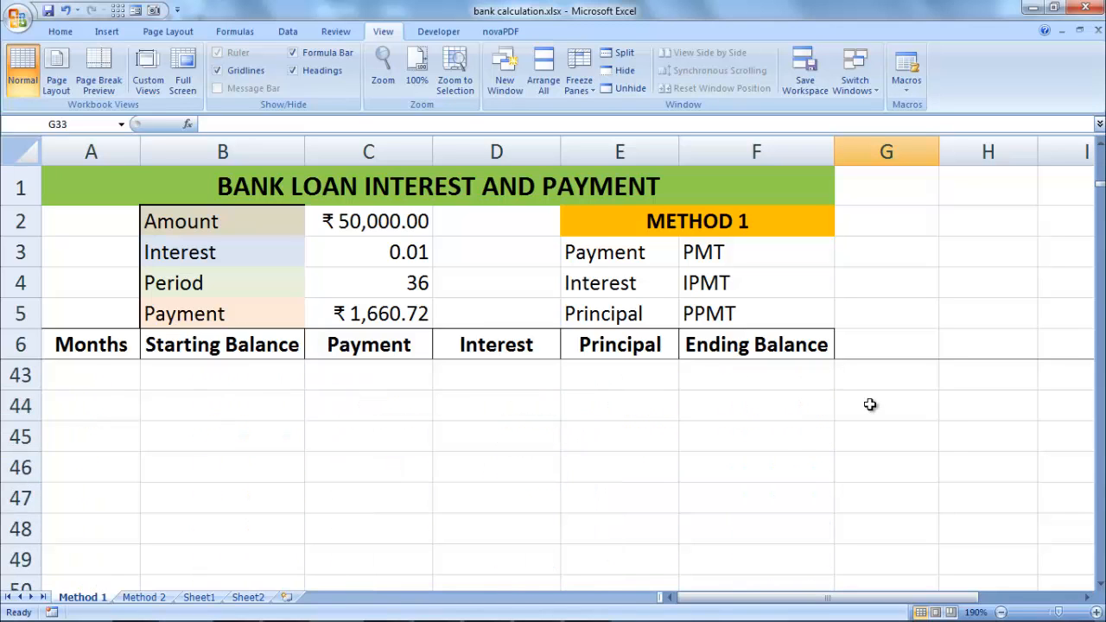
pyautogui.scroll(3, 870, 404)
pyautogui.scroll(-2, 643, 465)
pyautogui.click(636, 462)
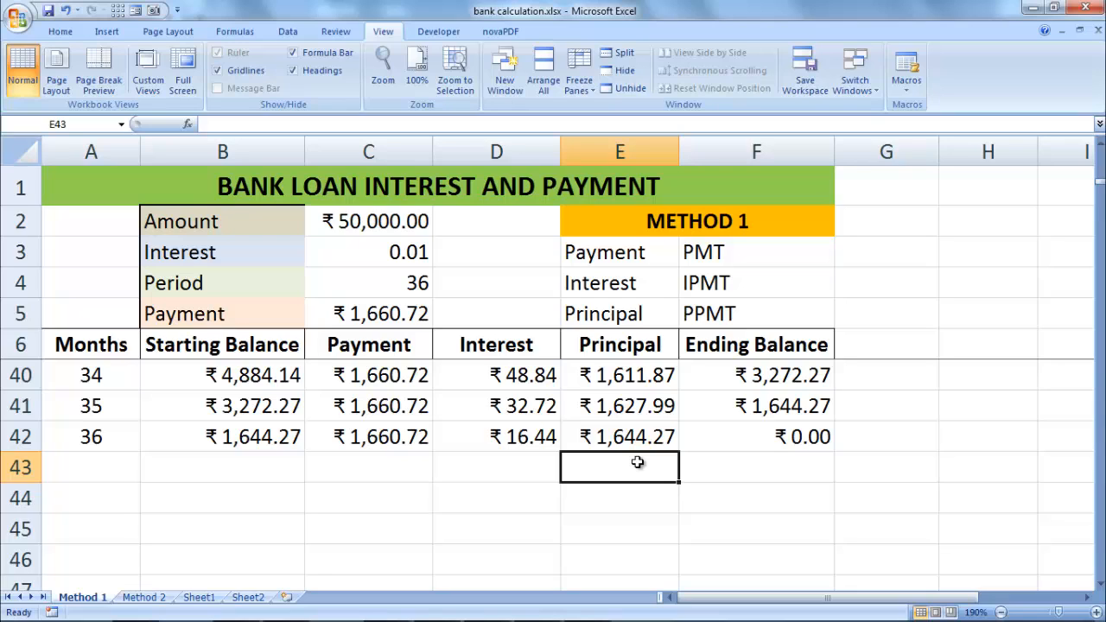
# Total the schedule's Principal in E43 with =SUM(E7:E42) and its Interest in D43 with =SUM(D7:D42).
pyautogui.hotkey('alt', '=')
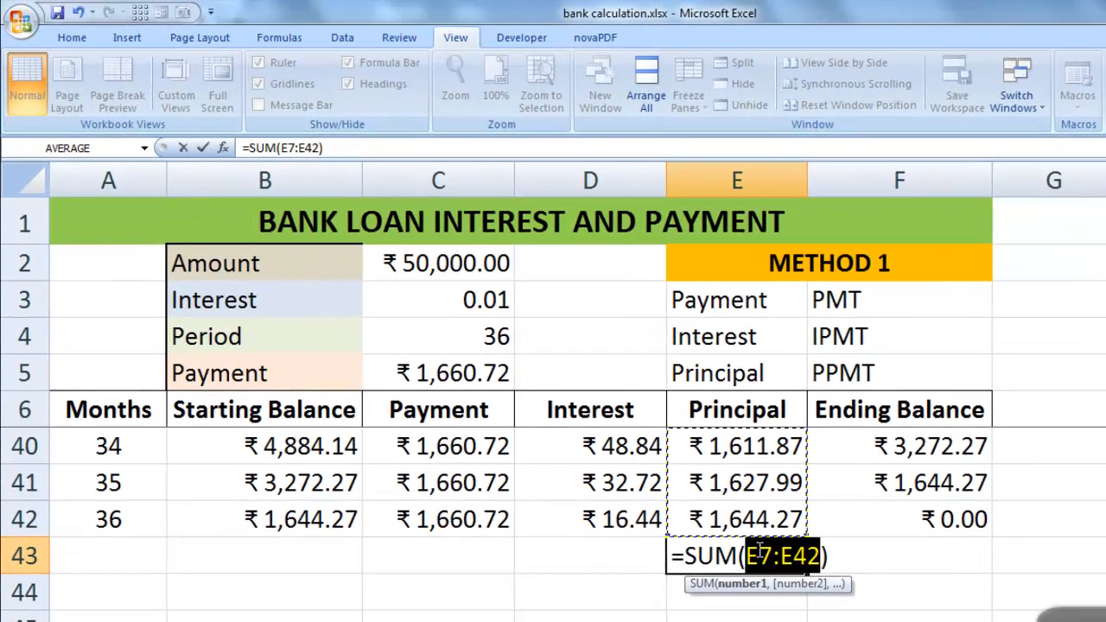
pyautogui.press('Return')
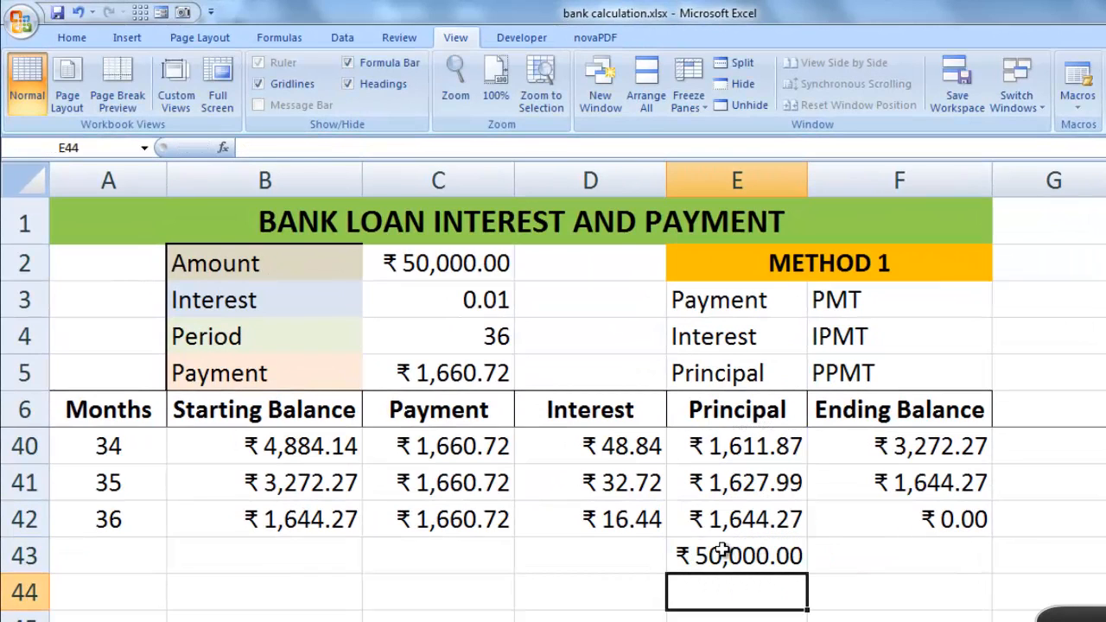
pyautogui.click(724, 553)
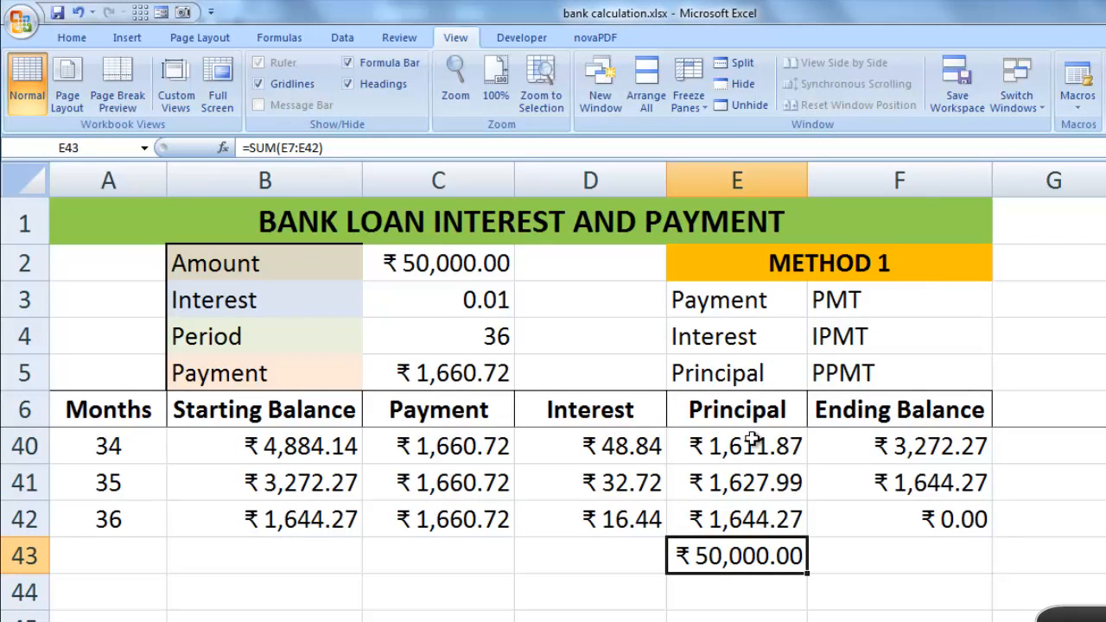
pyautogui.click(628, 554)
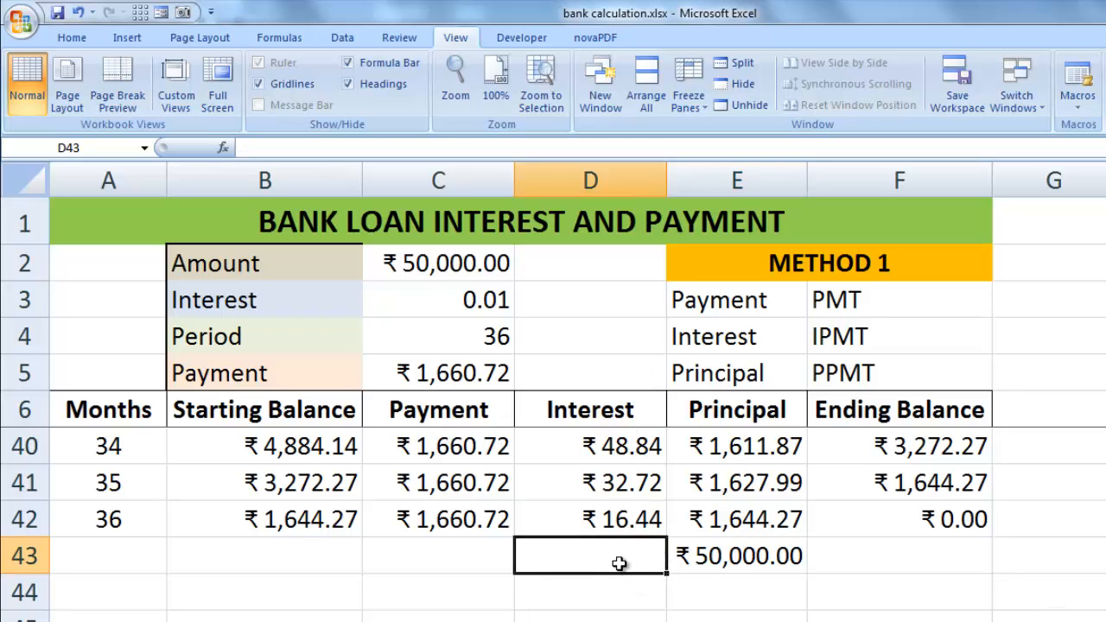
pyautogui.hotkey('alt', '=')
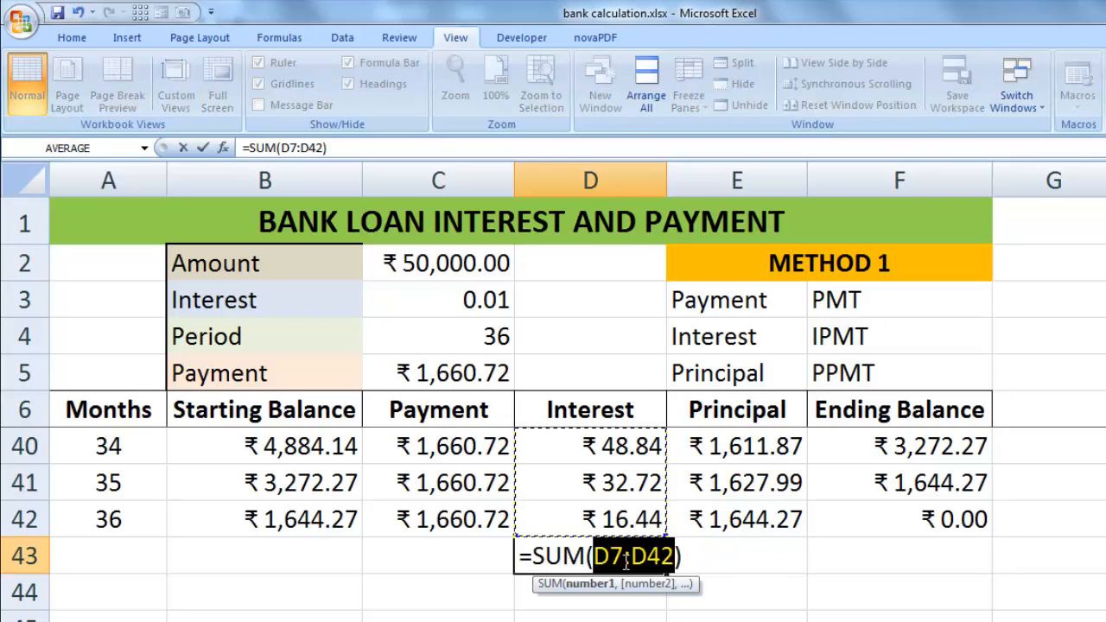
pyautogui.press('Return')
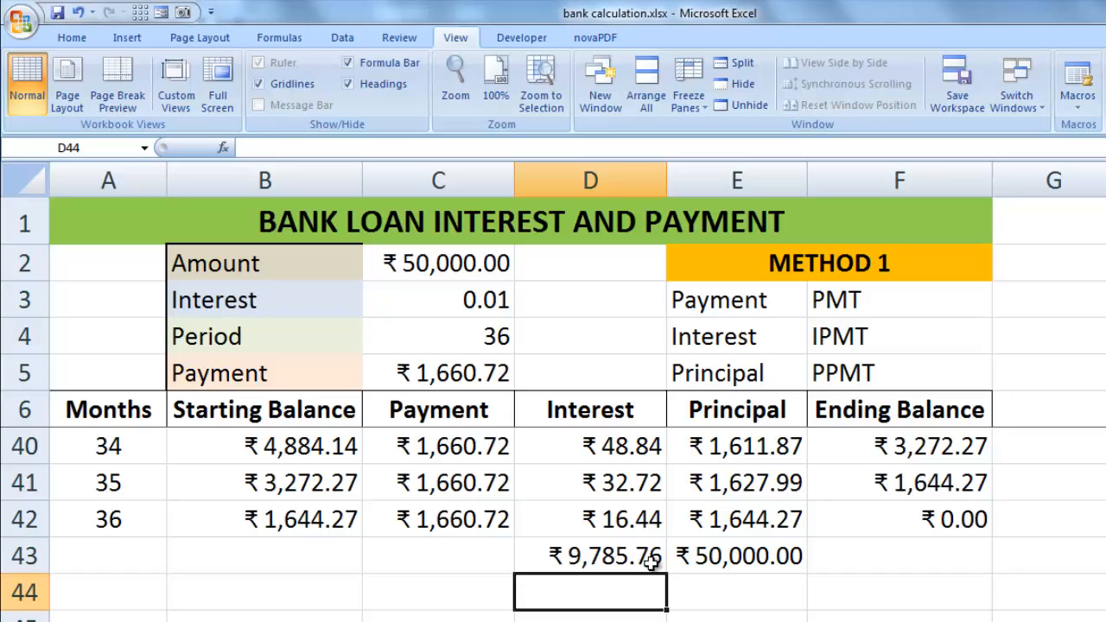
# Total the Payment column in C43 with =SUM(C7:C42) and compare it with the Interest and Principal totals.
pyautogui.click(486, 560)
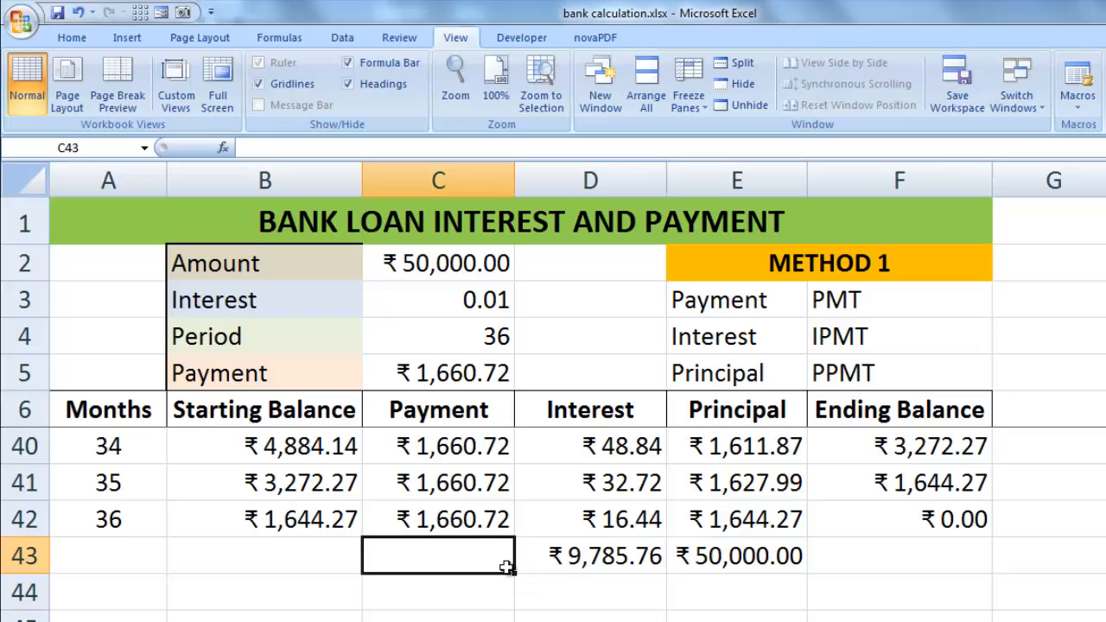
pyautogui.hotkey('alt', '=')
pyautogui.press('Return')
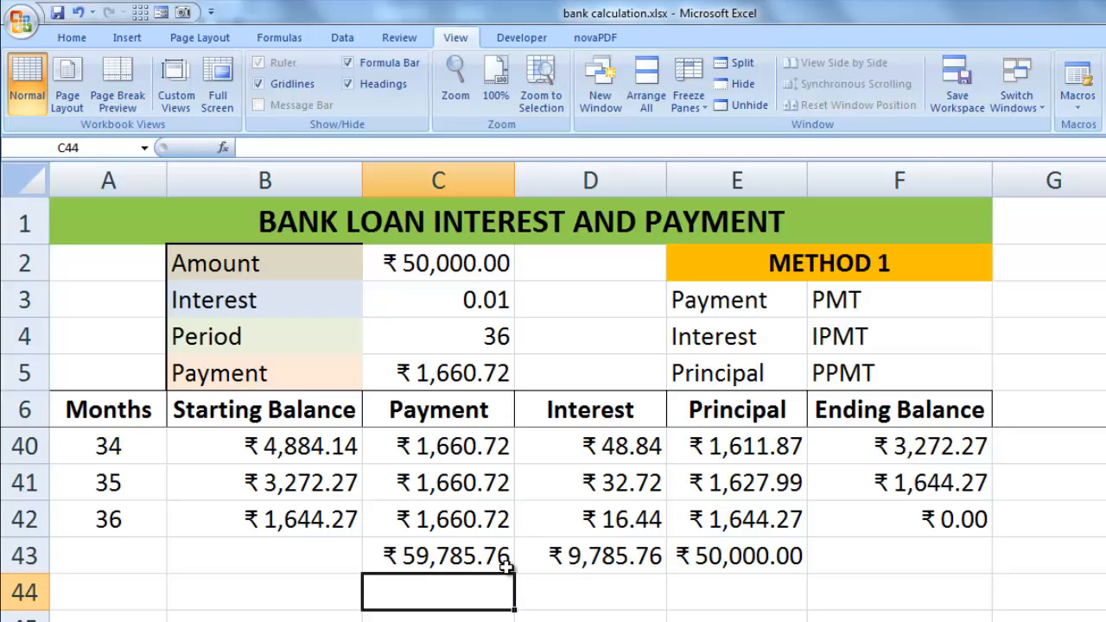
pyautogui.click(458, 560)
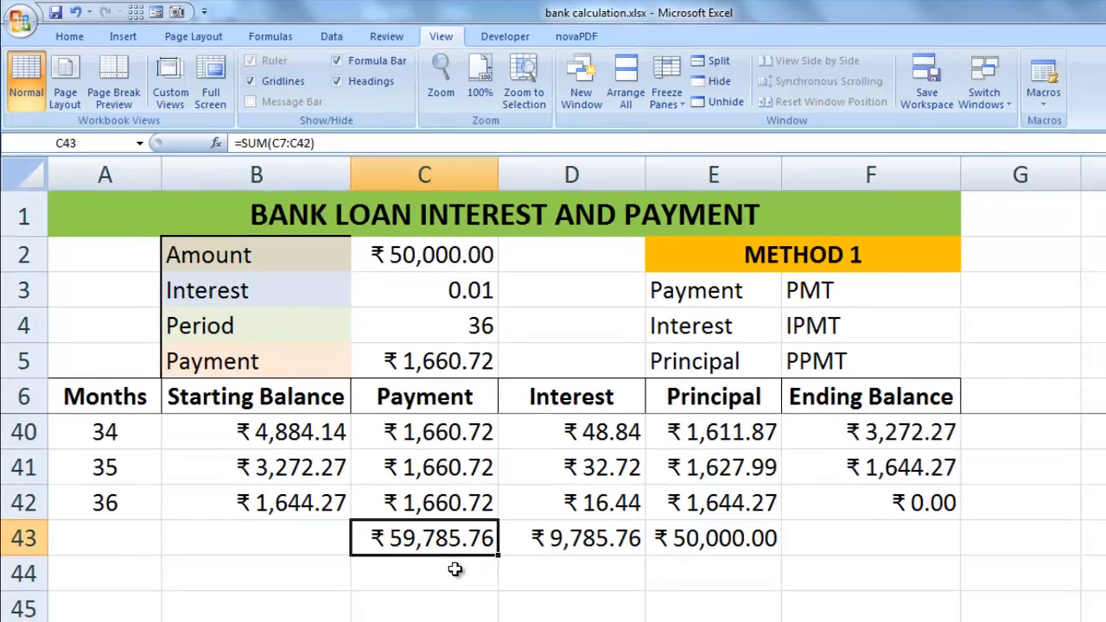
# Unfreeze the panes so that the loan details and heading rows scroll with the schedule.
pyautogui.scroll(11, 417, 478)
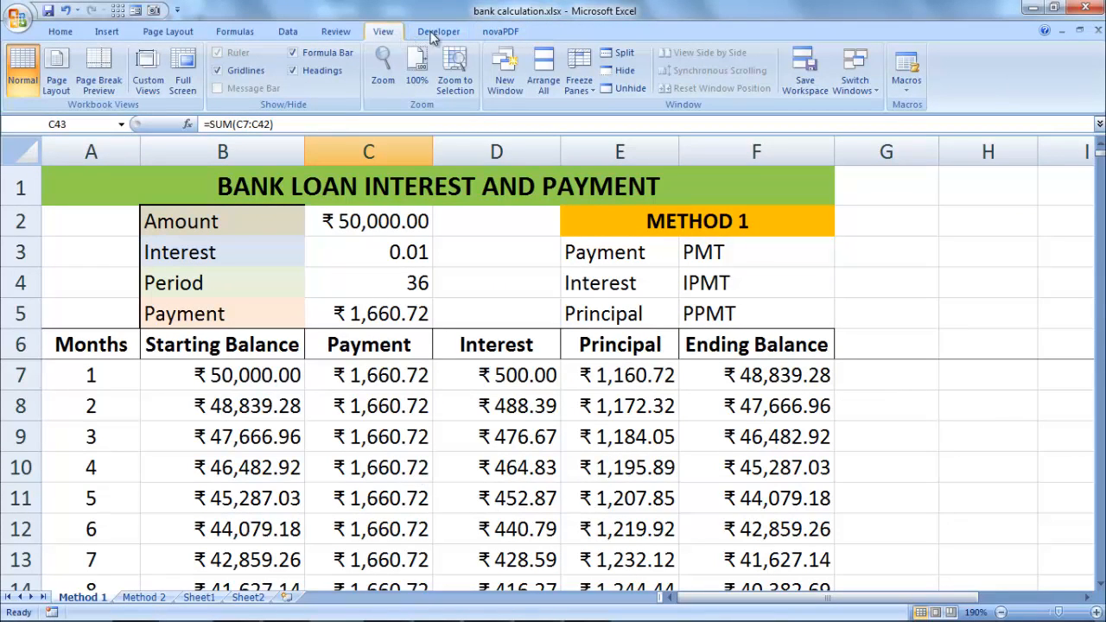
pyautogui.click(590, 92)
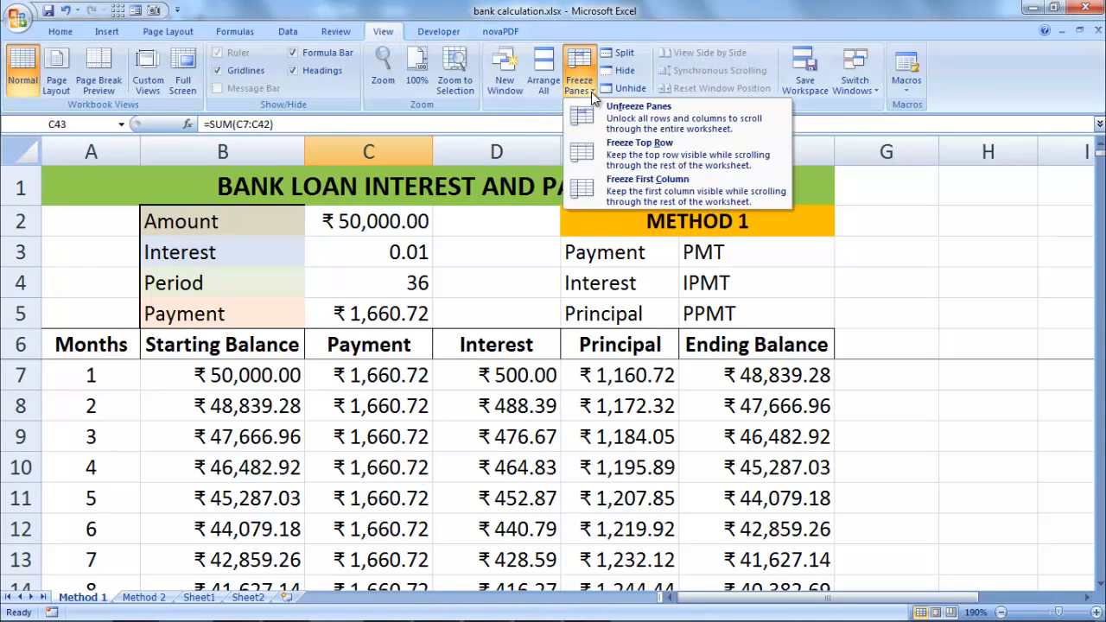
pyautogui.click(623, 116)
pyautogui.click(298, 409)
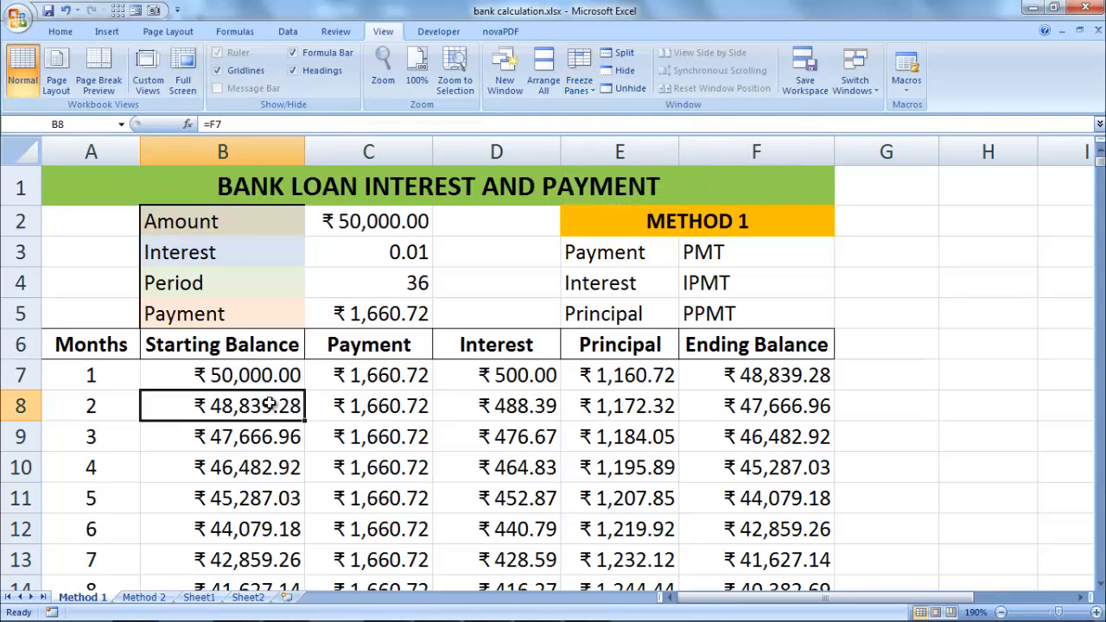
pyautogui.scroll(-2, 300, 395)
pyautogui.scroll(2, 299, 395)
# Set the loan Amount in C2 to 80000 and change the annual rate in the Interest formula in C3 to 10%.
pyautogui.click(348, 223)
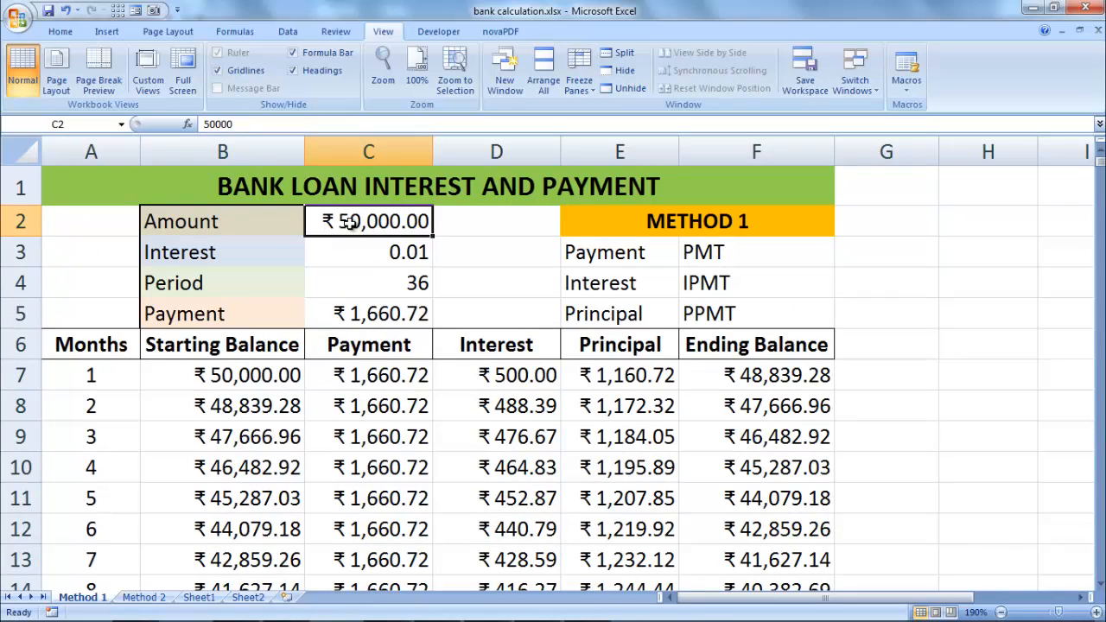
pyautogui.doubleClick(348, 223)
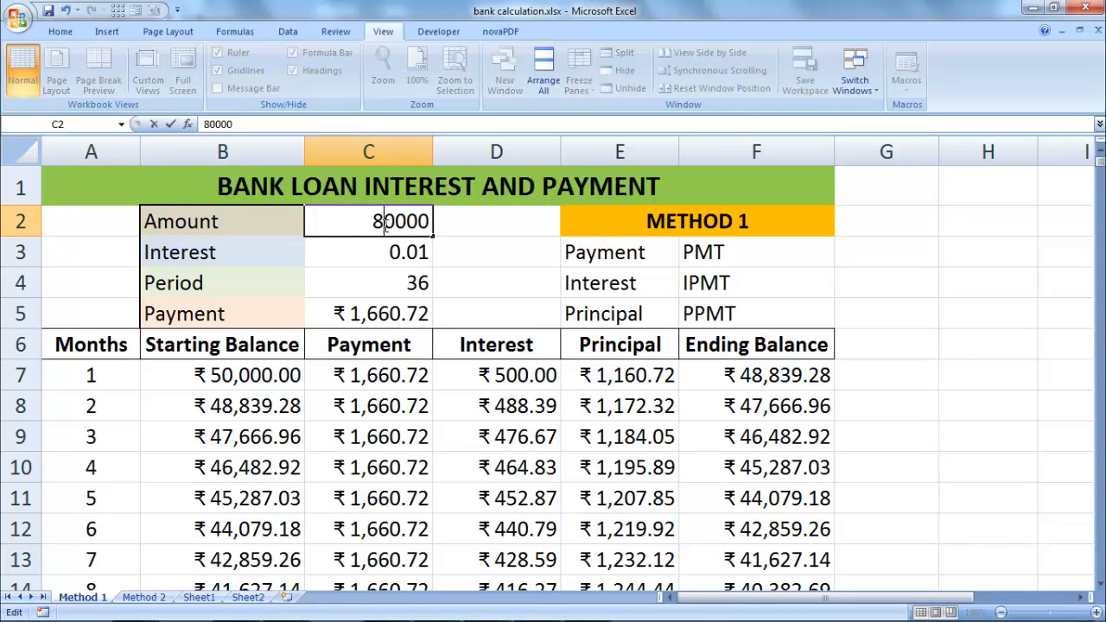
pyautogui.write('8')
pyautogui.press('Return')
pyautogui.doubleClick(337, 252)
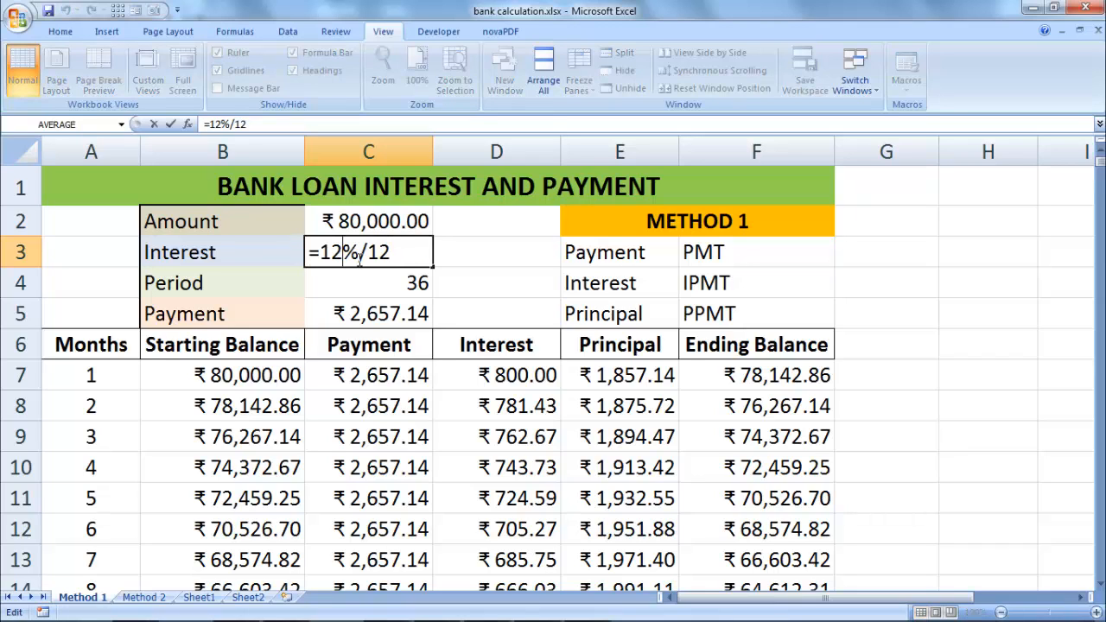
pyautogui.press('BackSpace')
pyautogui.press('Return')
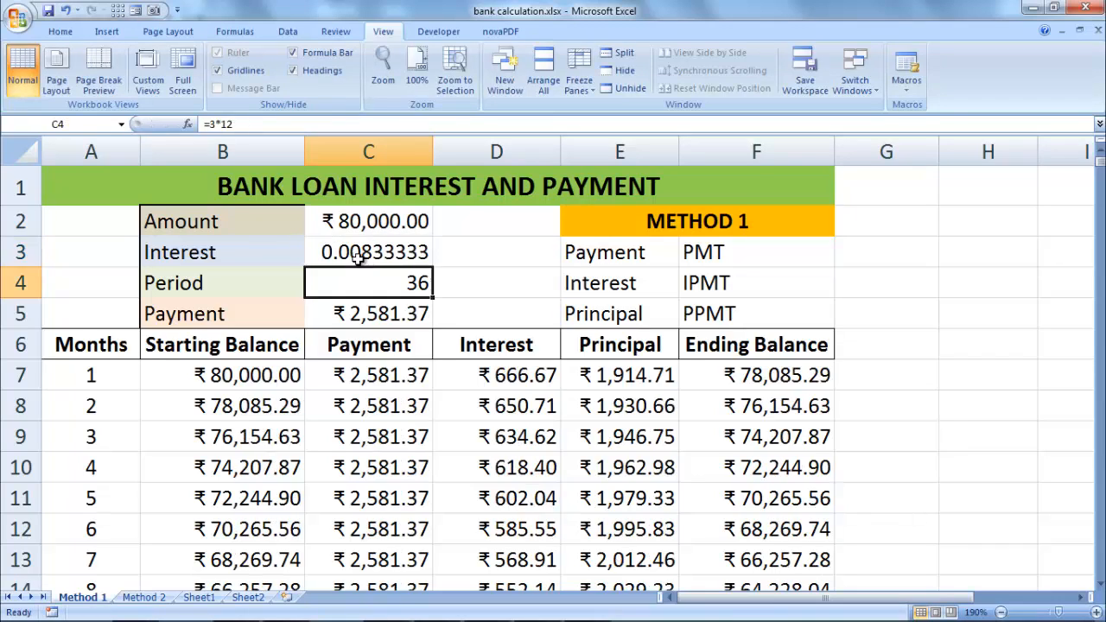
# Change the Period formula in C4 to =4*12 for a four-year loan.
pyautogui.doubleClick(417, 282)
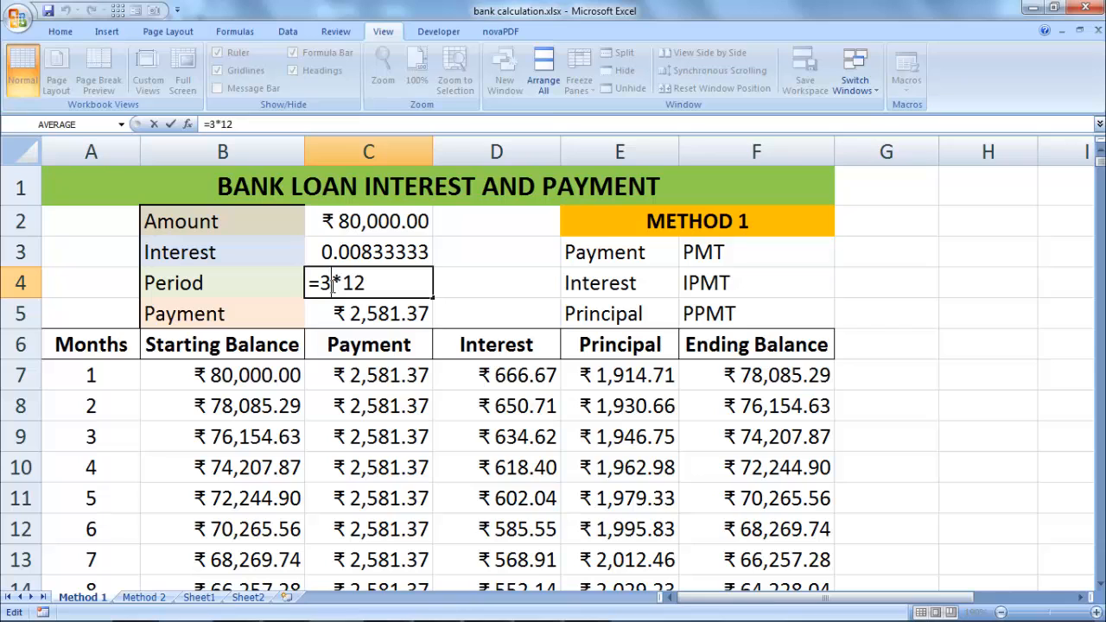
pyautogui.press('BackSpace')
pyautogui.write('4')
pyautogui.press('Return')
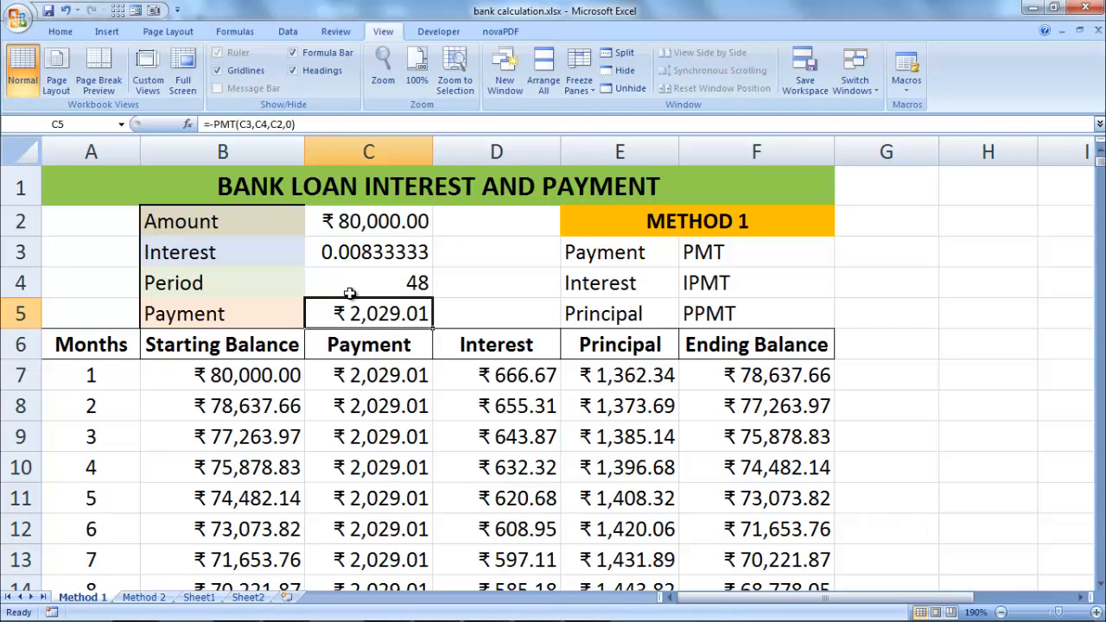
# Clear all contents and formatting from B43:F44, removing the column totals below month 36.
pyautogui.scroll(-11, 434, 372)
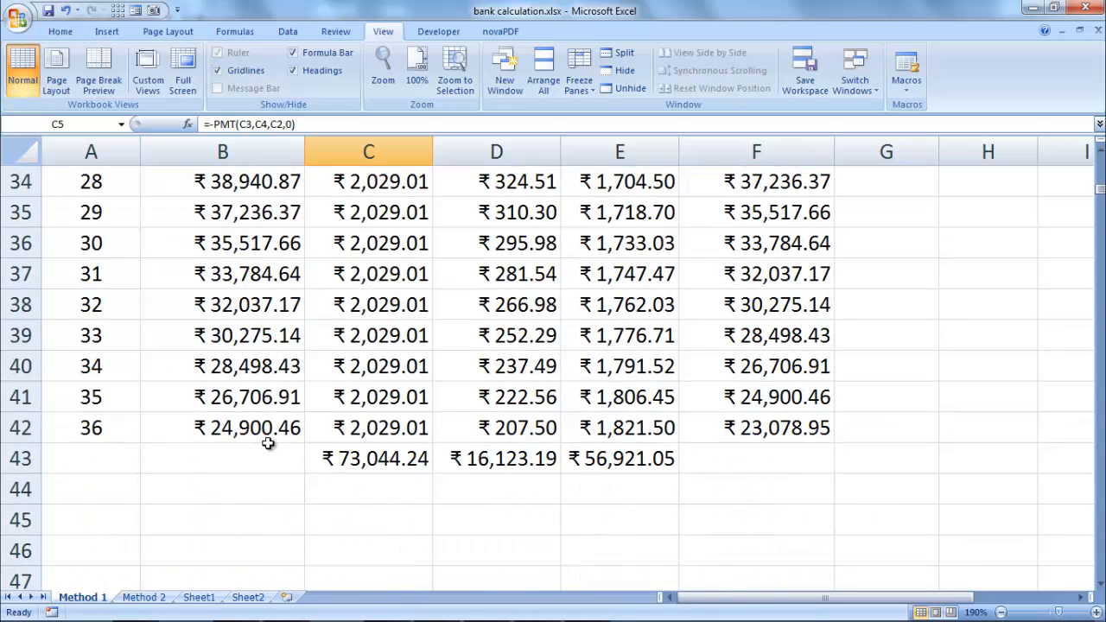
pyautogui.moveTo(298, 462); pyautogui.dragTo(750, 482)
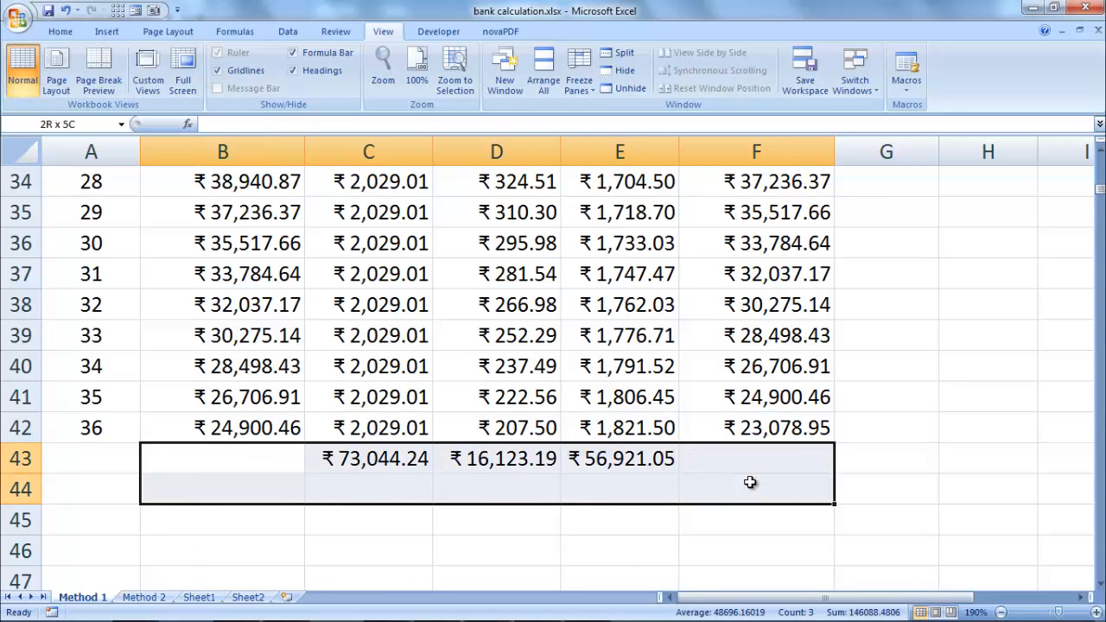
pyautogui.click(61, 31)
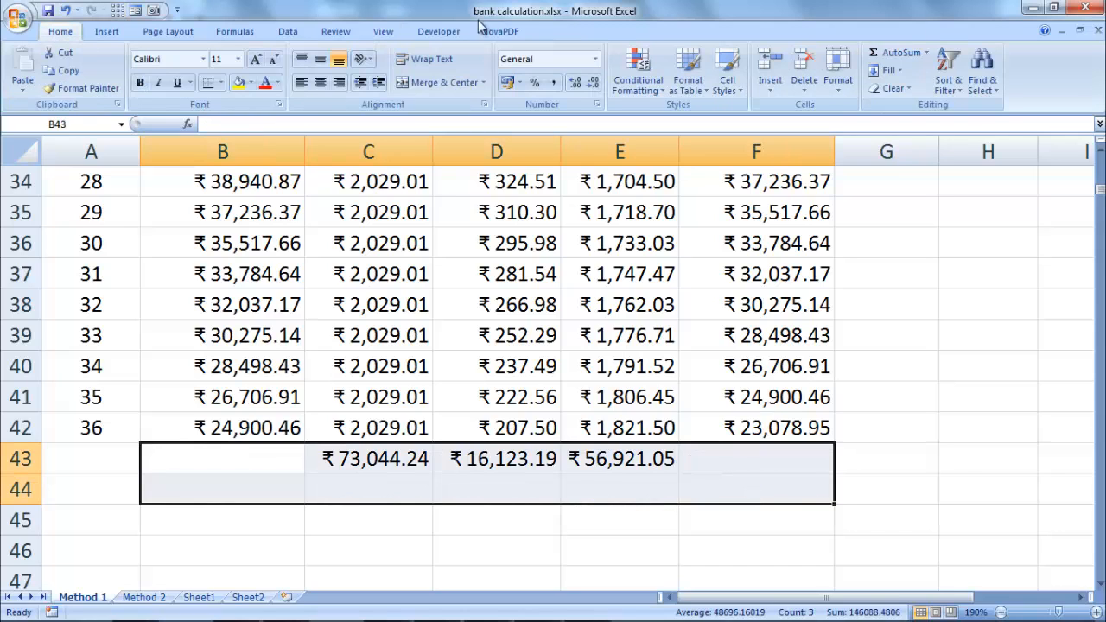
pyautogui.click(889, 88)
pyautogui.click(903, 109)
pyautogui.click(629, 451)
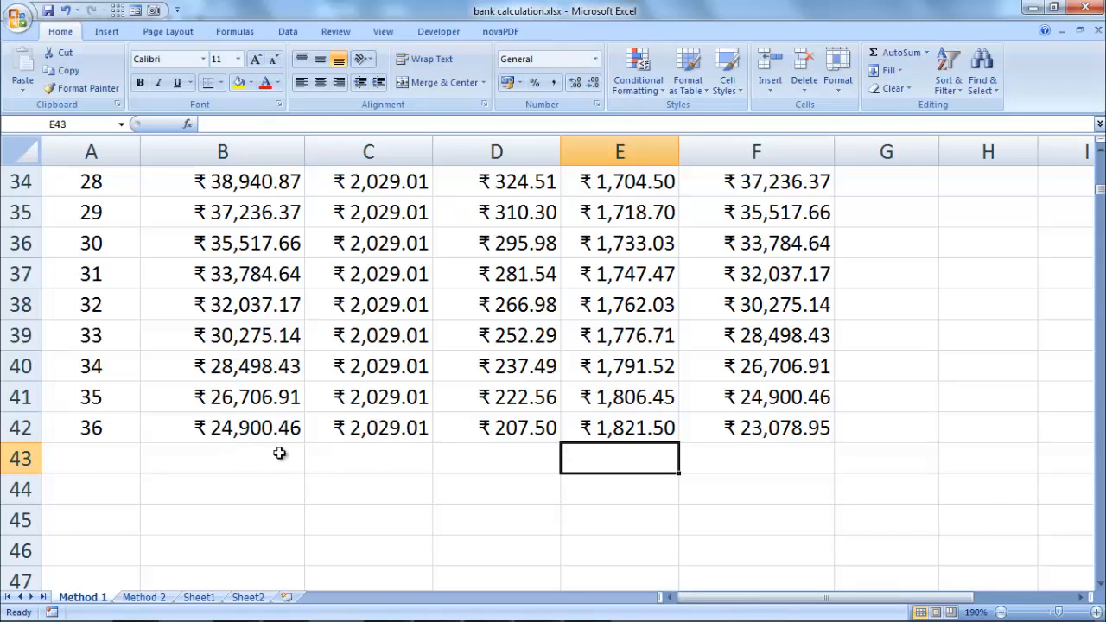
# Extend the Months series from 35 and 36 in A41:A42 down to 48 in A54.
pyautogui.click(109, 453)
pyautogui.click(102, 430)
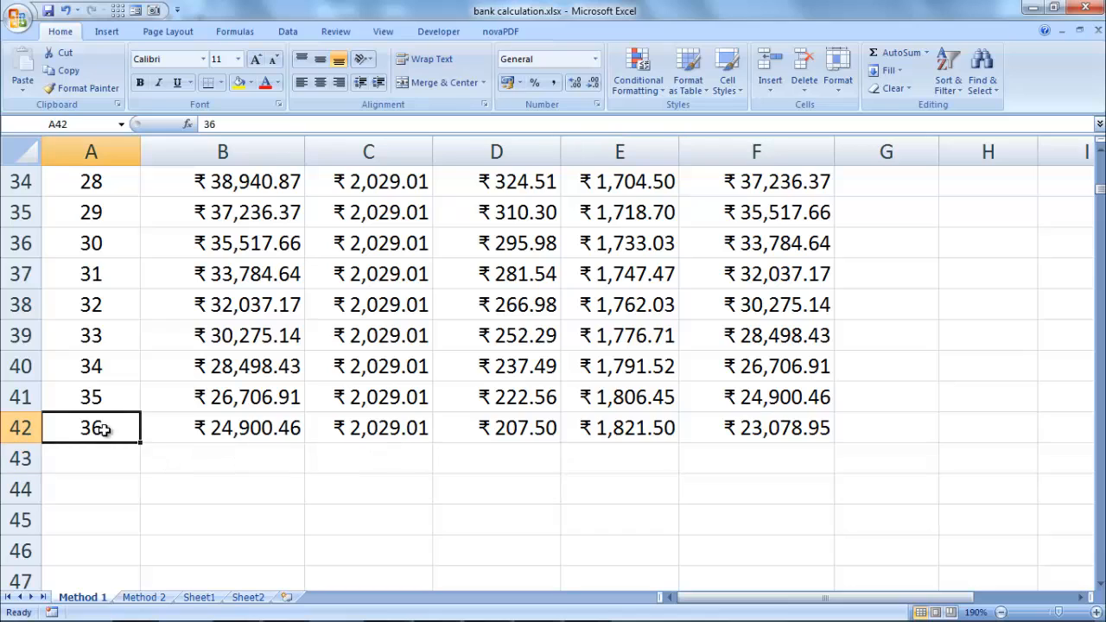
pyautogui.click(105, 397)
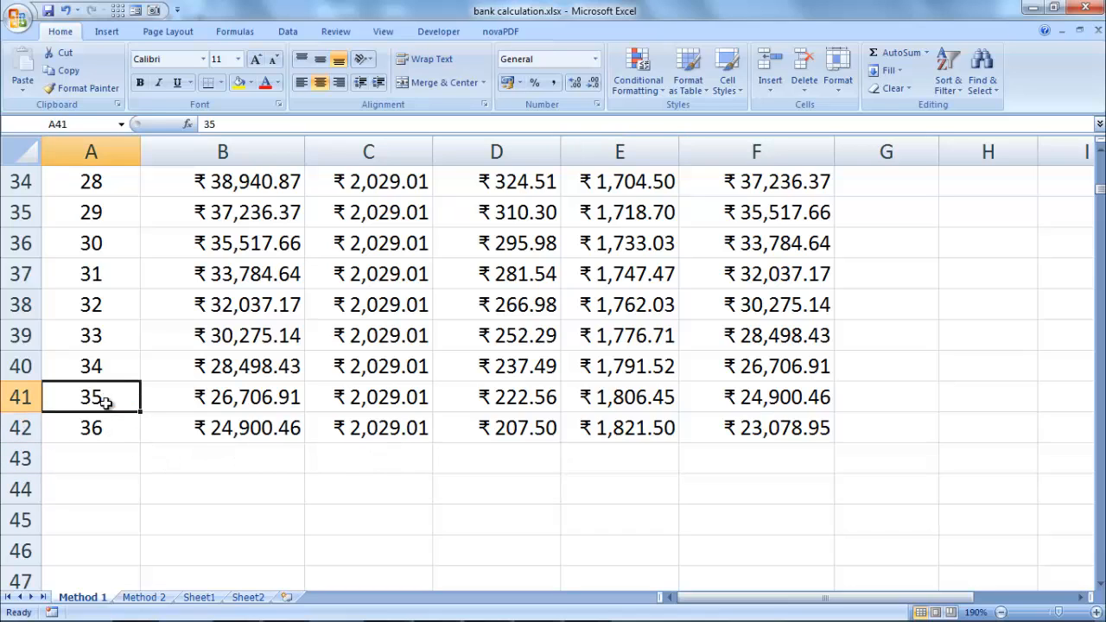
pyautogui.moveTo(104, 400); pyautogui.dragTo(151, 491)
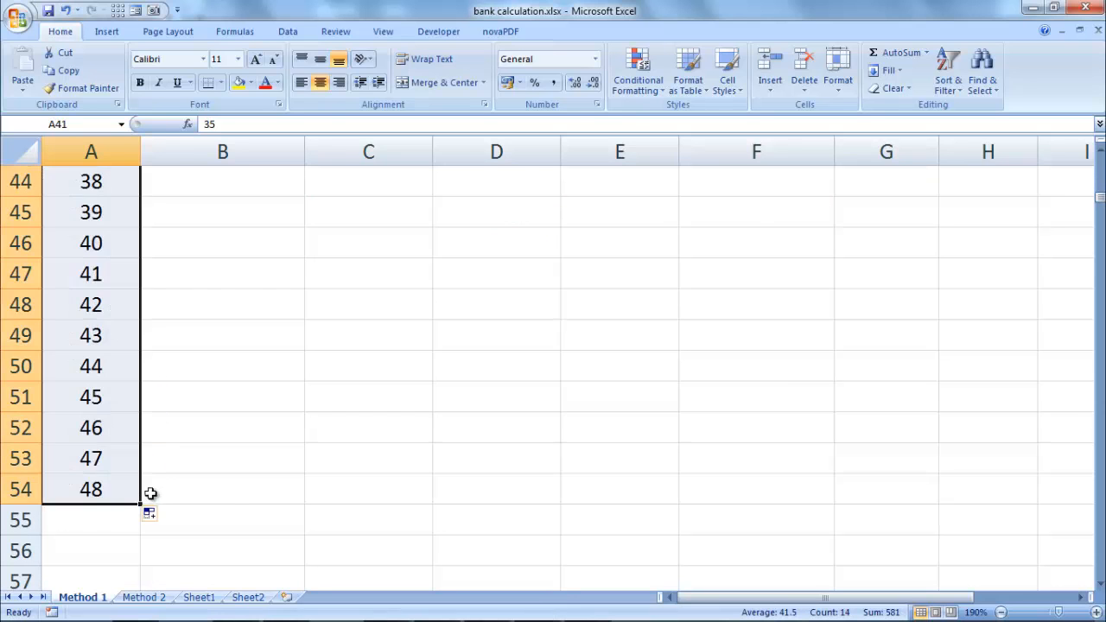
pyautogui.scroll(4, 240, 460)
pyautogui.scroll(-2, 242, 458)
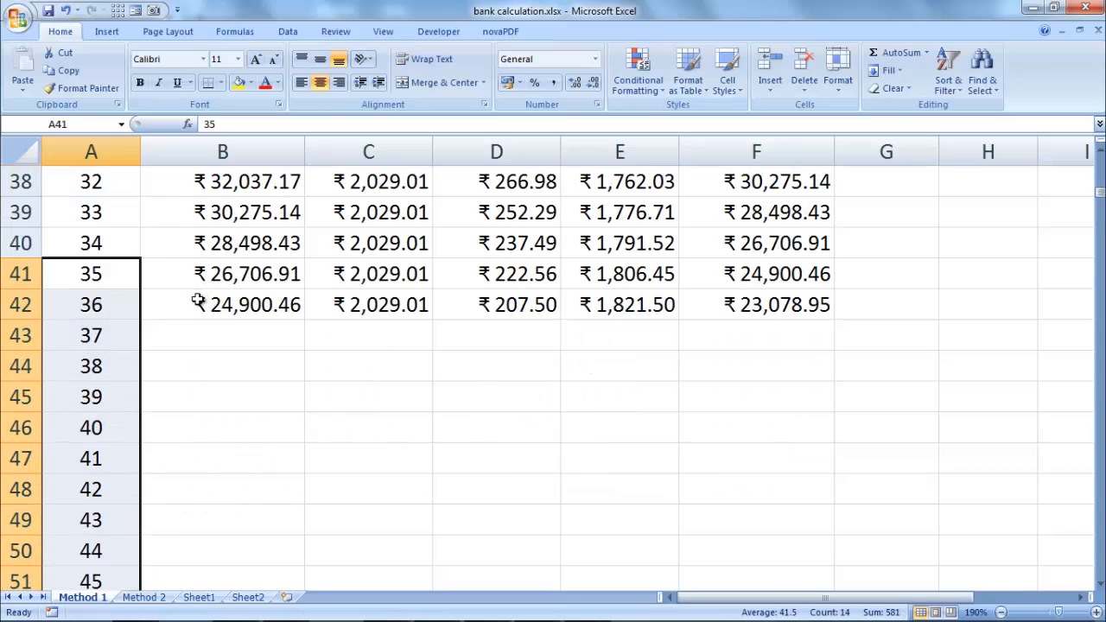
# Fill the month 36 formulas in B42:F42 down to row 54 and check the Ending Balance of month 48.
pyautogui.moveTo(198, 301); pyautogui.dragTo(831, 536)
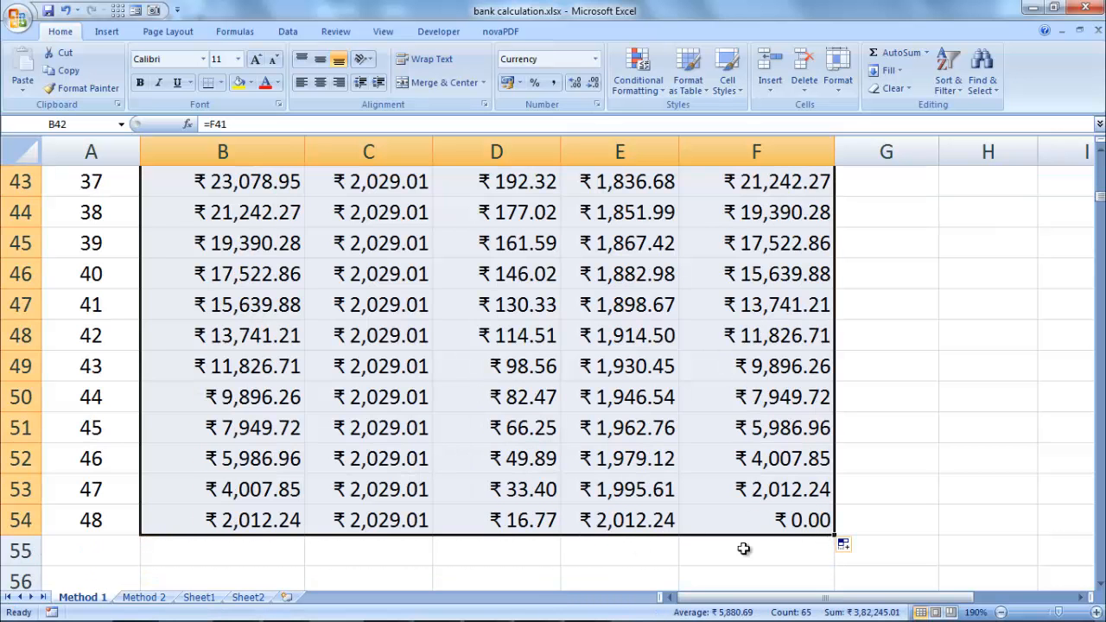
pyautogui.click(781, 520)
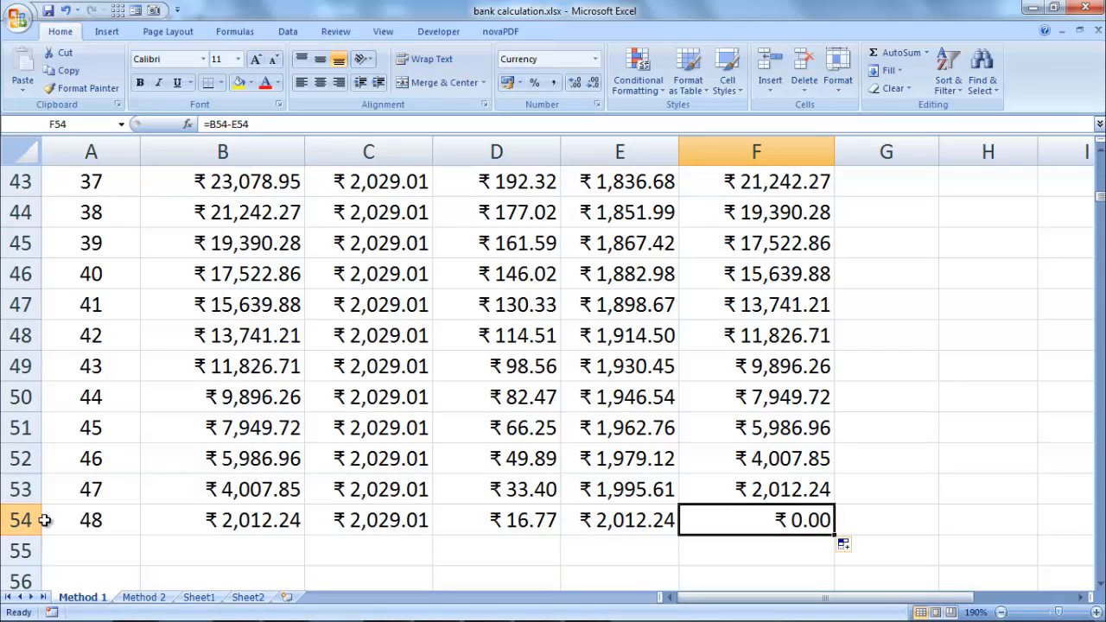
pyautogui.click(114, 527)
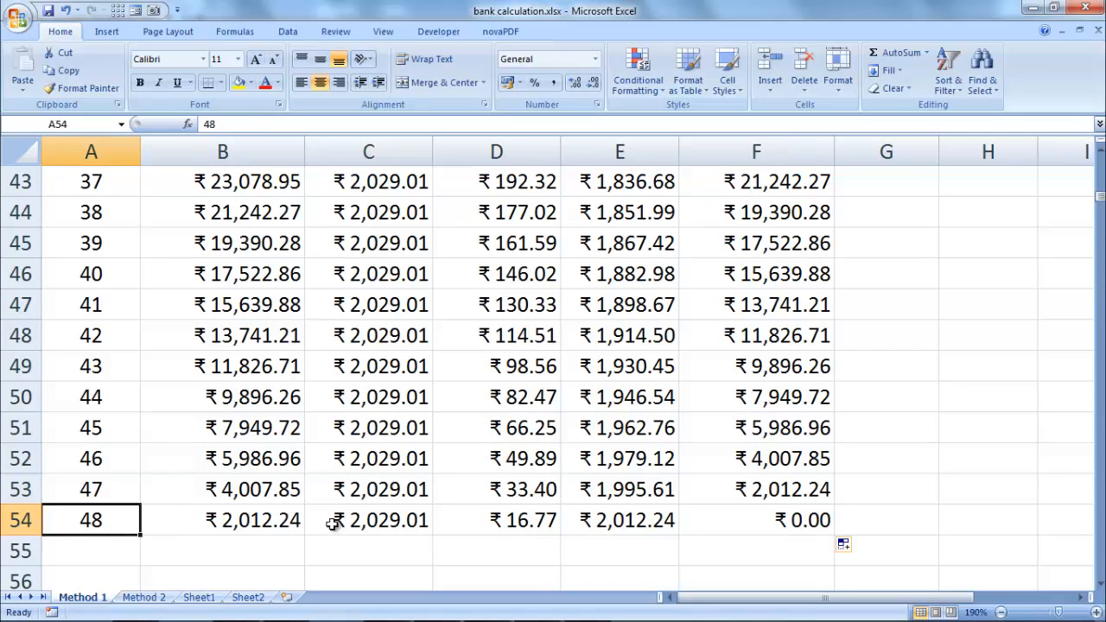
pyautogui.click(784, 523)
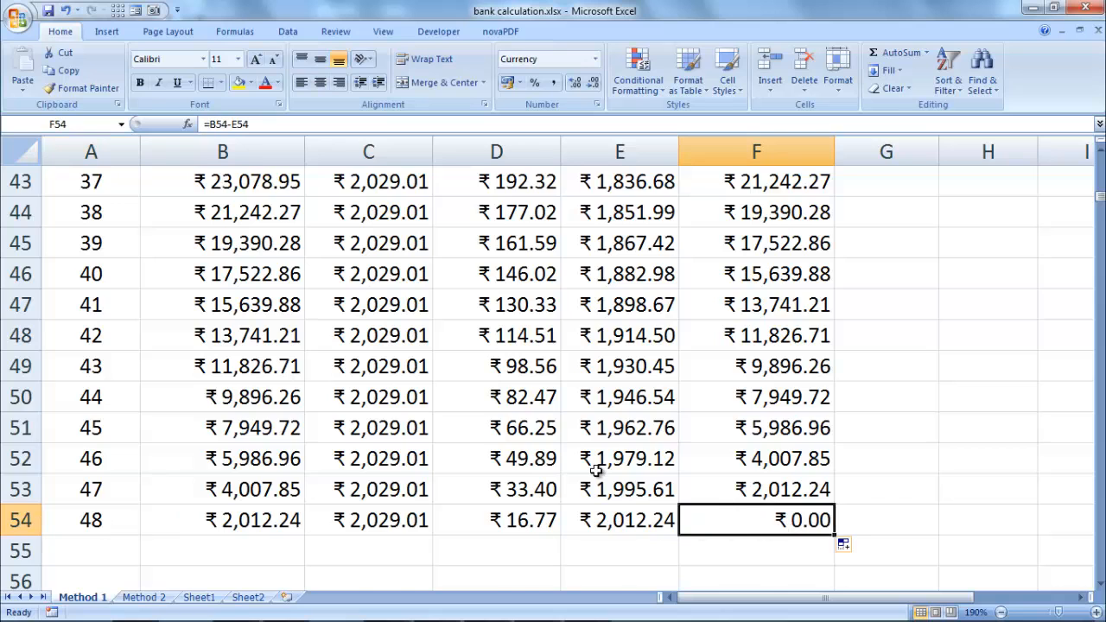
pyautogui.scroll(14, 597, 471)
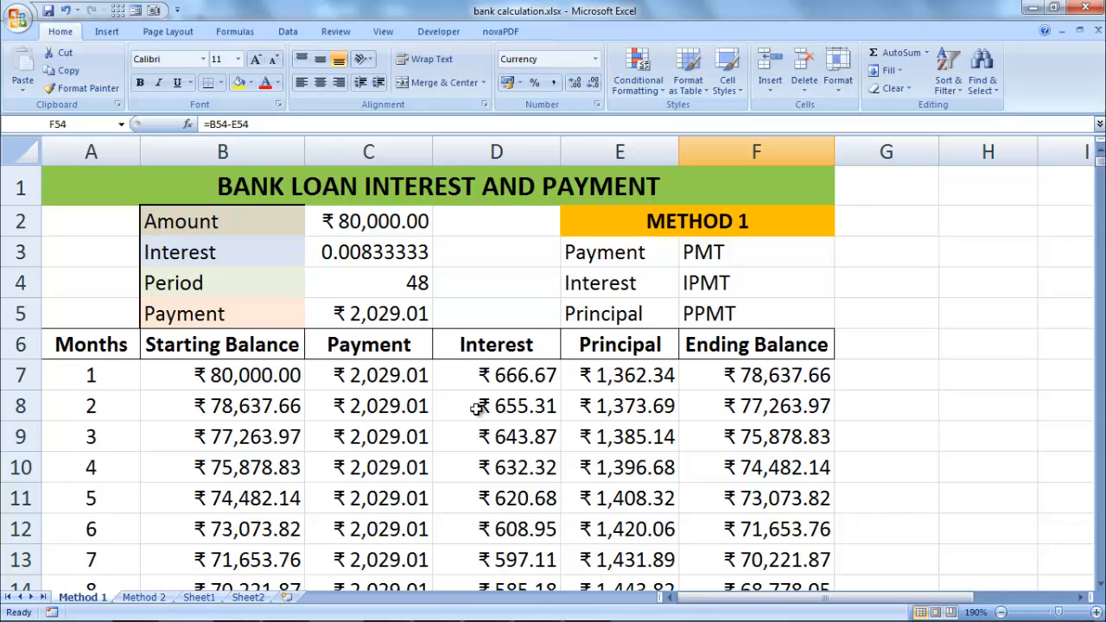
# On the Method 2 sheet, check the PMT formula in C5 and delete the schedule contents in B7:F43.
pyautogui.click(144, 597)
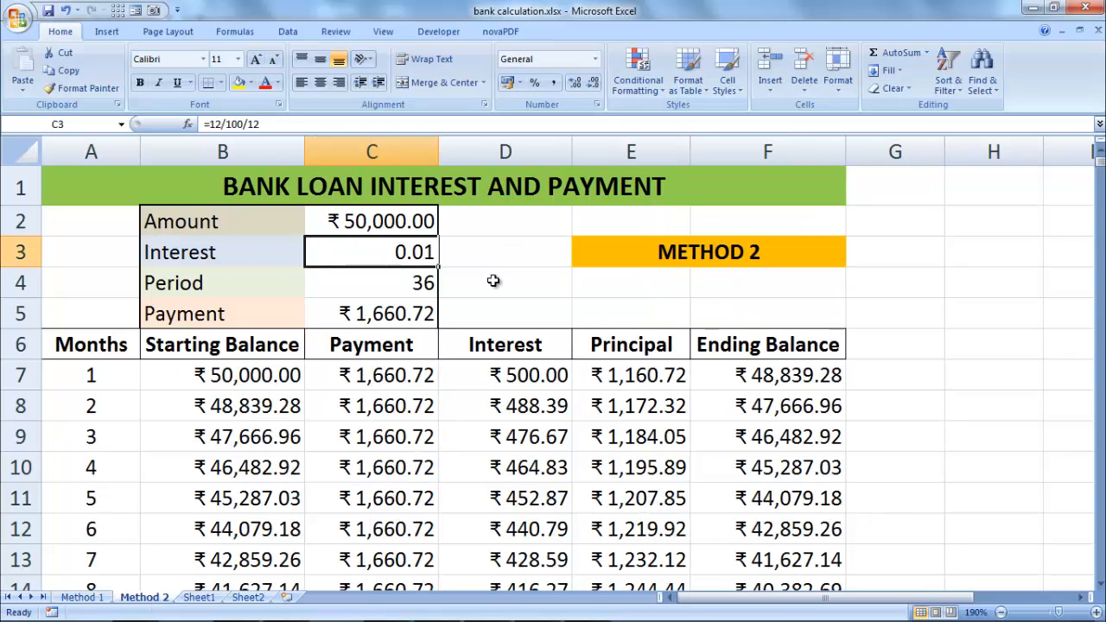
pyautogui.click(391, 316)
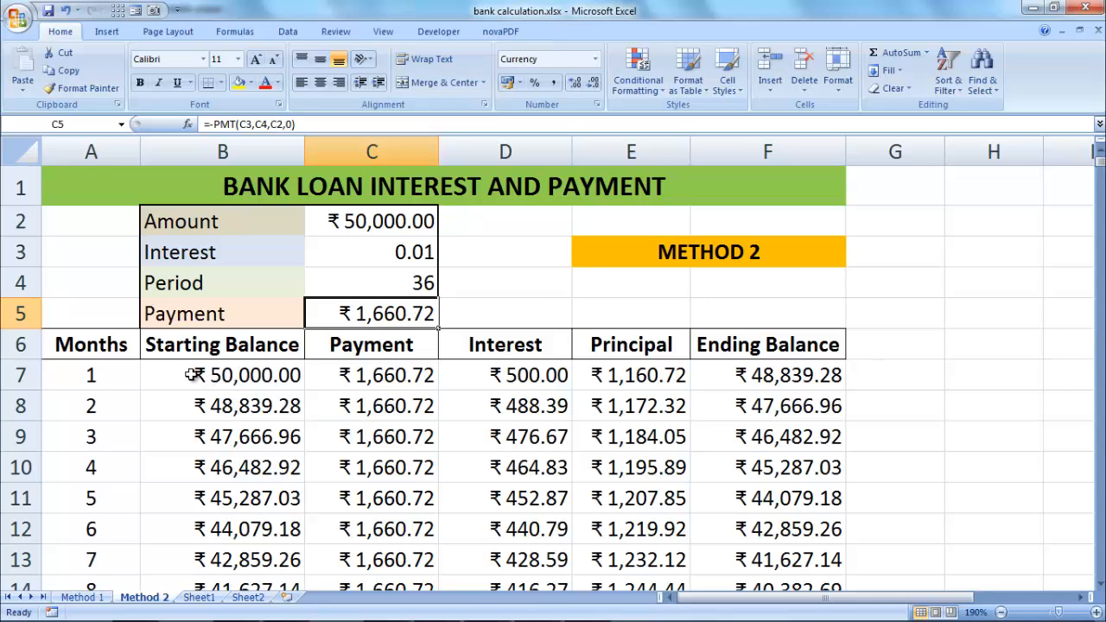
pyautogui.moveTo(192, 374); pyautogui.dragTo(809, 553)
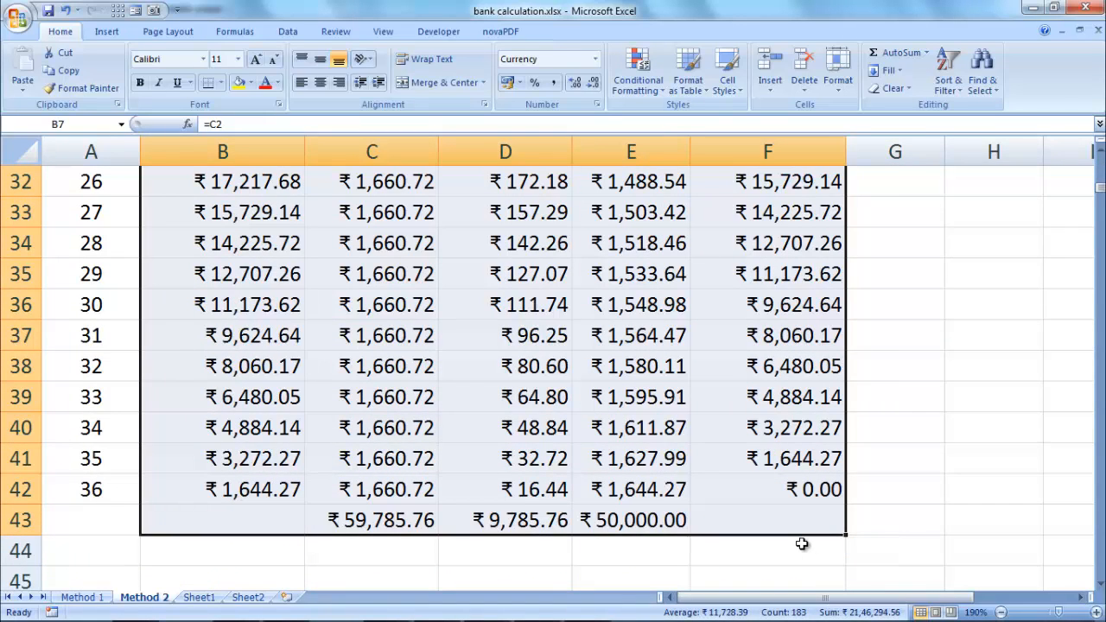
pyautogui.press('Delete')
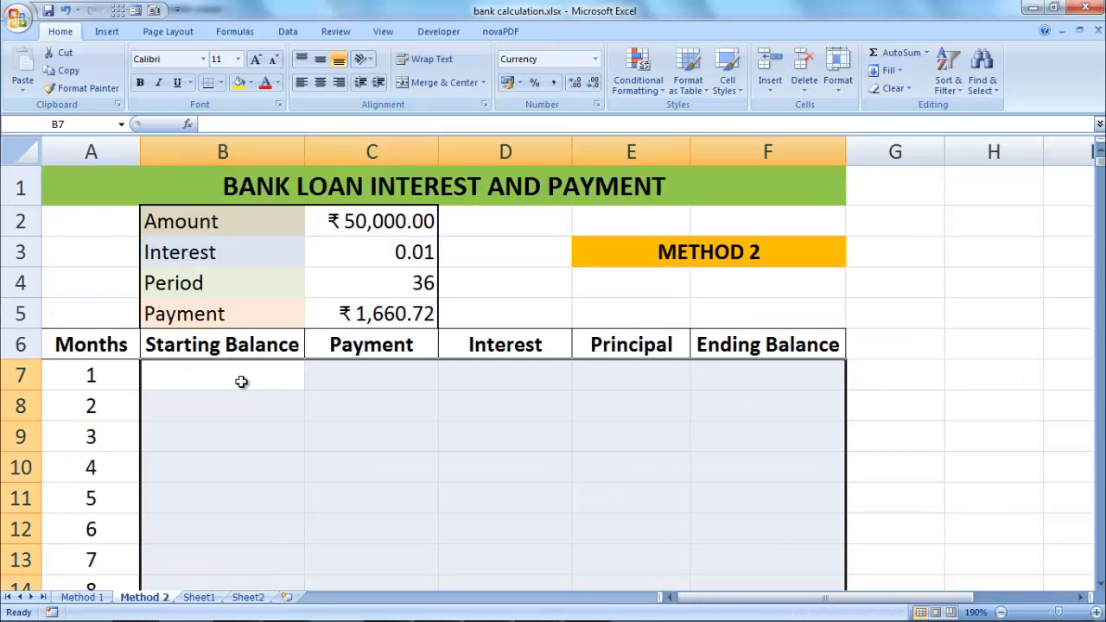
# In the month 1 row, enter =C2 as the Starting Balance in B7 and =C5 as the Payment in C7.
pyautogui.click(211, 381)
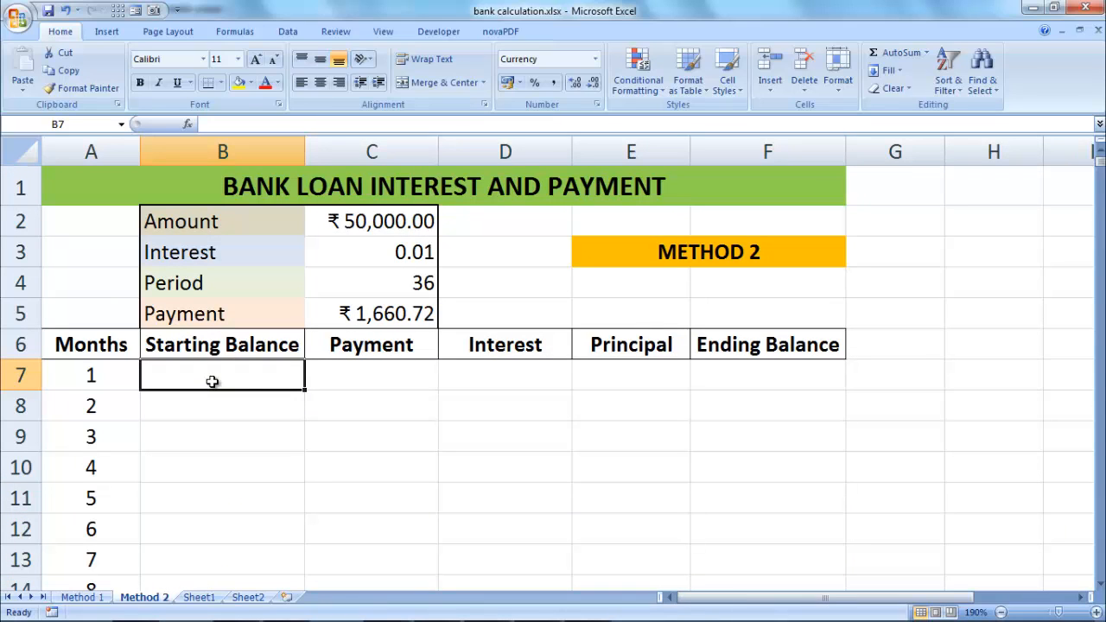
pyautogui.write('=')
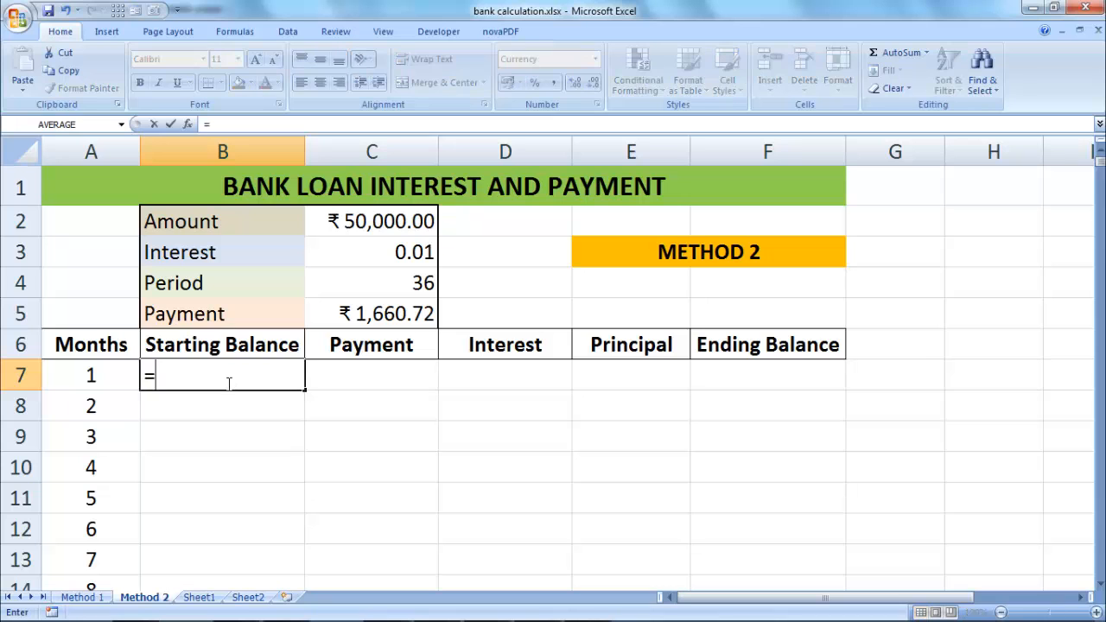
pyautogui.click(365, 223)
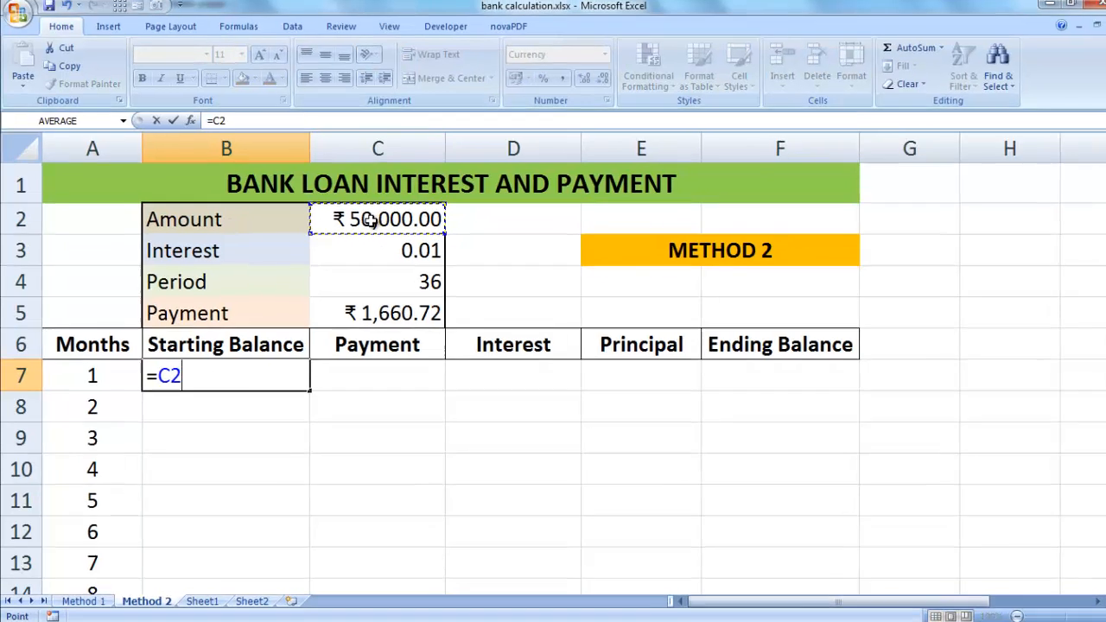
pyautogui.press('Return')
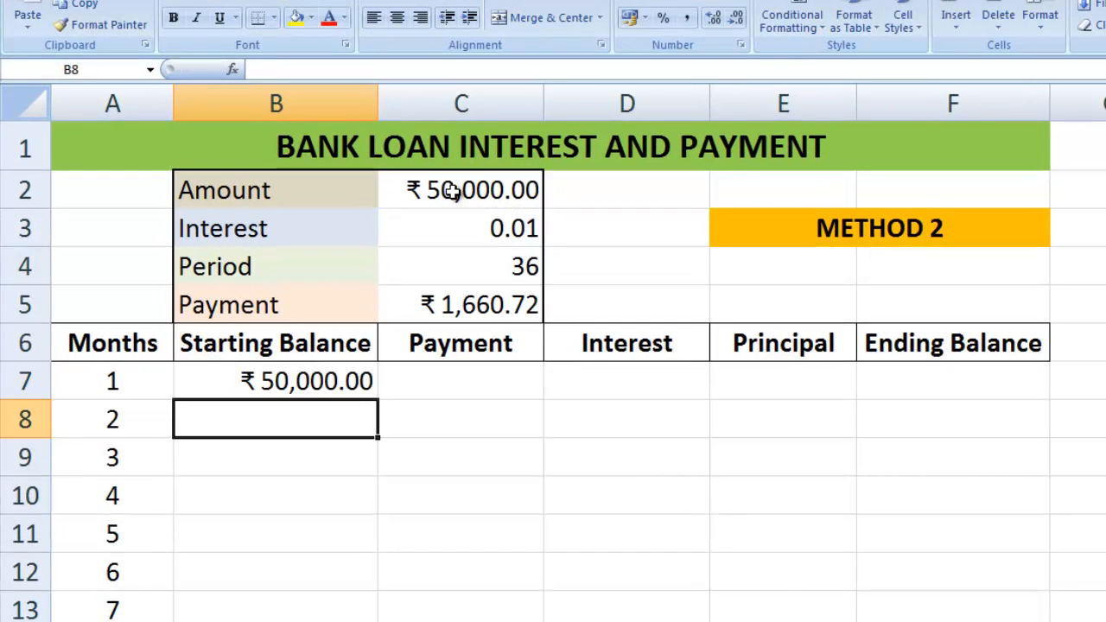
pyautogui.click(470, 380)
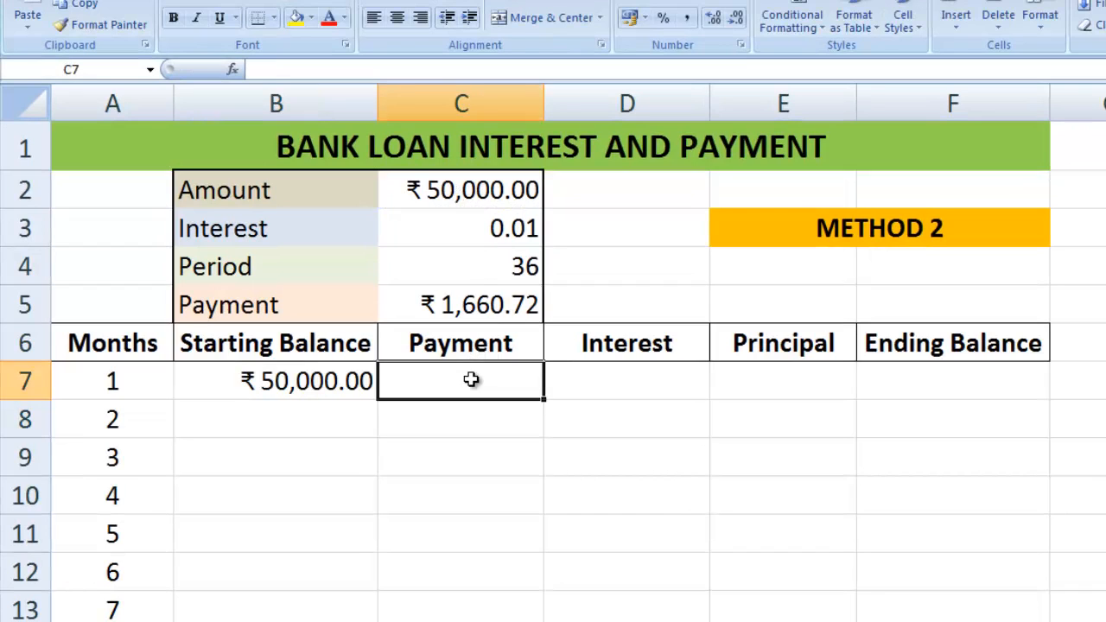
pyautogui.write('=')
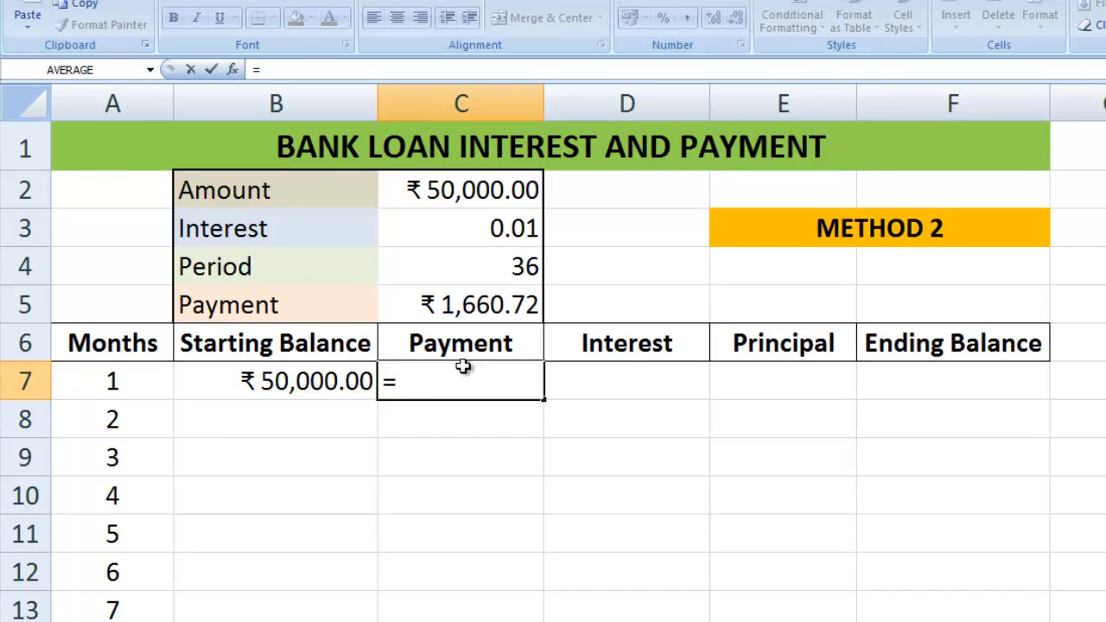
pyautogui.click(488, 306)
pyautogui.press('Return')
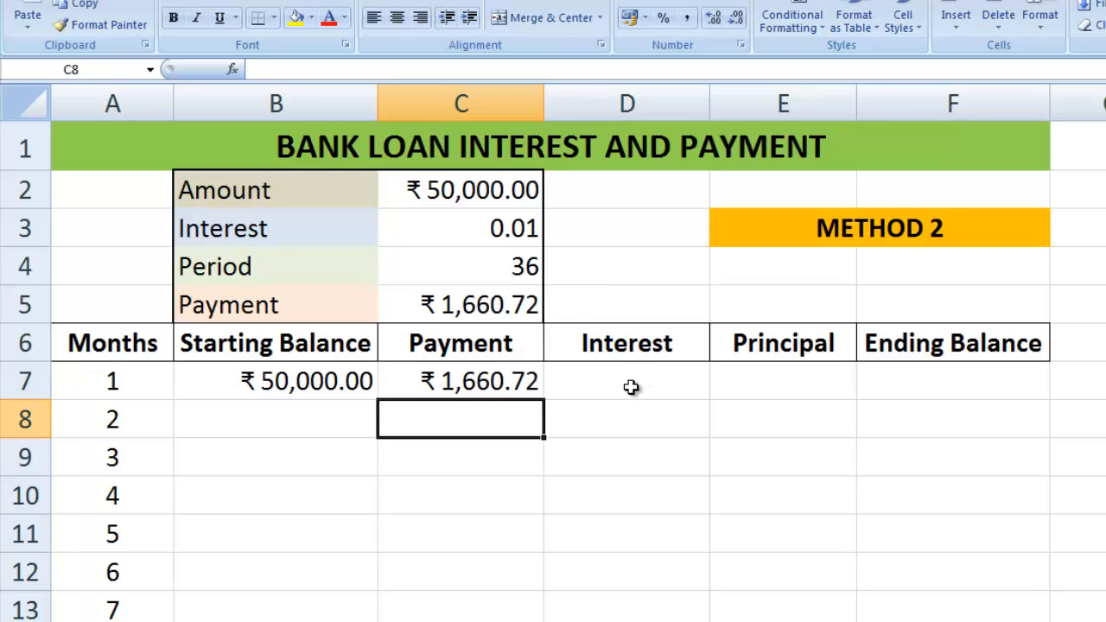
# Calculate the month 1 Interest in D7 as Starting Balance times the interest rate with =B7*C3.
pyautogui.click(628, 384)
pyautogui.write('=')
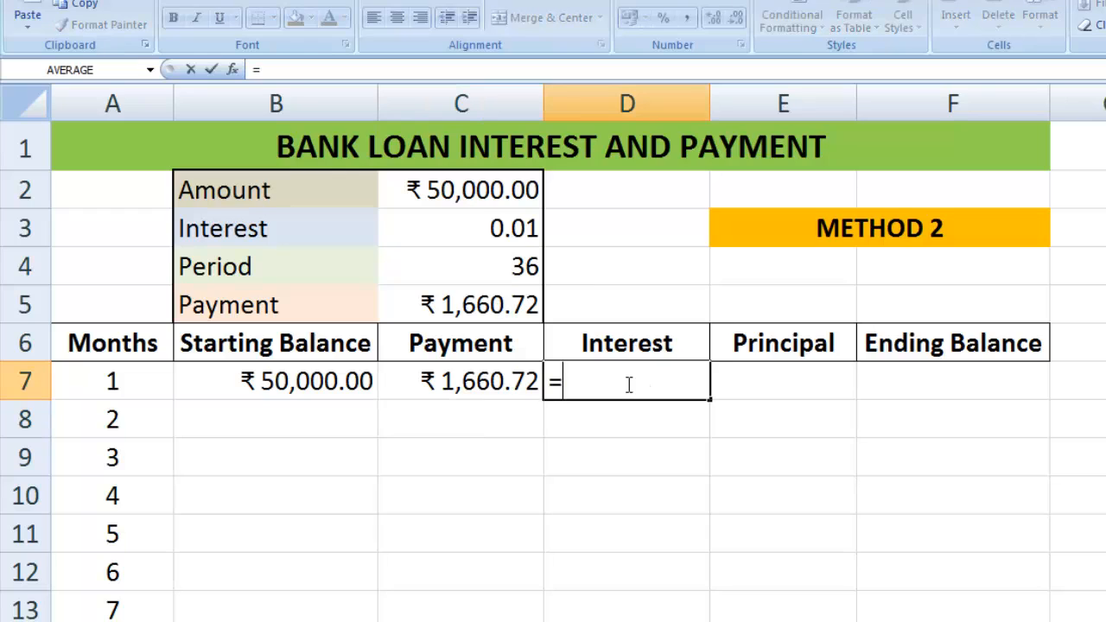
pyautogui.click(285, 386)
pyautogui.write('*')
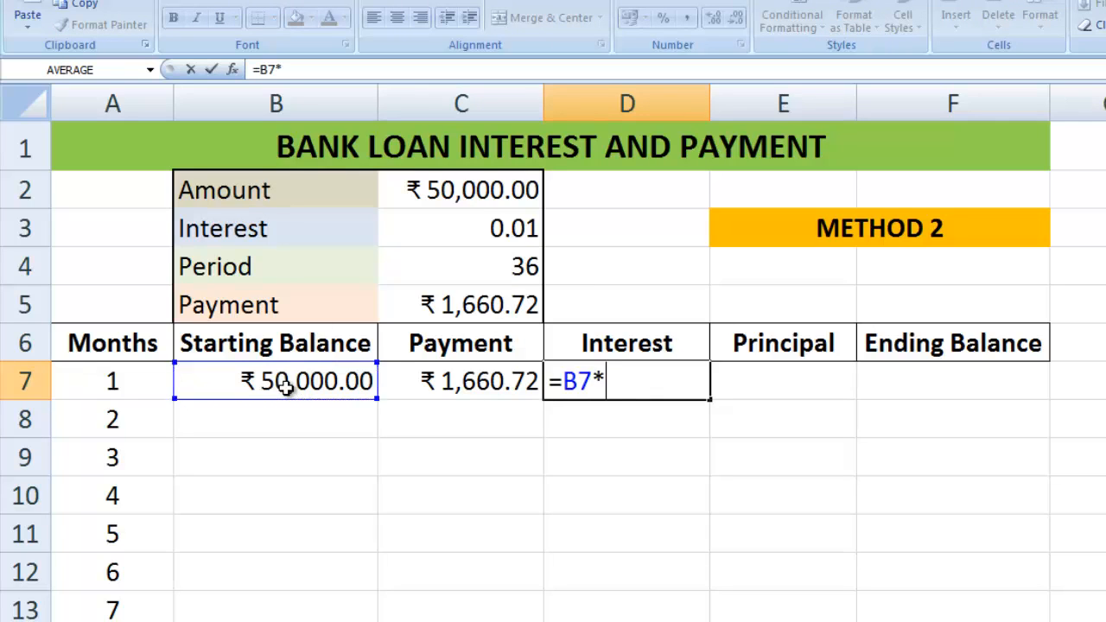
pyautogui.click(508, 224)
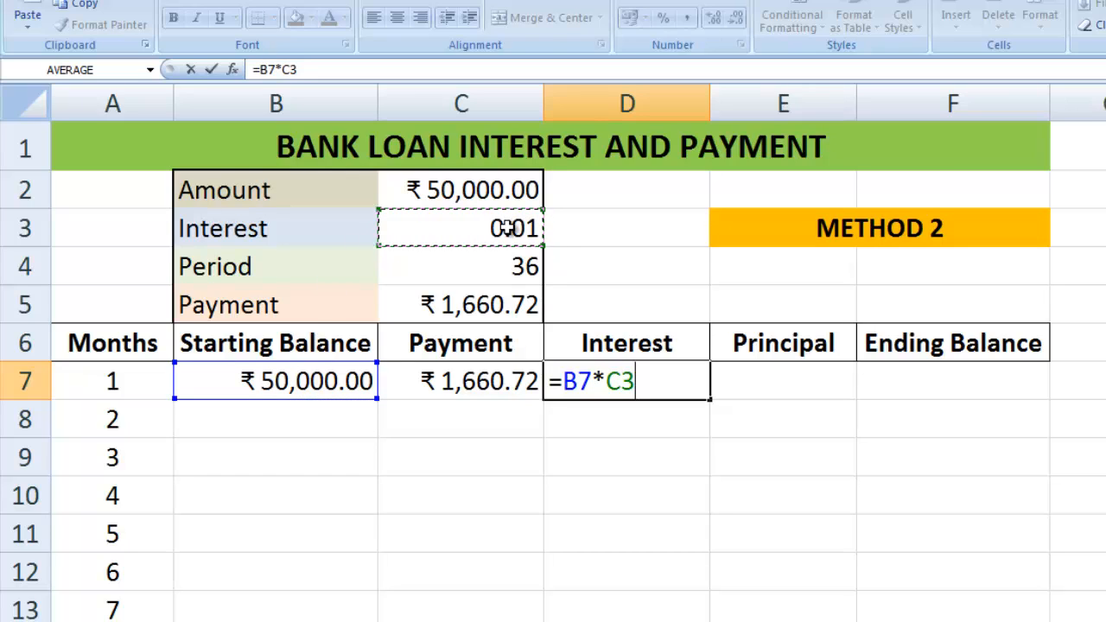
pyautogui.press('Return')
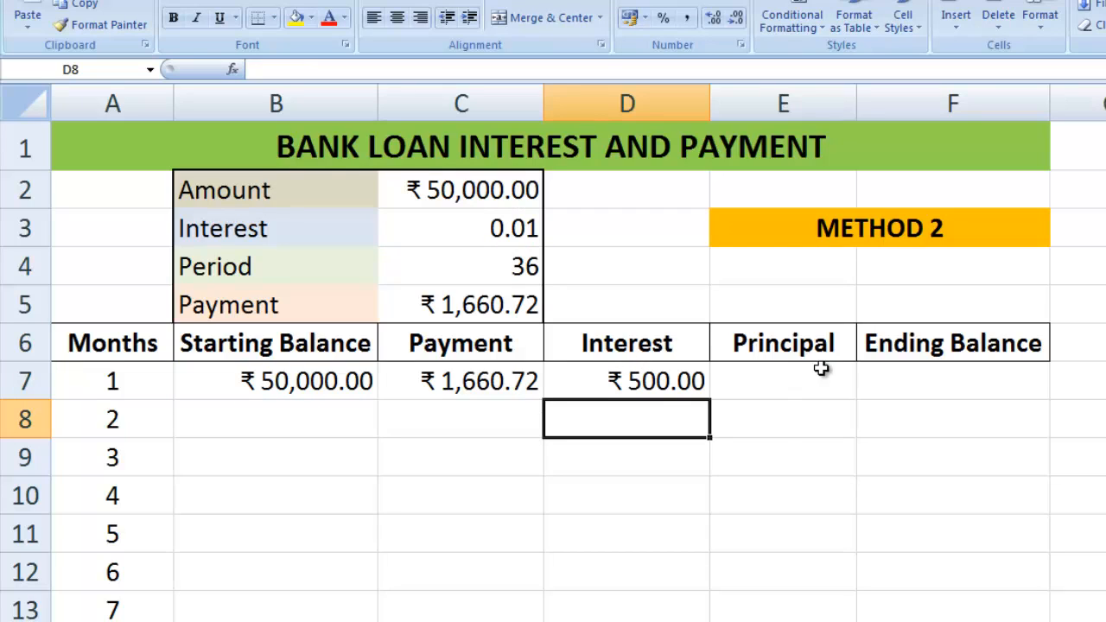
# Calculate the month 1 Principal in E7 as Payment minus Interest with =C7-D7.
pyautogui.click(782, 377)
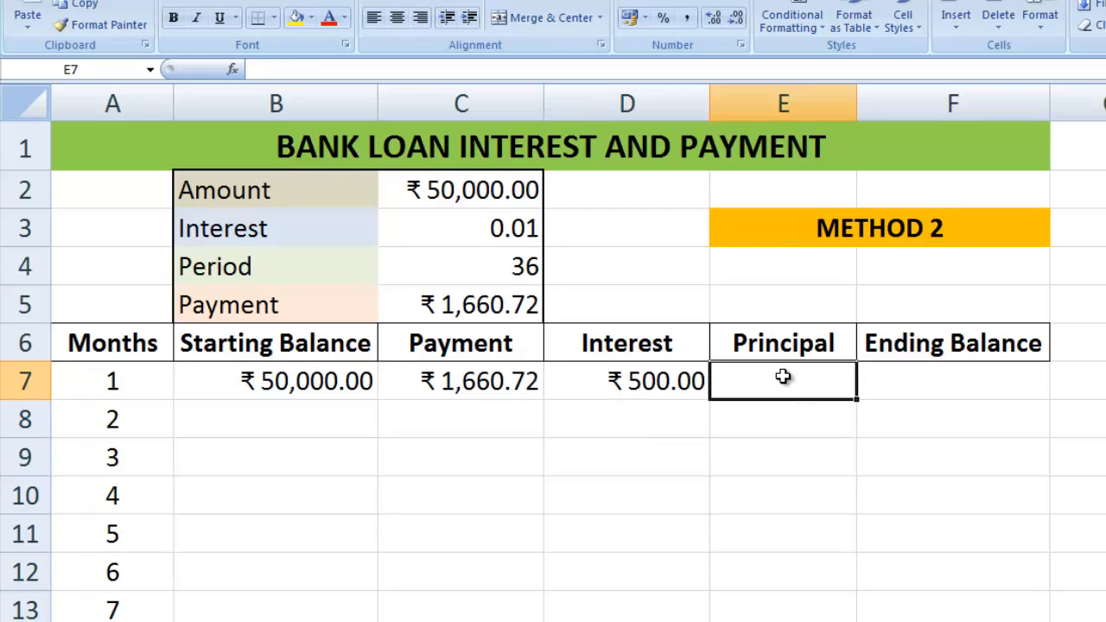
pyautogui.write('=')
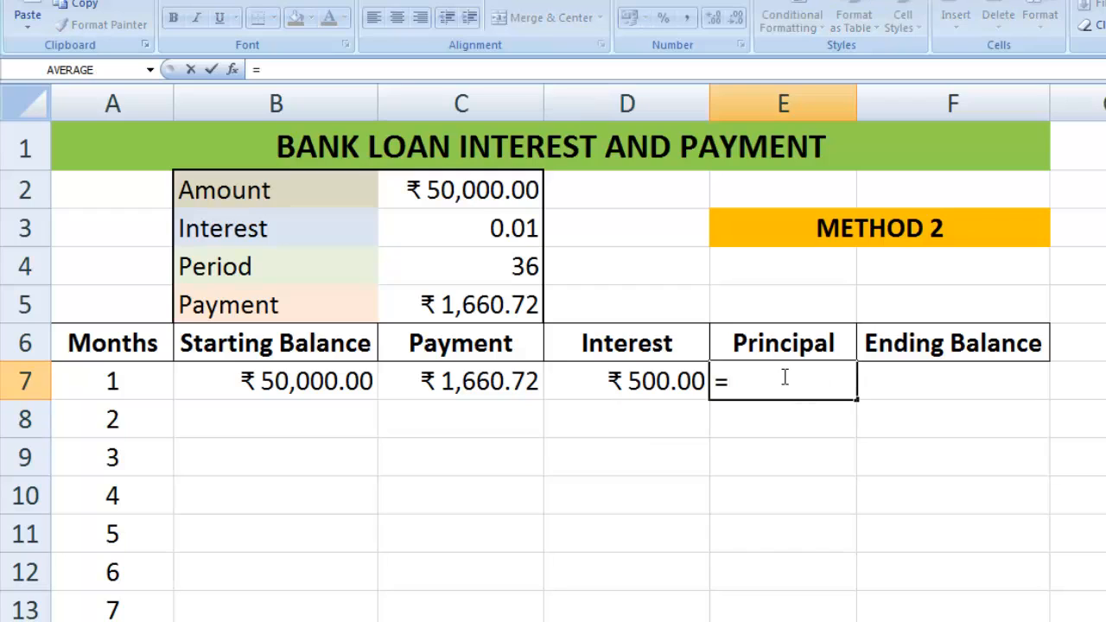
pyautogui.click(494, 386)
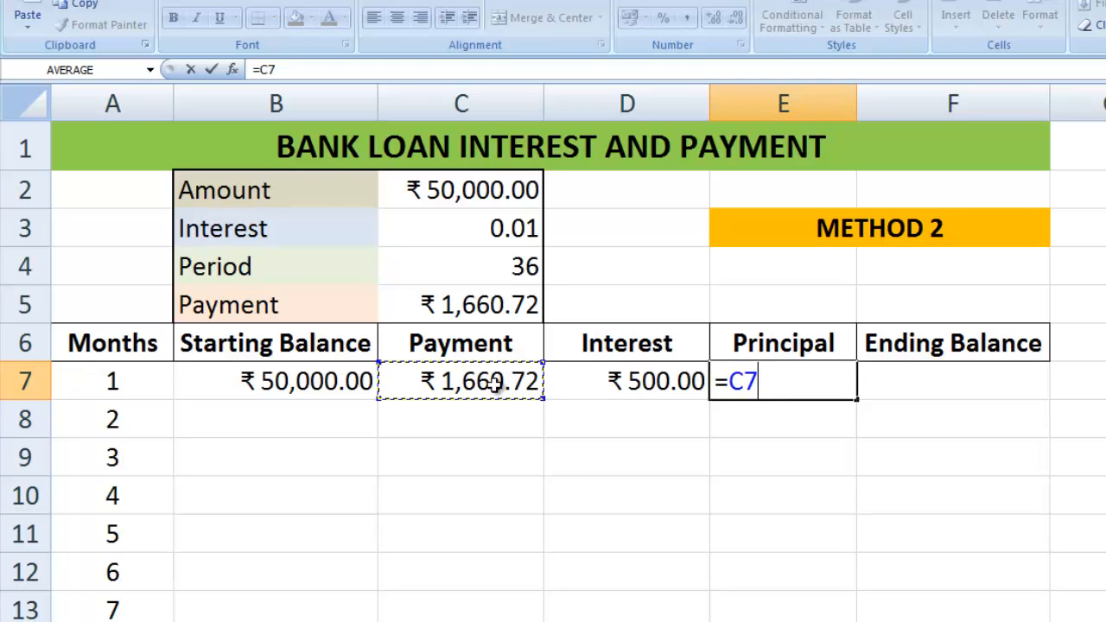
pyautogui.write('-')
pyautogui.click(638, 382)
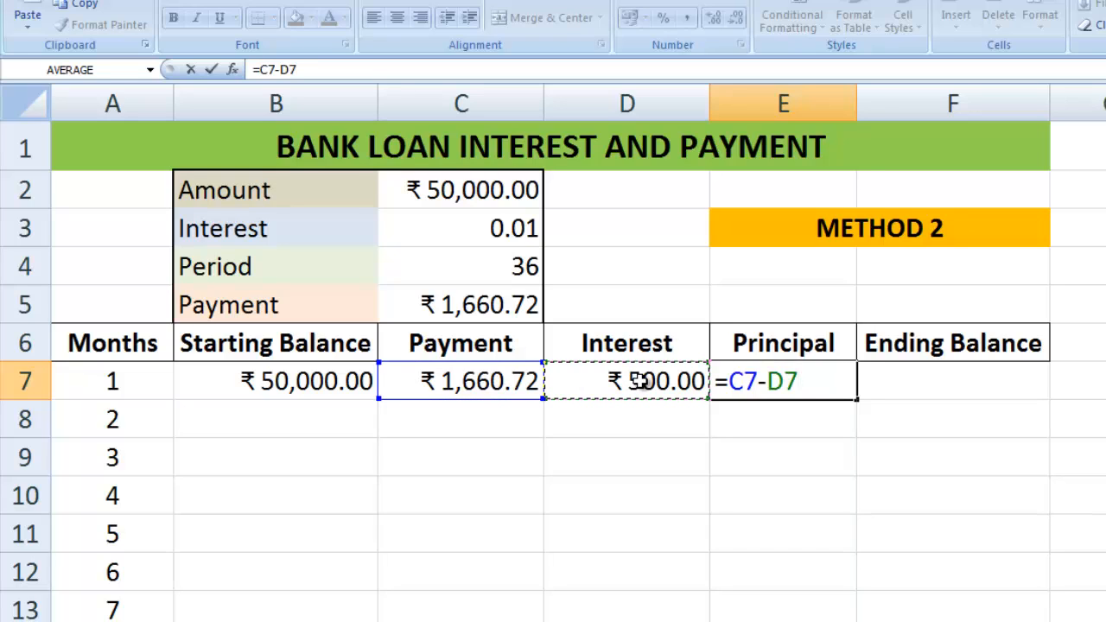
pyautogui.press('Return')
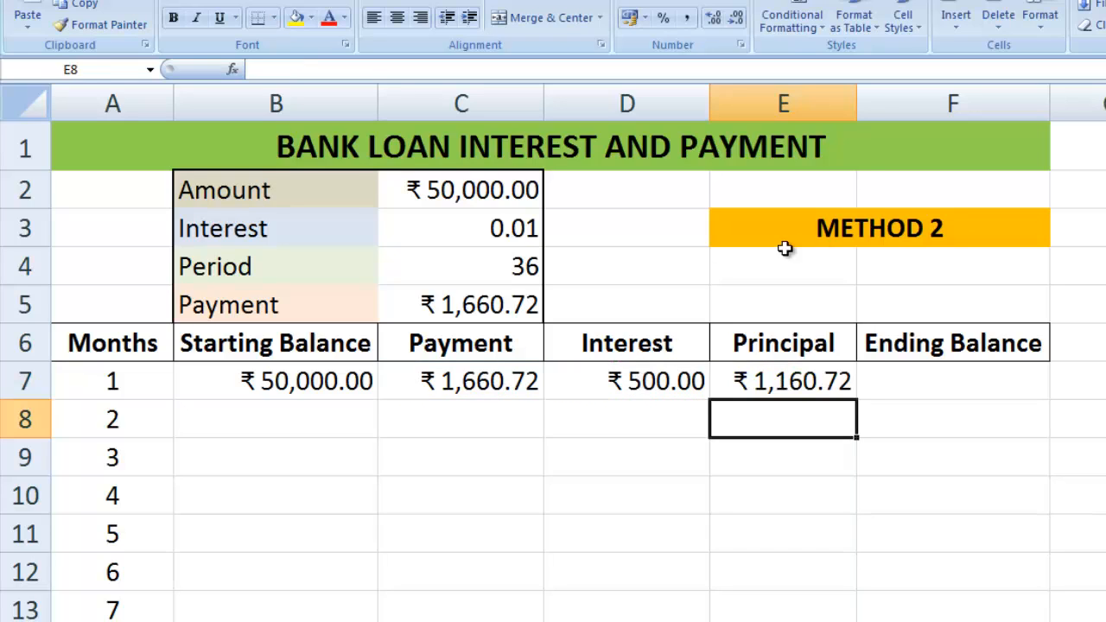
# Calculate the month 1 Ending Balance in F7 as Starting Balance minus Principal with =B7-E7.
pyautogui.click(921, 380)
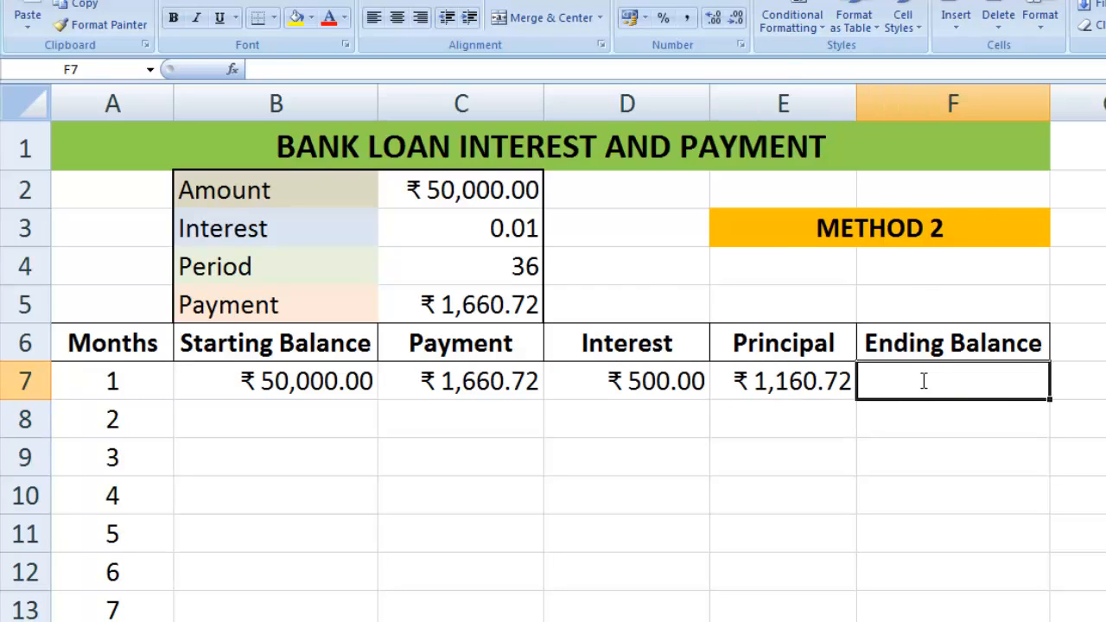
pyautogui.write('=')
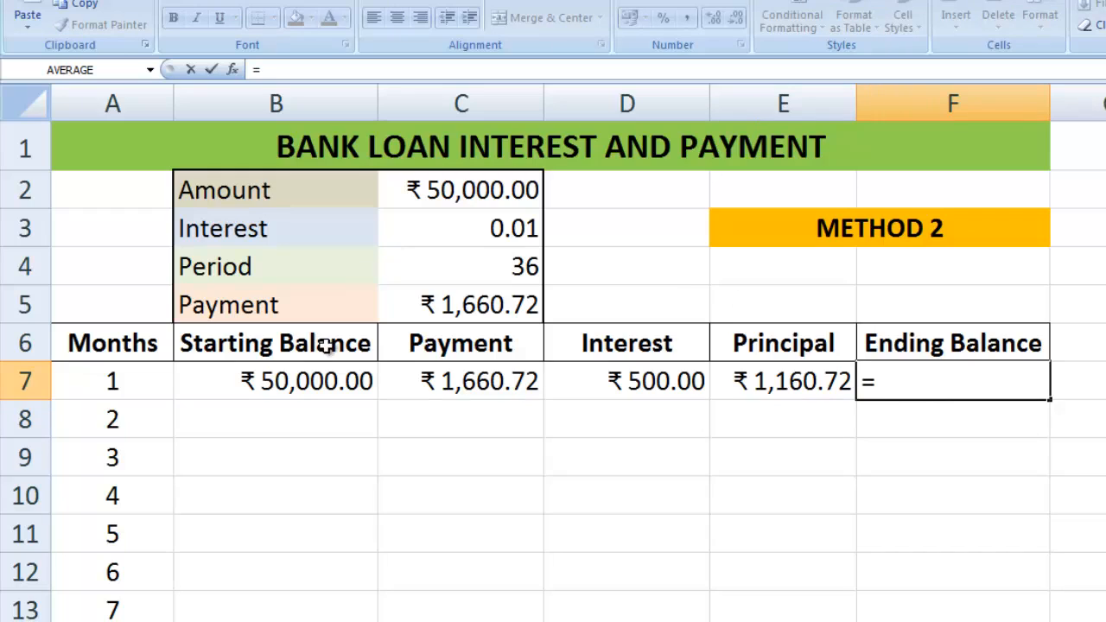
pyautogui.click(311, 381)
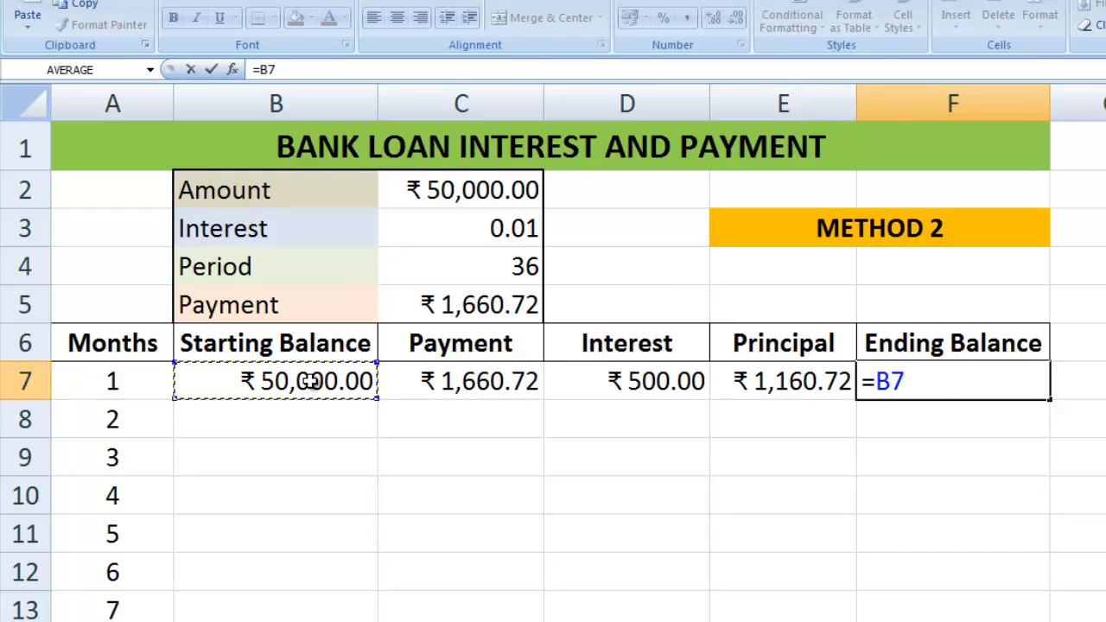
pyautogui.write('-')
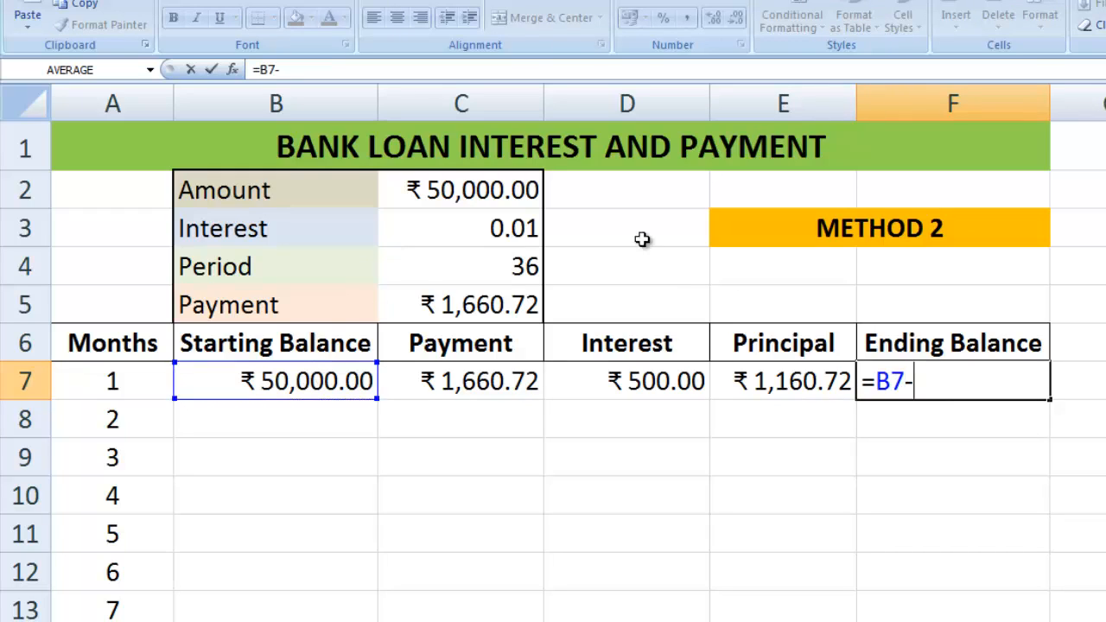
pyautogui.click(767, 381)
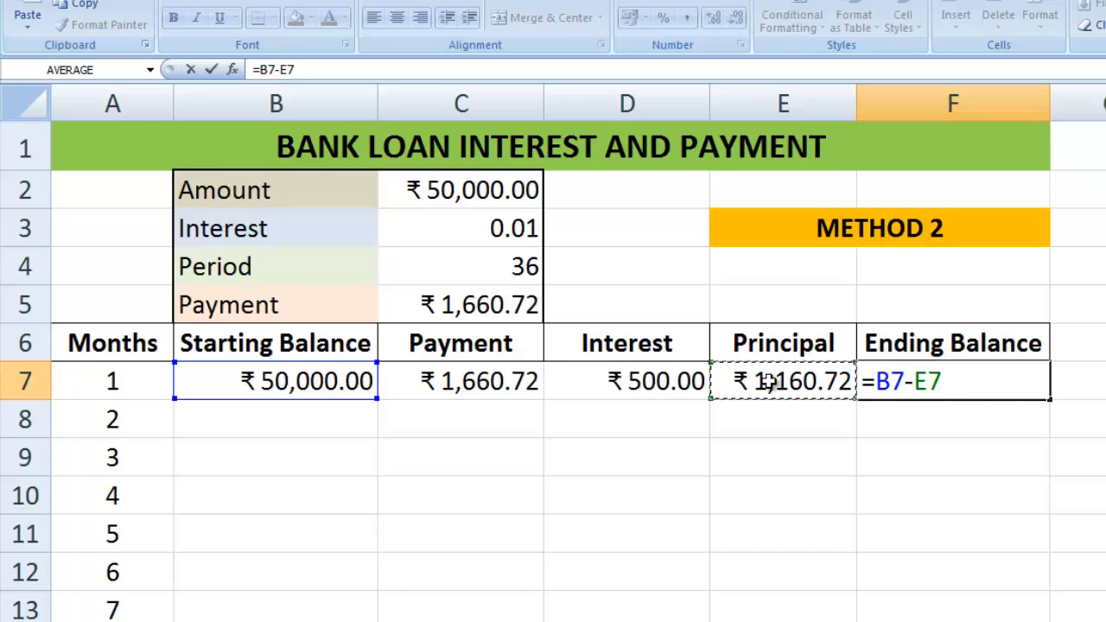
pyautogui.press('Return')
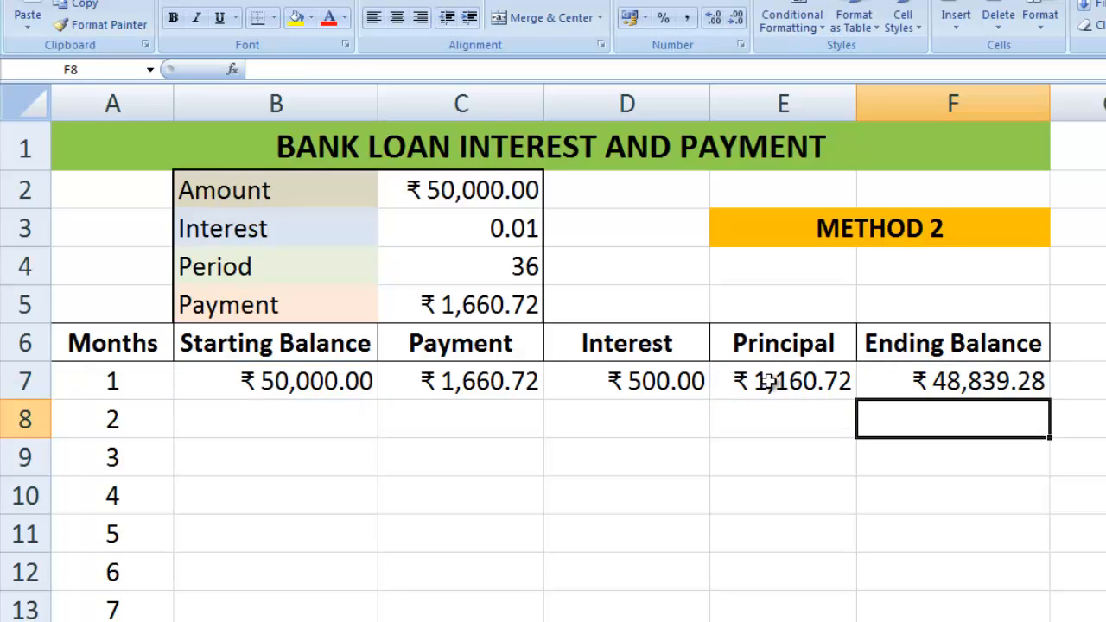
# Carry the month 1 Ending Balance into the month 2 Starting Balance by entering =F7 in B8.
pyautogui.click(968, 381)
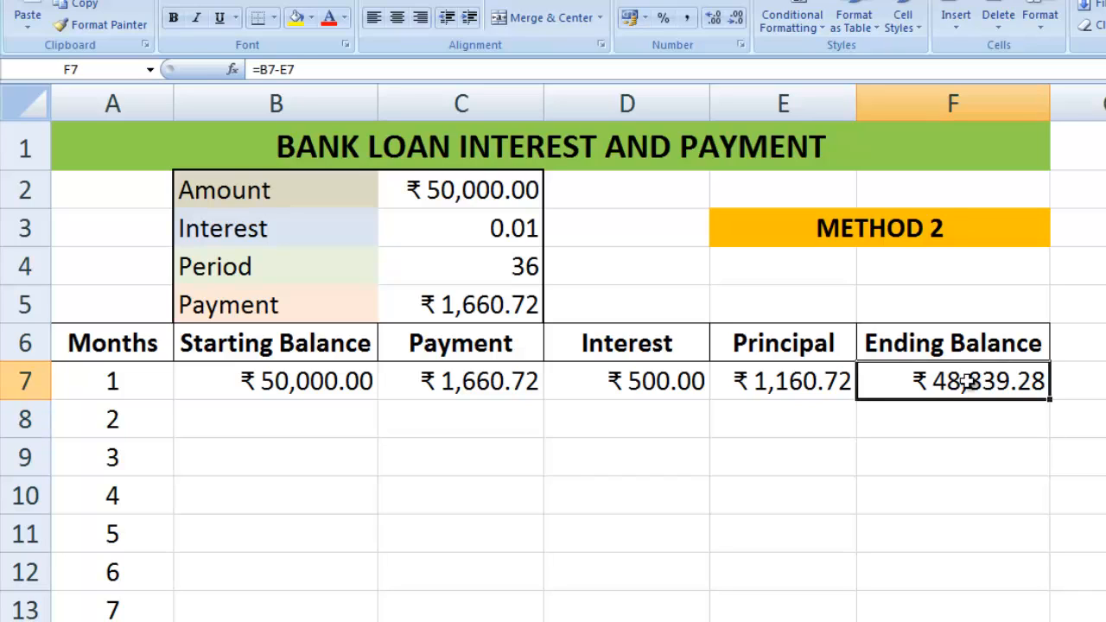
pyautogui.click(290, 416)
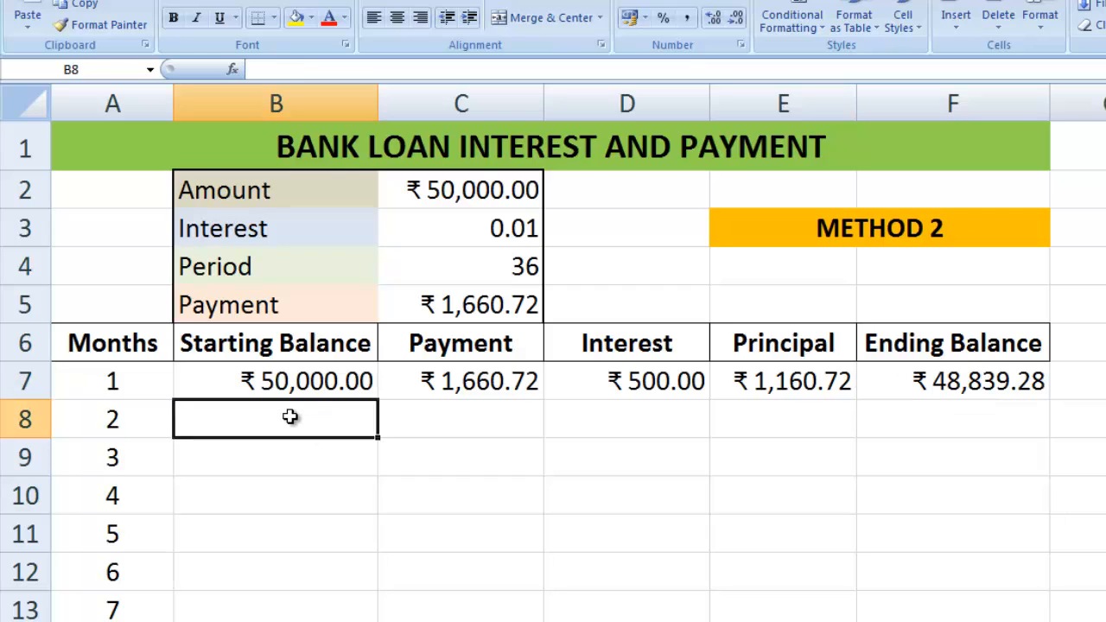
pyautogui.write('=')
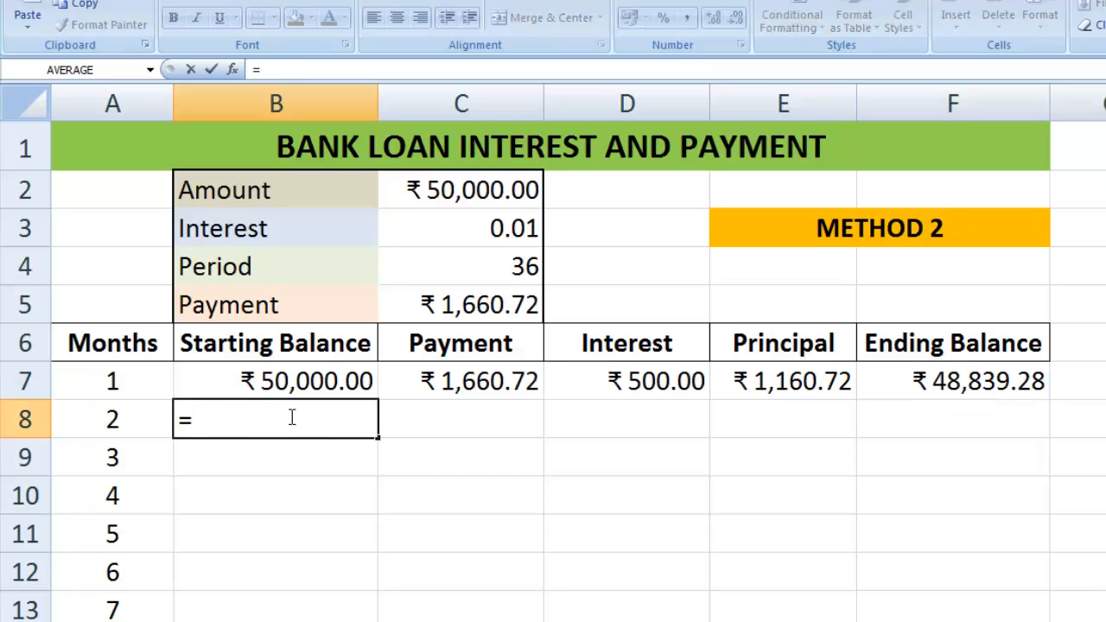
pyautogui.click(940, 386)
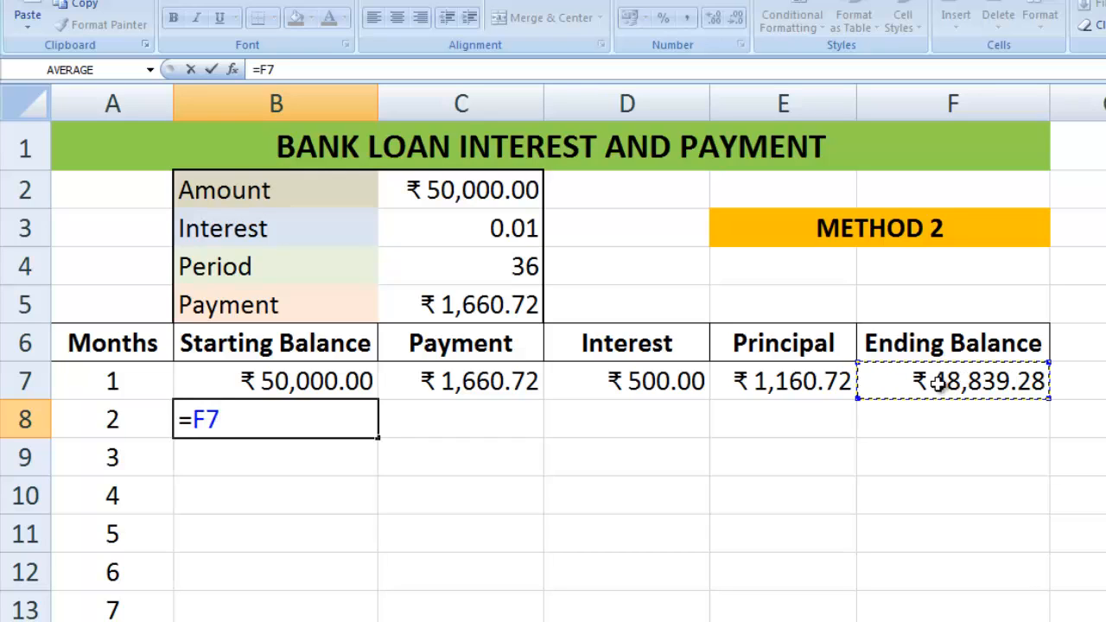
pyautogui.press('Return')
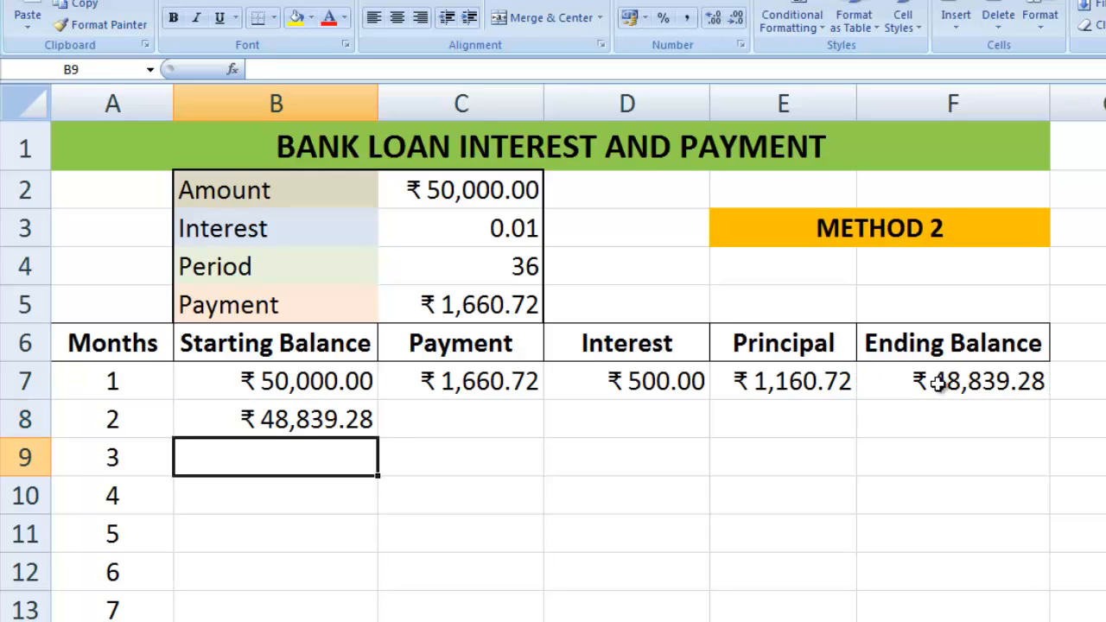
# Enter the month 2 Payment in C8 as an absolute reference to the loan payment cell, =$C$5.
pyautogui.click(474, 425)
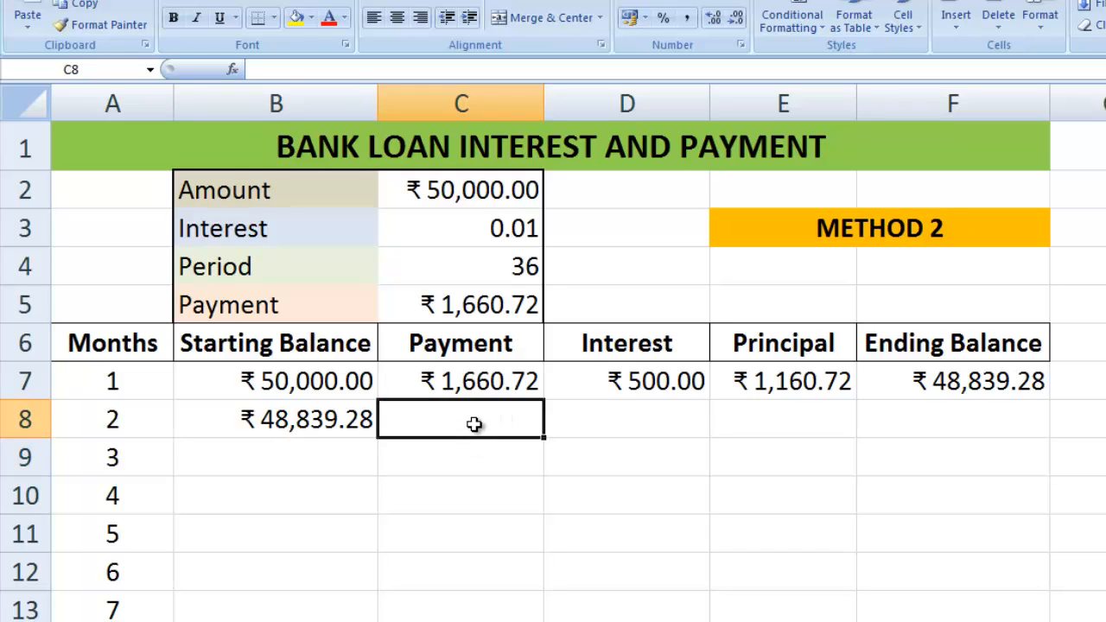
pyautogui.write('=')
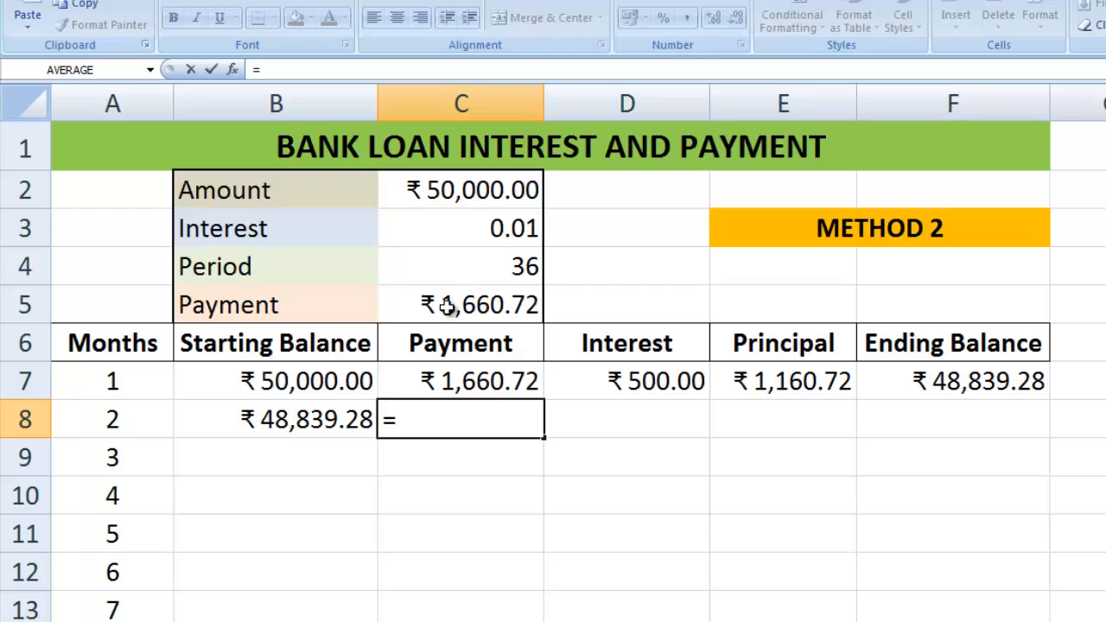
pyautogui.click(489, 307)
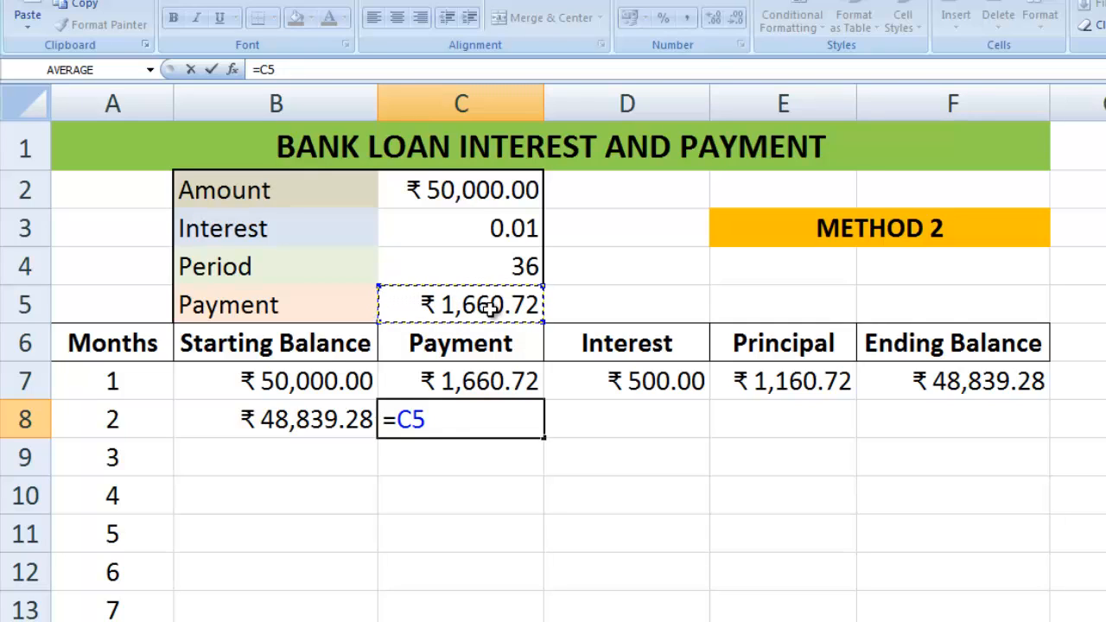
pyautogui.press('F4')
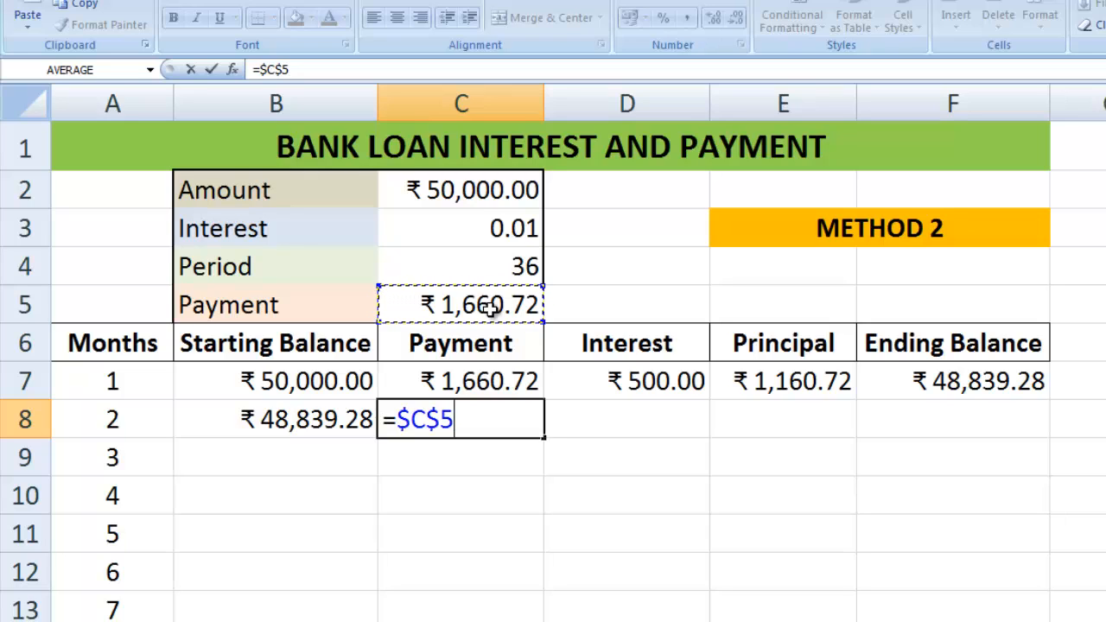
pyautogui.press('Return')
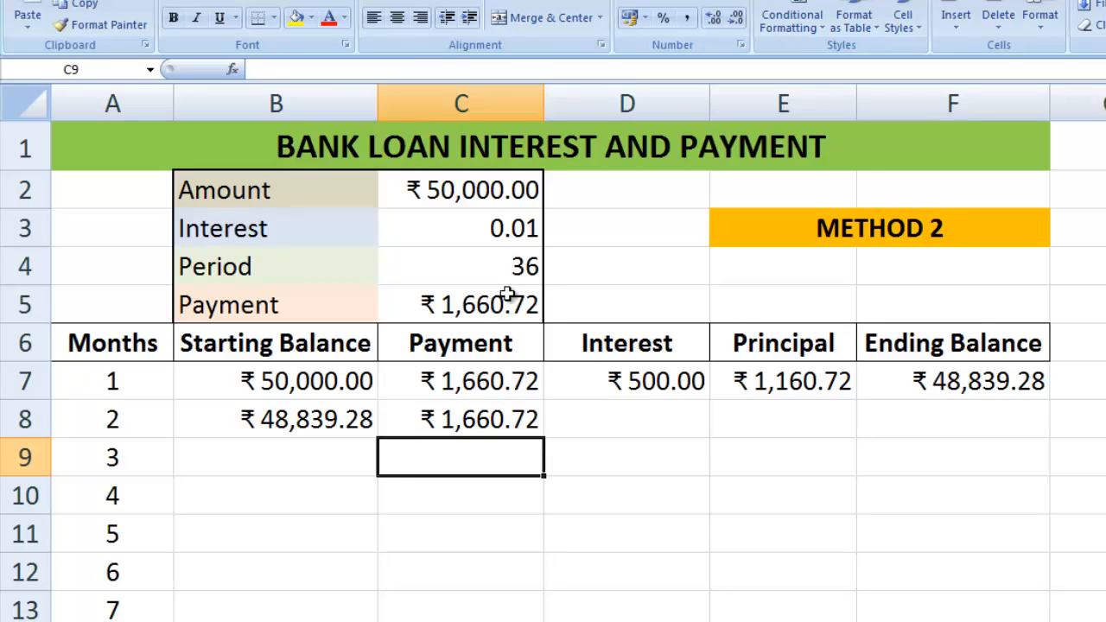
# Calculate the month 2 Interest in D8 as Starting Balance times the absolute interest rate cell with =B8*$C$3.
pyautogui.click(623, 426)
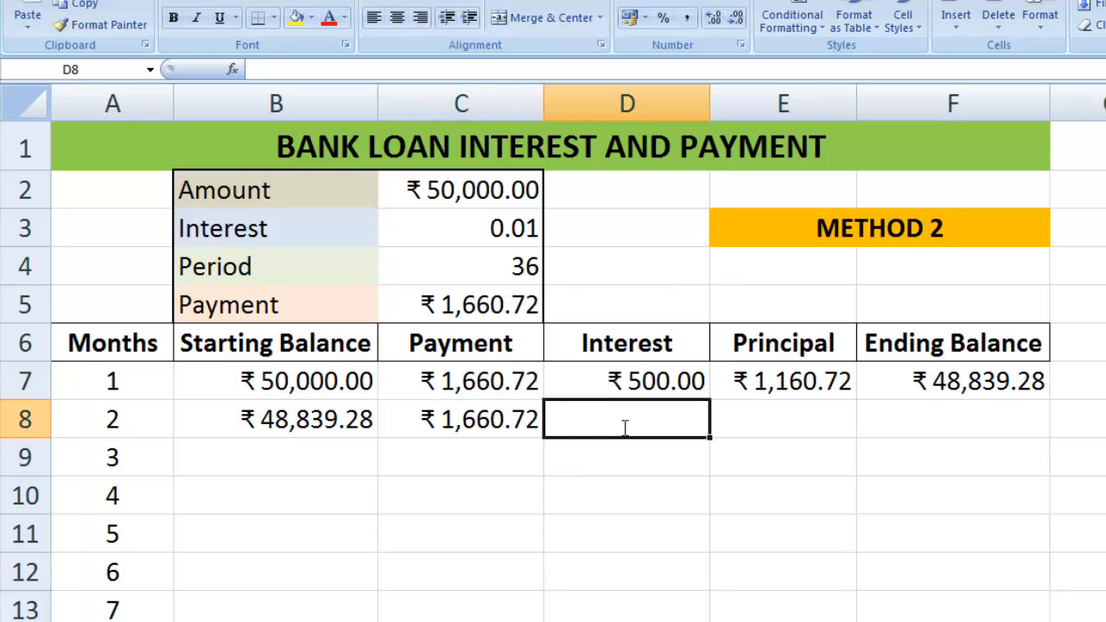
pyautogui.write('=')
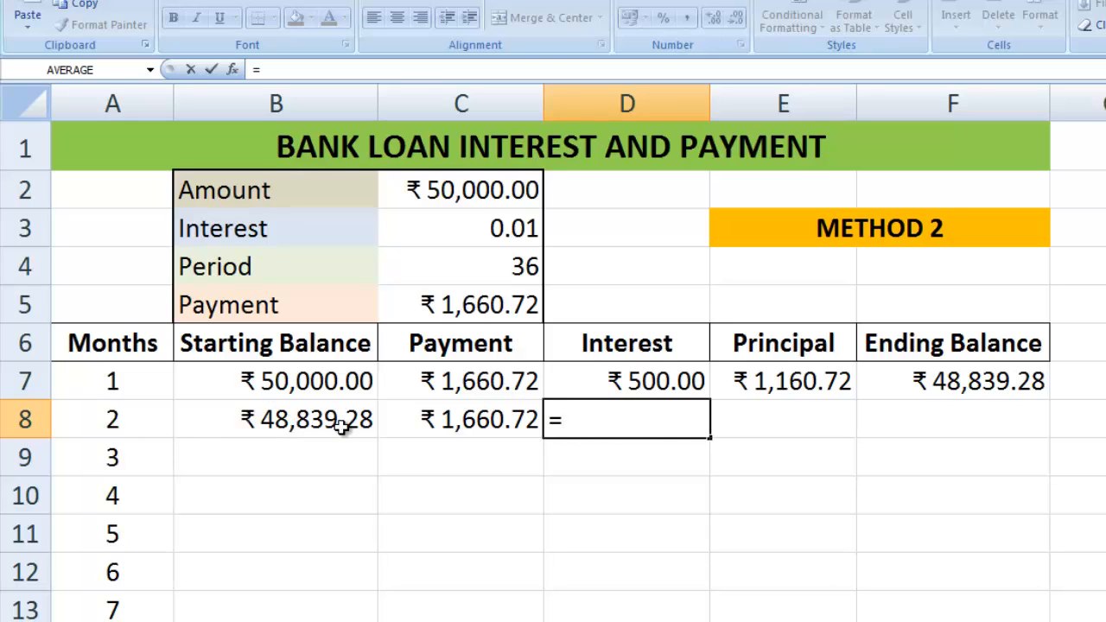
pyautogui.click(309, 422)
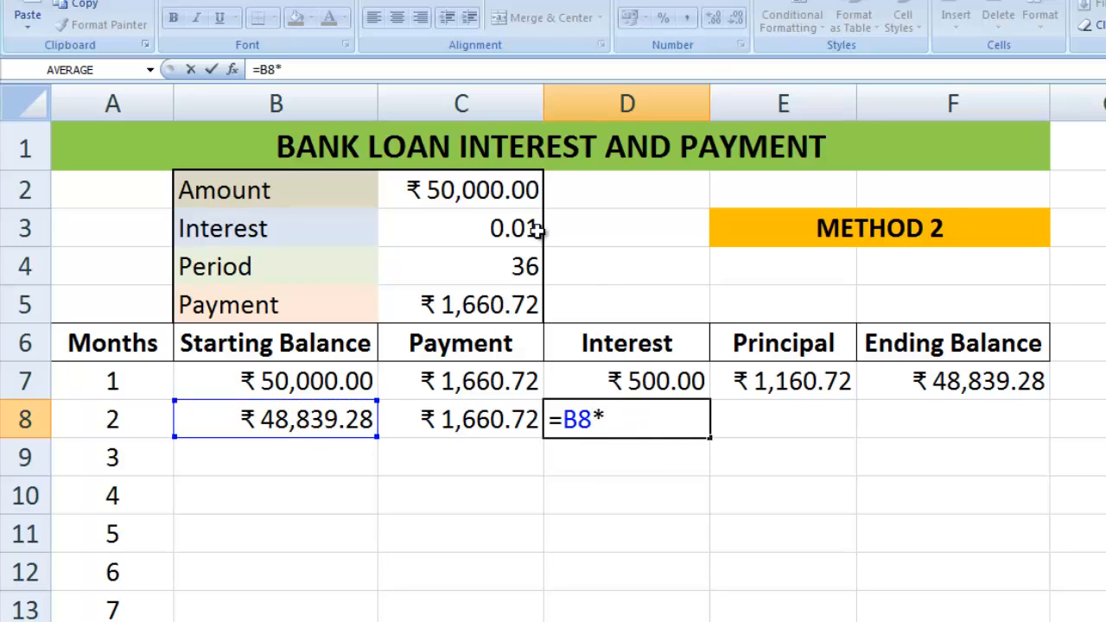
pyautogui.click(496, 227)
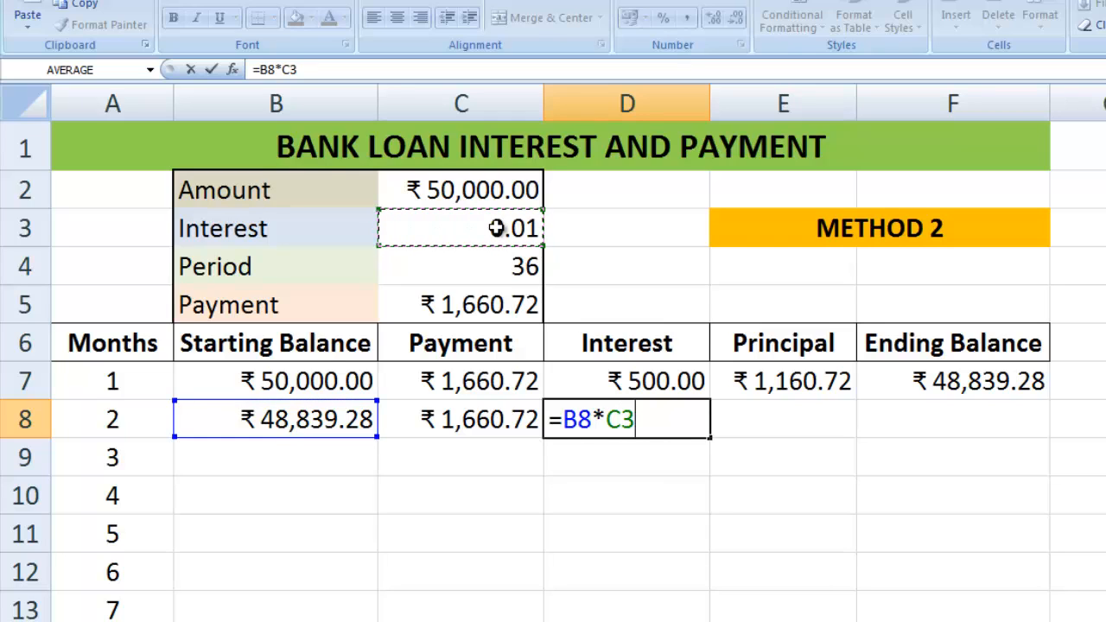
pyautogui.press('F4')
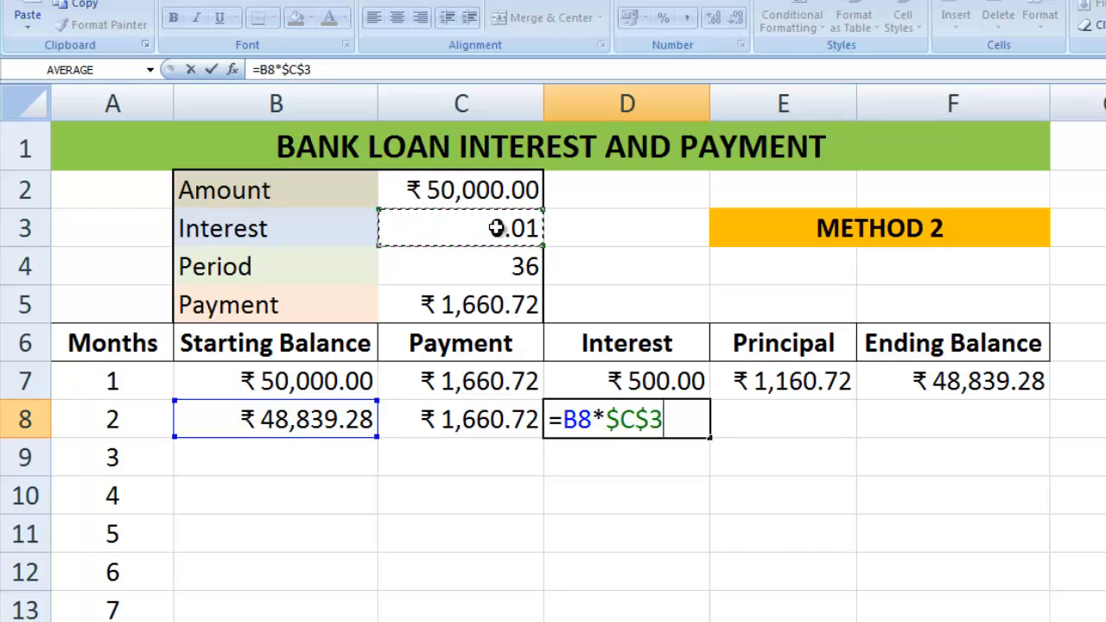
pyautogui.press('Return')
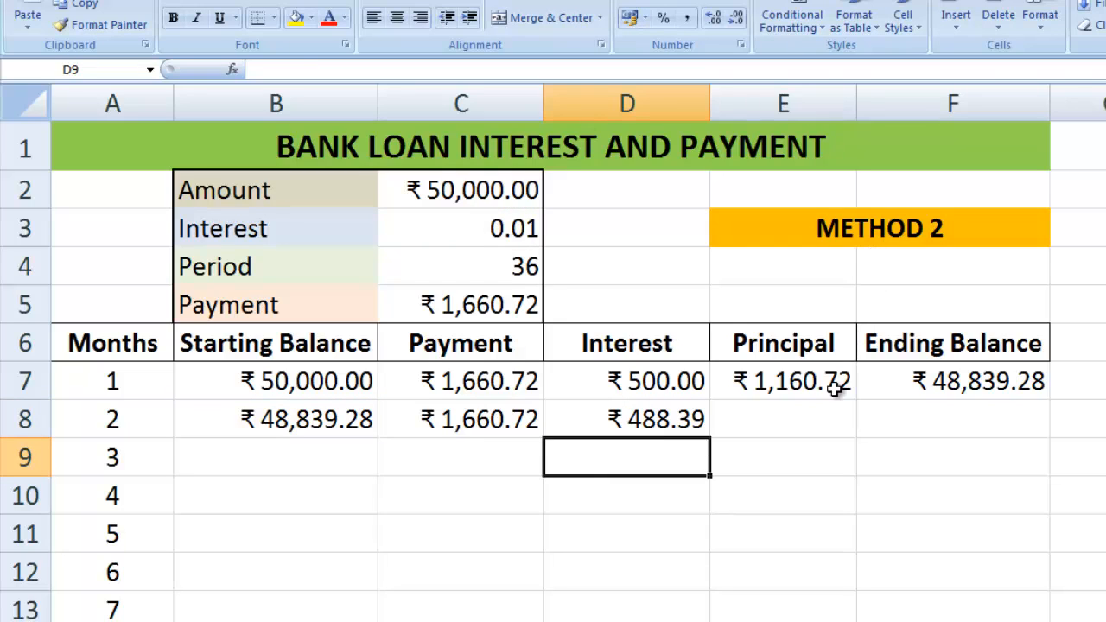
# Calculate the month 2 Principal in E8 as Payment minus Interest with =C8-D8.
pyautogui.click(799, 422)
pyautogui.write('=')
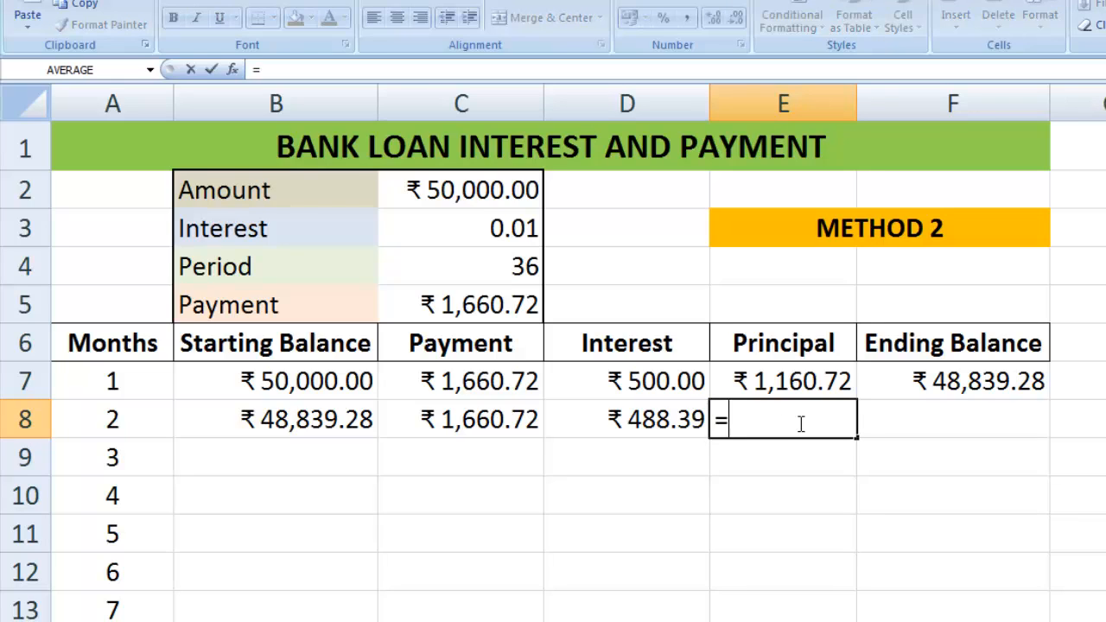
pyautogui.click(483, 420)
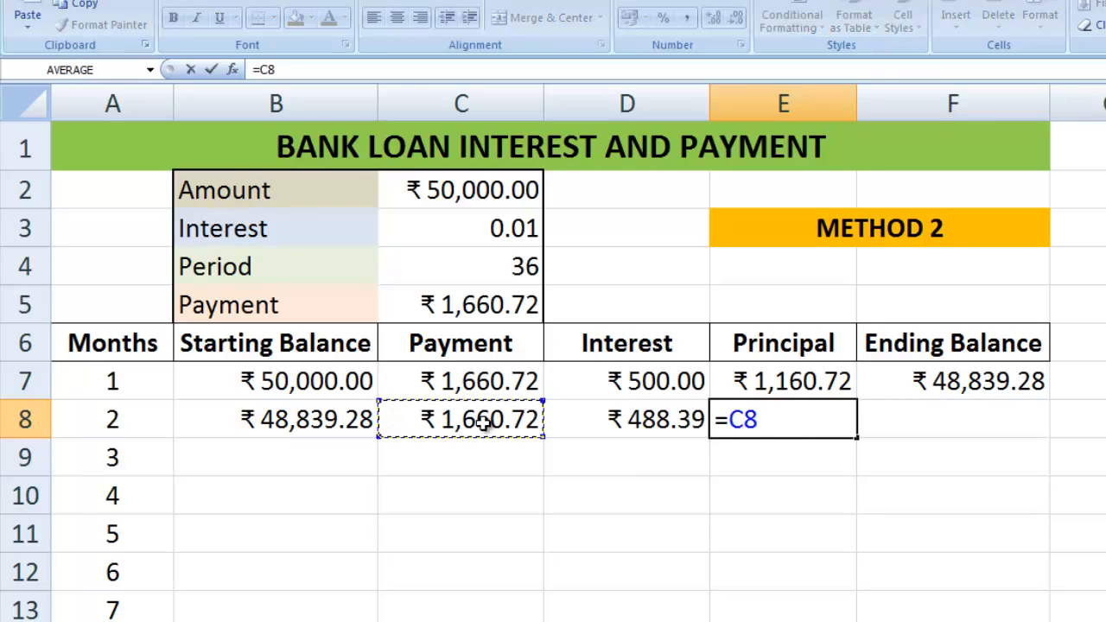
pyautogui.write('-')
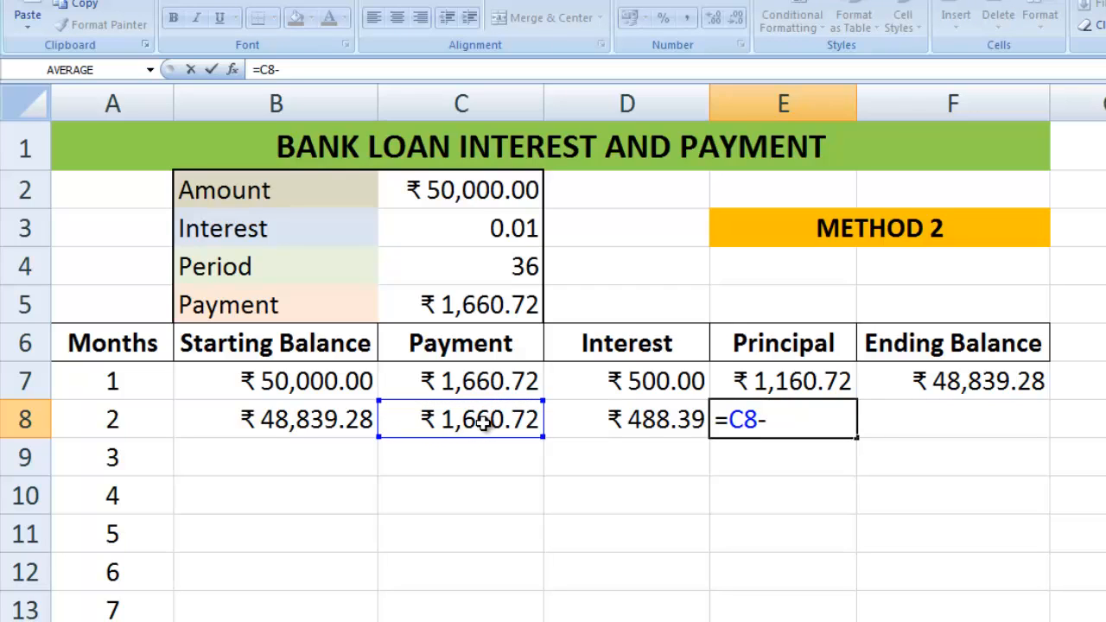
pyautogui.click(648, 415)
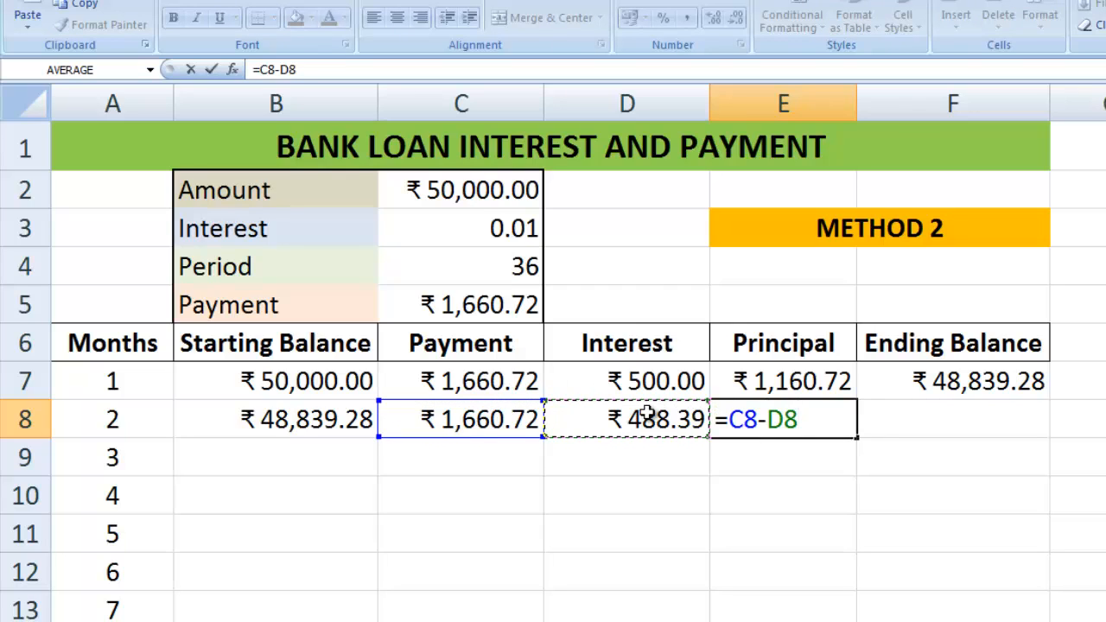
pyautogui.press('Return')
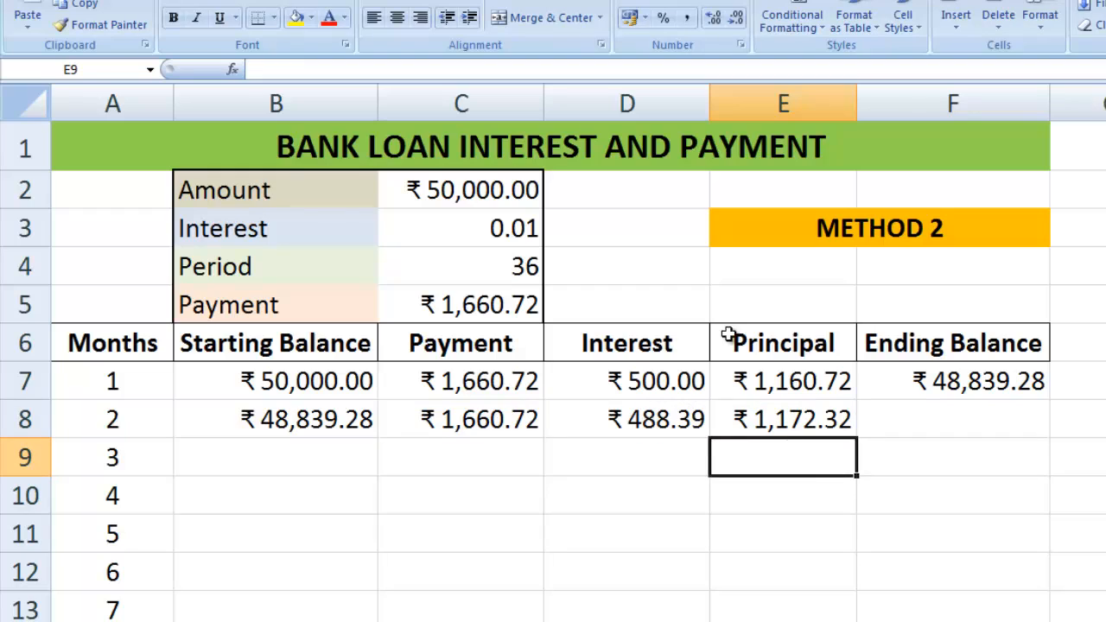
# Calculate the month 2 Ending Balance in F8 as Starting Balance minus Principal with =B8-E8.
pyautogui.click(959, 420)
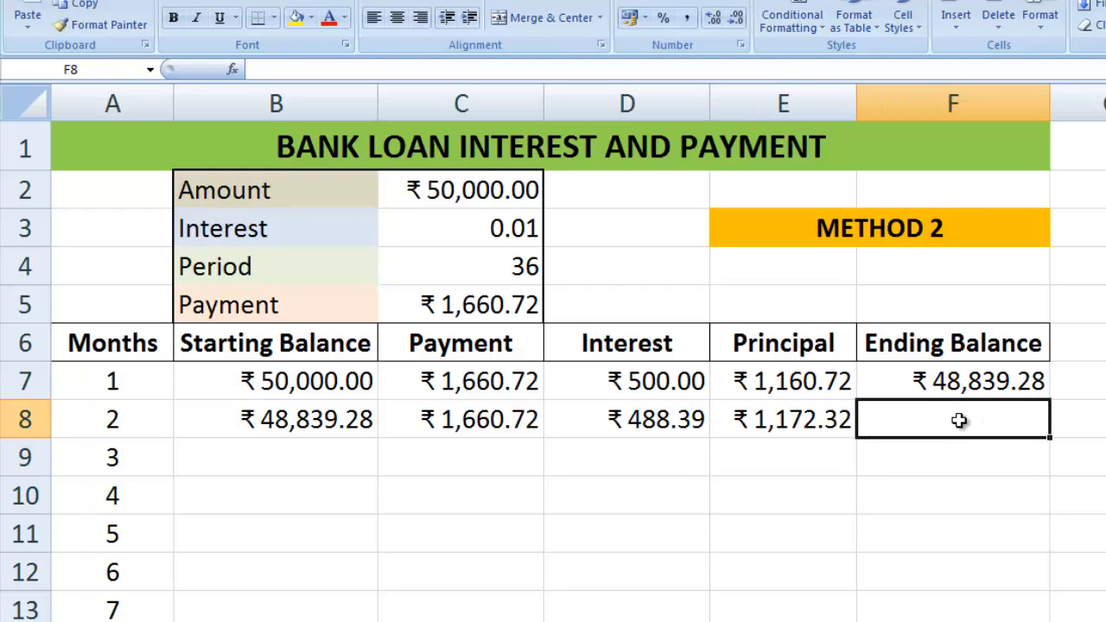
pyautogui.write('=')
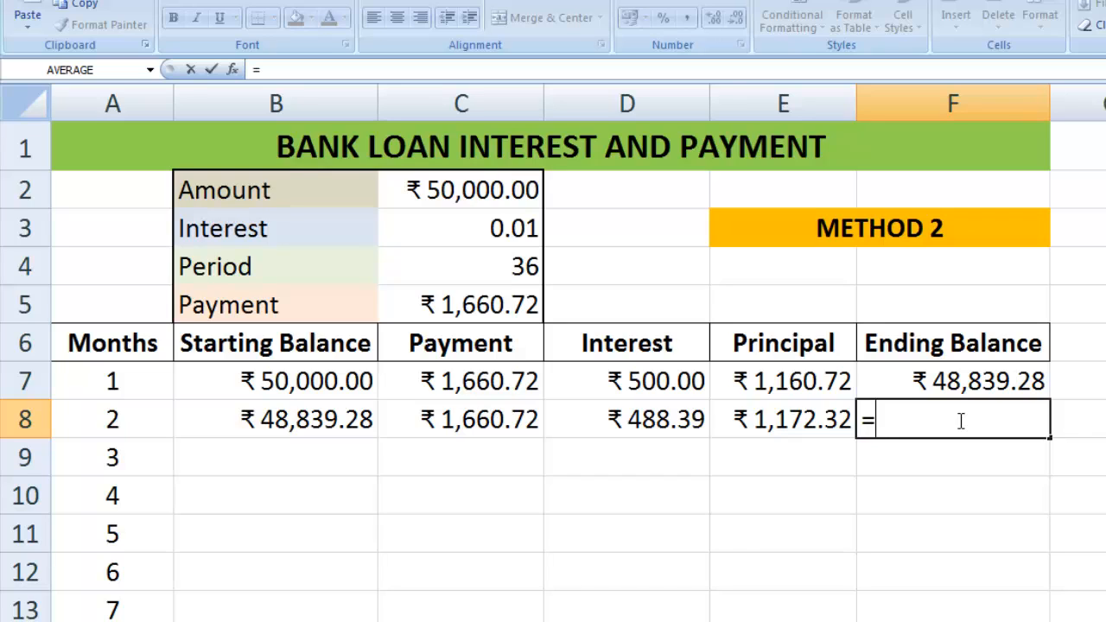
pyautogui.click(318, 420)
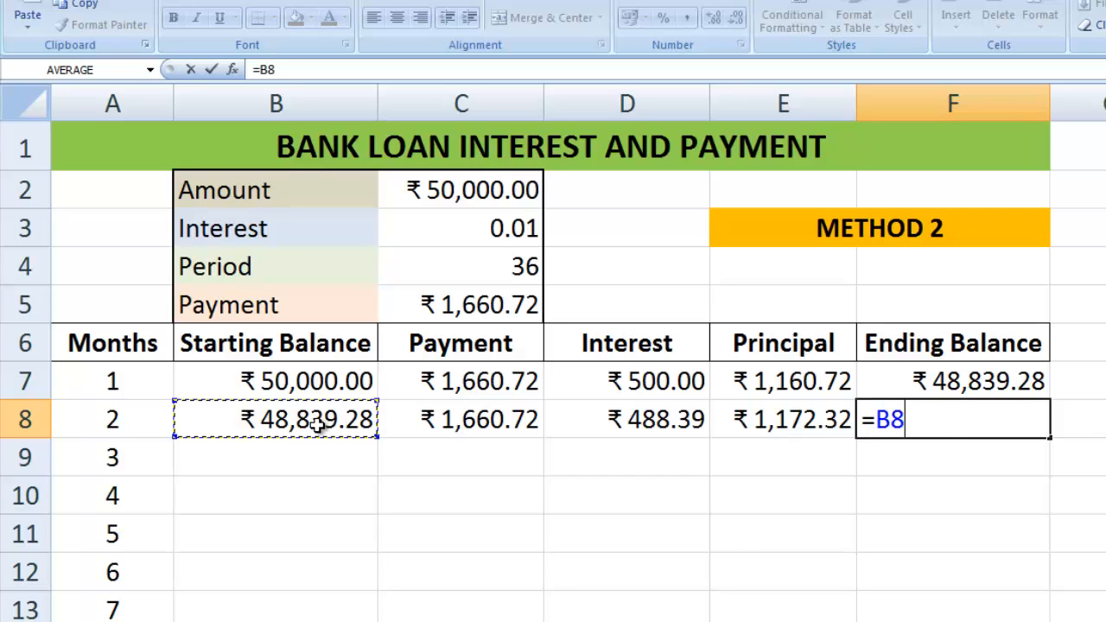
pyautogui.write('-')
pyautogui.click(786, 420)
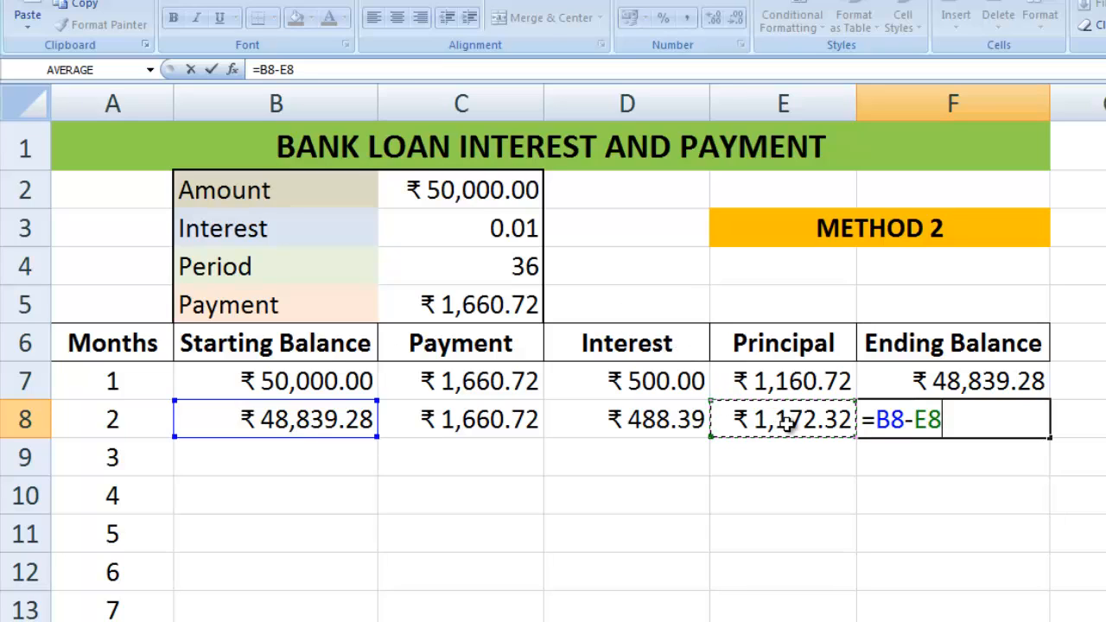
pyautogui.press('Return')
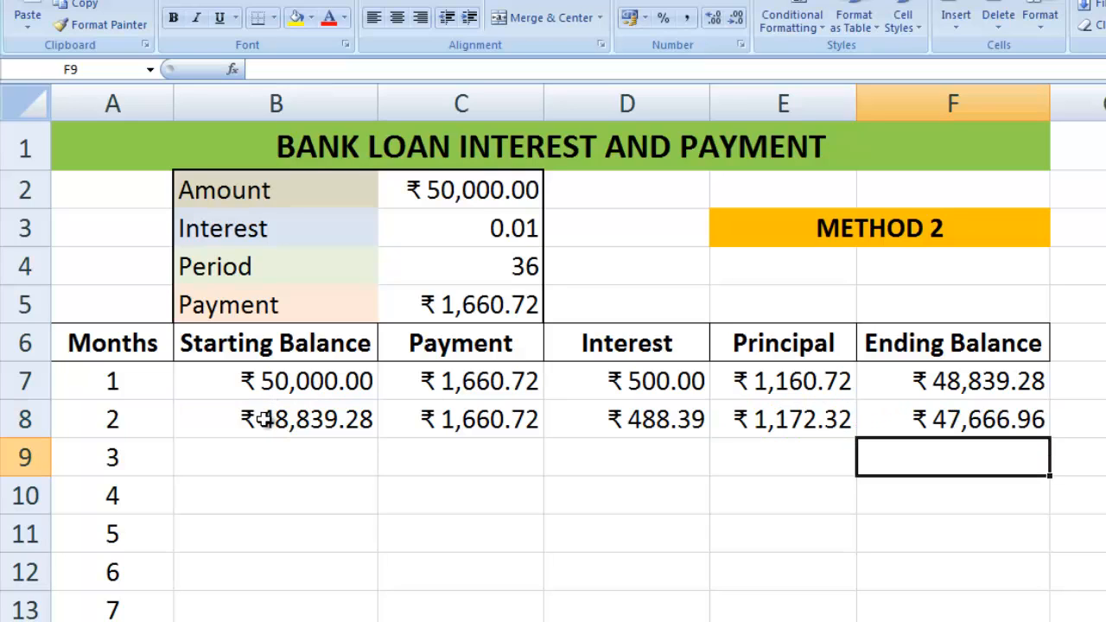
# Fill the month 2 formulas in B8:F8 down to month 36 in row 42 and check the filled rows.
pyautogui.moveTo(264, 419); pyautogui.dragTo(980, 418)
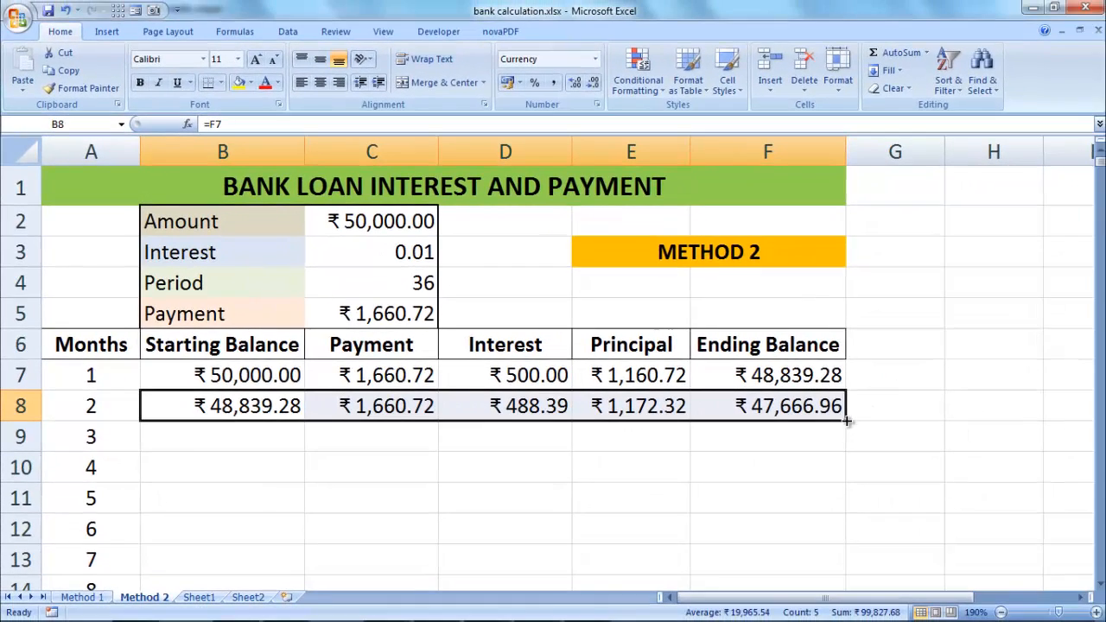
pyautogui.moveTo(847, 421); pyautogui.dragTo(834, 545)
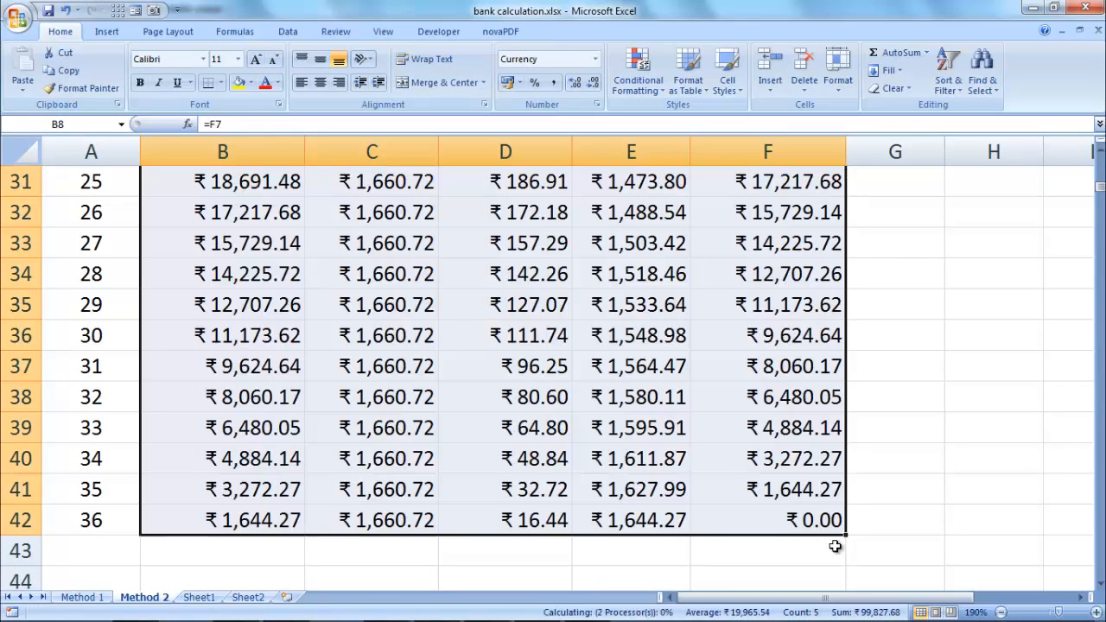
pyautogui.scroll(10, 605, 484)
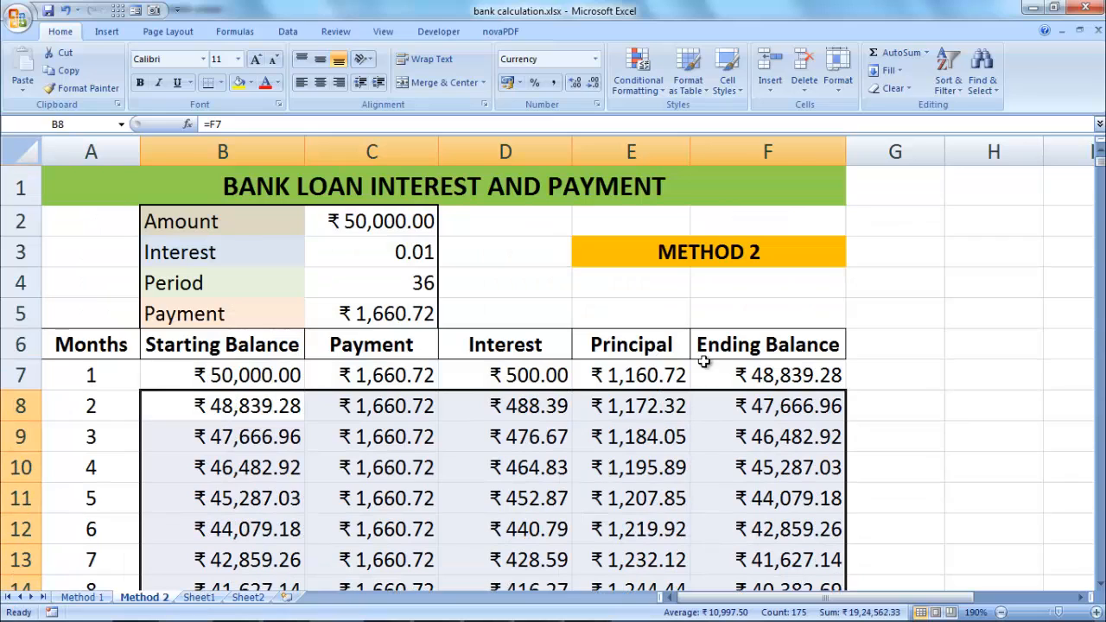
pyautogui.click(795, 406)
pyautogui.click(259, 387)
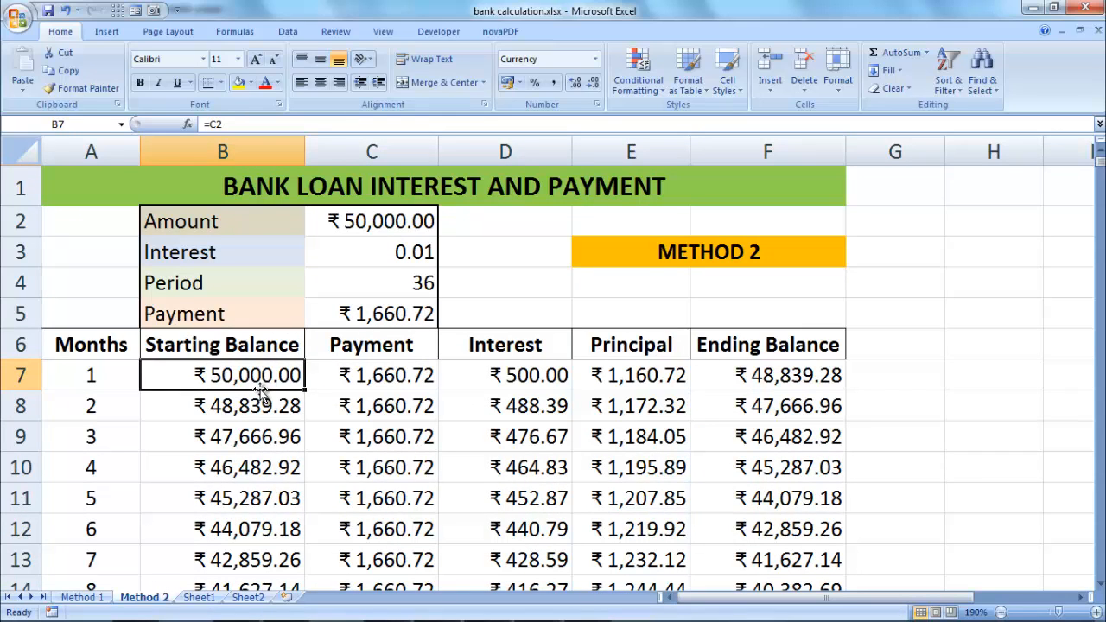
pyautogui.click(339, 432)
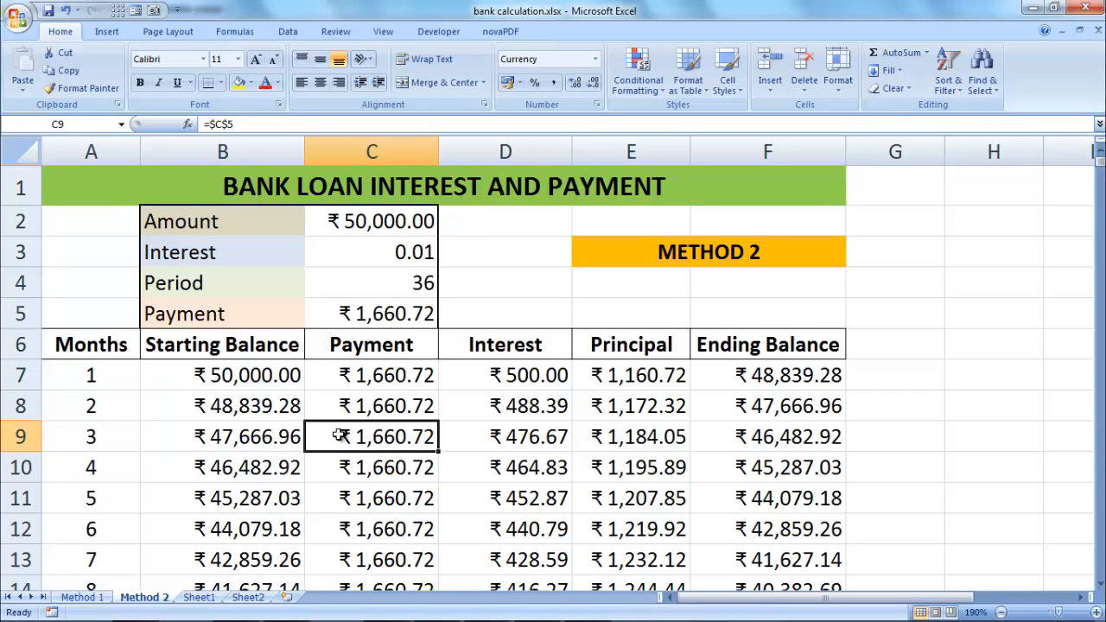
# Insert a new column before the Months column and enter the header DATE in A6.
pyautogui.click(86, 149)
pyautogui.rightClick(90, 150)
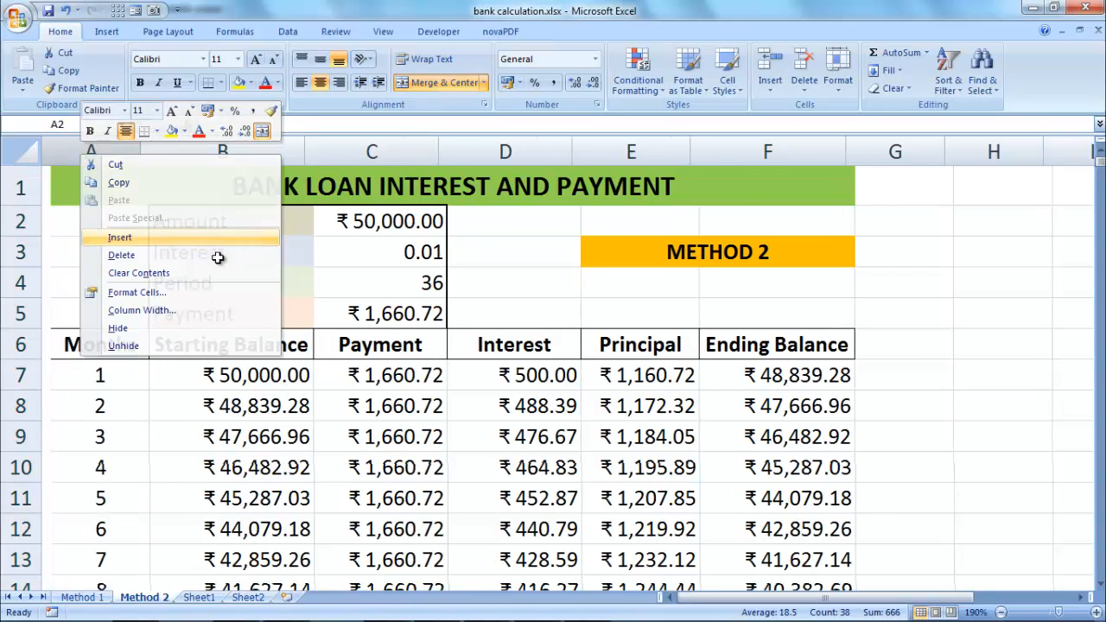
pyautogui.click(121, 238)
pyautogui.click(119, 337)
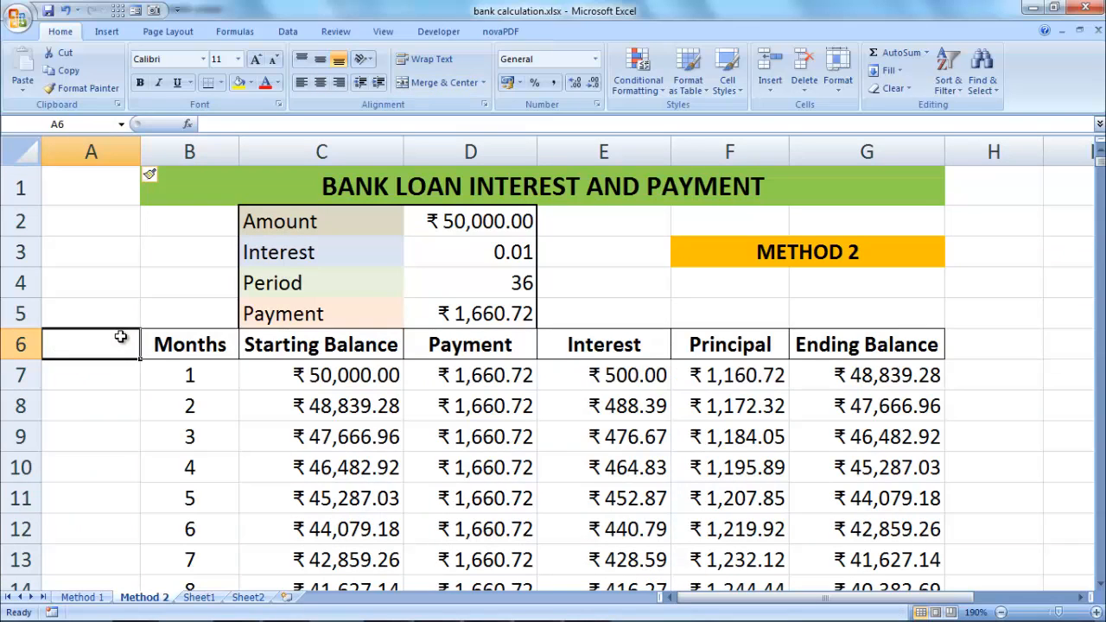
pyautogui.write('DATE')
pyautogui.press('Return')
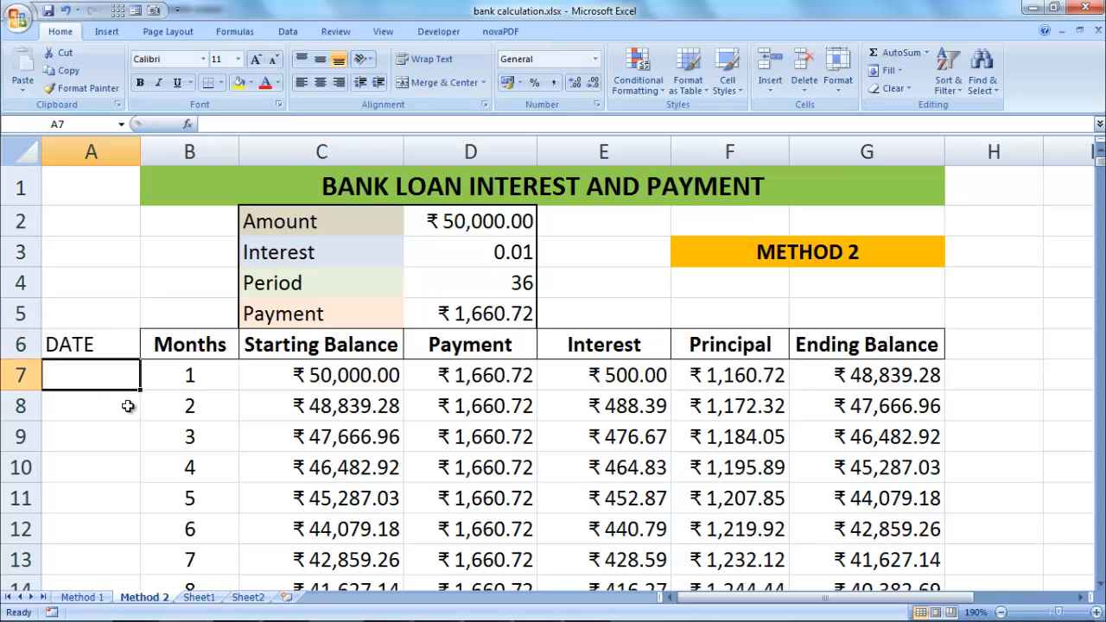
# Enter Jun-20 as the first date in A7 and fill the monthly dates down to month 36 in A42.
pyautogui.write('JUN-2')
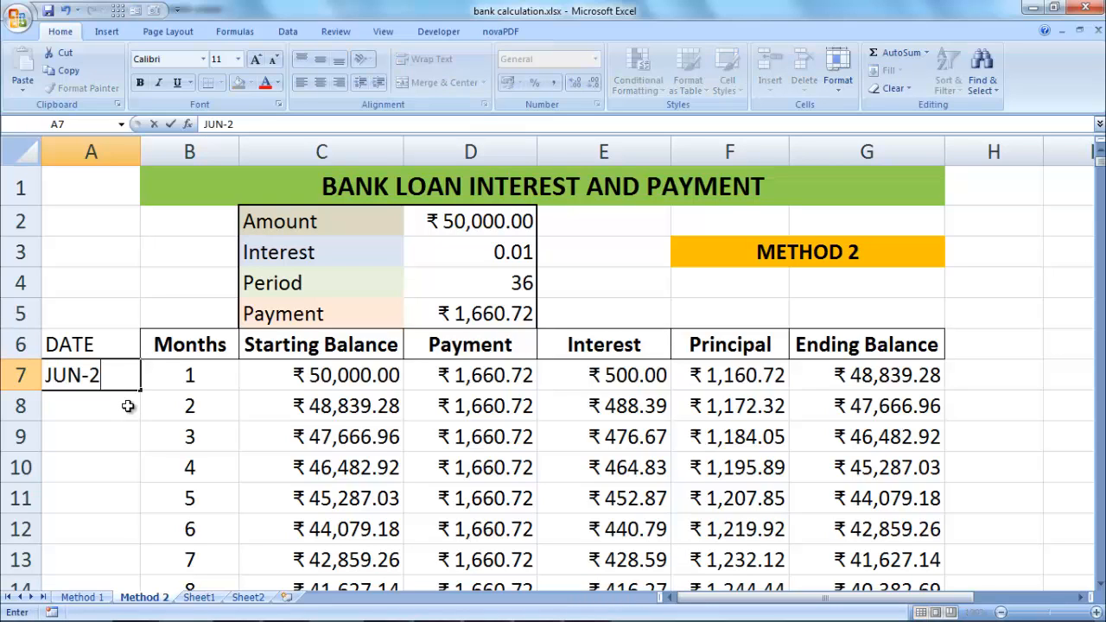
pyautogui.write('0')
pyautogui.press('Return')
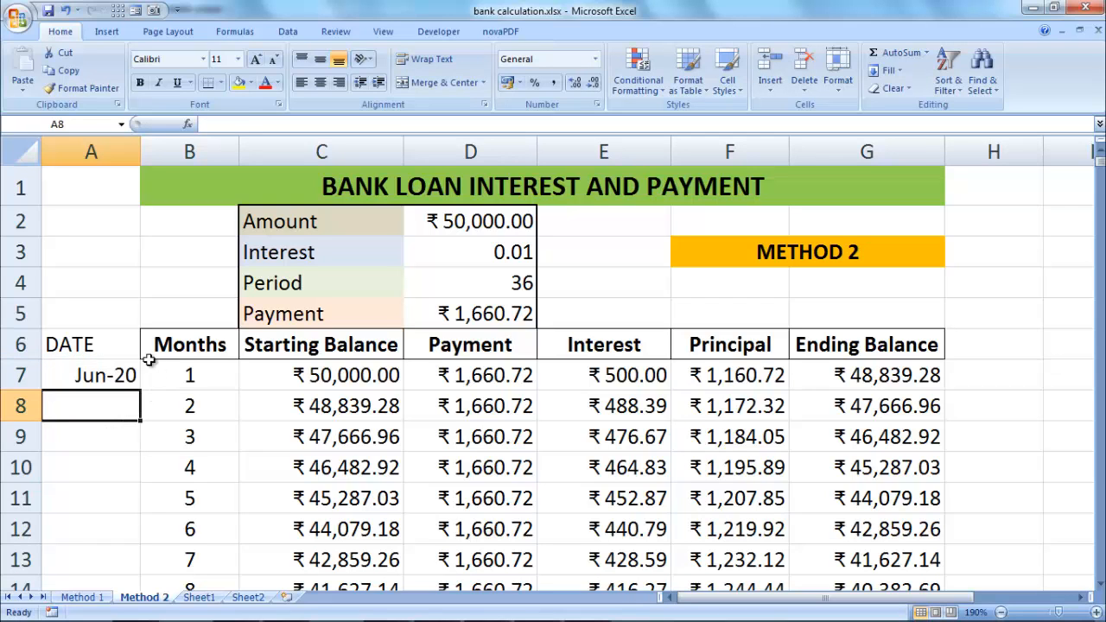
pyautogui.click(124, 373)
pyautogui.moveTo(140, 388); pyautogui.dragTo(138, 534)
pyautogui.scroll(5, 145, 456)
pyautogui.scroll(4, 133, 436)
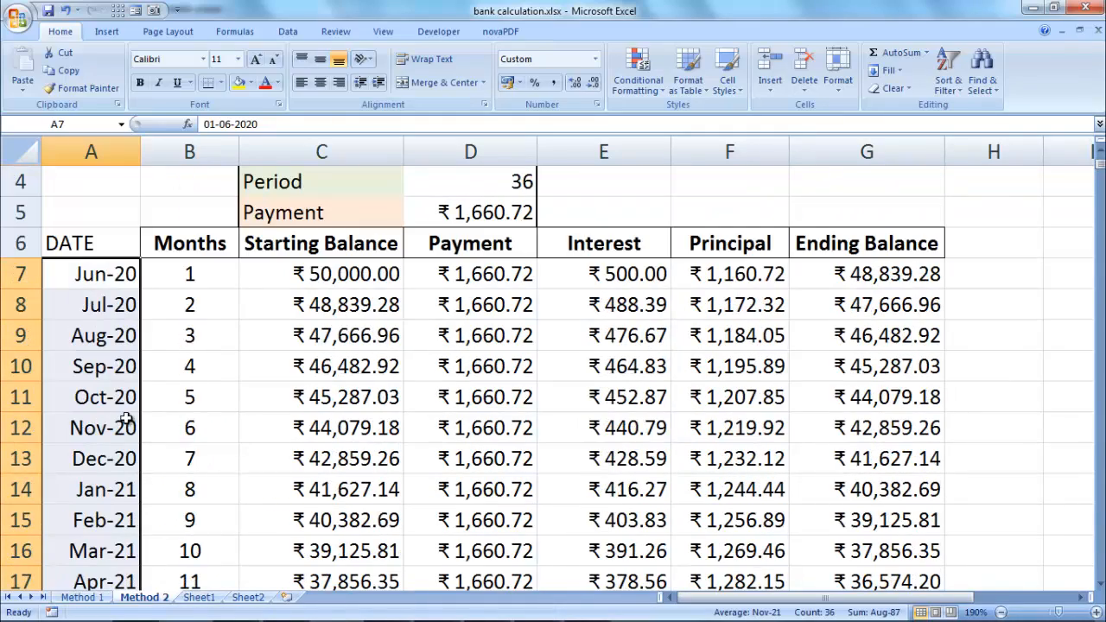
pyautogui.scroll(-7, 121, 390)
pyautogui.scroll(-3, 124, 392)
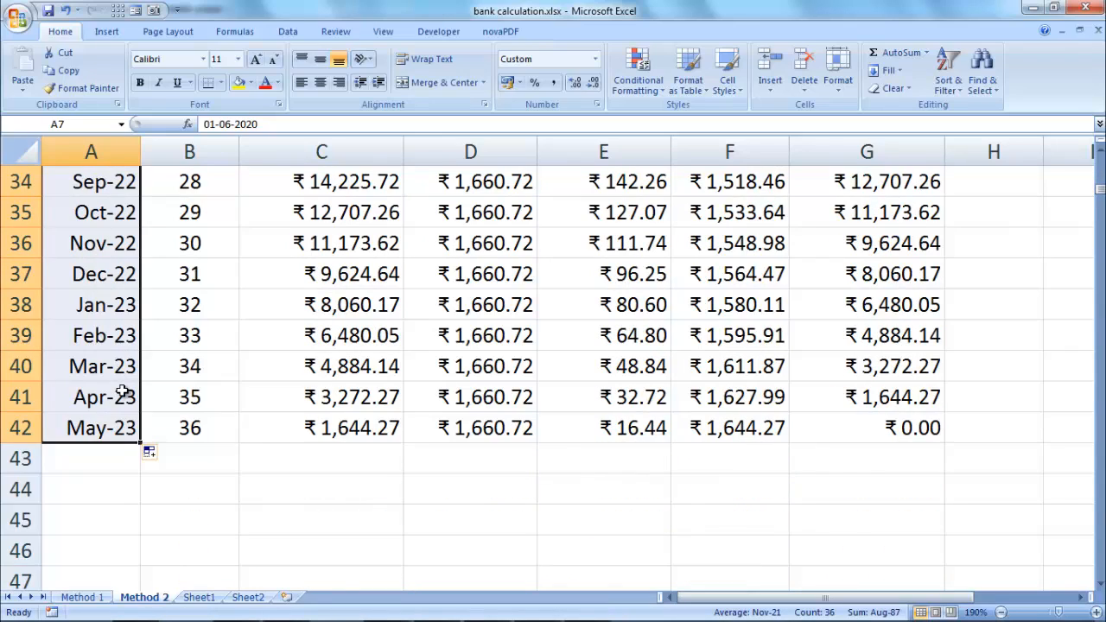
pyautogui.scroll(11, 125, 402)
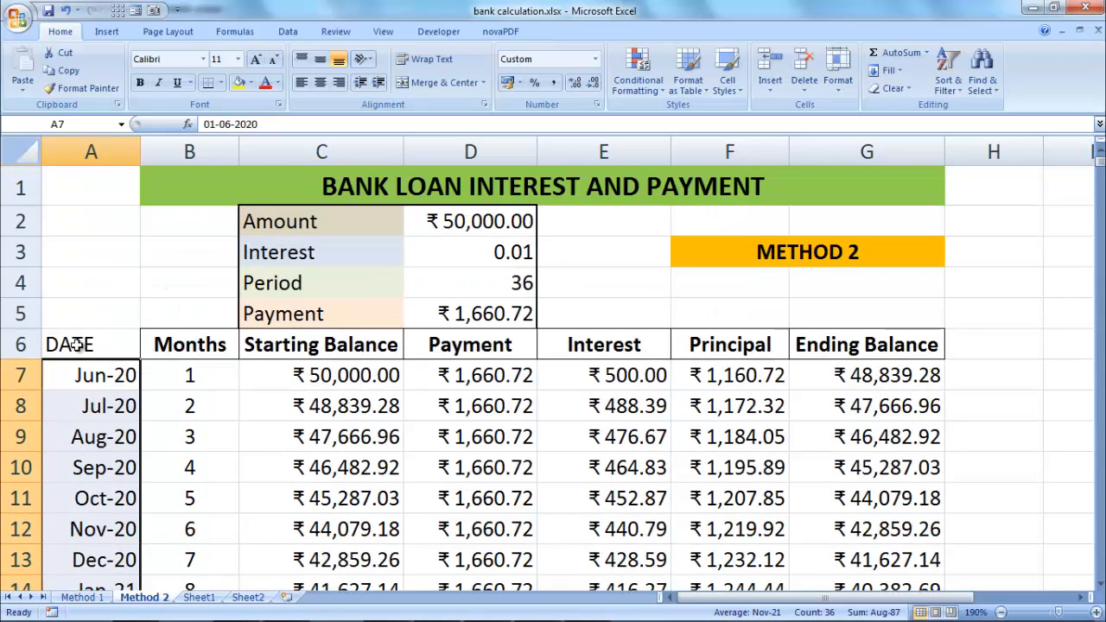
# Format the DATE header in A6 with all borders, bold text and centred alignment.
pyautogui.click(102, 348)
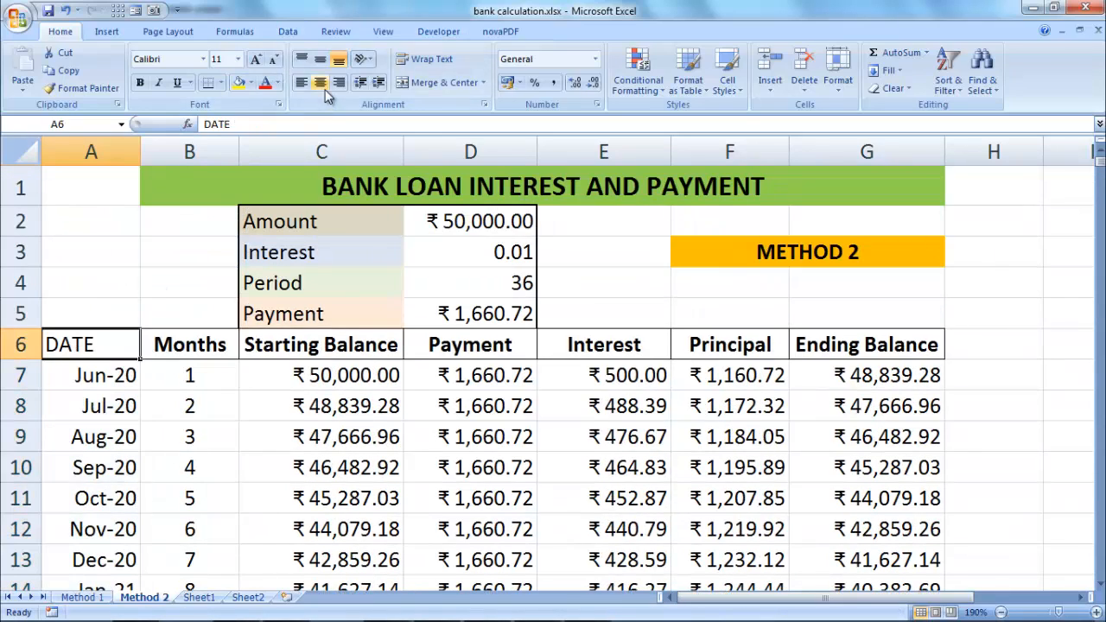
pyautogui.click(221, 82)
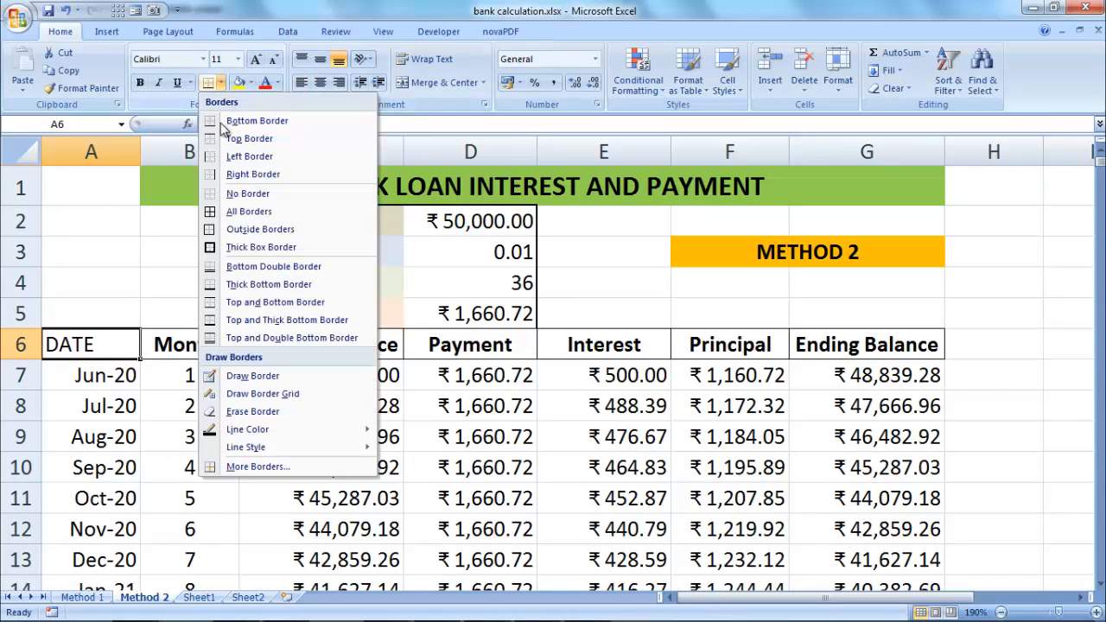
pyautogui.click(265, 213)
pyautogui.click(155, 380)
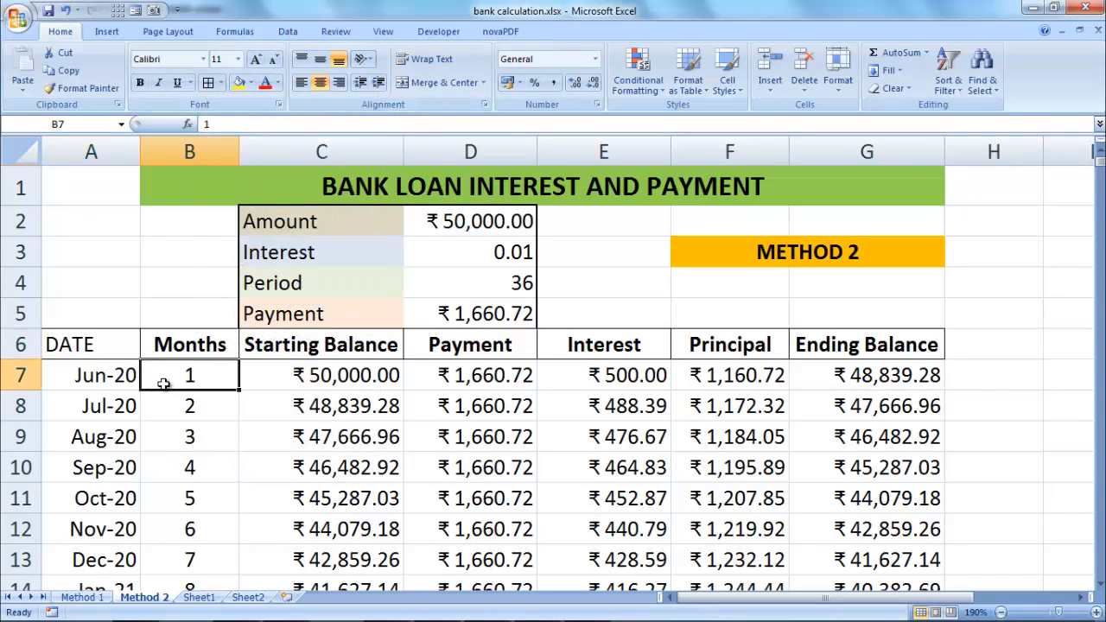
pyautogui.click(85, 346)
pyautogui.hotkey('ctrl', 'b')
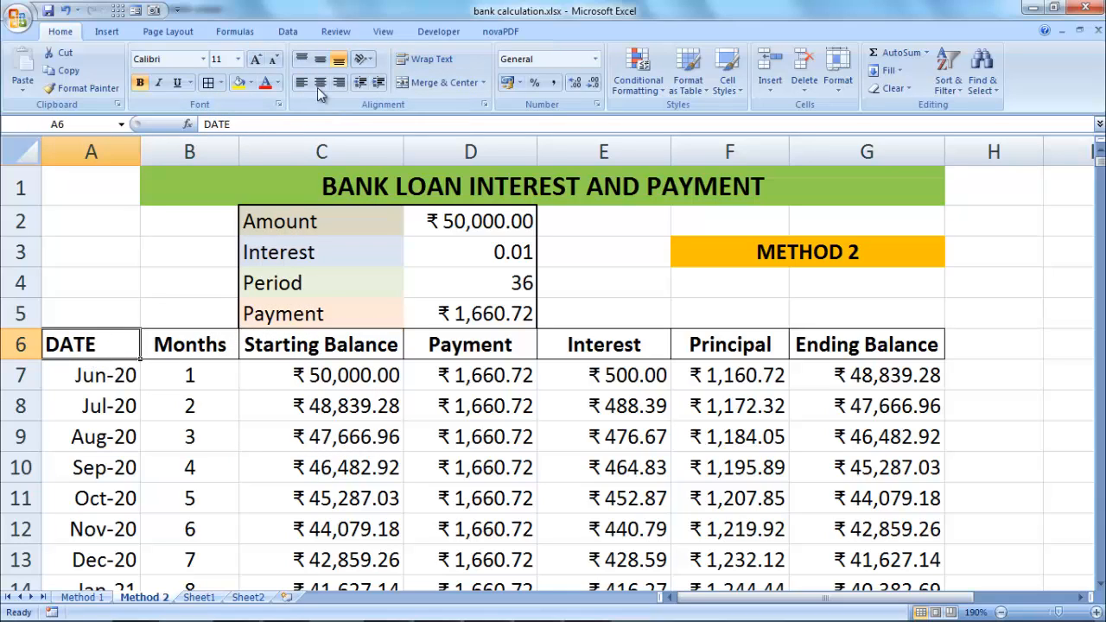
pyautogui.click(297, 428)
# Review the completed Method 2 schedule from the first month through the final month's ending balance.
pyautogui.scroll(-3, 587, 397)
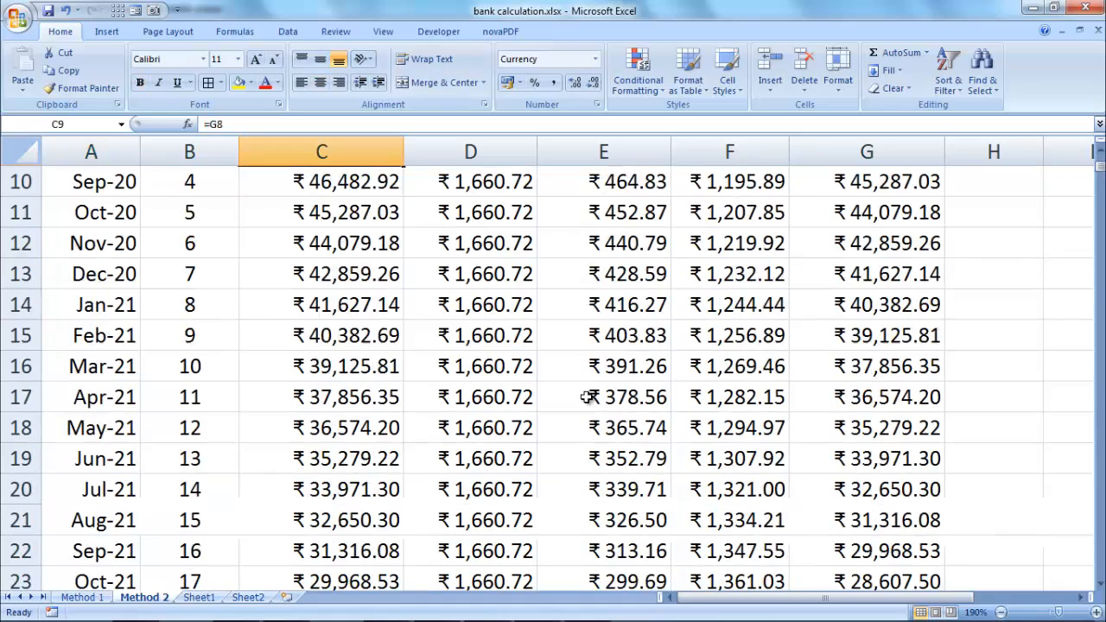
pyautogui.scroll(-6, 587, 397)
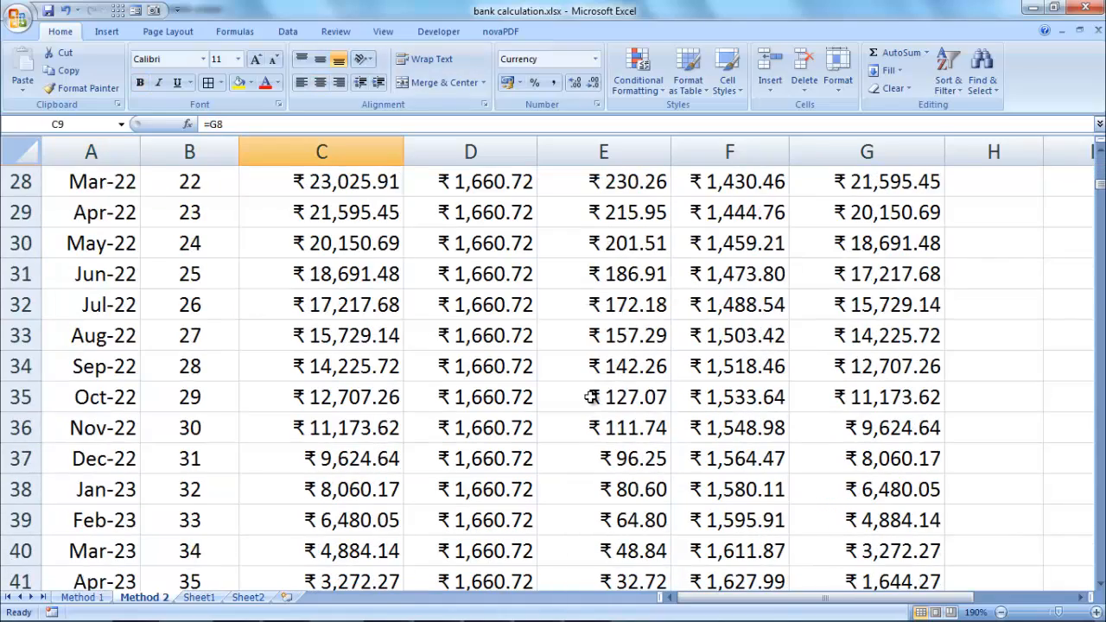
pyautogui.scroll(-2, 591, 397)
pyautogui.scroll(8, 711, 420)
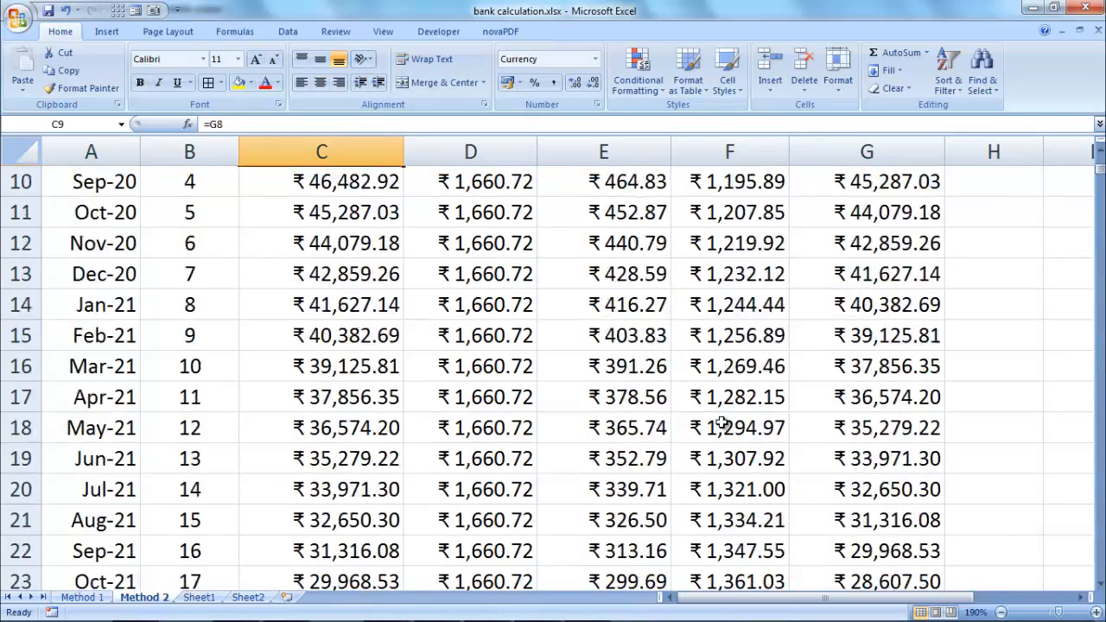
pyautogui.scroll(3, 716, 420)
pyautogui.scroll(-3, 822, 411)
pyautogui.scroll(-8, 823, 408)
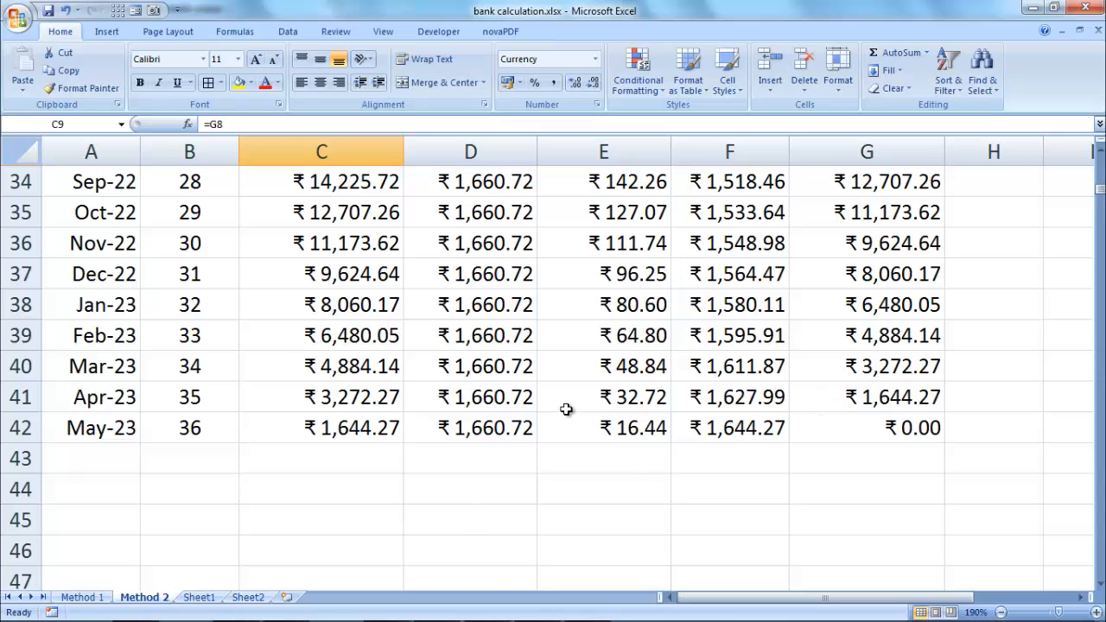
pyautogui.scroll(11, 566, 409)
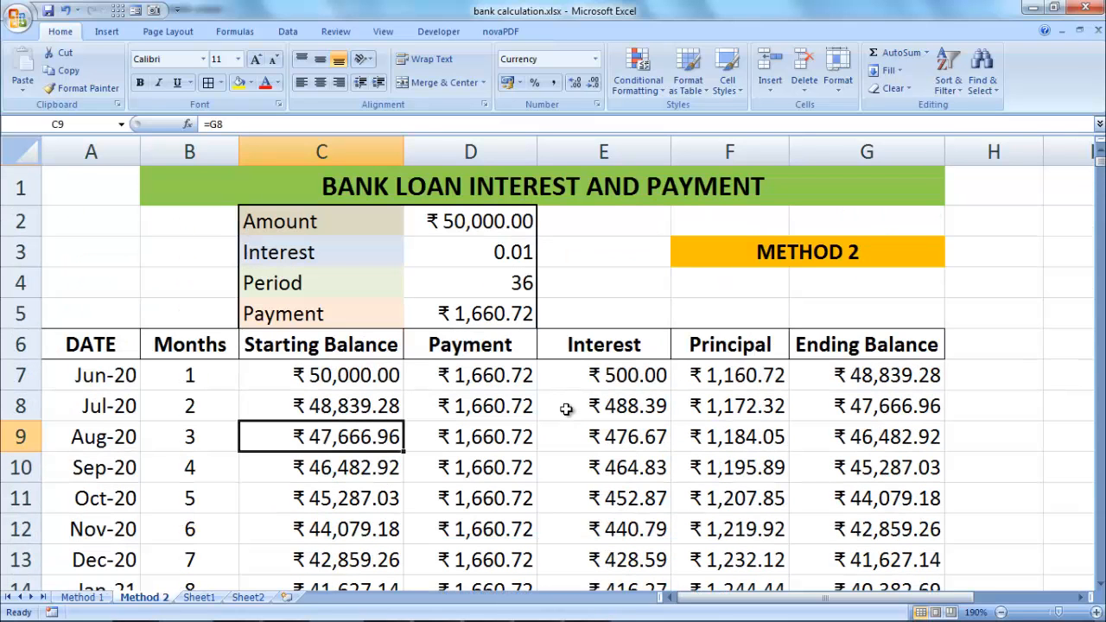